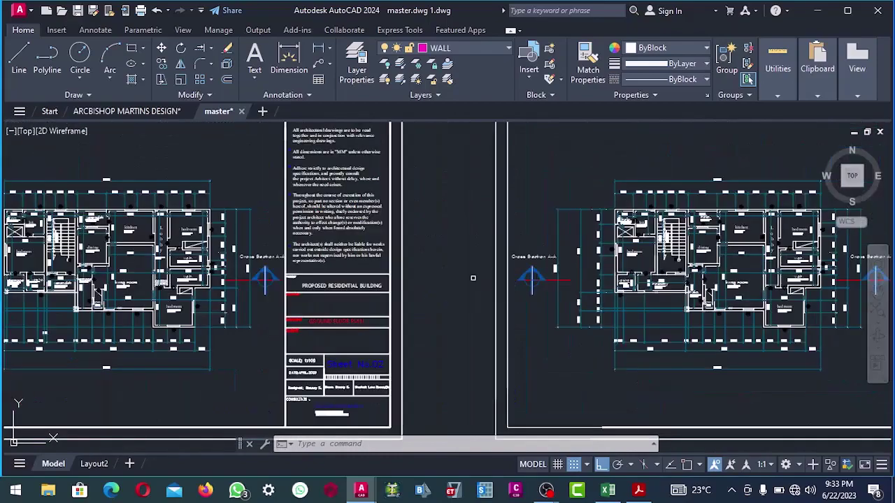
Examine the first-floor plan around the balconies, the wc/sho. room and the exterior dimension chains
middle_drag(447, 280, 515, 276)
scroll(237, 266, up, 10)
scroll(238, 266, down, 9)
scroll(353, 301, up, 4)
scroll(294, 280, down, 10)
scroll(285, 264, down, 8)
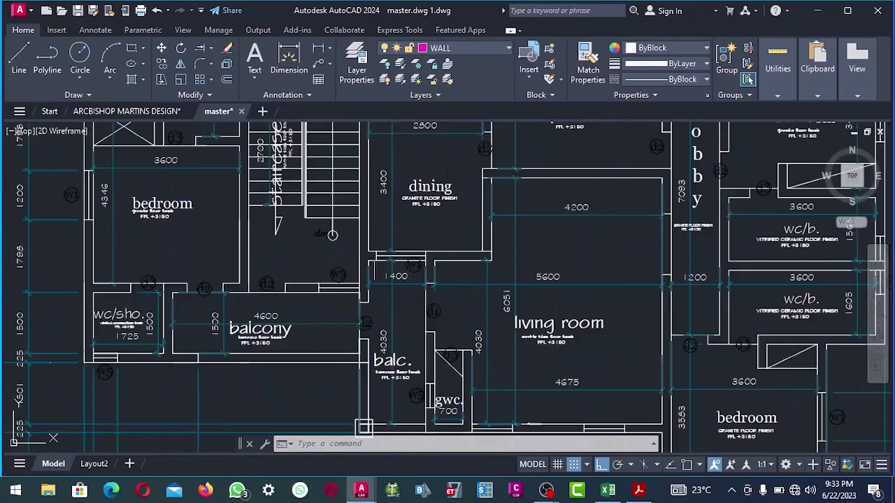
scroll(141, 294, up, 8)
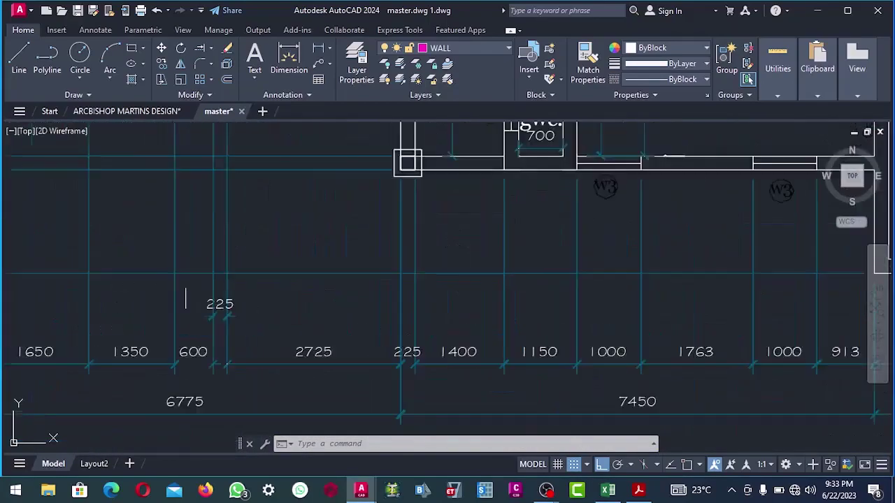
scroll(147, 199, down, 2)
scroll(240, 316, up, 7)
scroll(247, 318, down, 1)
scroll(247, 318, up, 4)
scroll(240, 339, down, 10)
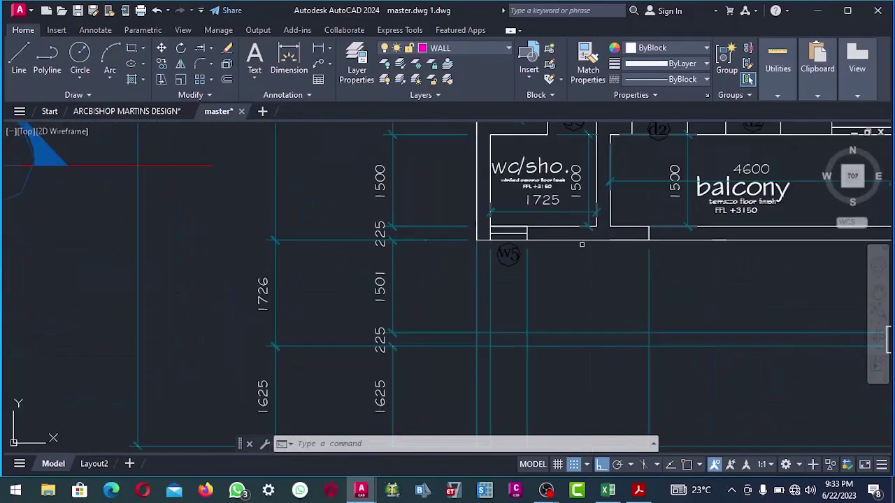
Compare the terraces and verandahs on the ground-floor plan with the balconies on the first-floor plan
scroll(563, 260, up, 6)
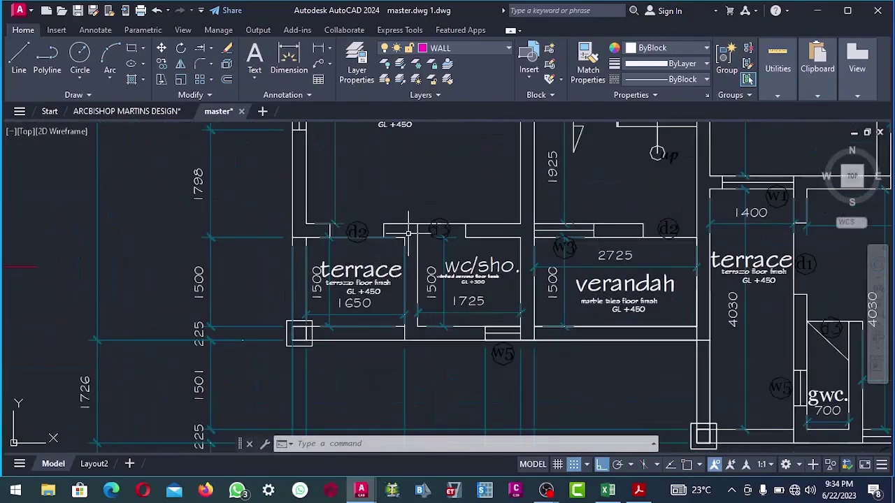
scroll(321, 266, down, 9)
scroll(322, 265, up, 6)
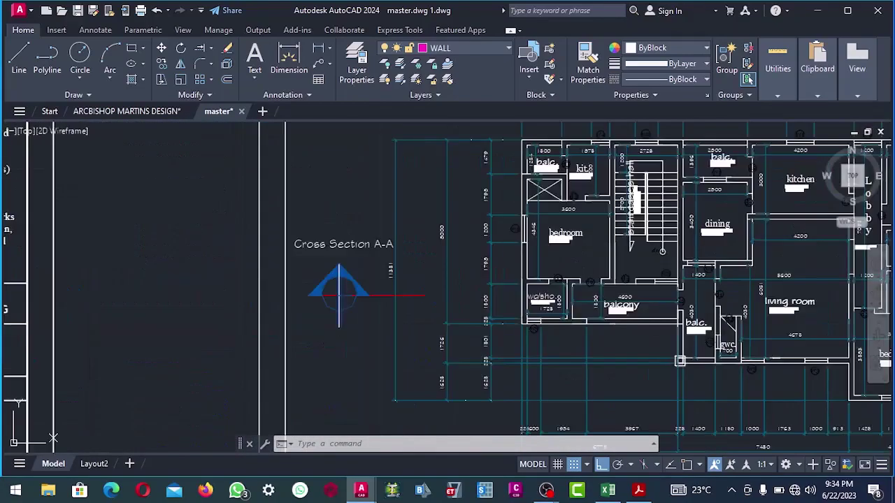
scroll(540, 283, down, 3)
scroll(504, 280, up, 5)
scroll(503, 280, down, 4)
scroll(504, 279, up, 1)
scroll(517, 272, down, 8)
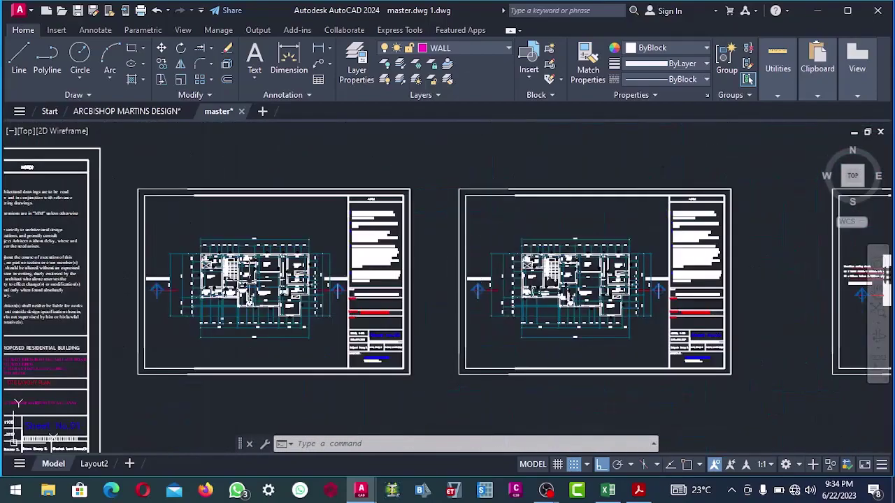
scroll(259, 280, up, 8)
scroll(259, 260, down, 5)
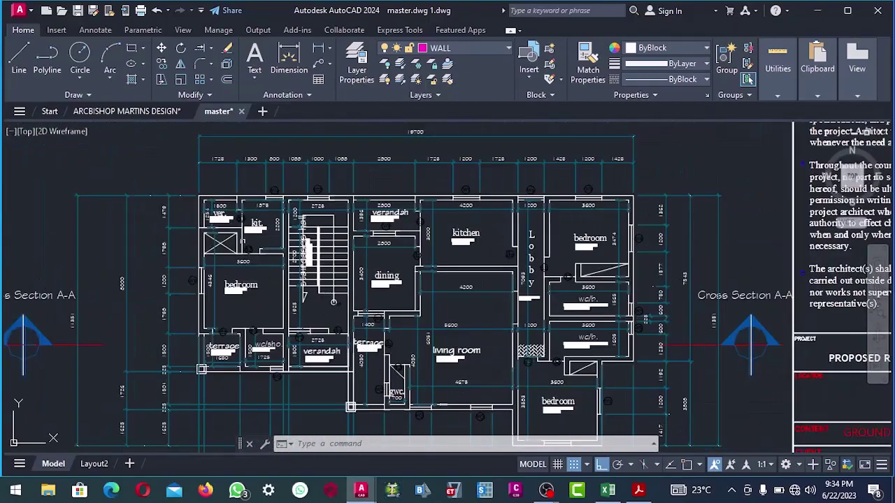
scroll(249, 240, up, 5)
scroll(249, 240, down, 9)
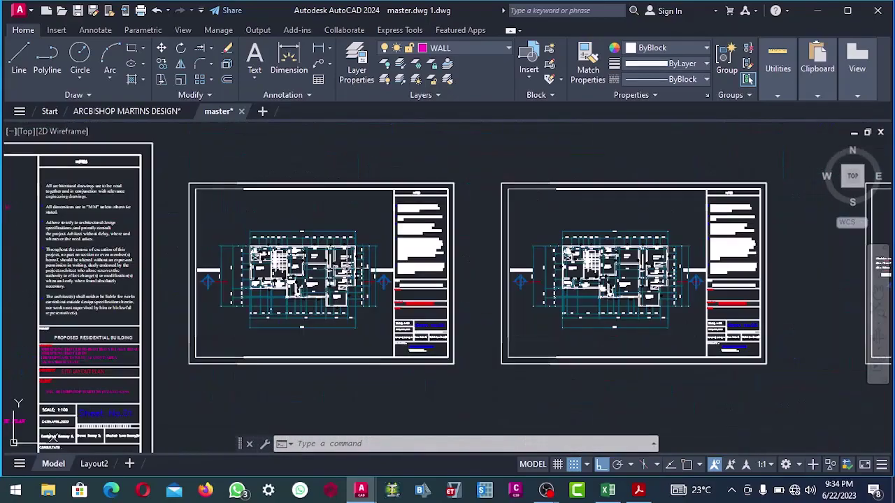
Compare the overall room layouts of the ground-floor and first-floor plan sheets
scroll(98, 255, up, 8)
scroll(98, 255, down, 3)
scroll(531, 270, up, 4)
scroll(472, 264, down, 4)
scroll(483, 276, up, 6)
scroll(493, 285, down, 2)
scroll(454, 282, down, 5)
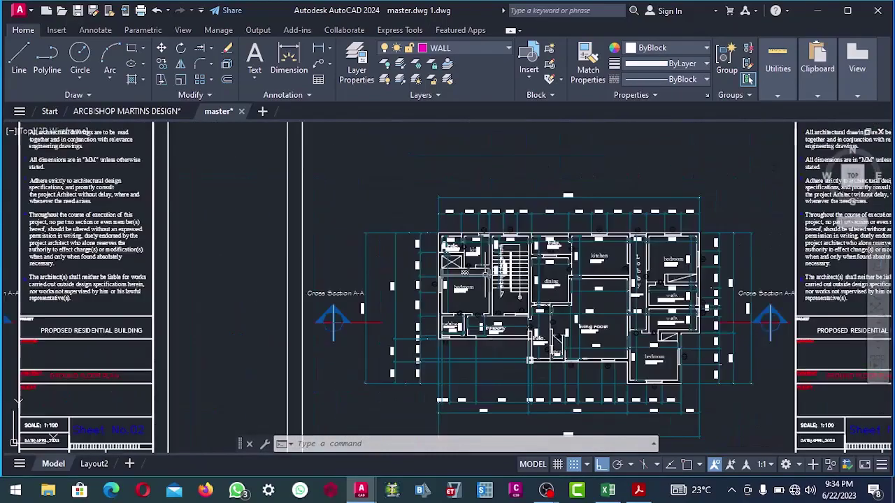
scroll(372, 292, up, 4)
scroll(273, 277, up, 4)
scroll(274, 277, down, 4)
scroll(276, 276, up, 4)
scroll(278, 275, down, 2)
scroll(278, 276, down, 3)
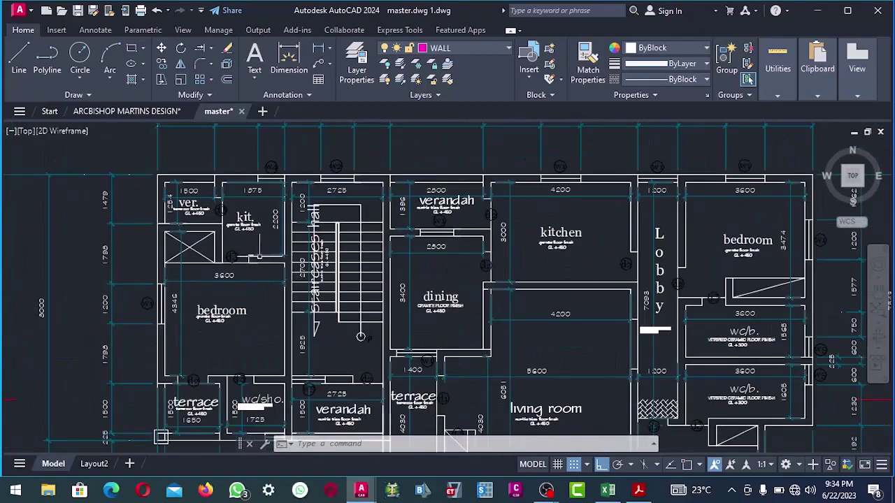
Examine the ground-floor plan around the small kitchen, the adjoining bedroom and the staircase hall
scroll(278, 276, up, 1)
scroll(559, 280, down, 4)
scroll(447, 280, up, 4)
scroll(377, 273, down, 2)
scroll(447, 276, up, 4)
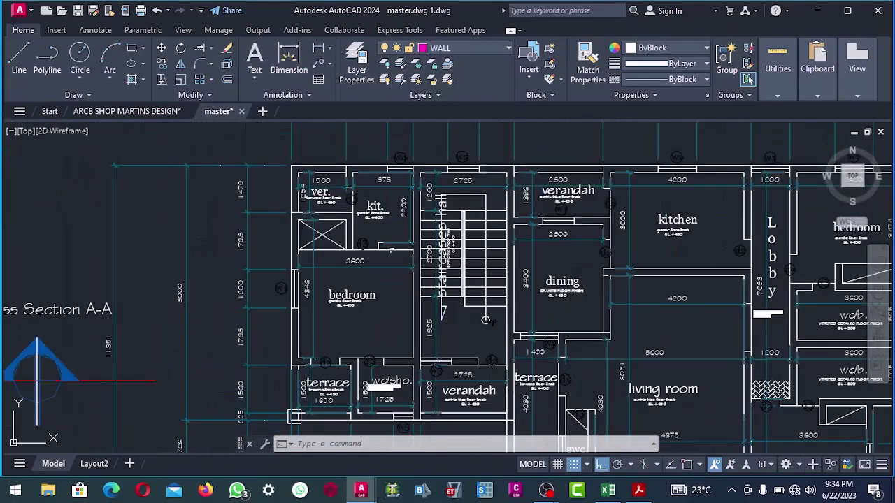
scroll(388, 256, up, 4)
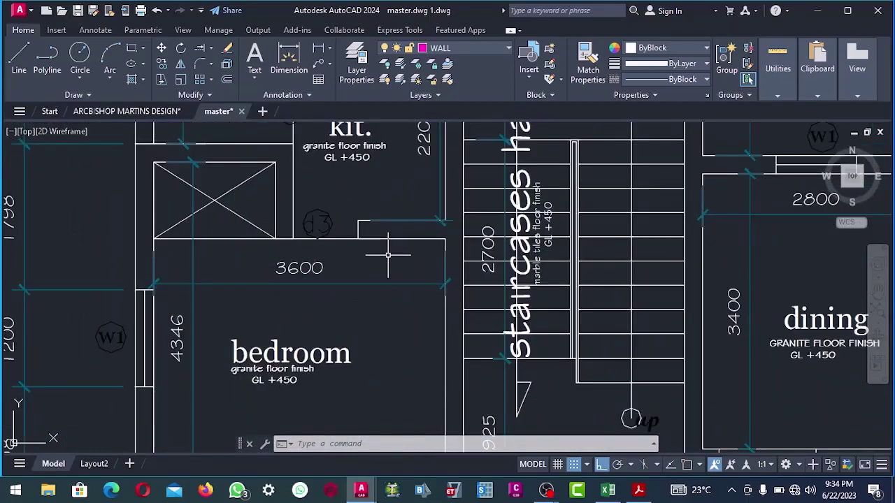
scroll(386, 248, down, 5)
scroll(390, 248, up, 5)
scroll(378, 256, down, 5)
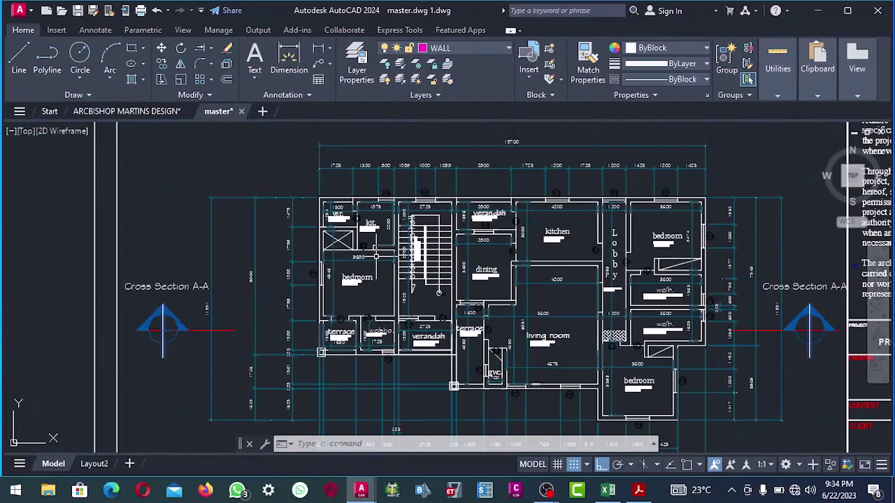
scroll(375, 267, up, 4)
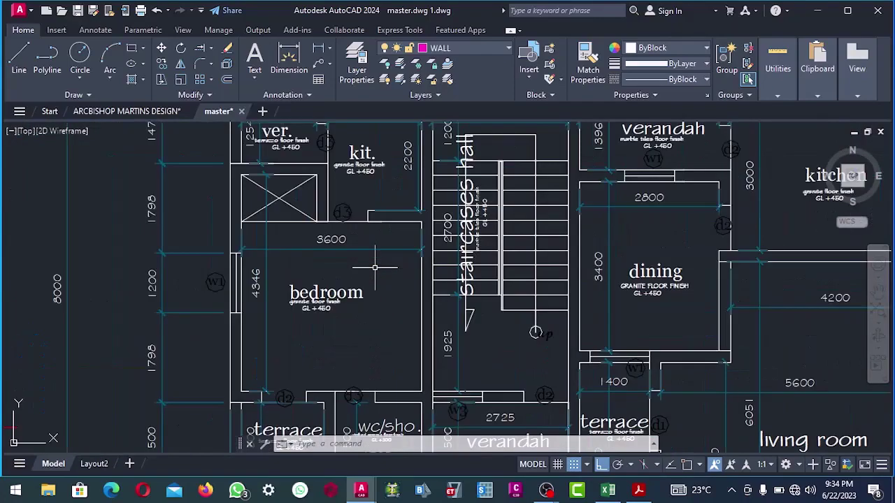
Examine the first-floor plan around the bedroom, balcony, staircase hall and dining room
scroll(374, 268, down, 6)
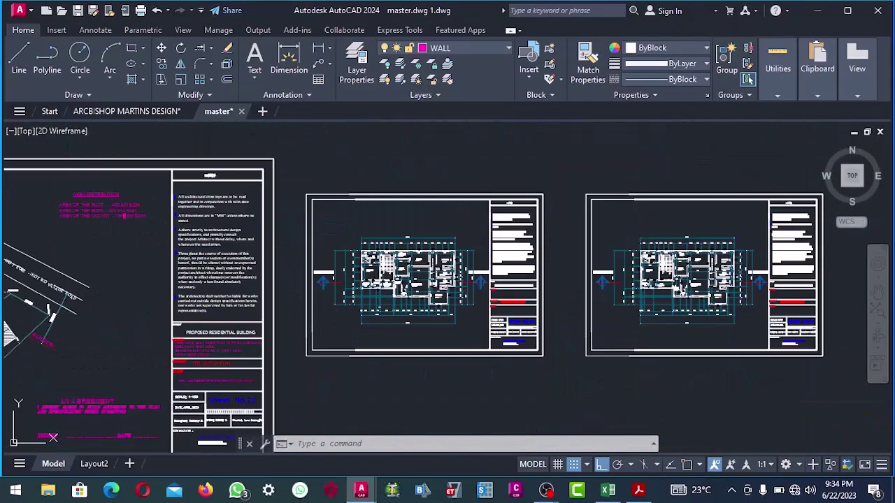
scroll(603, 276, up, 5)
scroll(603, 277, down, 6)
scroll(651, 274, up, 6)
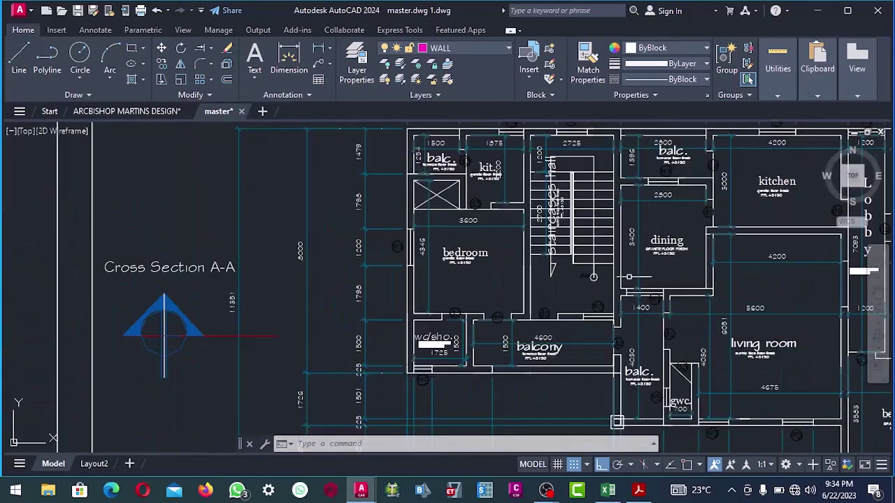
scroll(652, 275, down, 6)
scroll(605, 257, up, 6)
scroll(583, 250, down, 2)
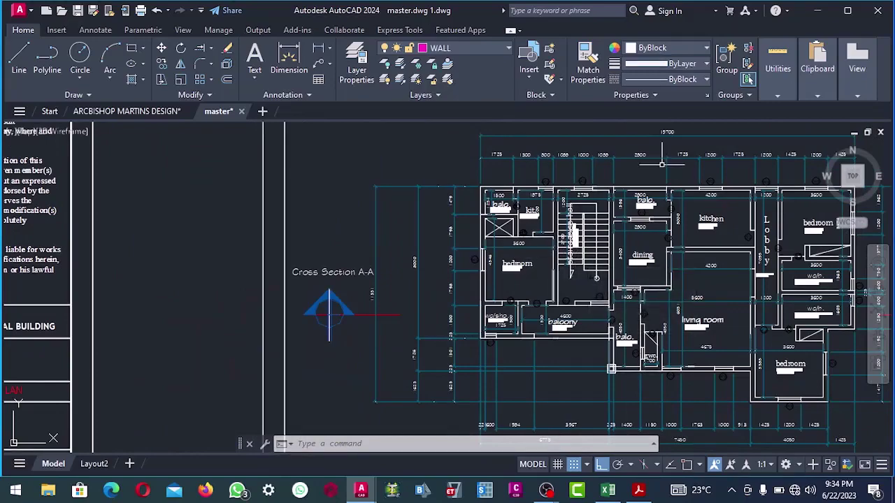
Switch from AutoCAD to ProtaStructure 2021 and start a new project
click(819, 15)
click(175, 57)
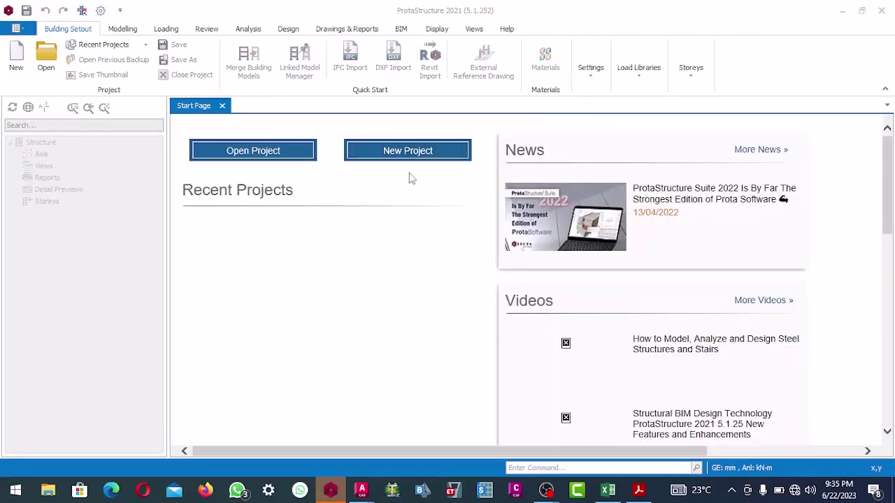
click(399, 153)
Give the project the code DESIGN_OF_ONE_STOREY_BUILDING and create it from the UK (Eurocode) template
click(401, 113)
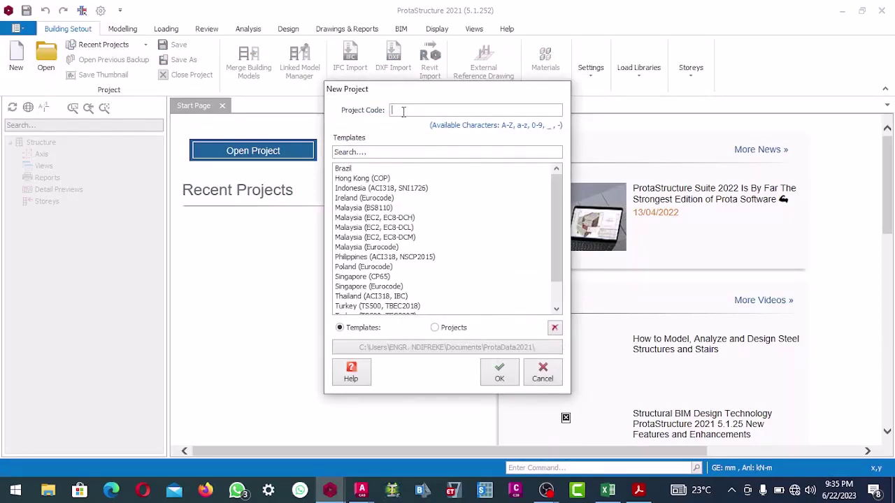
text(DESIGN_OF_ONE_STOREY_BUILDING)
click(557, 309)
click(557, 310)
click(557, 309)
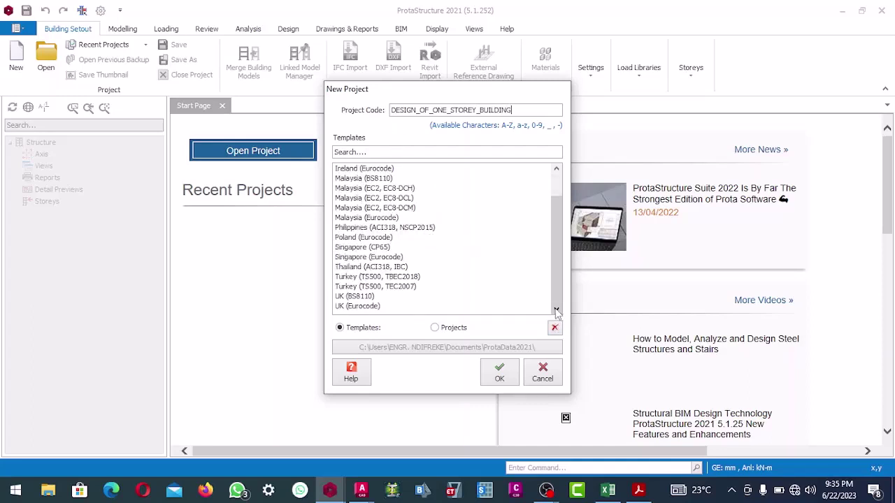
click(371, 309)
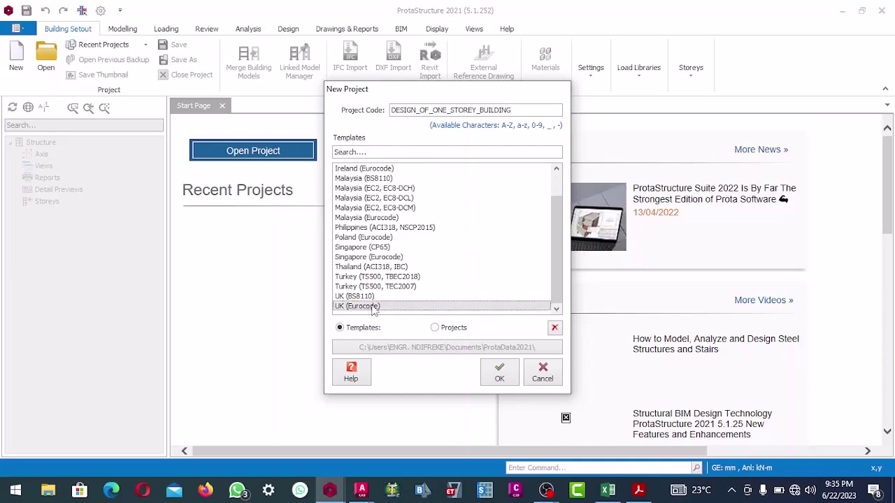
click(509, 382)
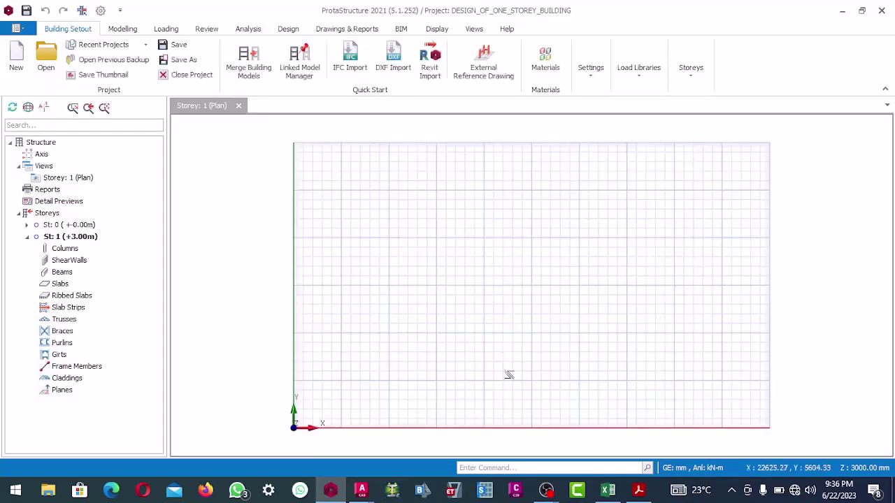
Add the ARCBISHOP MARTIN DXF as an external reference drawing for storey 1, set as active and shown in 3D
click(486, 79)
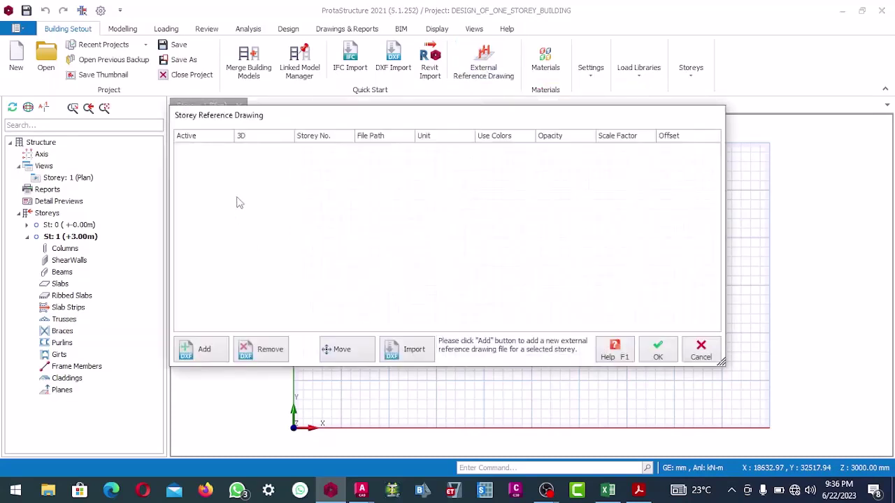
click(204, 358)
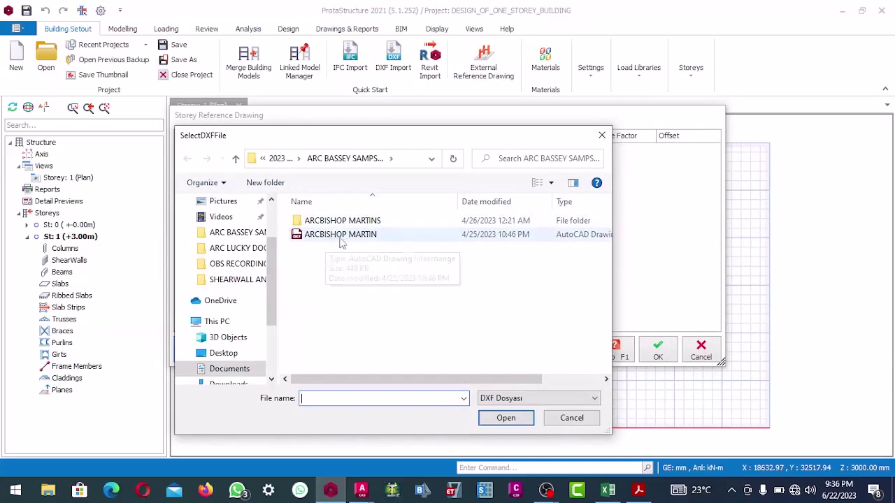
click(339, 241)
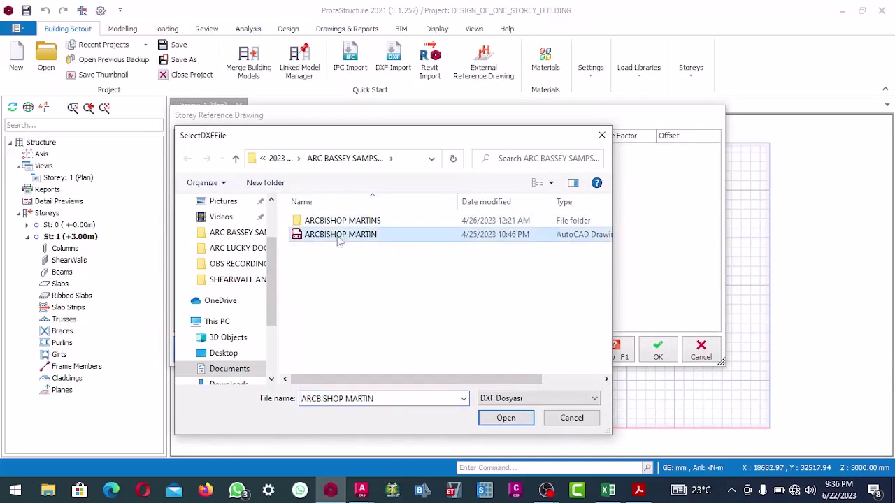
click(505, 420)
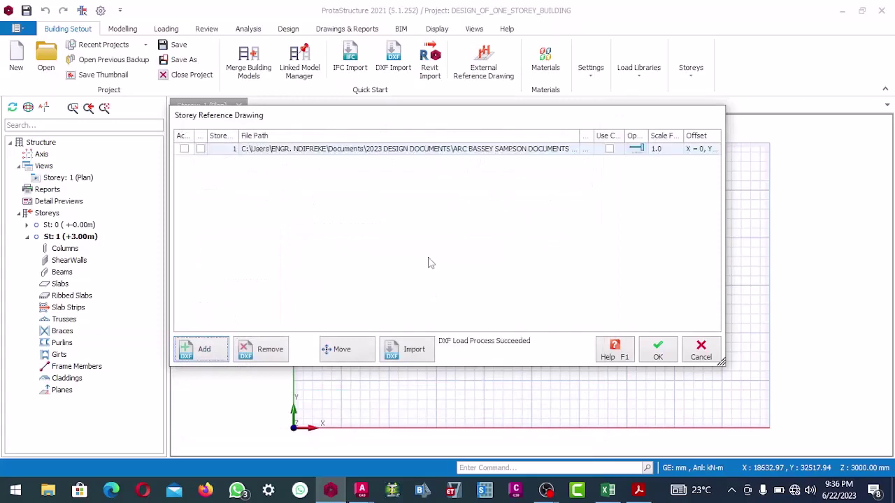
click(185, 150)
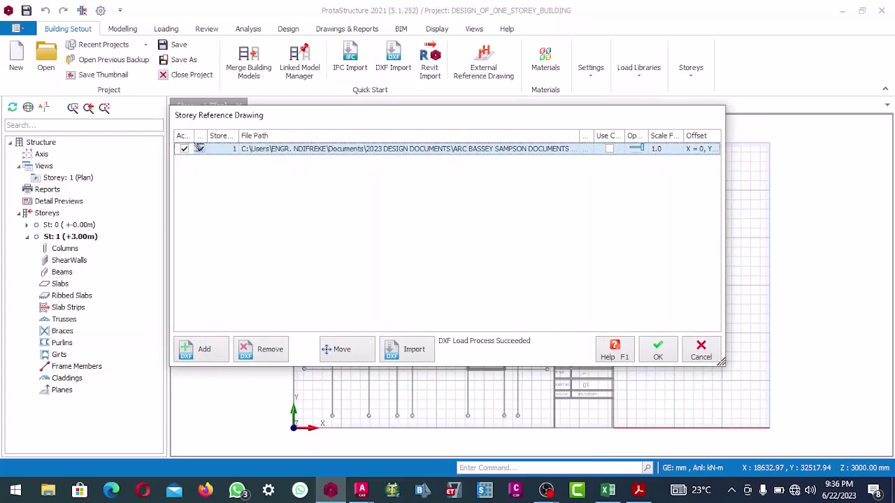
click(200, 148)
Assign the ROOF layer to the Grid member in the DXF import settings and check the Wall layer assignment
click(411, 353)
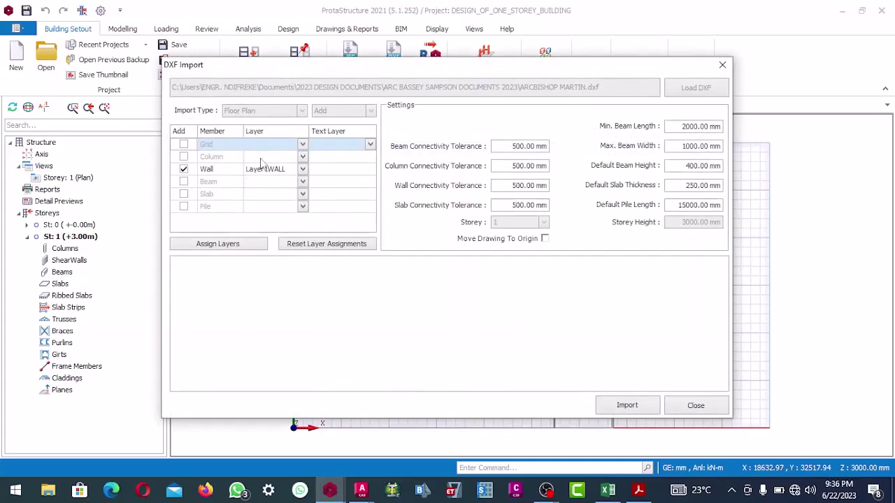
click(304, 147)
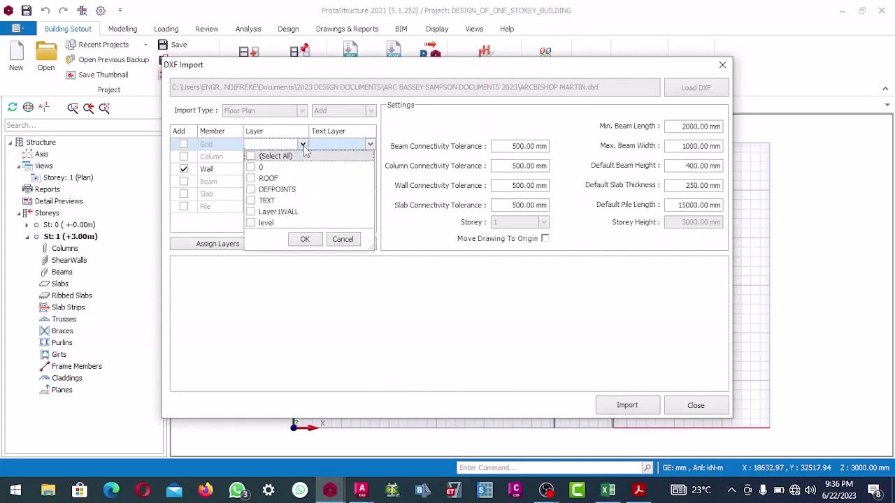
click(251, 179)
click(303, 241)
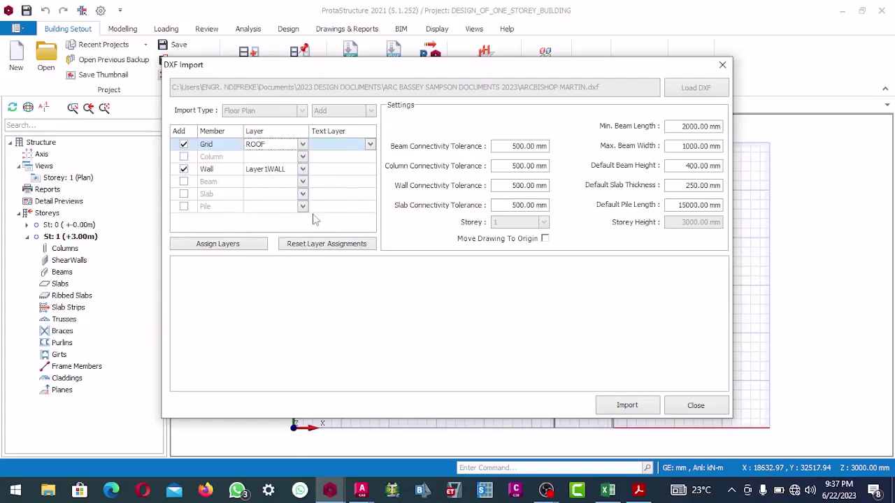
click(303, 170)
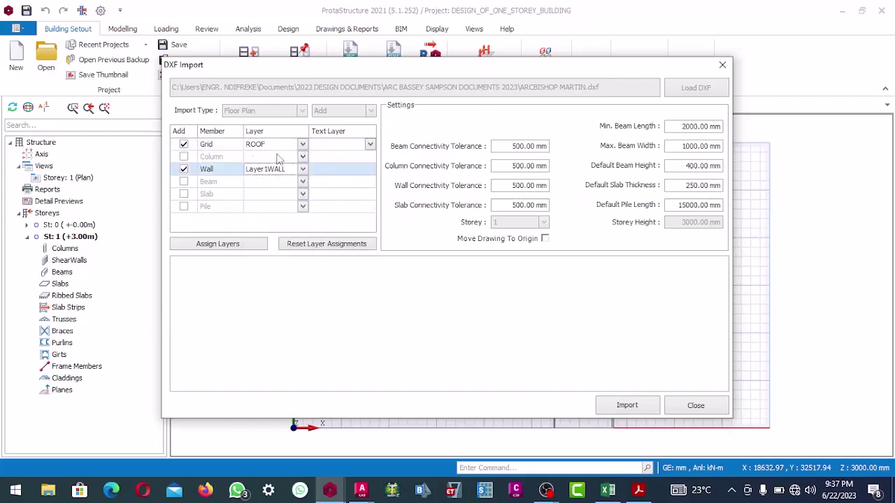
Run the DXF import and accept the storey reference drawing settings
click(636, 408)
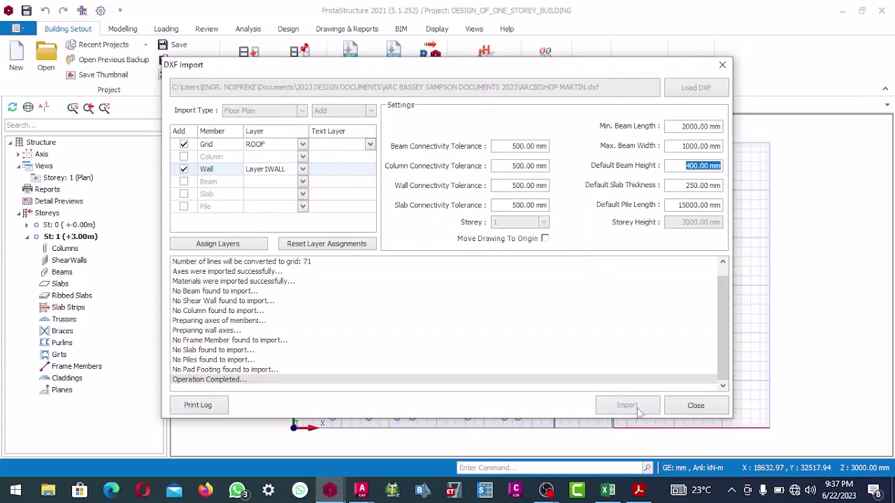
click(696, 407)
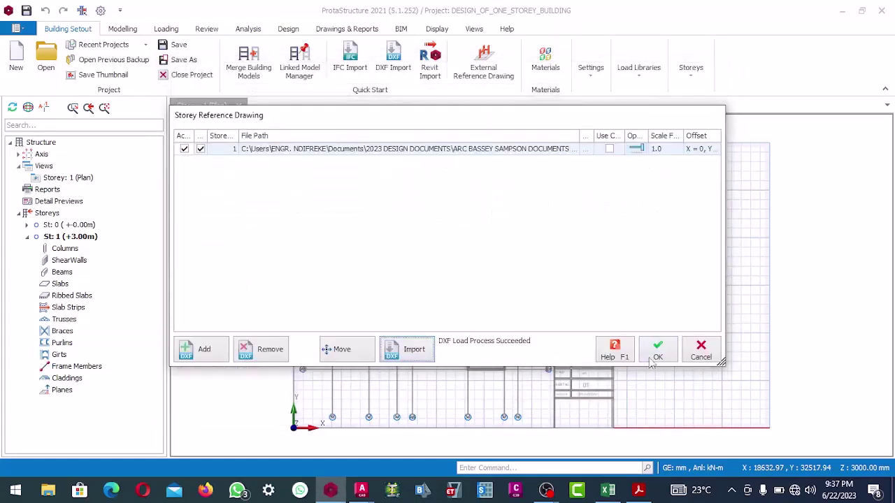
click(658, 357)
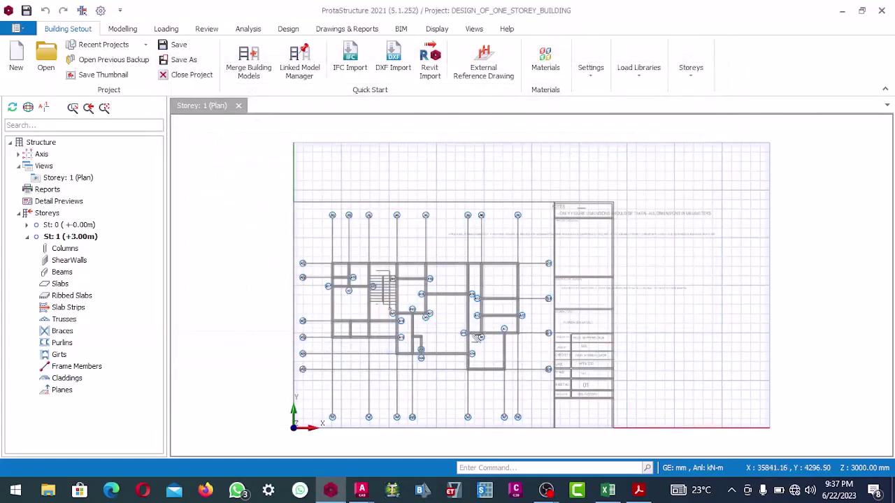
Examine the imported axes against the reference floor plan on storey 1
scroll(439, 258, up, 5)
scroll(439, 258, down, 5)
scroll(420, 260, up, 3)
scroll(398, 253, down, 3)
scroll(399, 254, up, 3)
scroll(406, 253, down, 3)
scroll(412, 252, up, 3)
scroll(418, 245, up, 4)
scroll(425, 231, down, 3)
scroll(431, 219, up, 3)
scroll(434, 231, down, 4)
scroll(448, 259, up, 2)
scroll(462, 287, down, 4)
scroll(466, 293, up, 2)
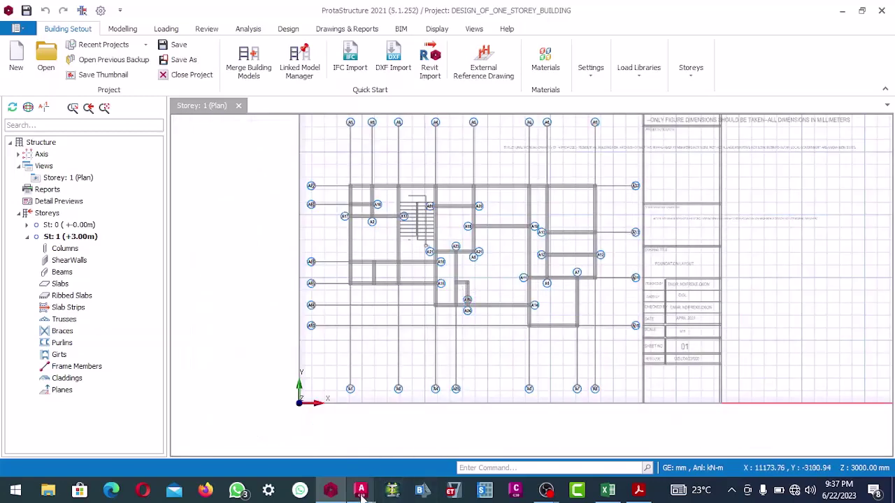
Switch to AutoCAD and delete the project description text from the General Arrangement sheet's title block
mouse_move(360, 493)
click(325, 456)
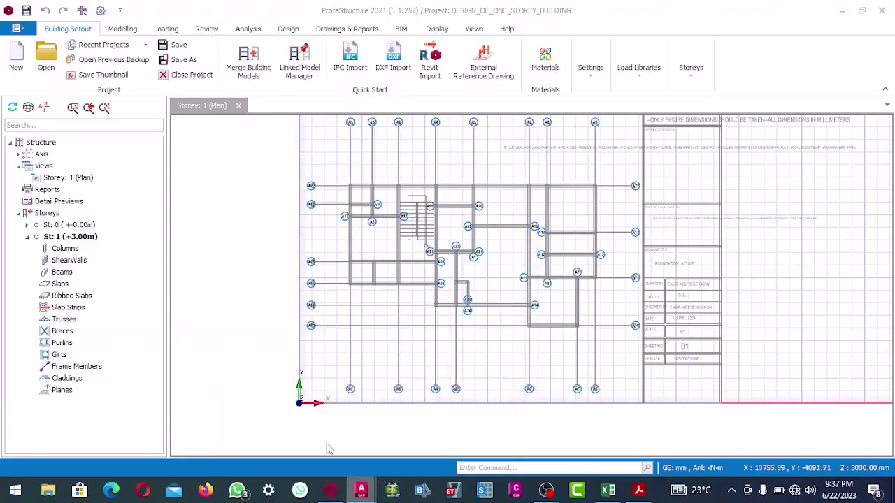
scroll(345, 333, down, 4)
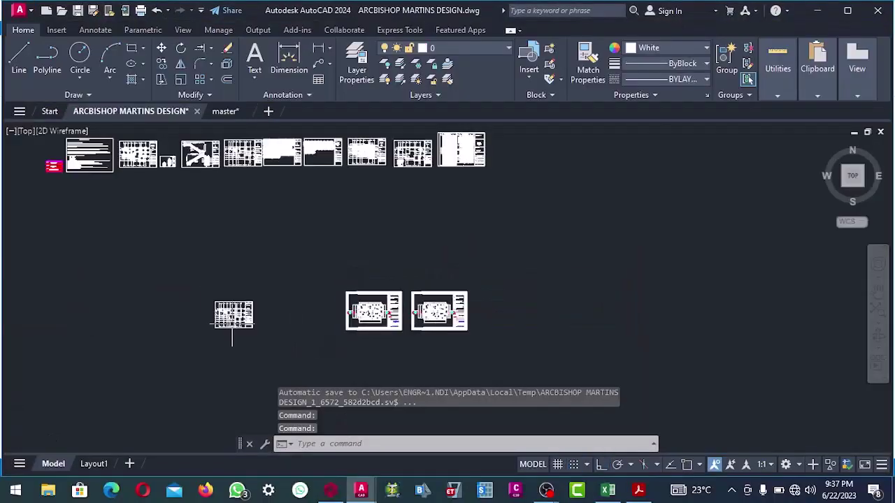
scroll(232, 329, up, 5)
scroll(232, 328, down, 4)
scroll(232, 328, up, 2)
scroll(350, 210, up, 3)
scroll(350, 210, down, 3)
scroll(349, 210, up, 4)
click(343, 158)
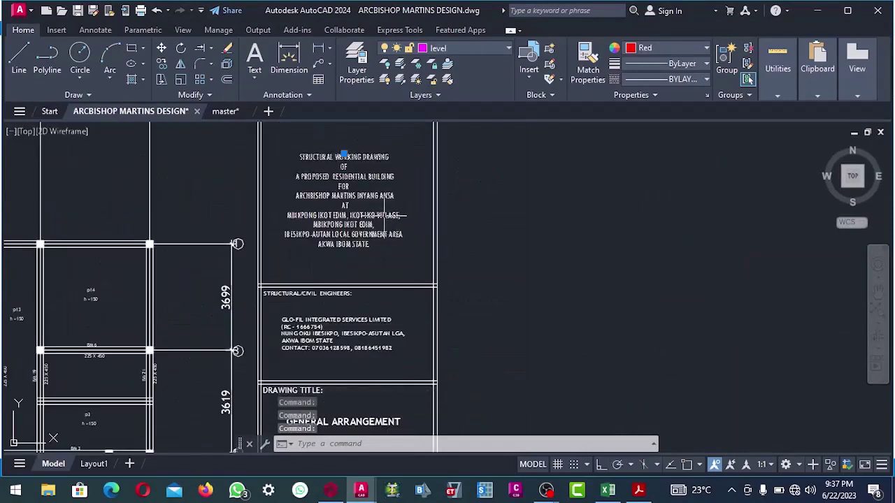
key(Delete)
scroll(375, 231, down, 3)
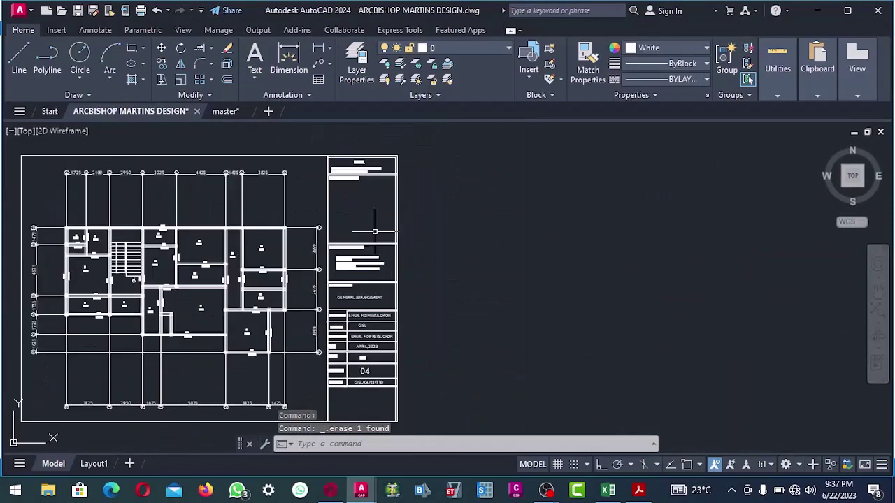
Delete the company details under STRUCTURAL/CIVIL ENGINEERS in the General Arrangement title block
scroll(360, 262, up, 4)
click(339, 241)
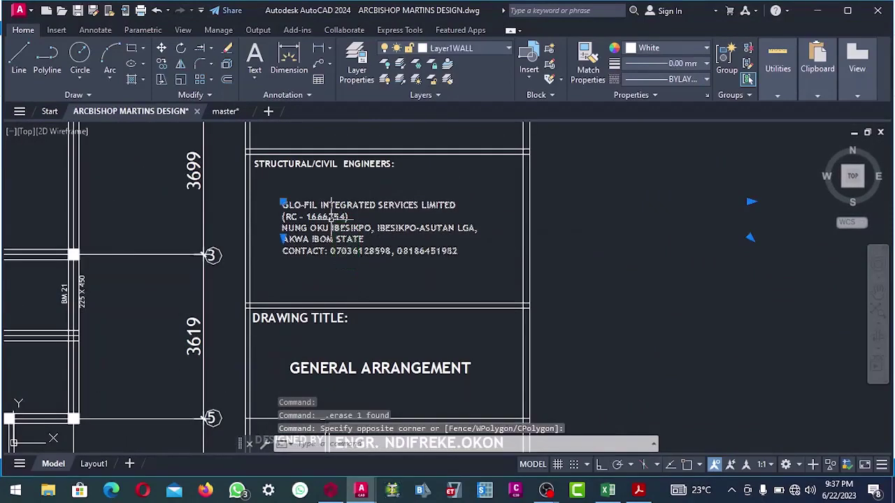
click(331, 219)
key(Delete)
scroll(330, 220, down, 4)
Examine the General Arrangement layout and compare it with the architectural floor plan sheets
scroll(282, 250, up, 5)
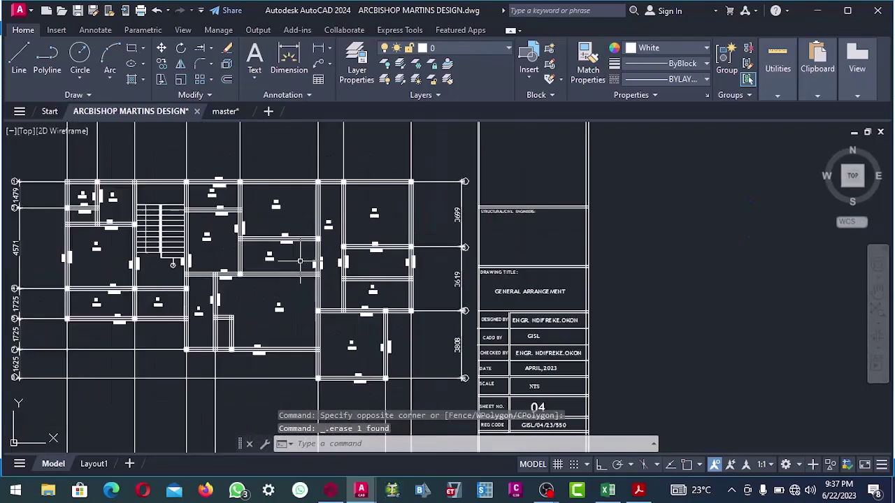
scroll(282, 250, down, 5)
scroll(272, 266, up, 4)
scroll(269, 276, down, 2)
scroll(264, 286, up, 2)
scroll(264, 286, down, 5)
scroll(280, 273, up, 5)
scroll(243, 262, down, 4)
scroll(242, 261, down, 1)
scroll(250, 250, up, 4)
scroll(250, 250, down, 8)
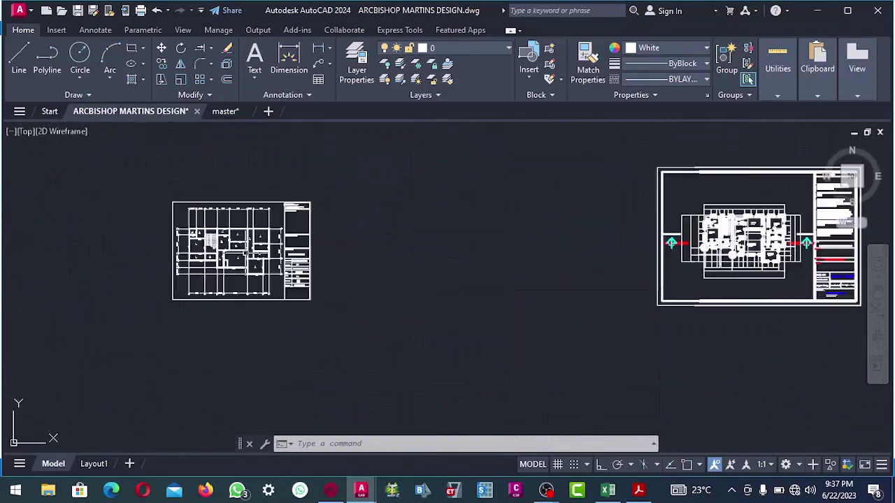
scroll(442, 255, up, 8)
scroll(489, 224, down, 2)
scroll(489, 224, up, 6)
scroll(489, 224, down, 4)
scroll(504, 210, up, 4)
scroll(447, 216, down, 8)
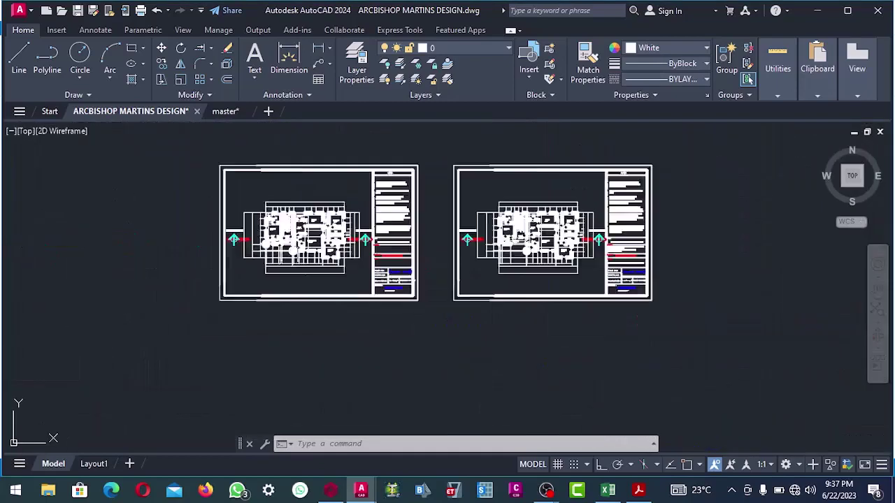
scroll(447, 216, up, 2)
scroll(422, 236, down, 4)
scroll(421, 236, up, 7)
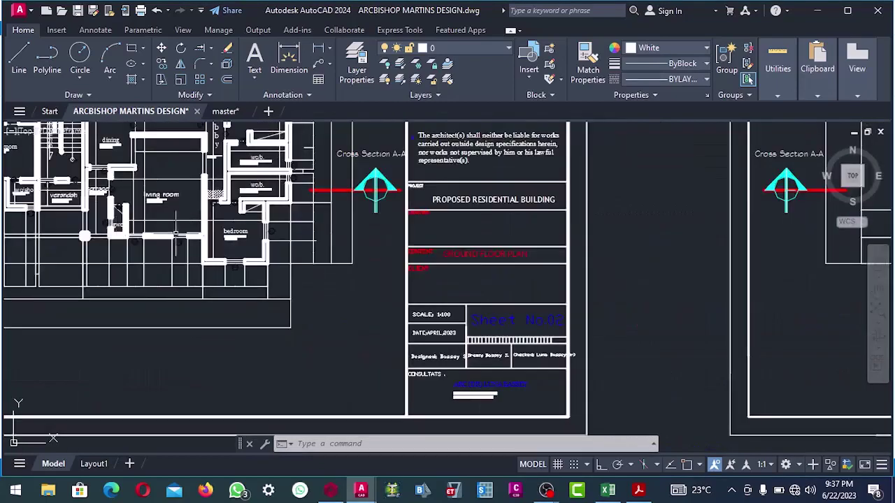
scroll(422, 236, down, 4)
scroll(375, 259, down, 4)
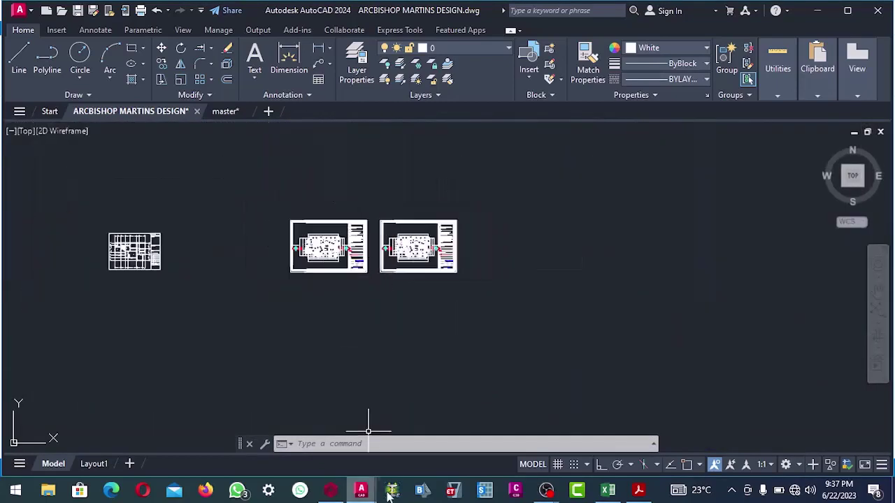
Return to ProtaStructure and examine the extents of the imported axes on the storey 1 plan
click(331, 491)
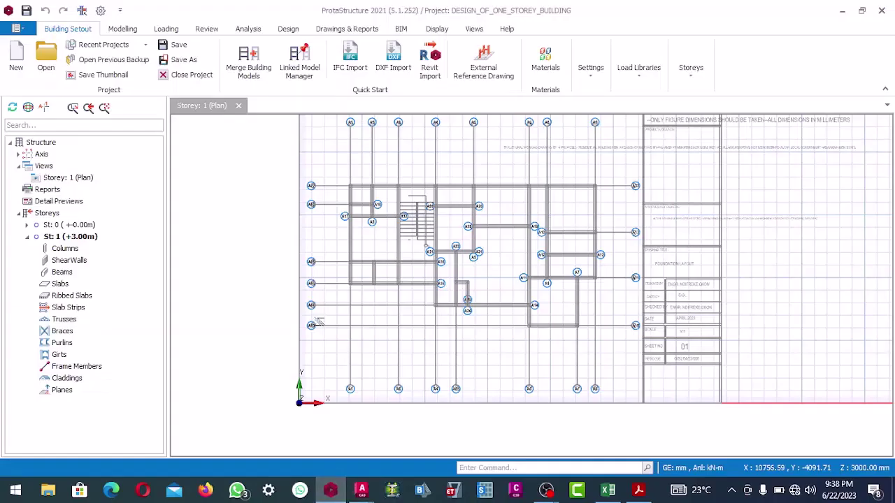
scroll(361, 230, up, 4)
scroll(391, 210, down, 3)
scroll(402, 245, up, 3)
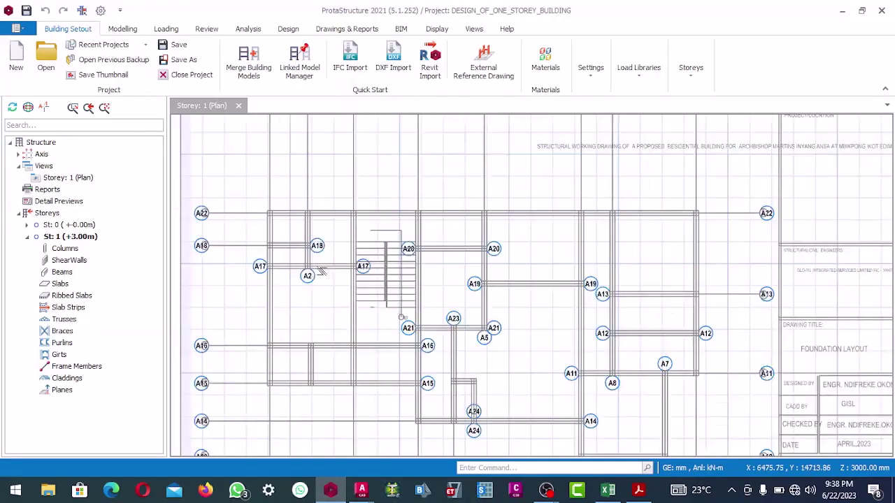
scroll(405, 250, down, 3)
scroll(391, 280, up, 2)
scroll(419, 259, down, 3)
scroll(446, 245, up, 5)
scroll(446, 244, down, 3)
scroll(442, 240, up, 3)
scroll(455, 224, down, 3)
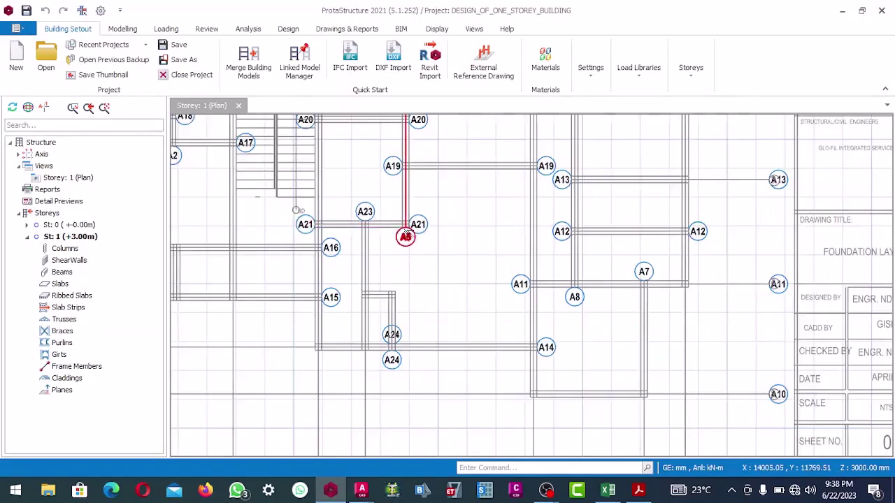
scroll(412, 236, up, 2)
click(428, 225)
right_click(426, 212)
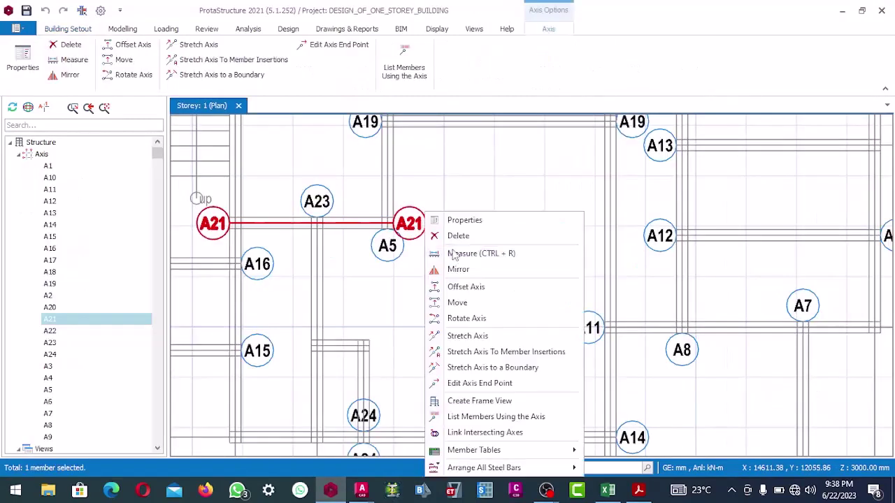
click(467, 318)
scroll(428, 224, down, 3)
scroll(542, 219, up, 3)
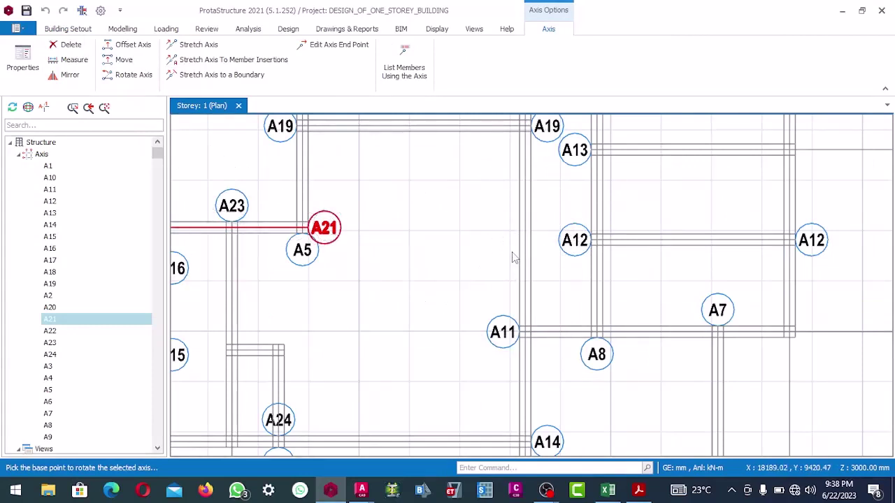
Stretch the right end of axis A21 horizontally to just beyond the right end of axis A12
right_click(341, 232)
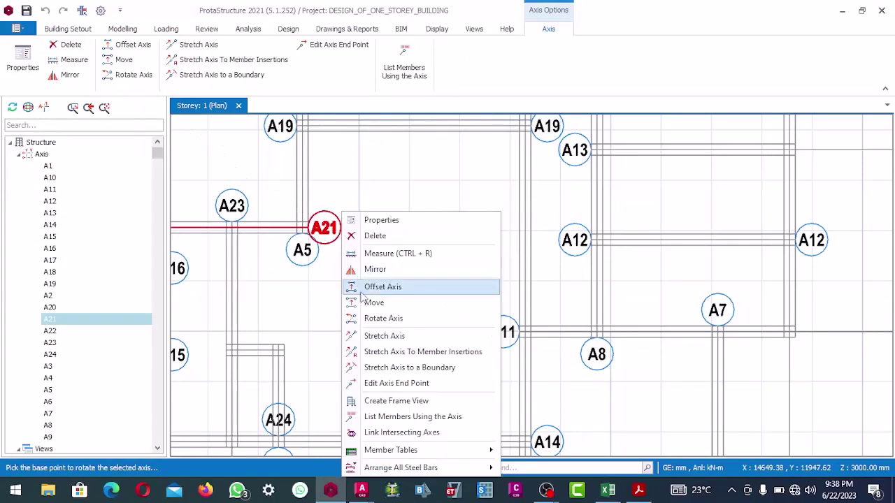
click(383, 336)
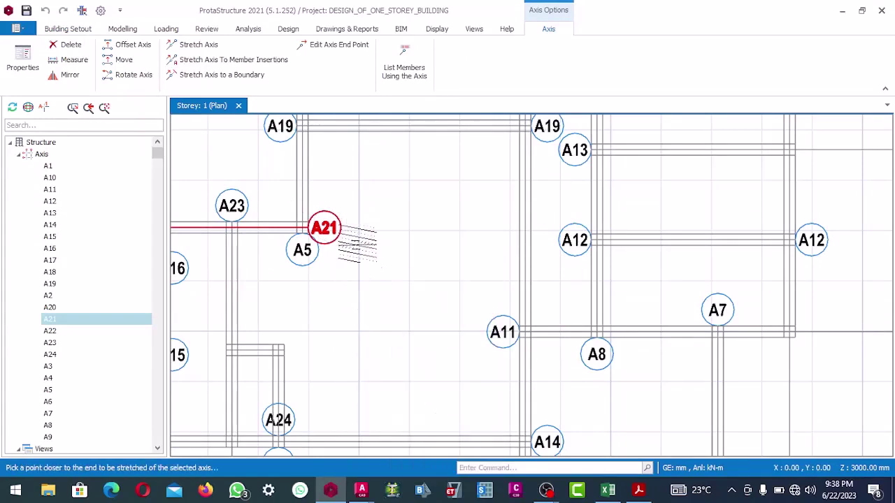
scroll(425, 224, down, 2)
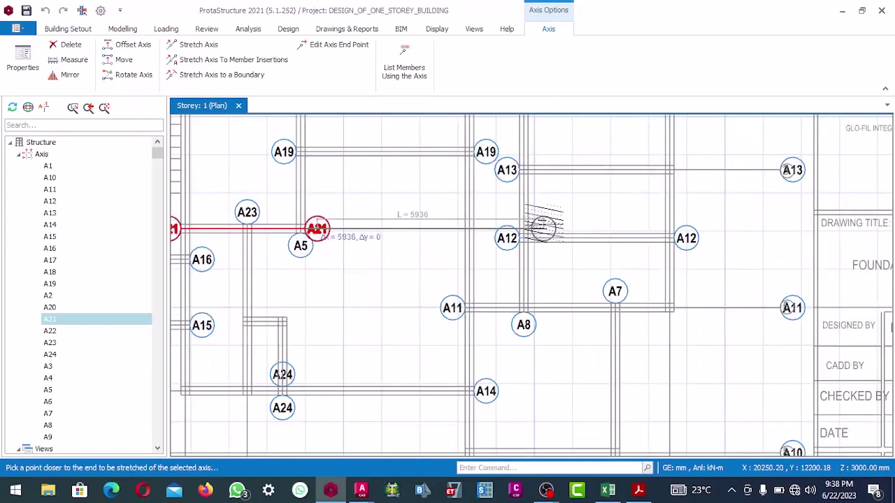
scroll(541, 227, down, 2)
scroll(653, 236, up, 2)
click(628, 239)
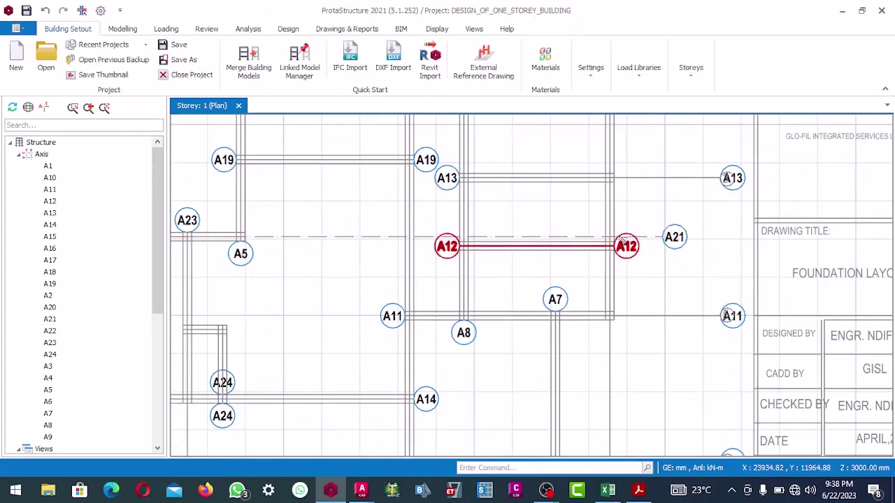
scroll(613, 219, down, 1)
scroll(470, 272, up, 1)
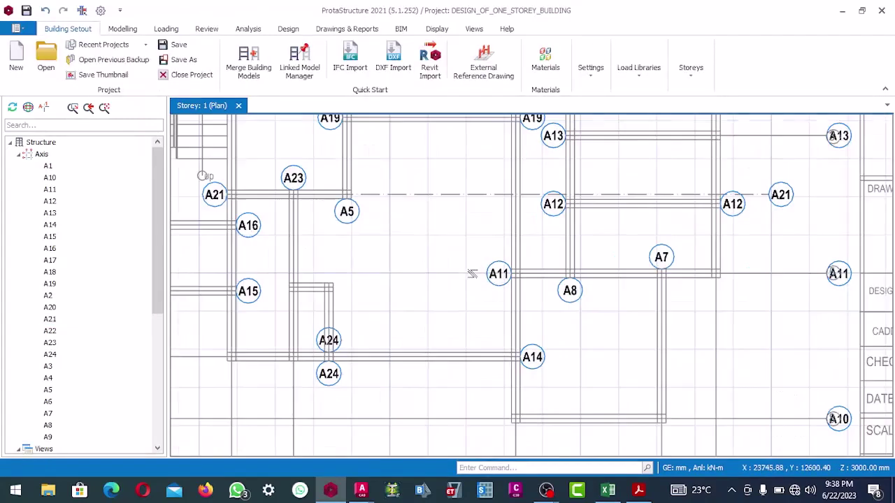
Stretch the upper end of axis A24 vertically, past axis A21, to just below axis A19
scroll(484, 231, down, 3)
scroll(430, 286, up, 4)
click(433, 283)
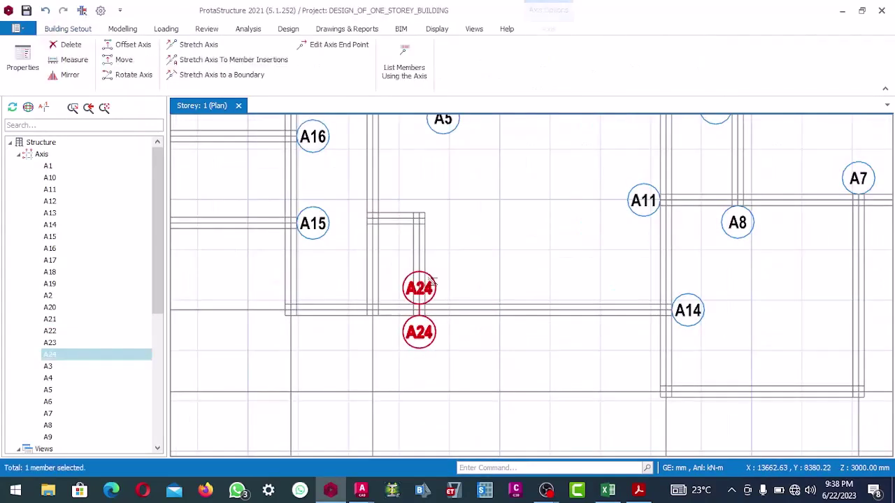
right_click(433, 283)
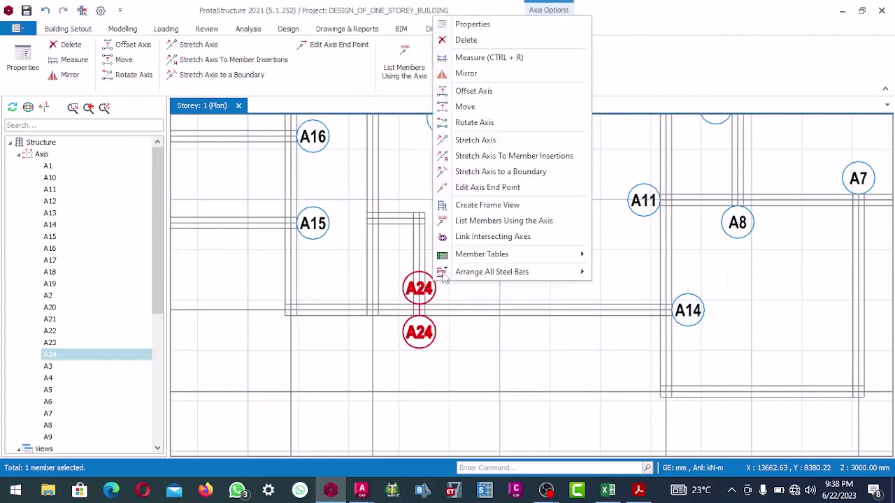
click(475, 141)
scroll(430, 266, down, 3)
scroll(428, 186, up, 3)
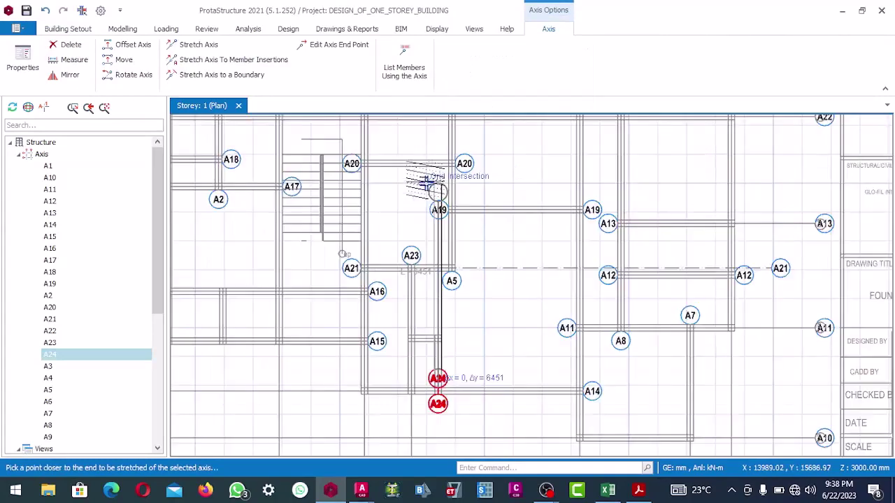
scroll(428, 184, up, 2)
click(417, 240)
Examine the remaining axes across the storey 1 plan for ends that fall short of neighbouring axes
scroll(417, 240, down, 3)
scroll(417, 240, up, 3)
scroll(414, 294, down, 2)
scroll(414, 294, up, 2)
scroll(414, 294, down, 1)
scroll(400, 289, up, 2)
scroll(444, 278, down, 3)
scroll(430, 259, up, 3)
scroll(399, 283, down, 3)
scroll(343, 264, up, 3)
scroll(365, 265, down, 2)
scroll(397, 312, up, 2)
scroll(398, 293, down, 3)
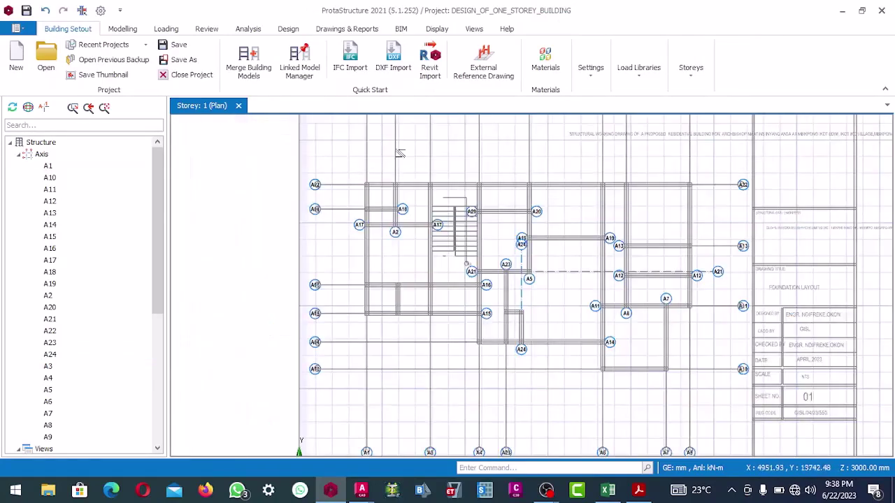
scroll(404, 238, up, 3)
scroll(419, 293, down, 3)
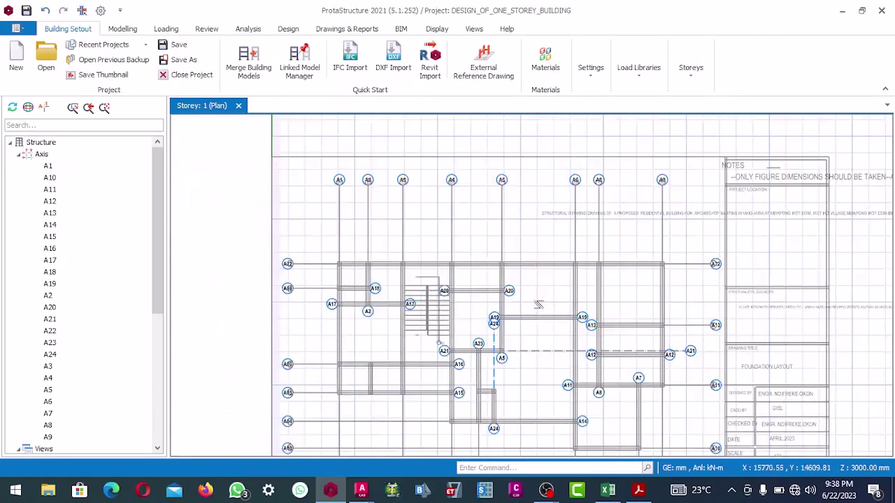
Stretch the left end of axis A13 horizontally across axis A6
scroll(535, 275, up, 3)
scroll(535, 274, down, 1)
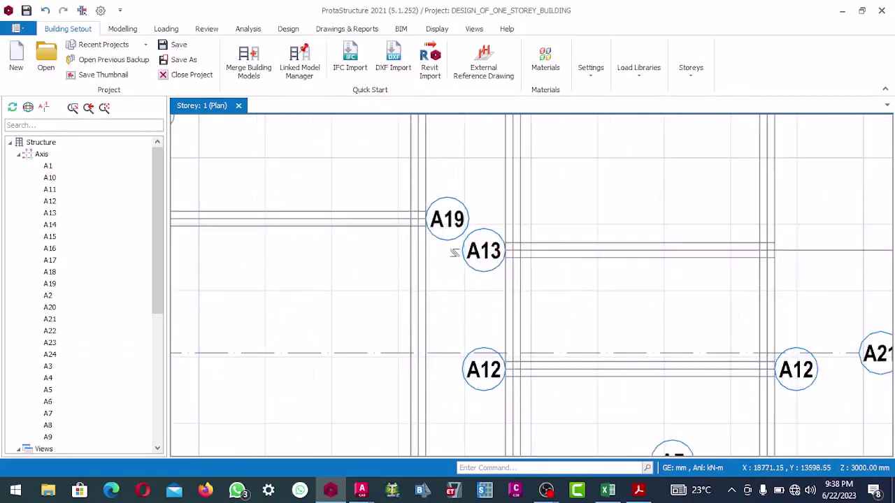
click(470, 256)
right_click(472, 256)
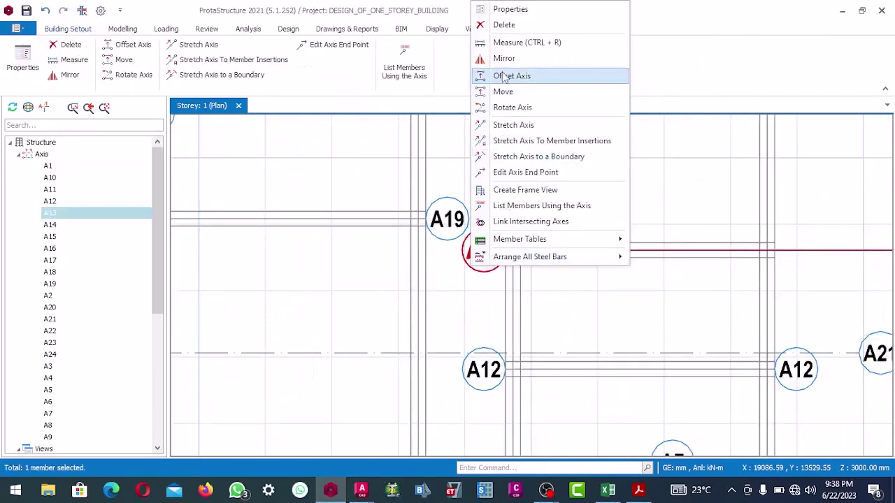
click(513, 126)
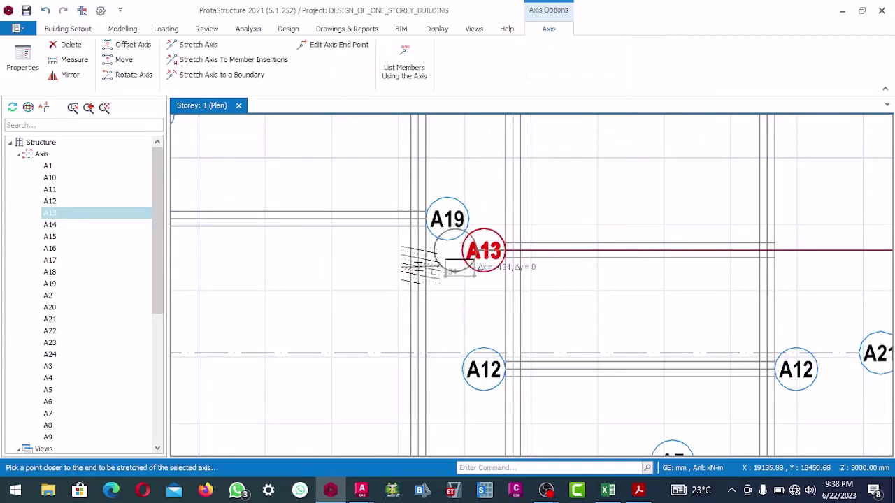
click(326, 271)
scroll(490, 266, down, 2)
scroll(500, 280, up, 2)
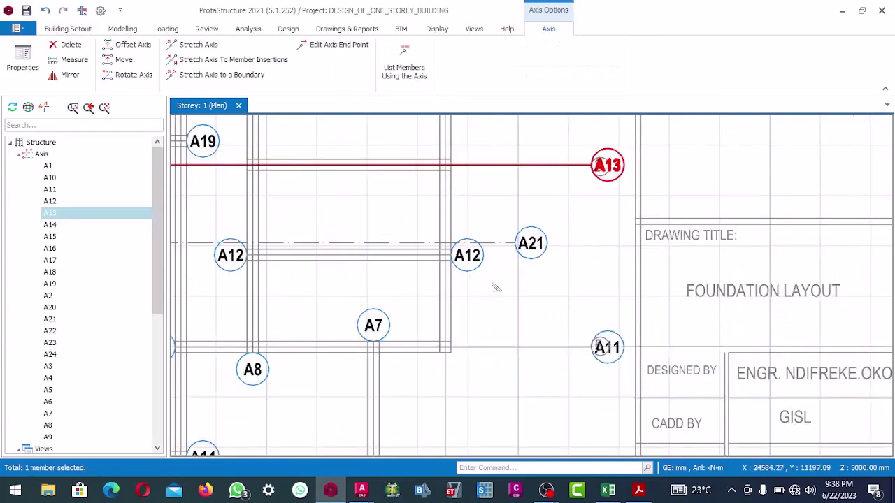
Examine the stretched axes against the rest of the storey 1 plan
scroll(481, 259, down, 3)
scroll(481, 272, up, 1)
scroll(472, 313, down, 4)
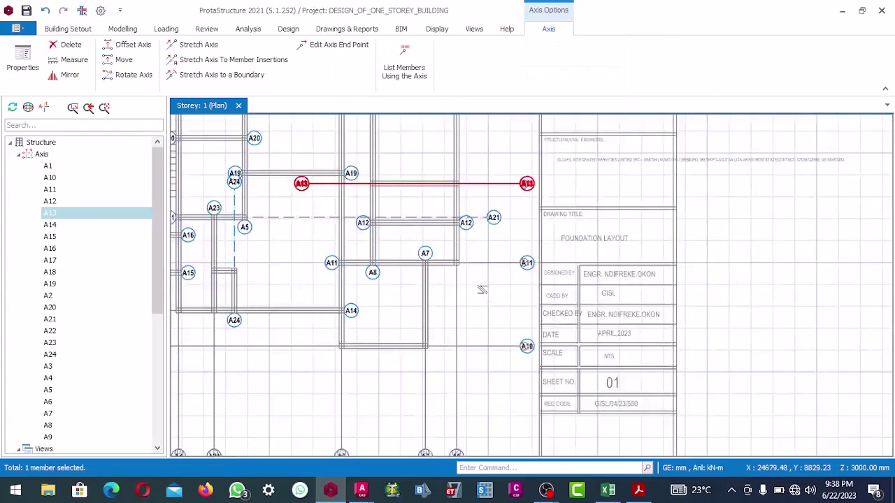
scroll(472, 313, up, 4)
scroll(350, 252, down, 4)
scroll(546, 277, up, 2)
scroll(545, 277, down, 5)
scroll(411, 175, up, 3)
scroll(411, 175, up, 5)
scroll(377, 229, down, 3)
scroll(378, 229, down, 2)
Switch to AutoCAD and examine the column positions and beam sizes on the General Arrangement drawing
click(330, 489)
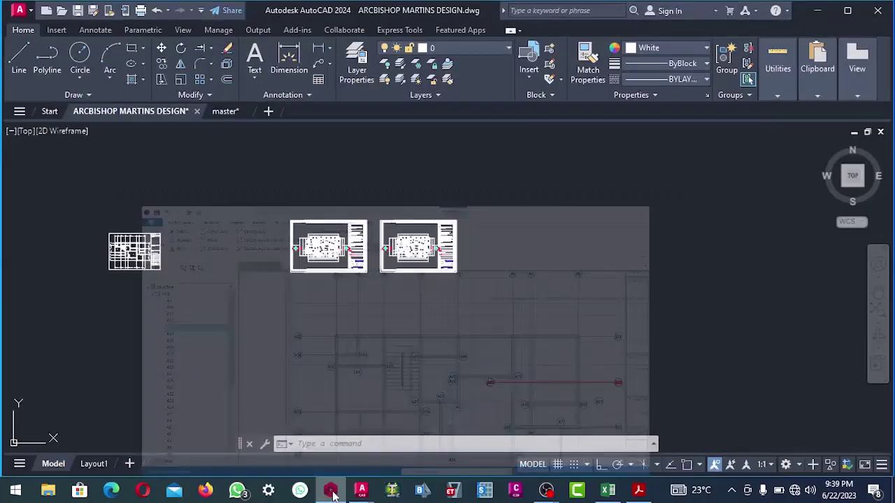
scroll(140, 252, up, 3)
middle_drag(139, 251, 248, 251)
scroll(185, 213, up, 4)
scroll(188, 209, up, 8)
scroll(268, 184, down, 6)
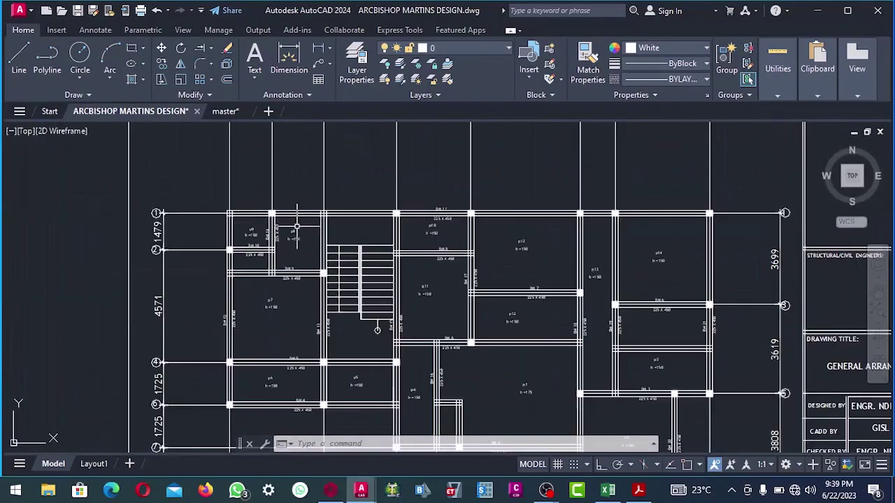
scroll(408, 229, up, 2)
scroll(408, 229, down, 4)
scroll(411, 228, up, 5)
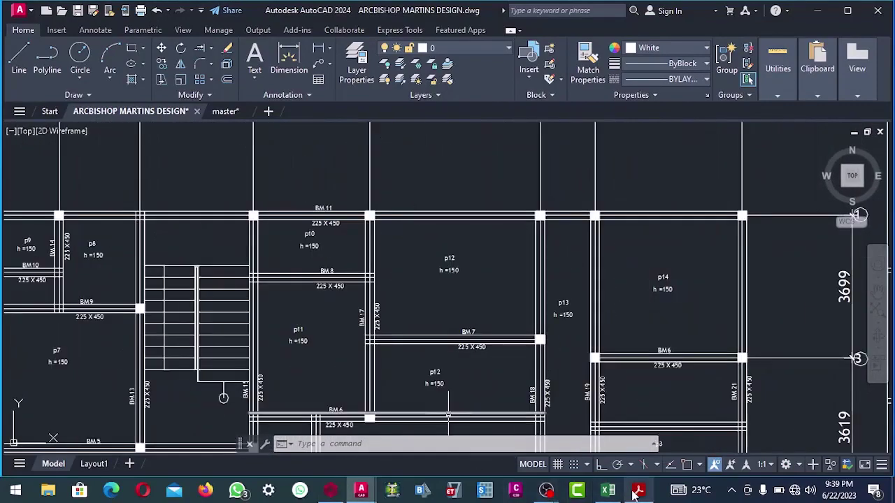
Switch to ProtaStructure and insert a 225 x 225 mm column at the intersection of axes A22 and A2
click(330, 492)
scroll(364, 231, up, 3)
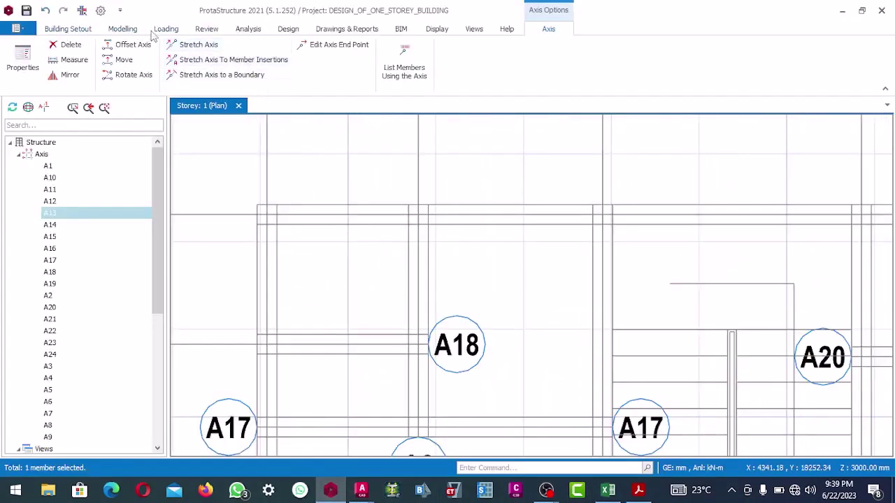
click(124, 29)
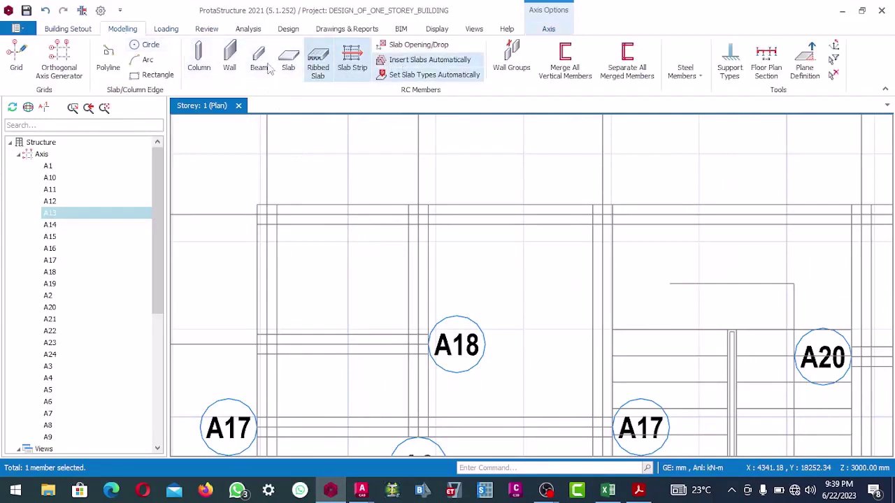
click(200, 63)
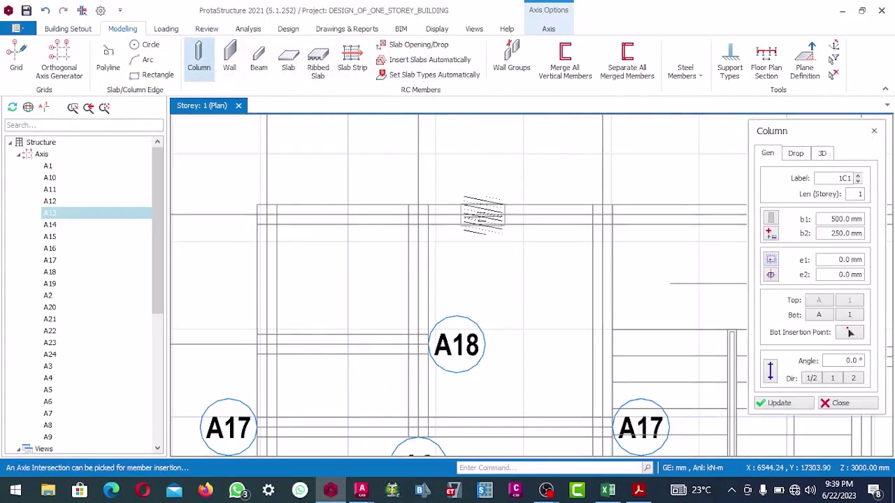
click(825, 219)
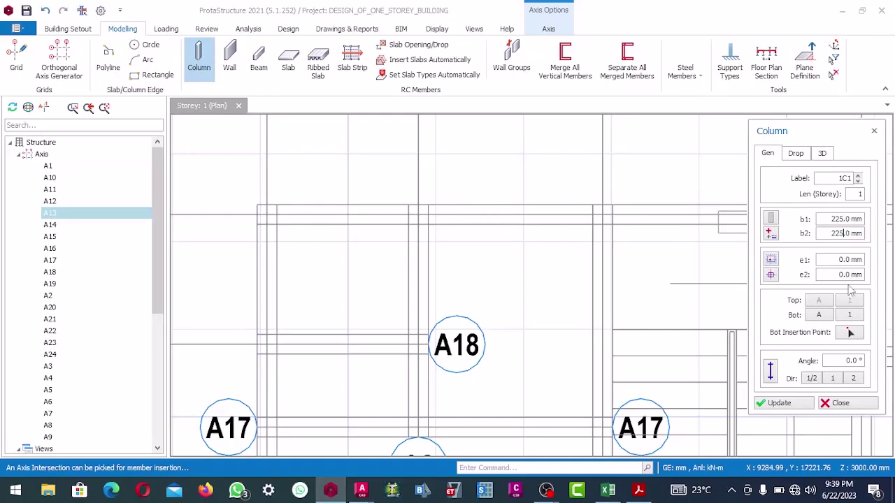
scroll(359, 270, down, 2)
scroll(373, 259, up, 3)
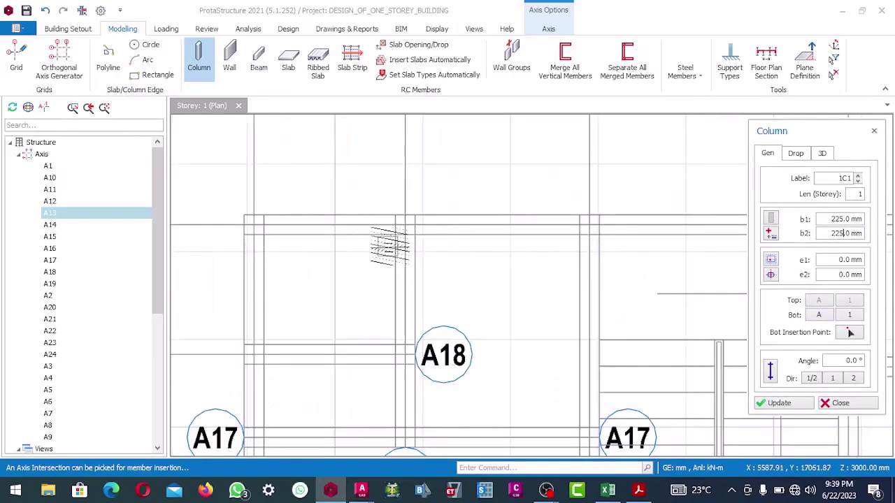
click(404, 219)
scroll(413, 220, down, 3)
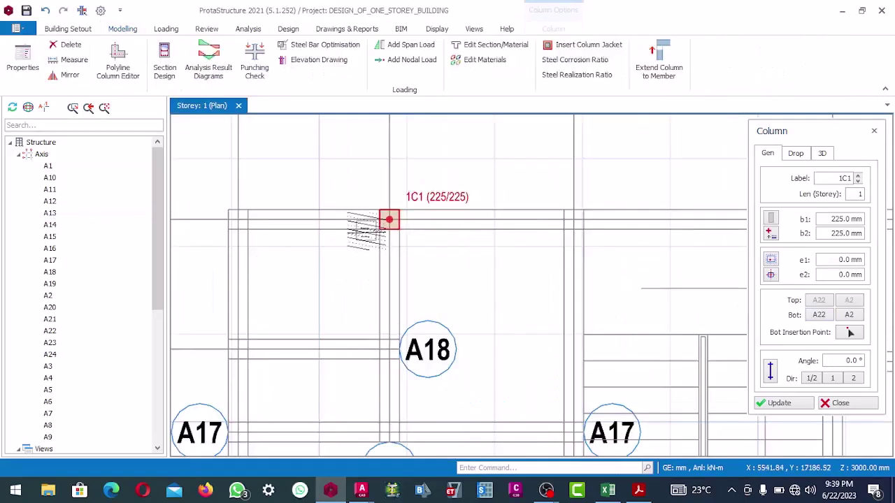
Insert a column of the same size at the intersection of axes A22 and A4
scroll(453, 230, up, 5)
scroll(369, 236, down, 5)
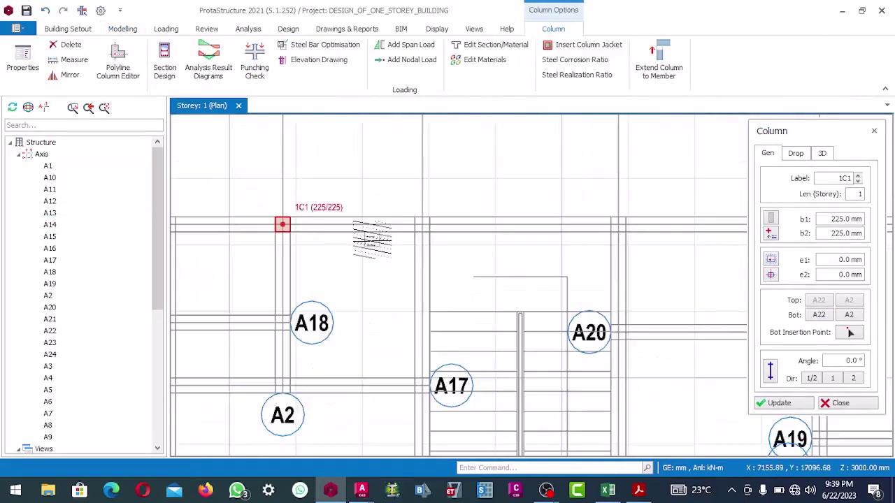
scroll(411, 231, down, 2)
scroll(509, 219, up, 5)
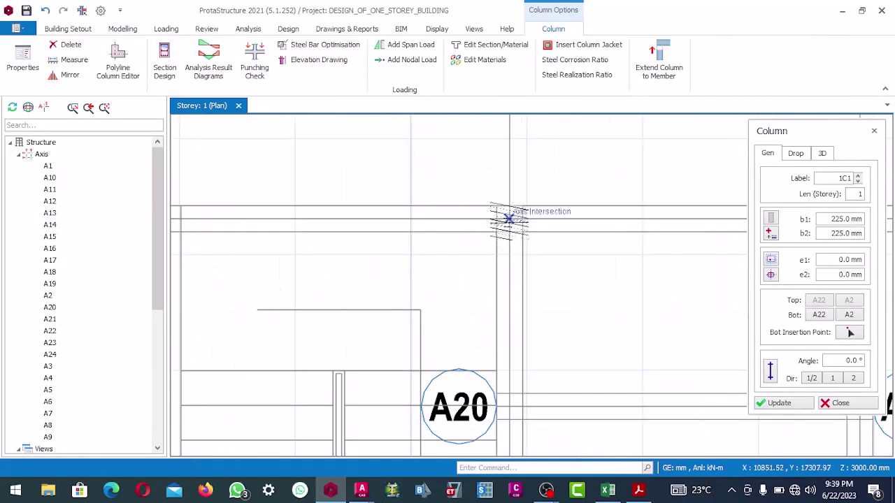
click(469, 236)
scroll(468, 236, down, 5)
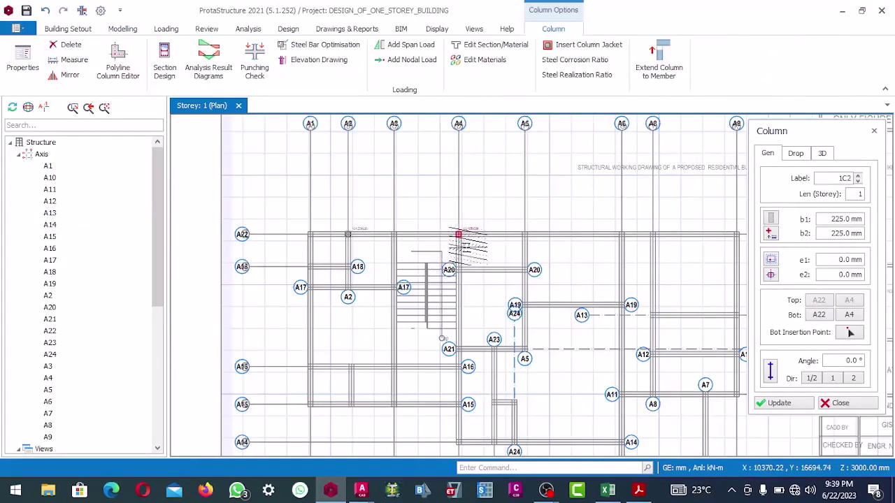
Insert columns along axis A22 at its intersections with axes A5 and A6
scroll(458, 234, up, 6)
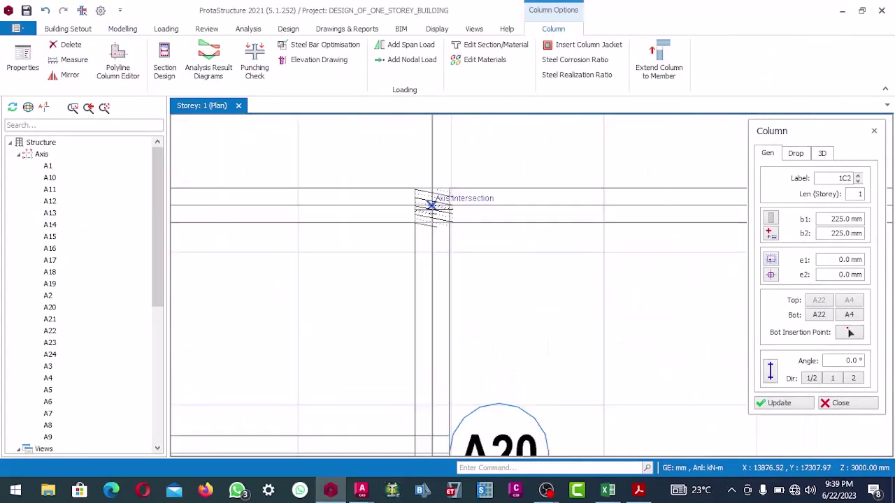
click(432, 207)
scroll(427, 210, down, 4)
scroll(490, 223, up, 5)
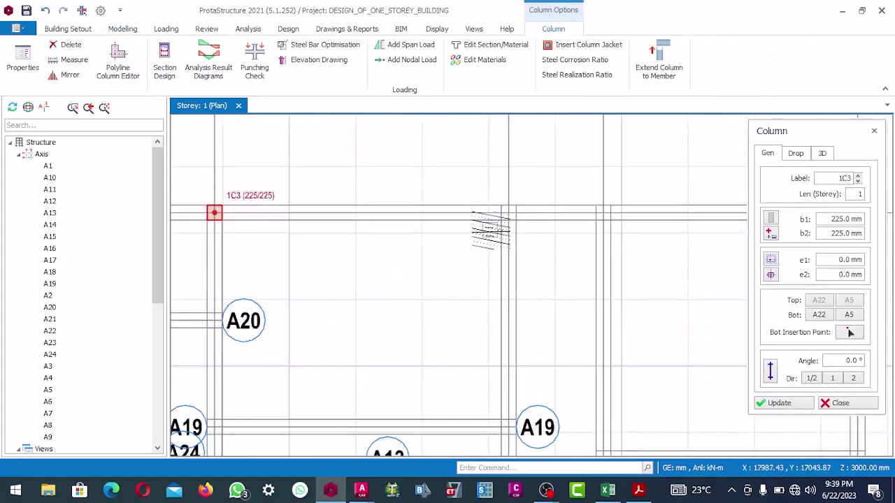
click(507, 207)
scroll(490, 214, down, 4)
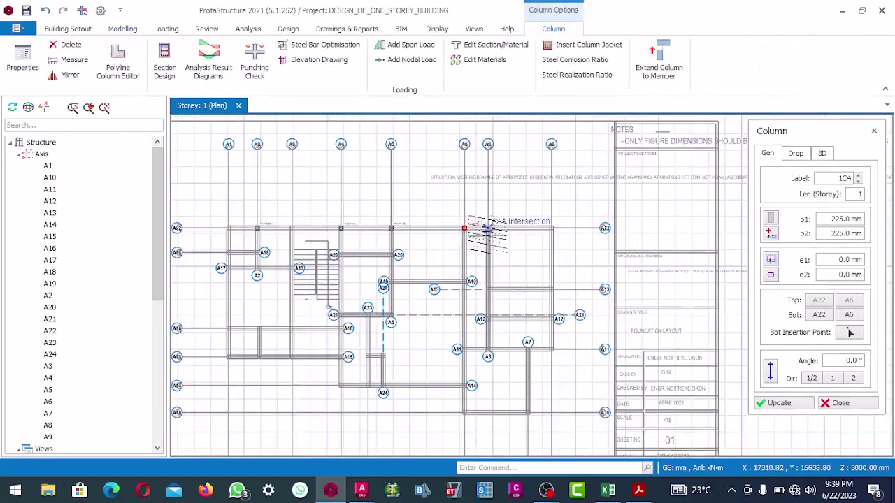
Insert columns along axis A22 at its intersections with axes A8 and A9
scroll(425, 227, up, 6)
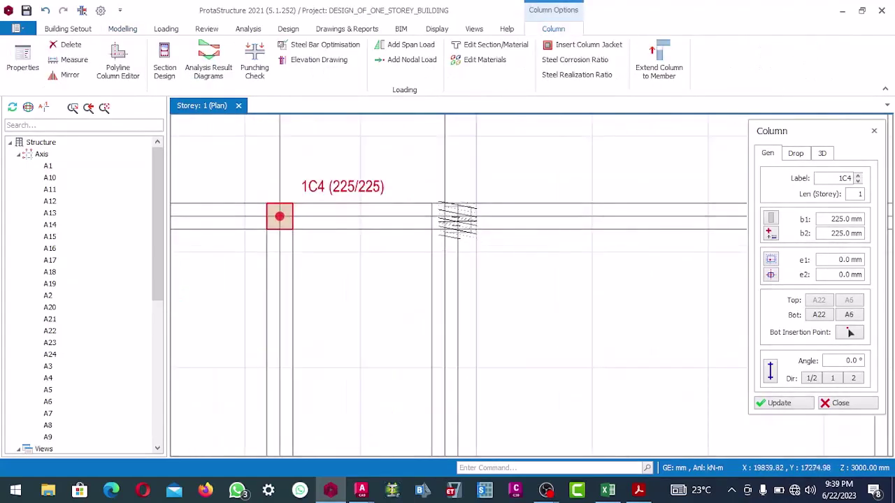
click(408, 235)
scroll(402, 237, down, 4)
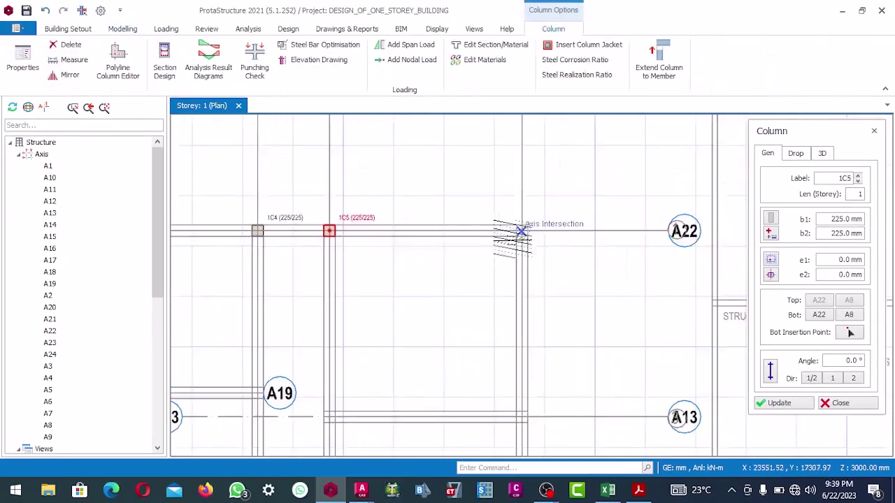
click(530, 213)
scroll(521, 223, down, 4)
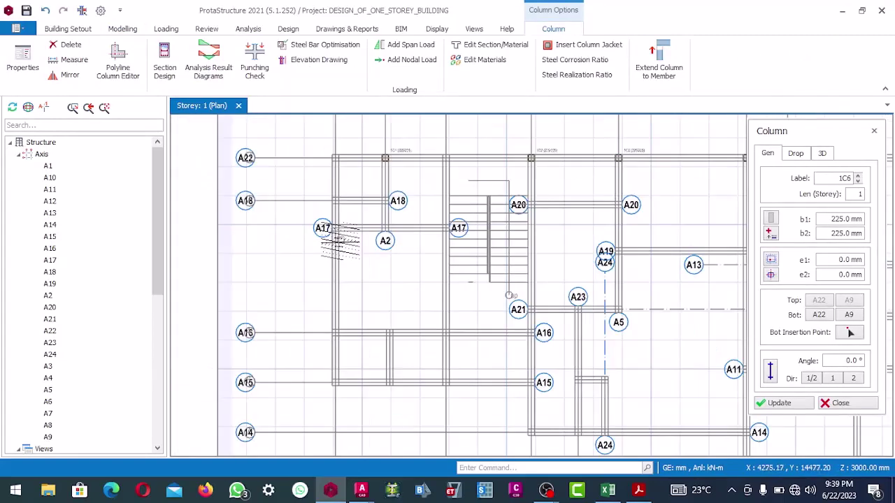
Insert columns along axis A17 at its intersections with axes A1 and A3
click(334, 219)
scroll(336, 230, down, 5)
scroll(535, 232, up, 1)
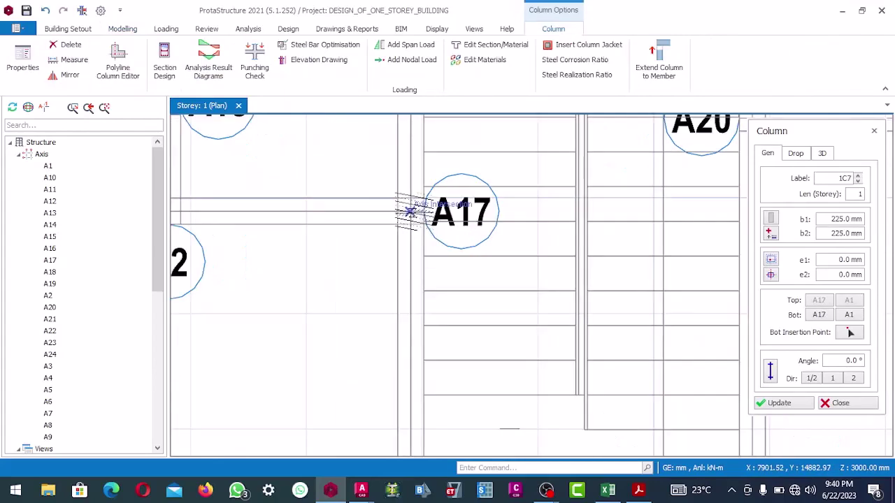
click(411, 212)
scroll(412, 212, down, 5)
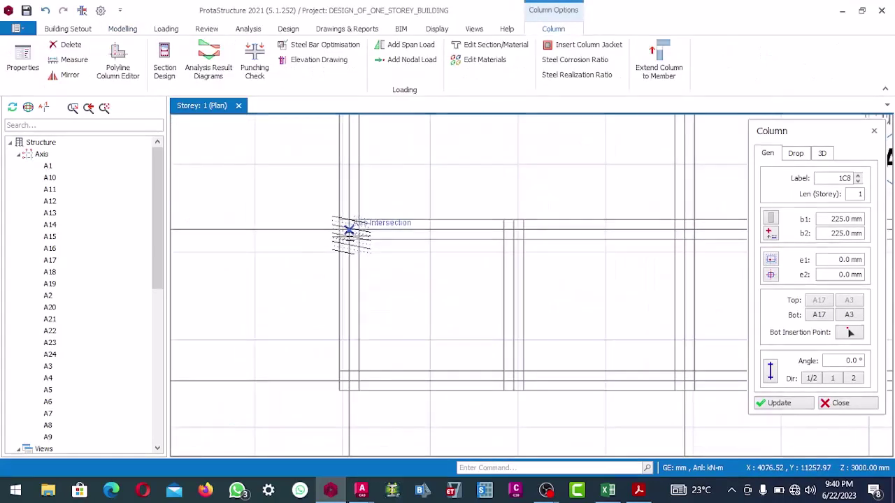
Insert columns along axis A16 at its intersections with axes A1 and A3
click(349, 229)
scroll(352, 241, down, 3)
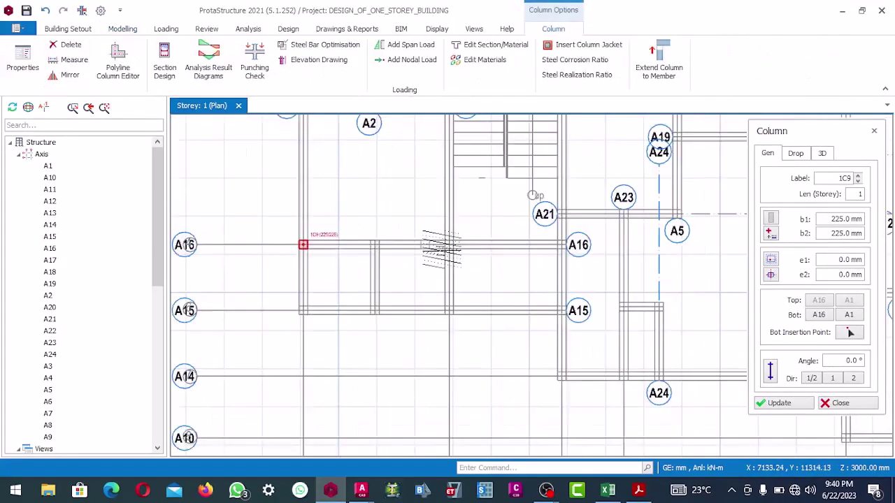
click(400, 231)
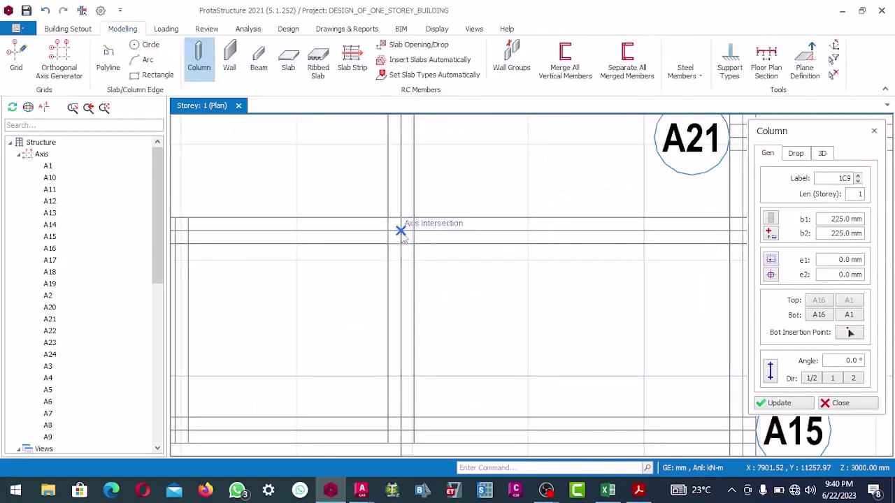
scroll(401, 232, down, 3)
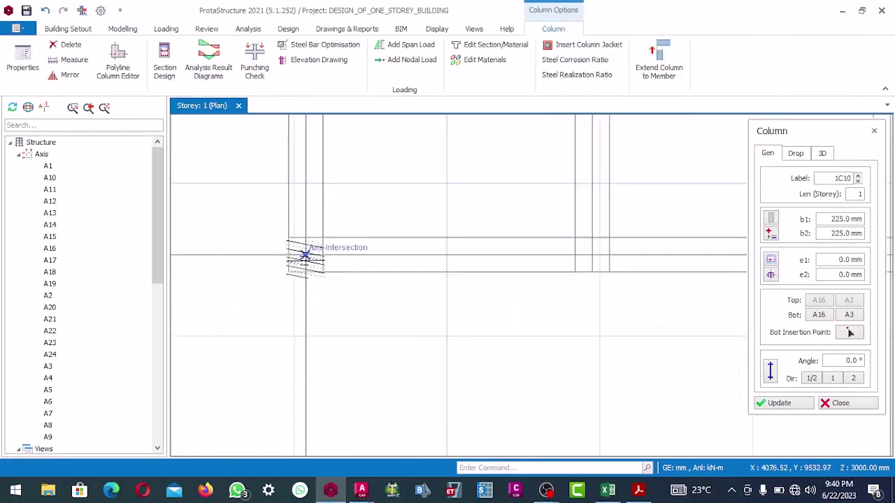
Insert columns along axis A15 at its intersections with axes A1 and A3
click(305, 255)
scroll(297, 258, down, 3)
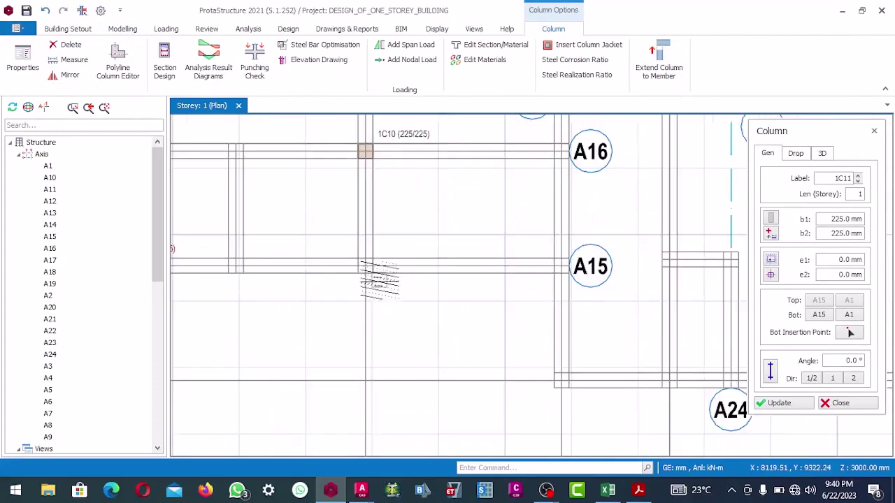
click(355, 257)
scroll(356, 259, down, 5)
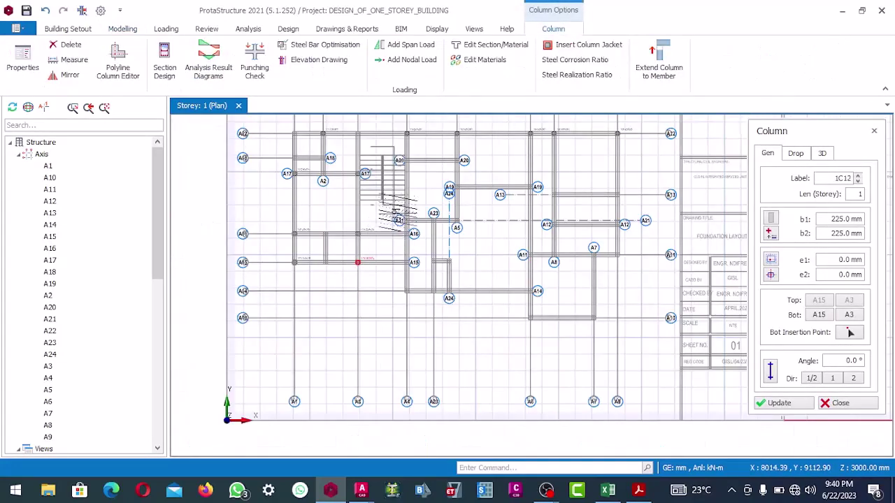
Insert columns at axis intersections A21/A4, A21/A5 and A19/A6
scroll(414, 172, up, 2)
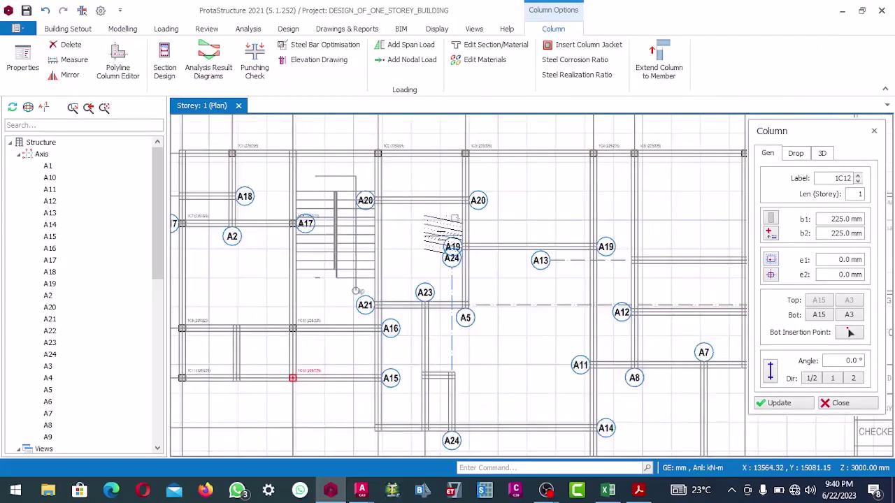
click(369, 299)
scroll(366, 295, down, 5)
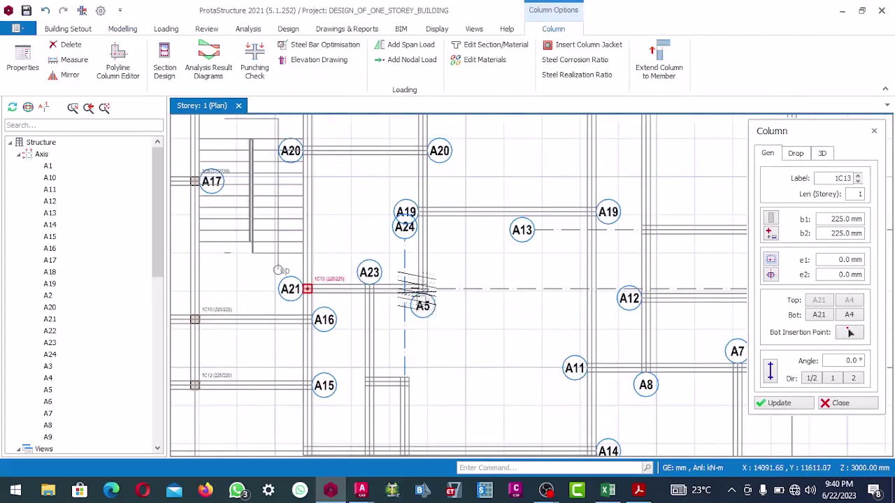
click(429, 289)
scroll(433, 286, down, 5)
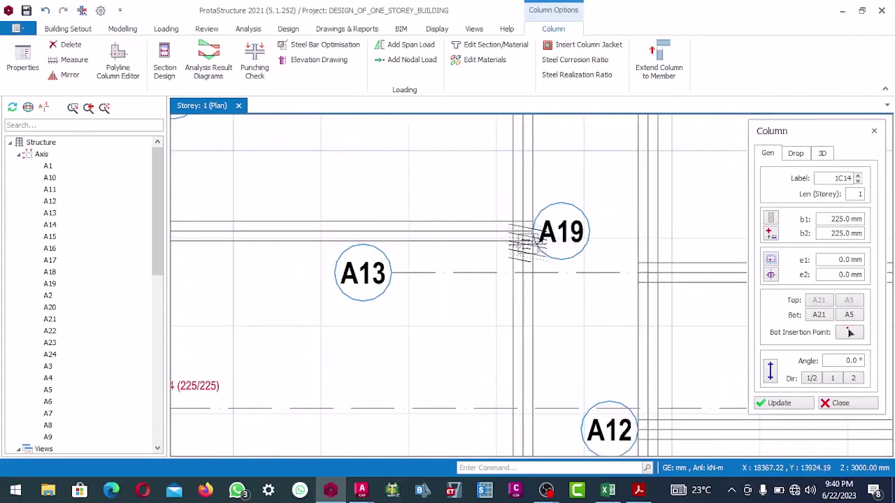
click(522, 232)
scroll(525, 234, down, 3)
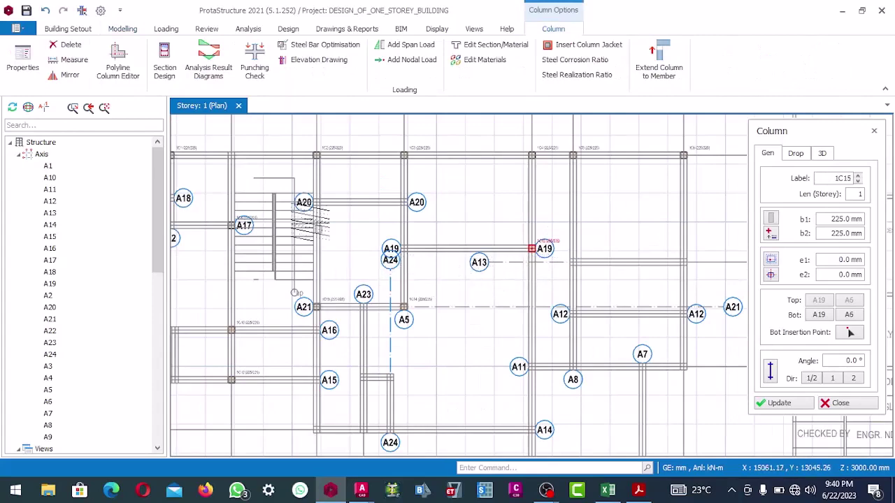
Examine the storey 1 plan around axes A13, A12 and A11 for the remaining column positions
scroll(311, 222, up, 2)
scroll(454, 244, down, 2)
scroll(458, 245, up, 2)
scroll(465, 243, down, 2)
scroll(467, 248, up, 2)
scroll(463, 219, down, 2)
scroll(492, 246, down, 1)
scroll(545, 235, up, 2)
scroll(594, 231, down, 2)
scroll(633, 222, up, 3)
scroll(594, 235, down, 3)
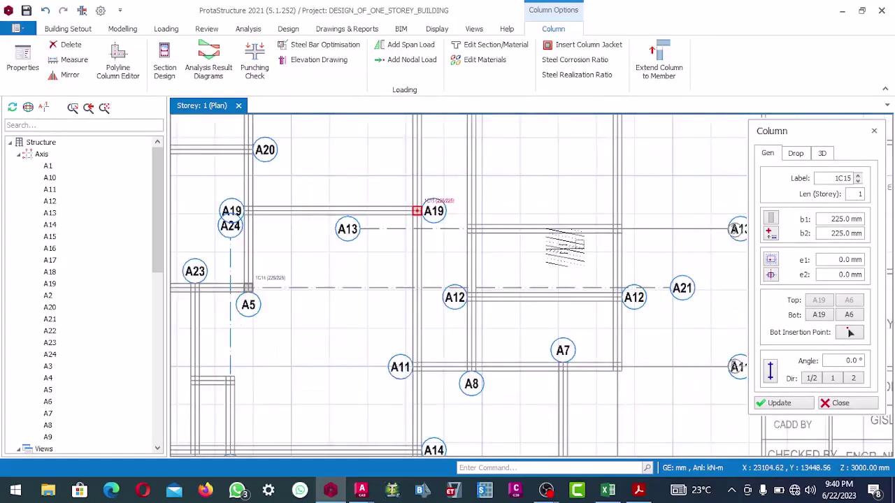
Insert columns along axis A9 at its intersections with axes A13 and A12
scroll(601, 230, up, 4)
click(586, 231)
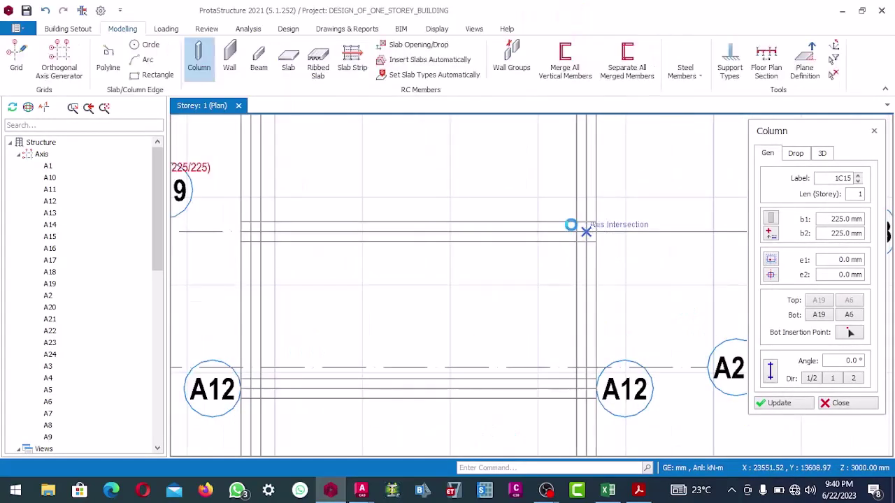
scroll(574, 231, down, 3)
scroll(570, 266, up, 5)
click(561, 259)
scroll(562, 259, down, 3)
scroll(556, 251, up, 4)
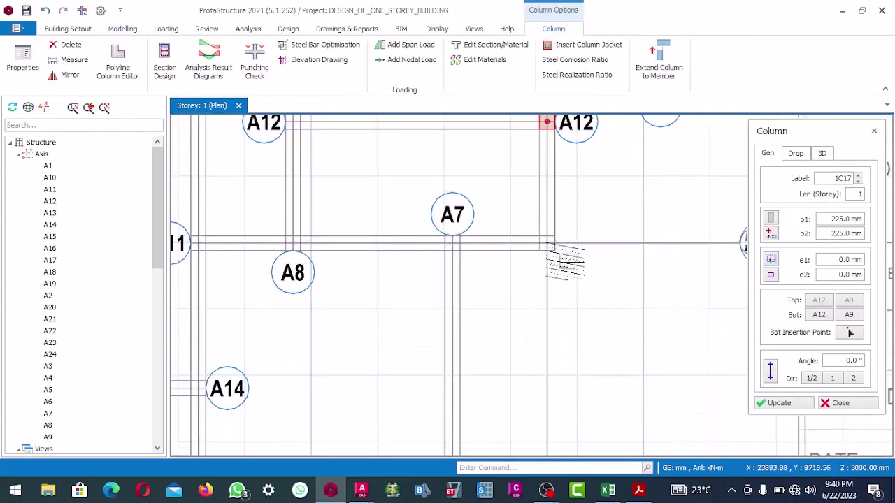
Insert columns along axis A11 at its intersections with axes A7 and A6
scroll(565, 263, down, 2)
scroll(500, 242, up, 3)
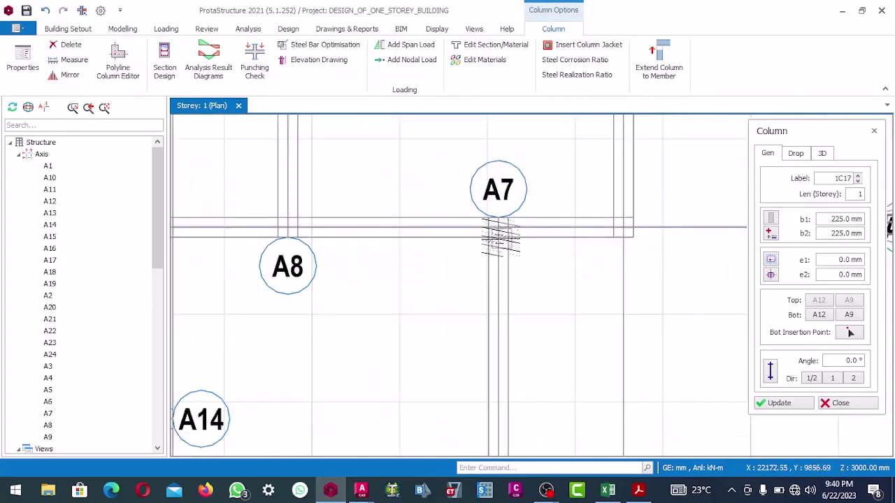
click(497, 227)
scroll(498, 231, down, 3)
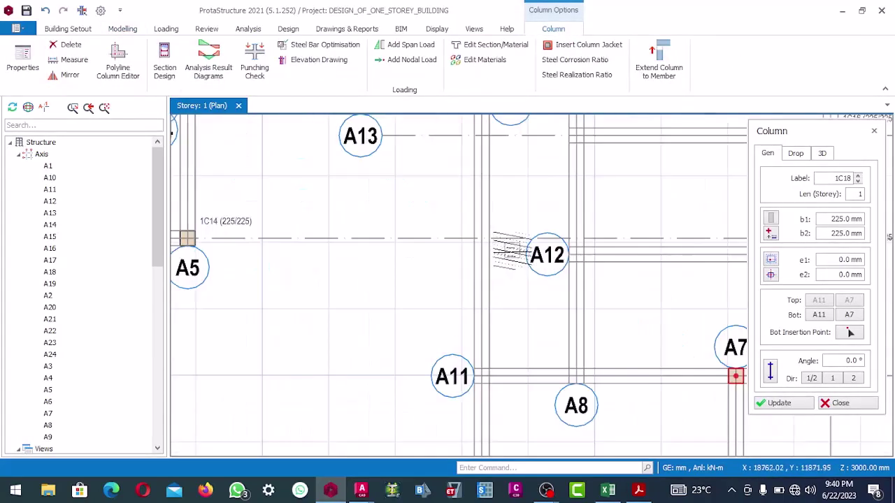
click(489, 282)
scroll(493, 279, down, 3)
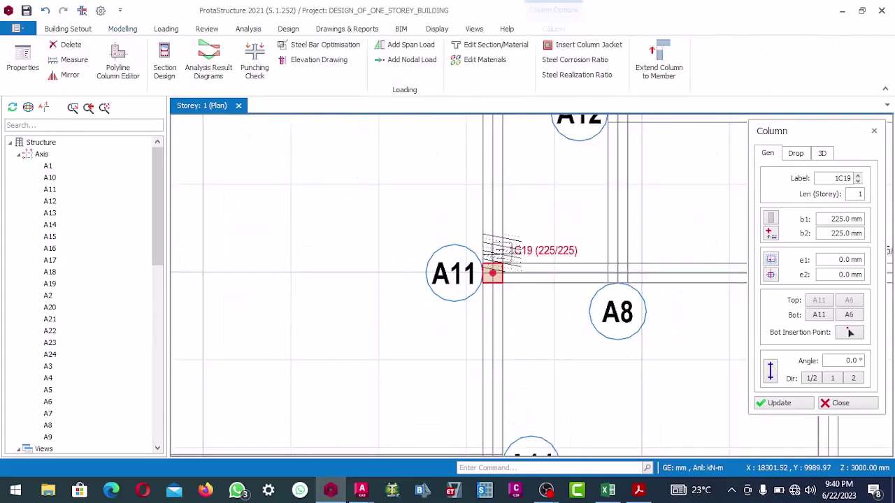
Insert columns along axis A10 at its intersections with axes A7 and A6
scroll(605, 339, up, 2)
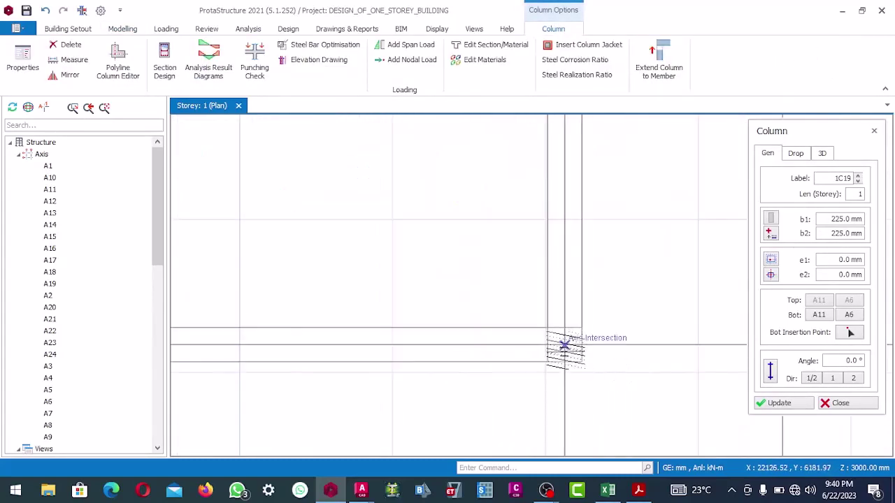
click(564, 345)
scroll(587, 338, down, 3)
scroll(629, 335, up, 3)
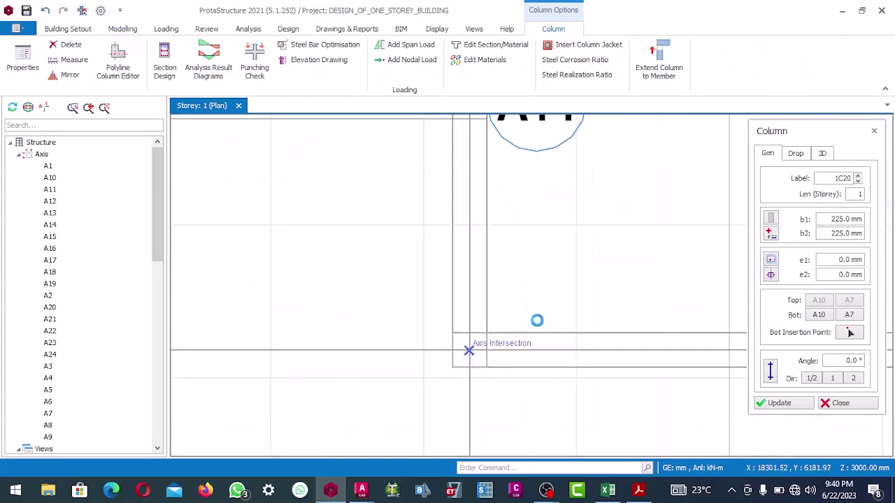
click(537, 321)
scroll(537, 320, down, 3)
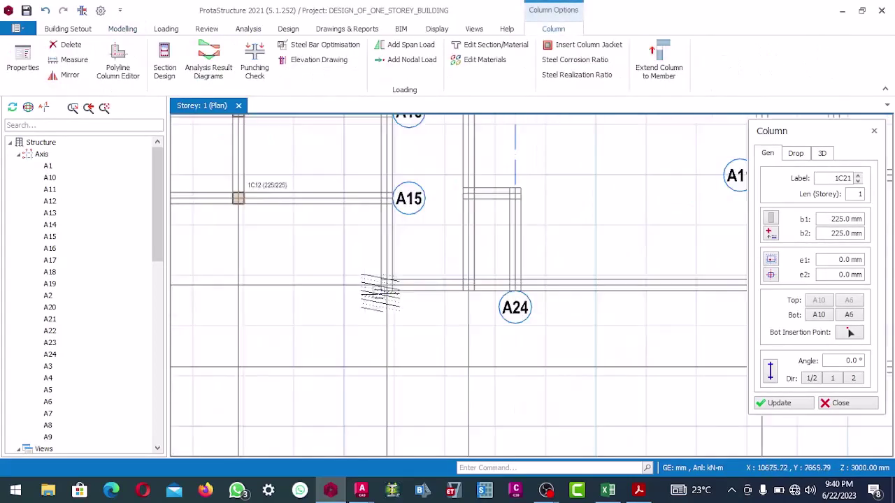
Insert columns along axis A4 at its intersections with axes A14 and A15
click(382, 264)
scroll(420, 308, down, 3)
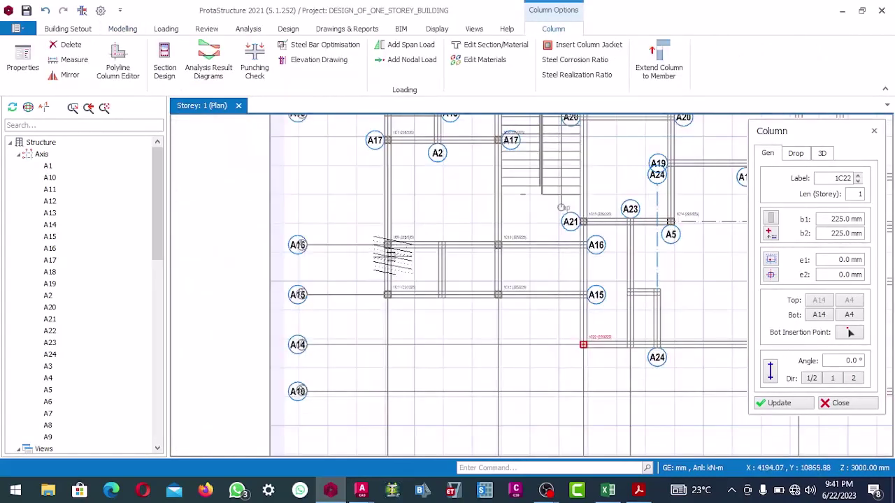
scroll(518, 282, up, 3)
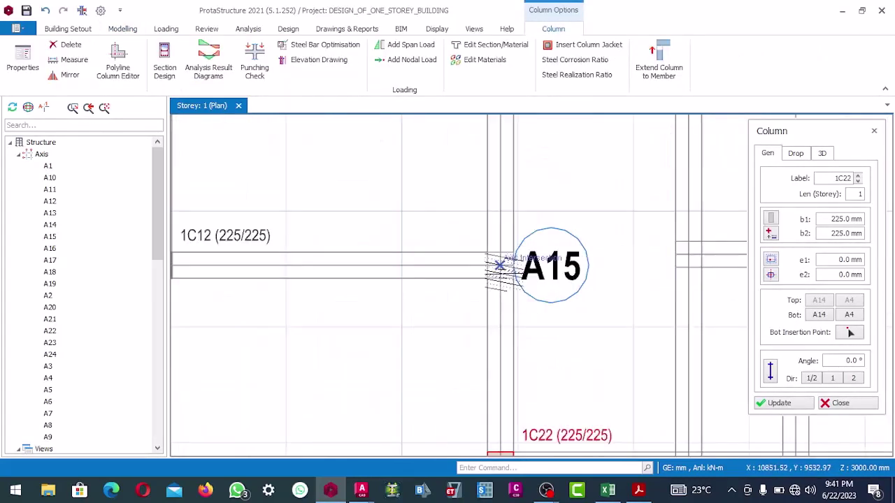
click(499, 265)
Insert a 225 x 225 mm column at the intersection of axes A13 and A8
scroll(498, 265, down, 3)
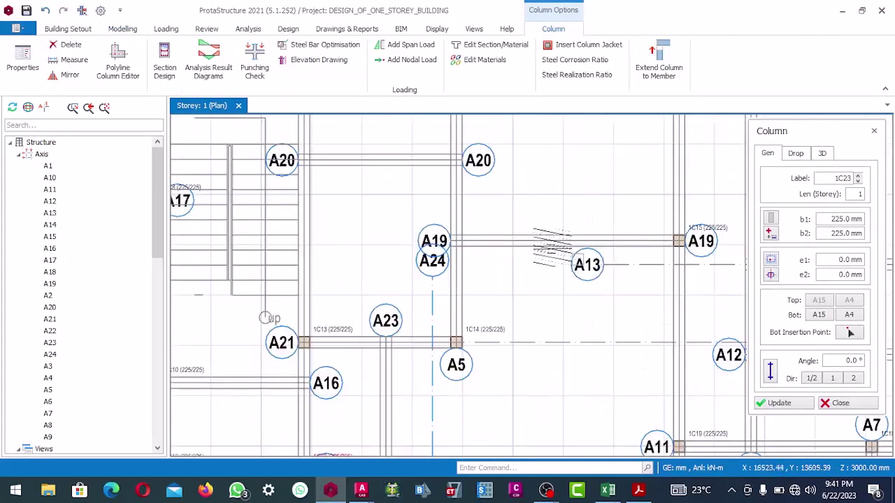
scroll(528, 263, down, 2)
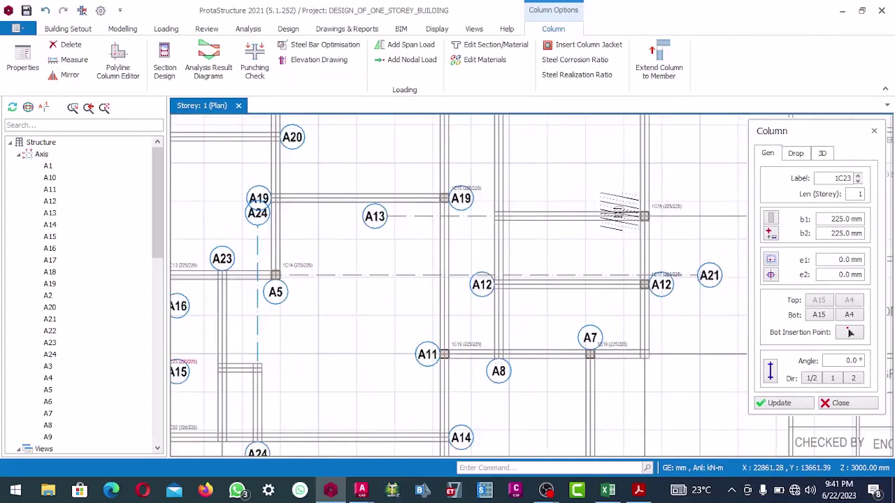
click(522, 225)
scroll(522, 226, down, 3)
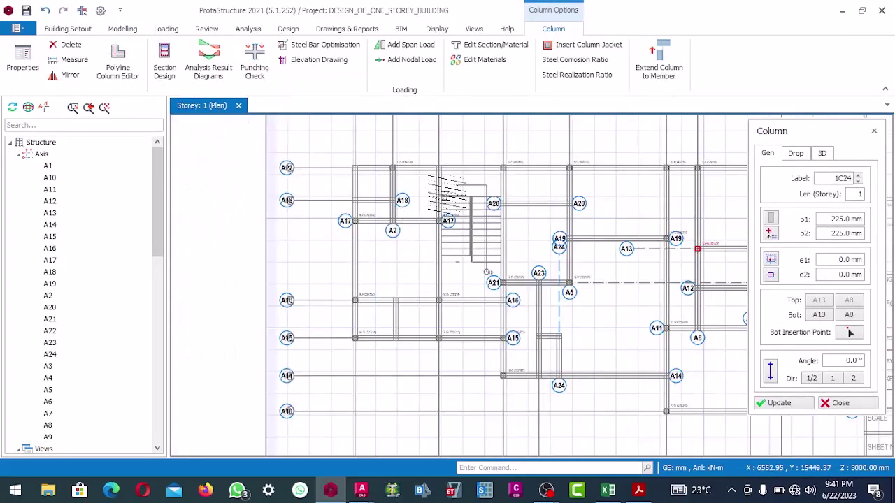
Switch to the general arrangement drawing in AutoCAD and examine its column positions across the floor plan
scroll(420, 280, up, 3)
scroll(419, 279, down, 3)
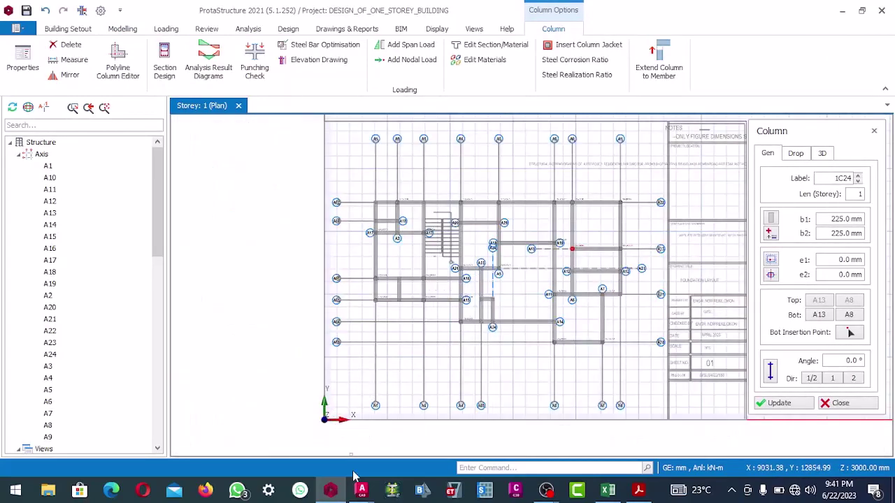
click(357, 492)
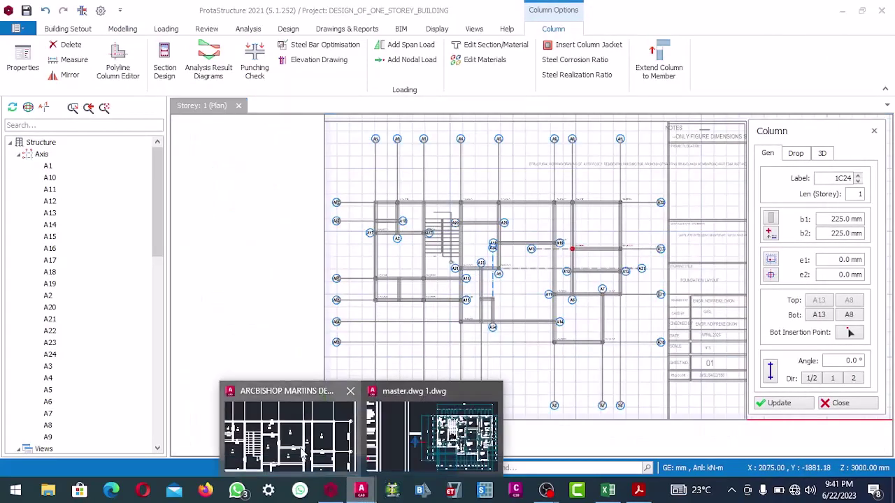
click(303, 453)
scroll(299, 257, down, 5)
scroll(300, 258, up, 10)
scroll(300, 257, down, 5)
scroll(300, 259, up, 5)
scroll(300, 261, down, 4)
scroll(300, 262, up, 2)
scroll(300, 262, down, 5)
scroll(298, 265, up, 5)
scroll(295, 271, down, 5)
scroll(294, 274, up, 5)
scroll(294, 274, down, 5)
scroll(295, 273, up, 5)
scroll(297, 270, down, 4)
scroll(294, 271, up, 5)
scroll(292, 272, down, 5)
scroll(370, 295, down, 5)
scroll(371, 286, up, 8)
scroll(375, 263, down, 3)
scroll(371, 238, up, 5)
scroll(489, 251, down, 5)
scroll(448, 310, up, 4)
scroll(420, 315, down, 4)
scroll(370, 325, up, 2)
scroll(364, 328, down, 2)
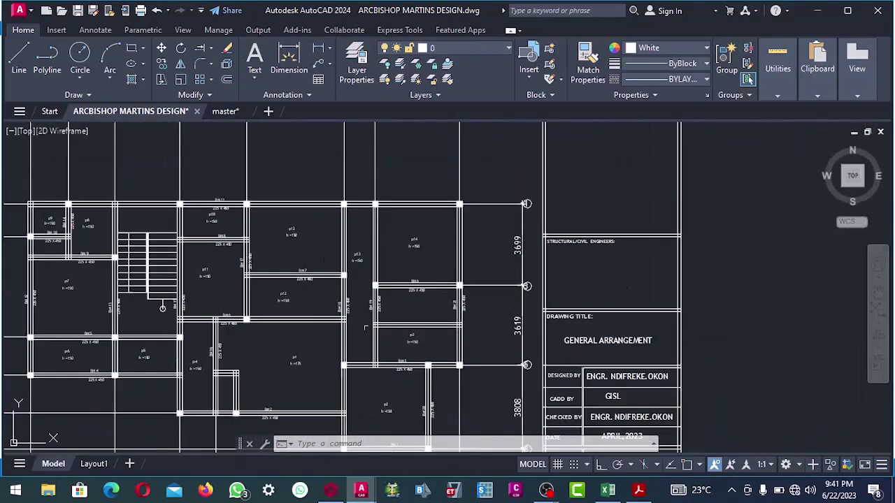
Compare the ProtaStructure plan around axes A13, A12 and A11 with the AutoCAD general arrangement to find missing columns
click(333, 491)
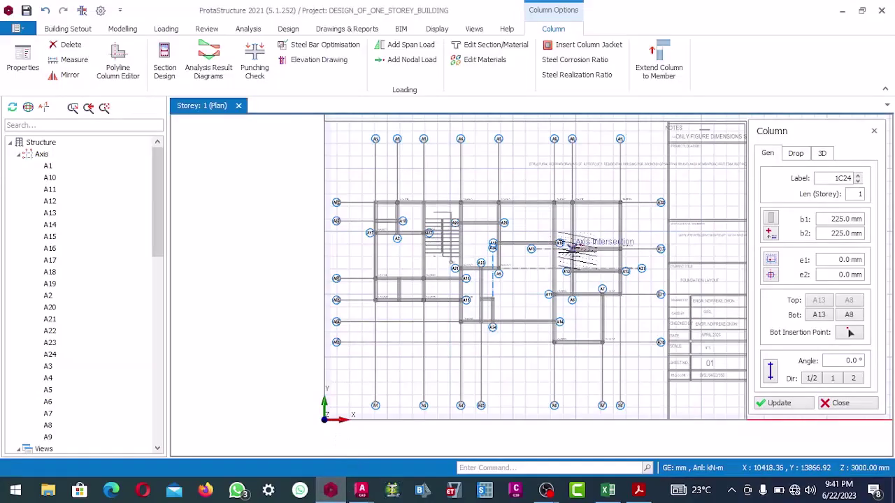
scroll(613, 249, up, 5)
scroll(499, 247, down, 3)
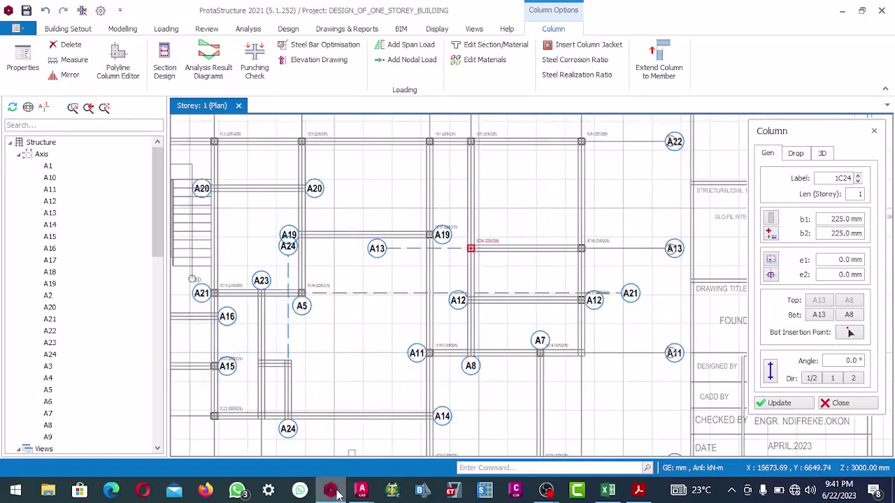
click(361, 491)
scroll(780, 347, up, 2)
scroll(246, 291, down, 2)
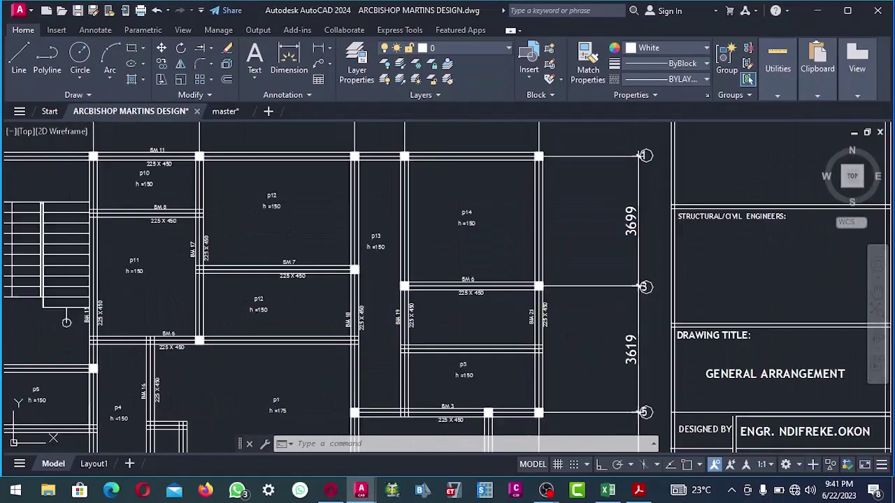
click(330, 491)
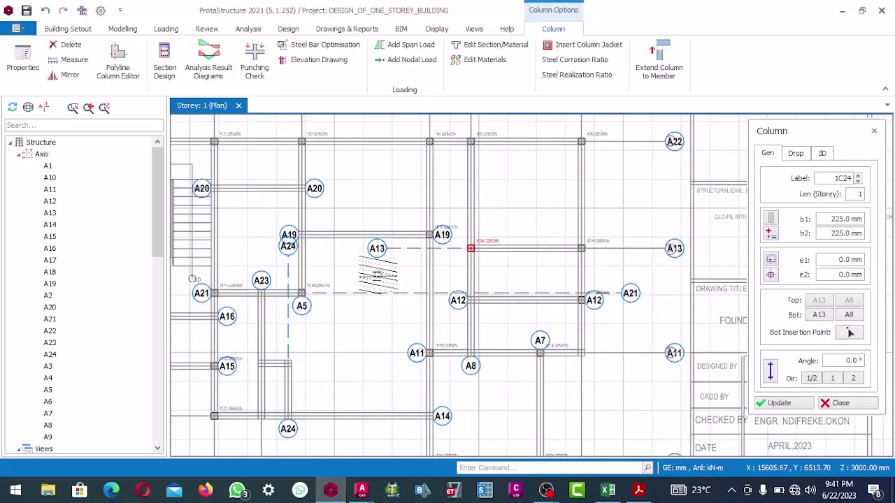
scroll(435, 228, down, 3)
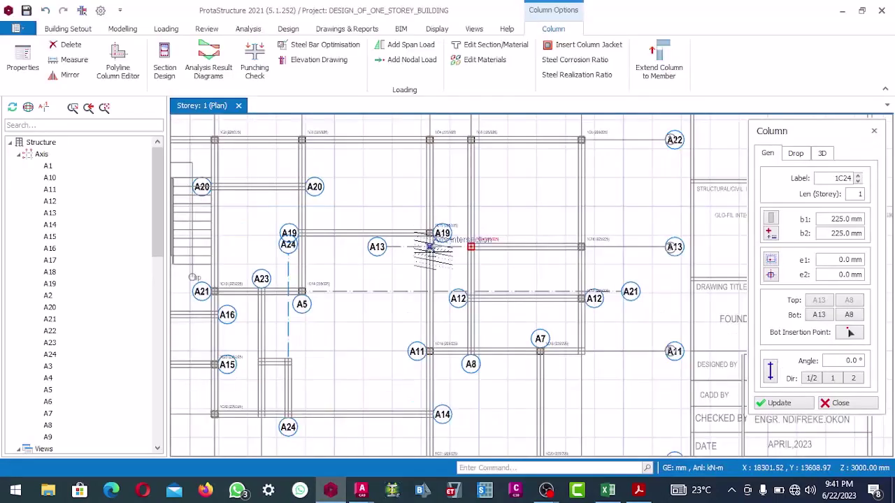
click(330, 491)
scroll(363, 315, down, 2)
scroll(387, 281, up, 3)
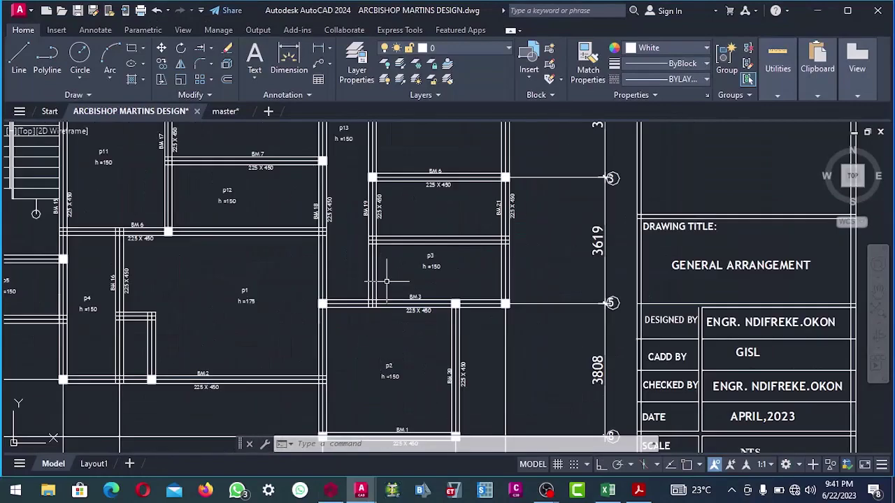
scroll(578, 303, up, 2)
scroll(465, 300, down, 4)
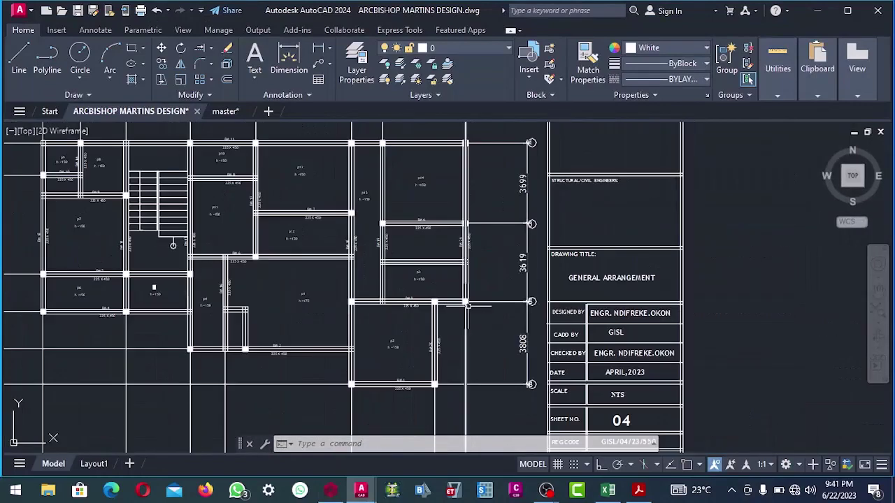
Switch to ProtaStructure and insert a 225 x 225 mm column at the intersection of axes A11 and A9
click(330, 491)
scroll(561, 314, up, 2)
scroll(489, 231, down, 2)
scroll(580, 375, up, 4)
scroll(498, 272, up, 2)
scroll(549, 259, down, 3)
scroll(531, 269, up, 3)
scroll(524, 273, down, 2)
scroll(516, 294, up, 3)
click(519, 256)
scroll(517, 263, down, 1)
scroll(517, 269, down, 3)
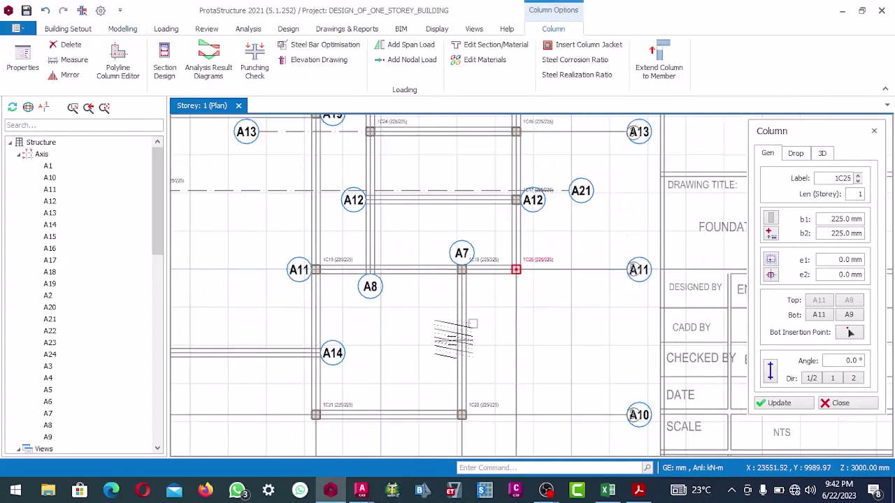
Compare the columns around axes A11, A10 and A14 with beams BM 1, BM 2 and BM 3 on the AutoCAD general arrangement
click(331, 491)
scroll(377, 300, down, 2)
scroll(395, 308, up, 4)
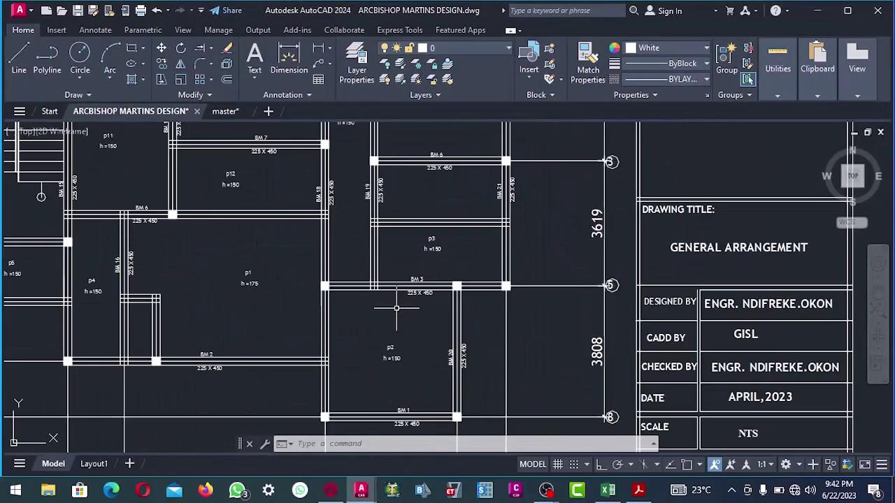
click(331, 491)
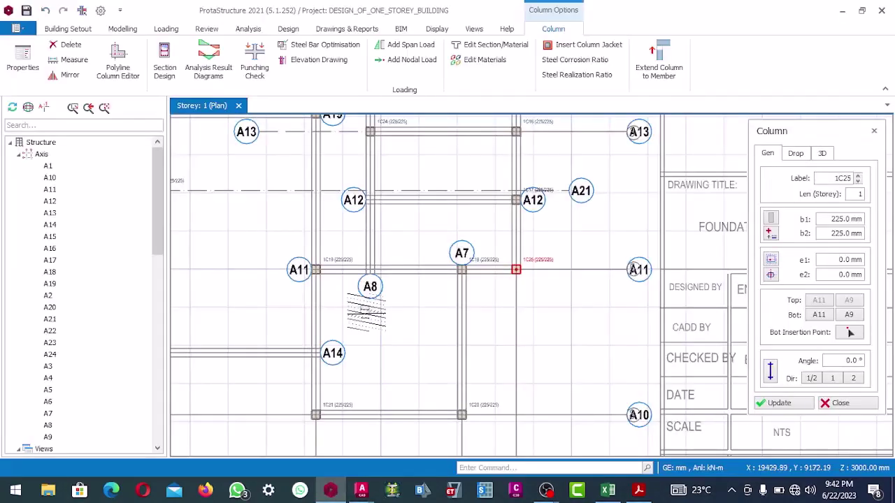
scroll(356, 276, down, 2)
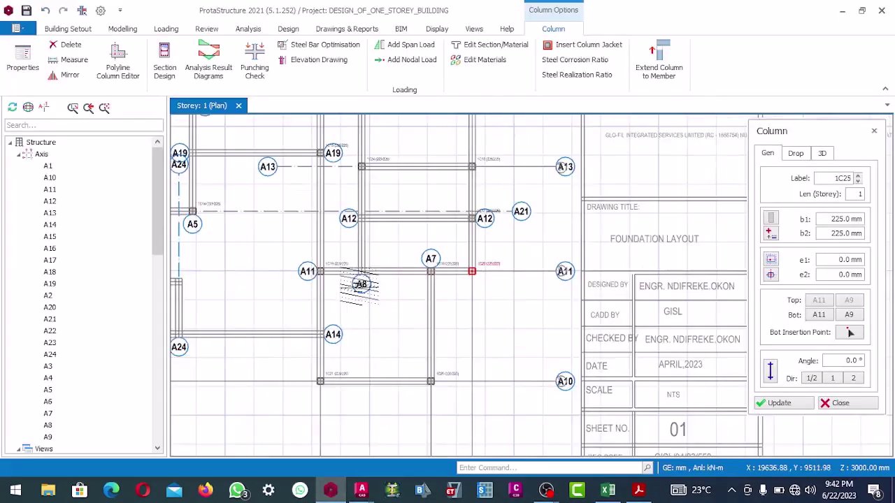
click(331, 491)
scroll(366, 320, down, 3)
scroll(362, 363, up, 6)
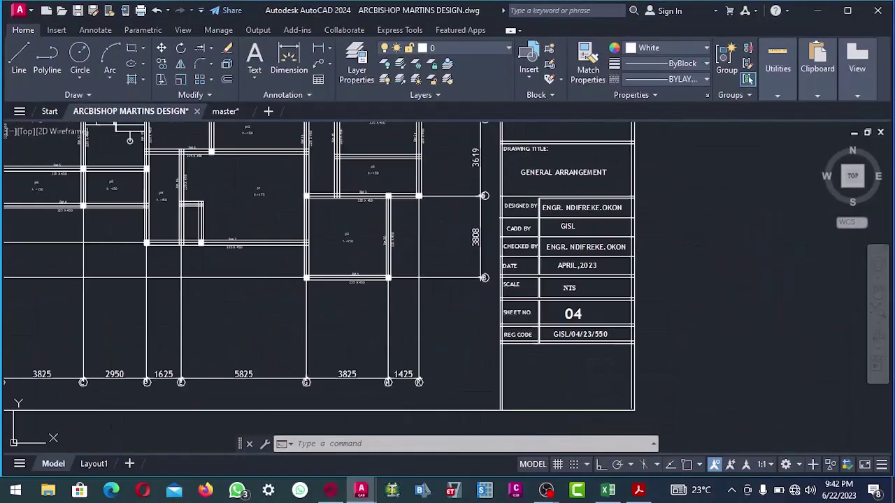
click(331, 491)
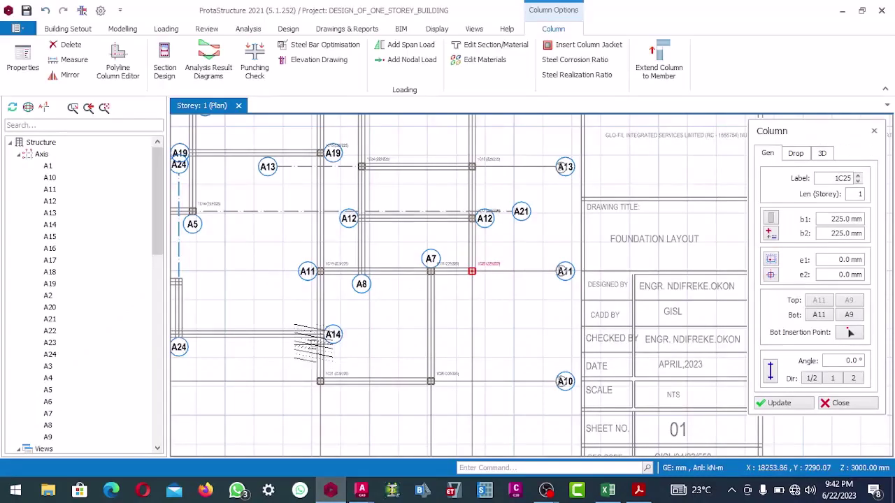
click(331, 491)
scroll(356, 295, down, 3)
scroll(299, 276, up, 5)
scroll(299, 276, down, 5)
scroll(310, 316, up, 5)
Switch to ProtaStructure and insert a 225 x 225 mm column at the intersection of axes A14 and A24
click(331, 491)
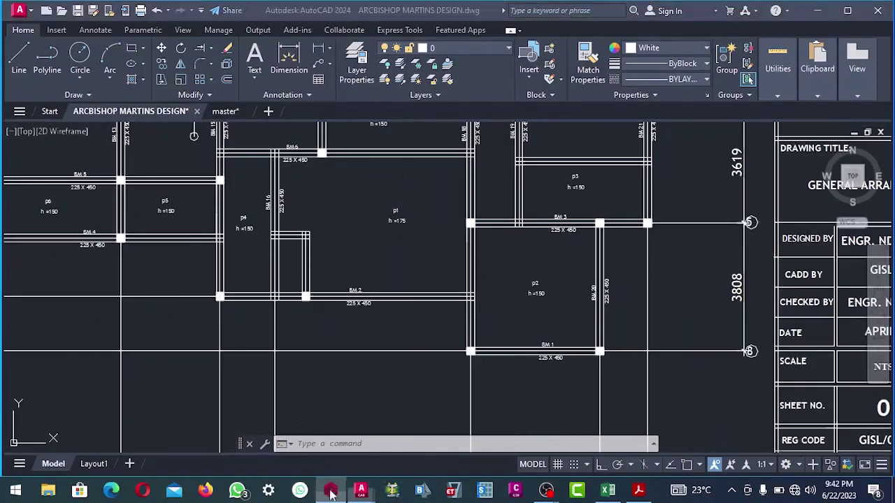
scroll(294, 333, up, 5)
scroll(314, 322, down, 2)
scroll(318, 318, up, 5)
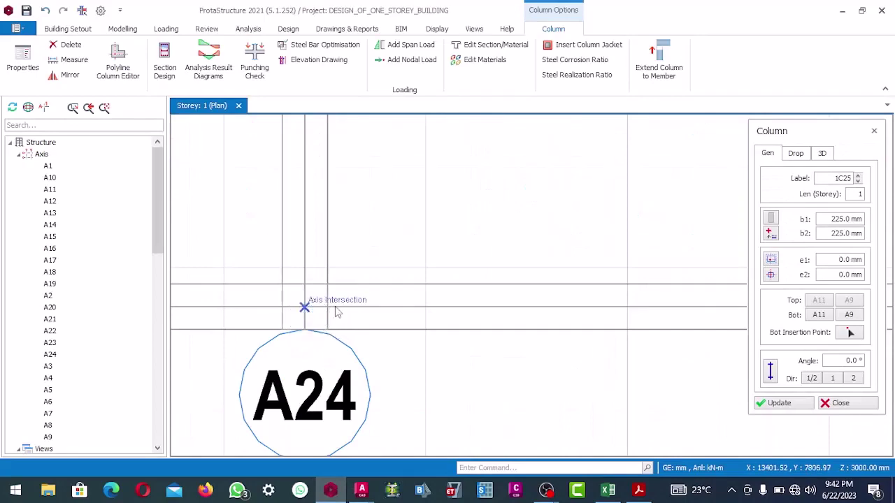
click(335, 313)
scroll(336, 313, down, 6)
scroll(381, 311, up, 3)
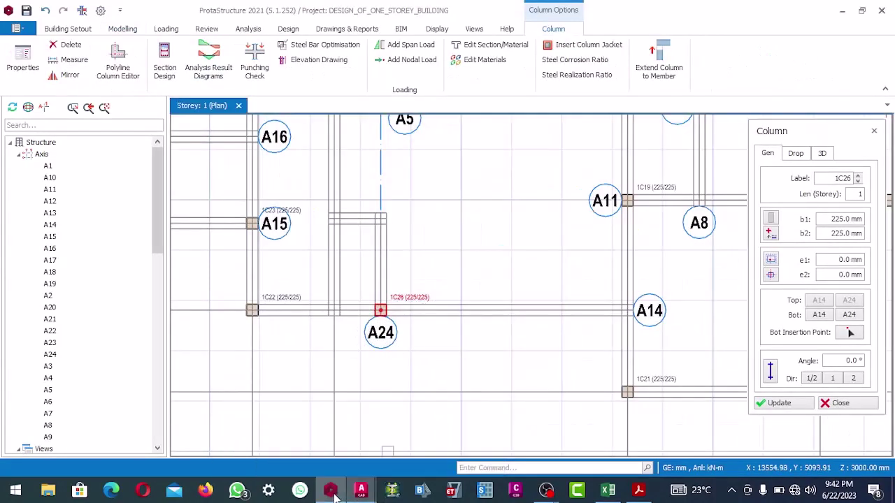
Check the ProtaStructure columns around axes A14, A15 and A16 against the lower part of the AutoCAD general arrangement
mouse_move(360, 490)
click(349, 440)
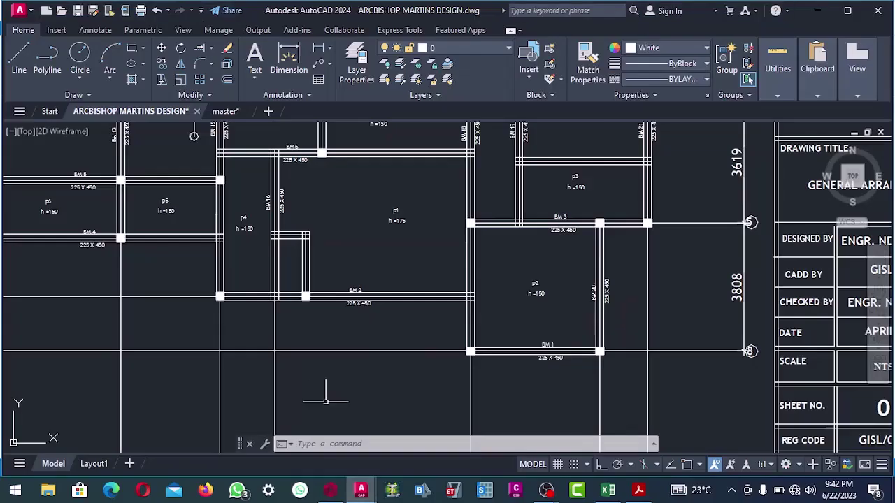
scroll(358, 284, down, 2)
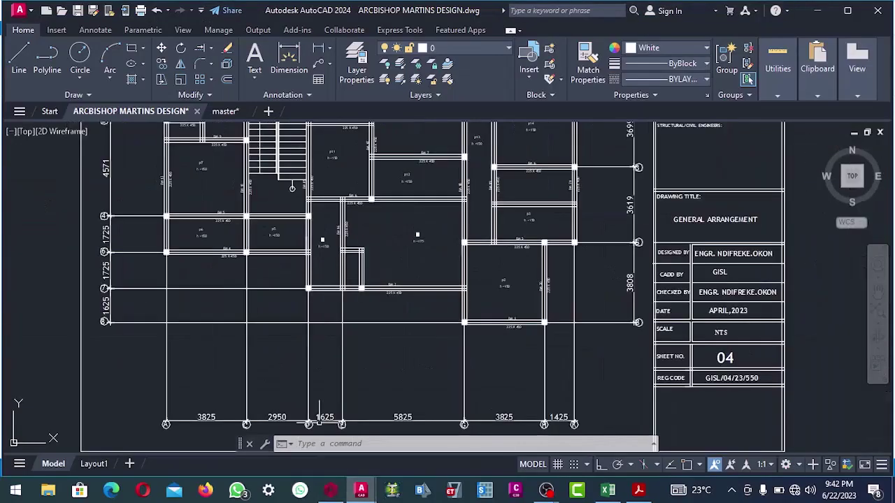
click(330, 491)
scroll(447, 286, down, 3)
scroll(448, 287, up, 3)
scroll(360, 280, down, 3)
scroll(355, 285, up, 3)
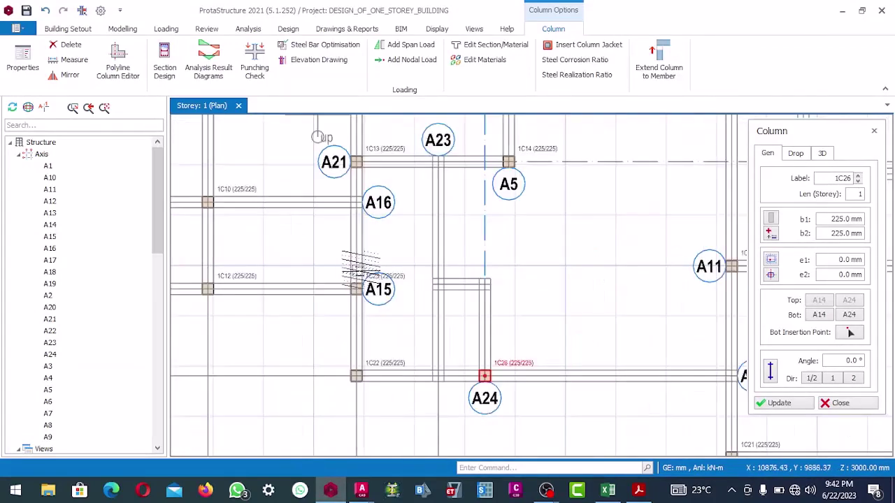
scroll(376, 279, down, 2)
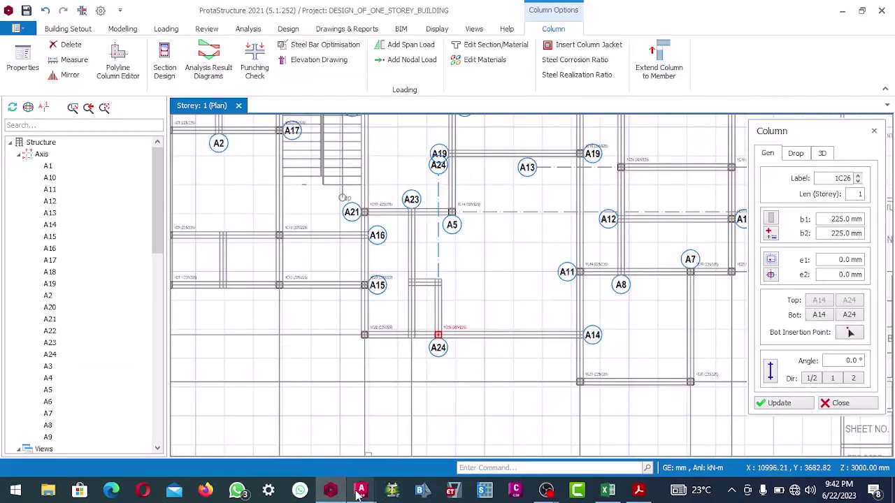
mouse_move(360, 491)
click(318, 458)
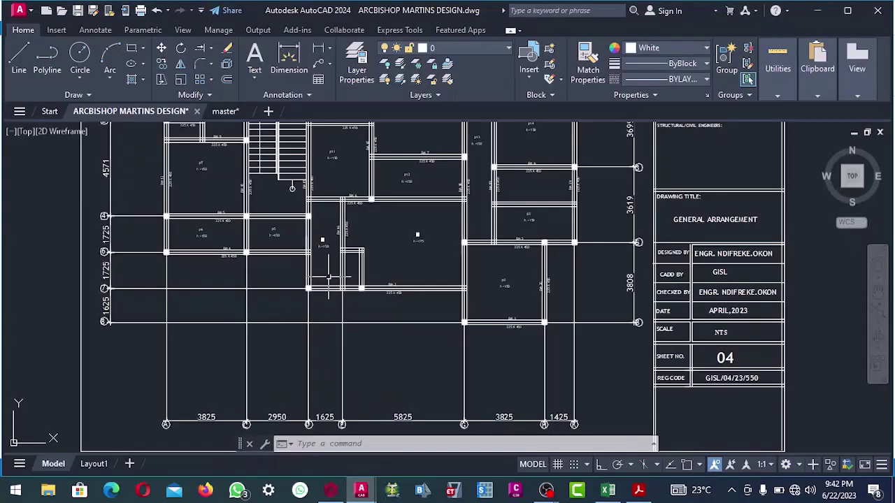
scroll(329, 278, up, 3)
scroll(350, 266, down, 3)
scroll(280, 269, up, 3)
scroll(327, 235, down, 3)
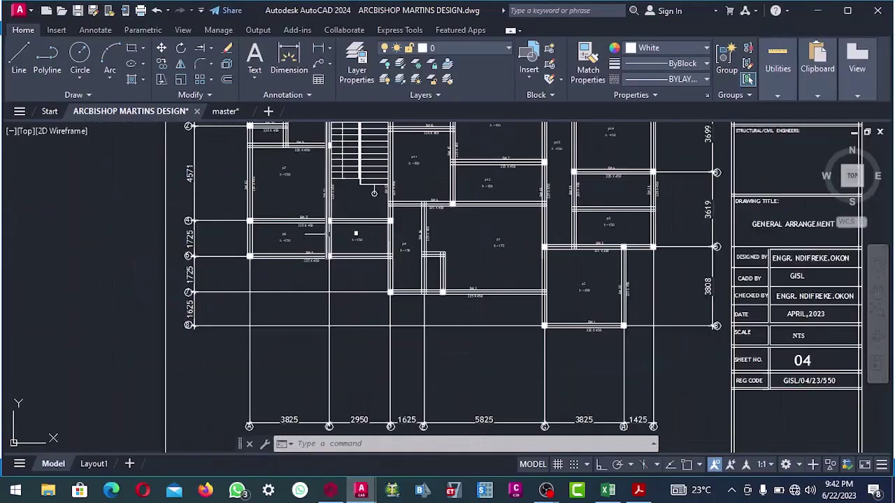
scroll(334, 206, up, 2)
Switch to ProtaStructure, examine the columns along axes A15 and A16, and end column insertion
click(330, 492)
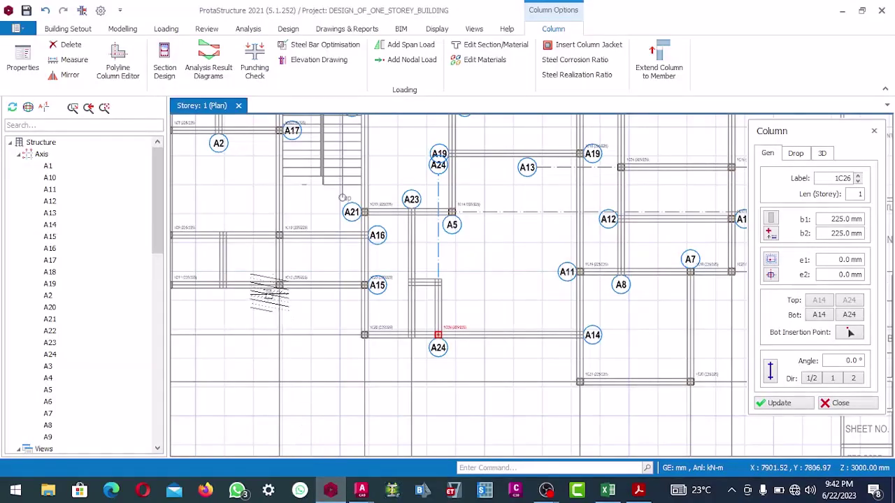
scroll(313, 293, up, 2)
scroll(340, 279, down, 1)
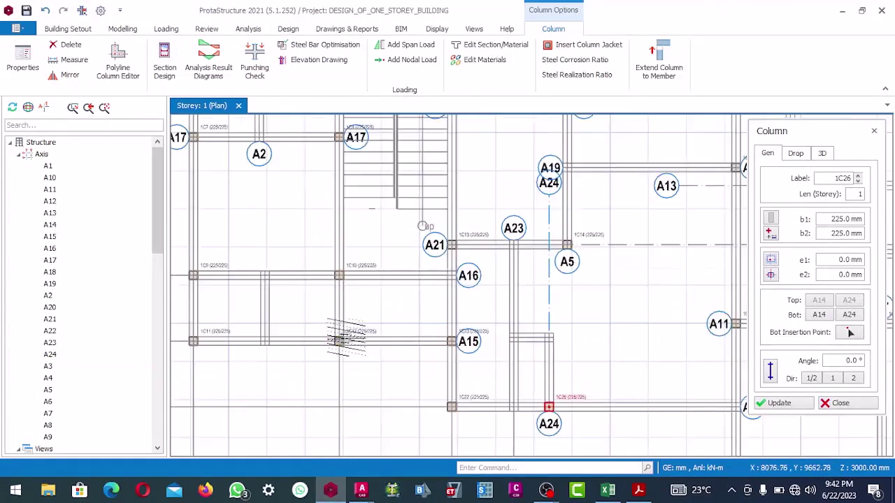
scroll(370, 329, up, 1)
scroll(337, 342, down, 5)
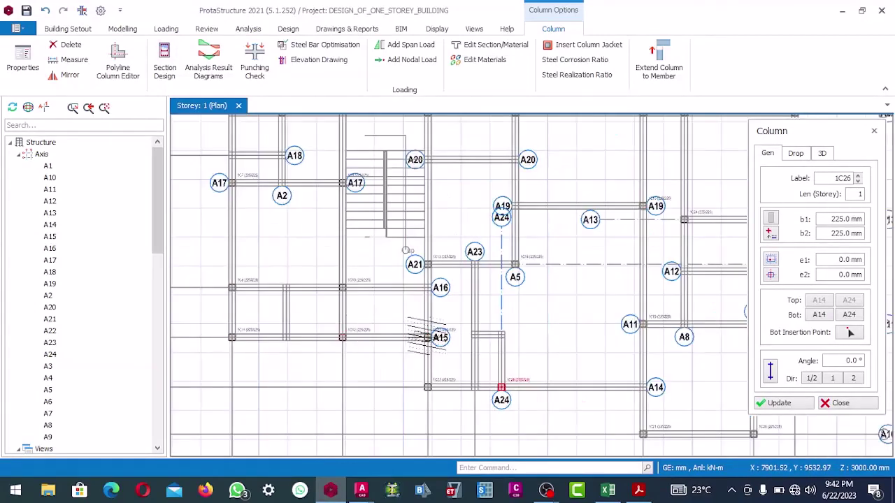
scroll(429, 316, up, 6)
scroll(430, 175, down, 1)
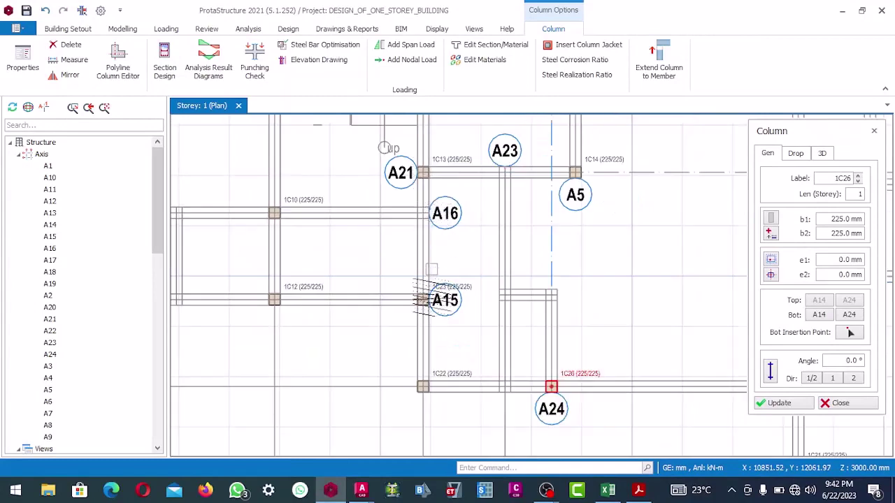
key(Escape)
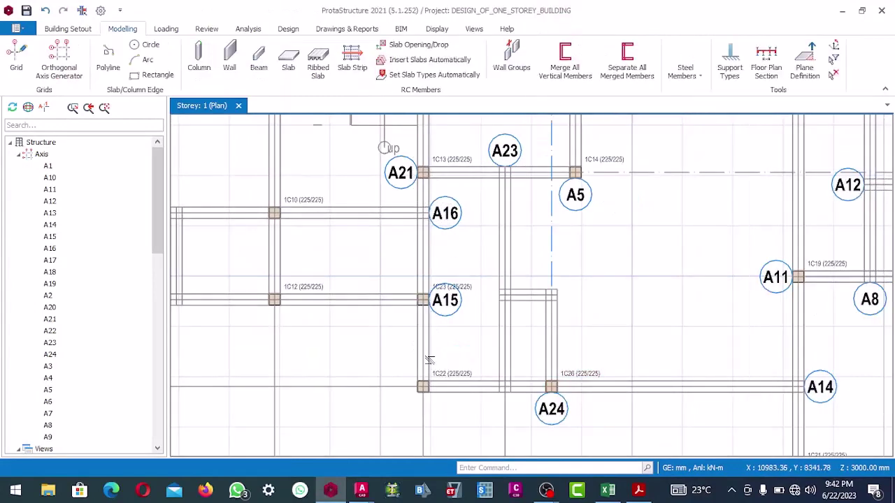
Delete the 225 x 225 mm column at the intersection of axes A15 and A4
scroll(423, 297, up, 4)
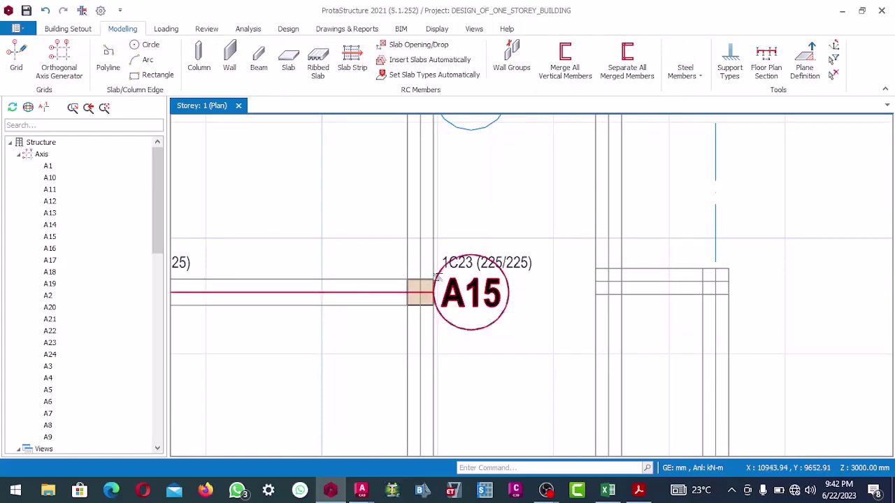
click(476, 264)
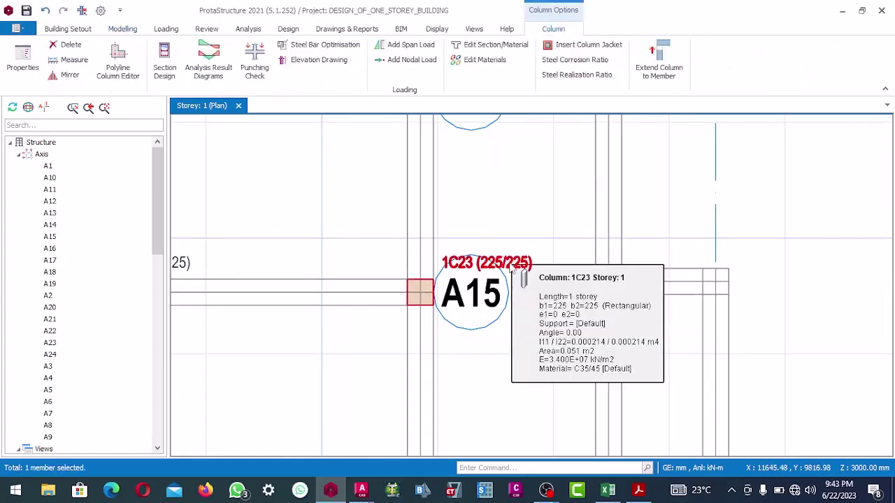
key(Escape)
scroll(463, 293, down, 4)
scroll(468, 225, up, 4)
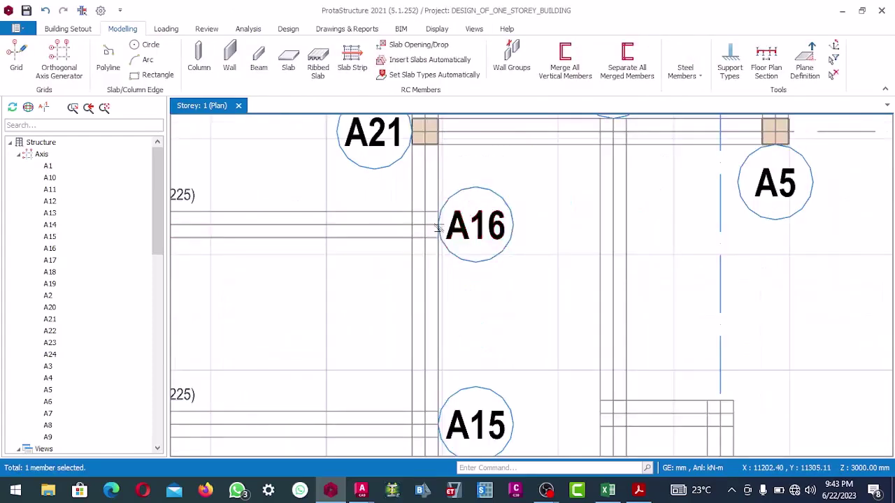
Measure the distance along axis A4 between the column at axis A21 and the column at axis A14
scroll(462, 226, down, 2)
click(287, 82)
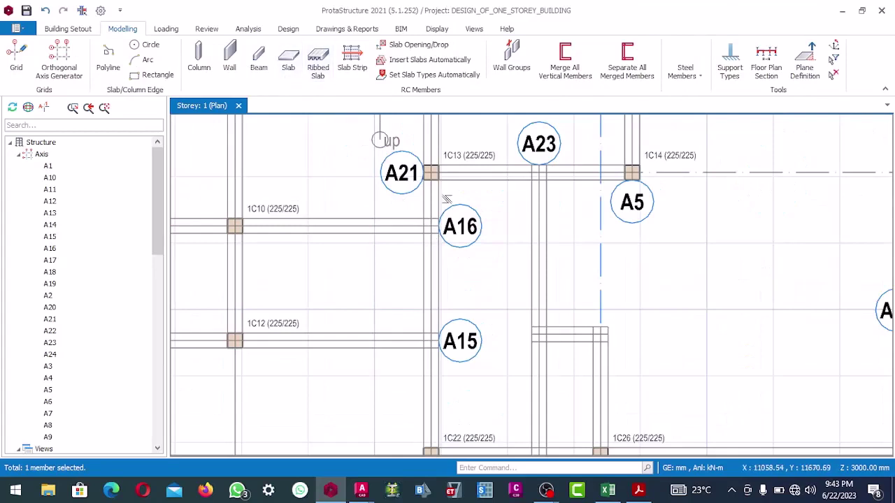
right_click(446, 200)
click(464, 205)
scroll(450, 174, up, 3)
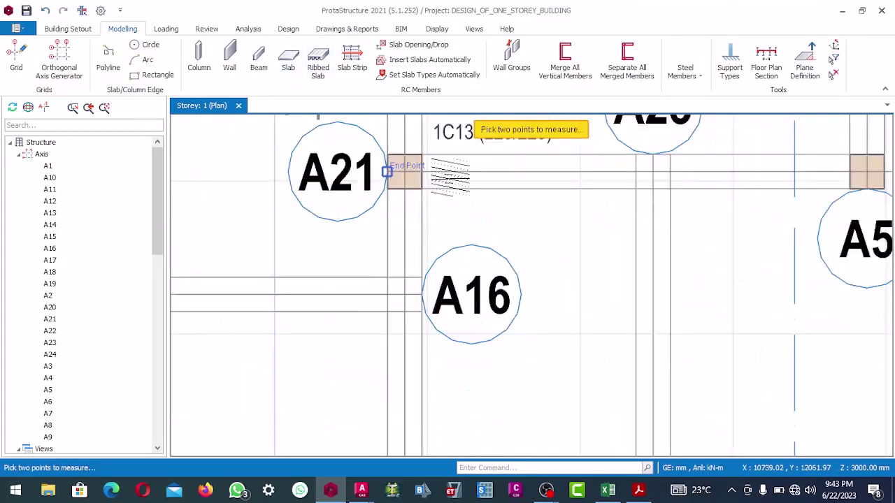
click(396, 170)
scroll(391, 192, down, 4)
scroll(415, 347, up, 5)
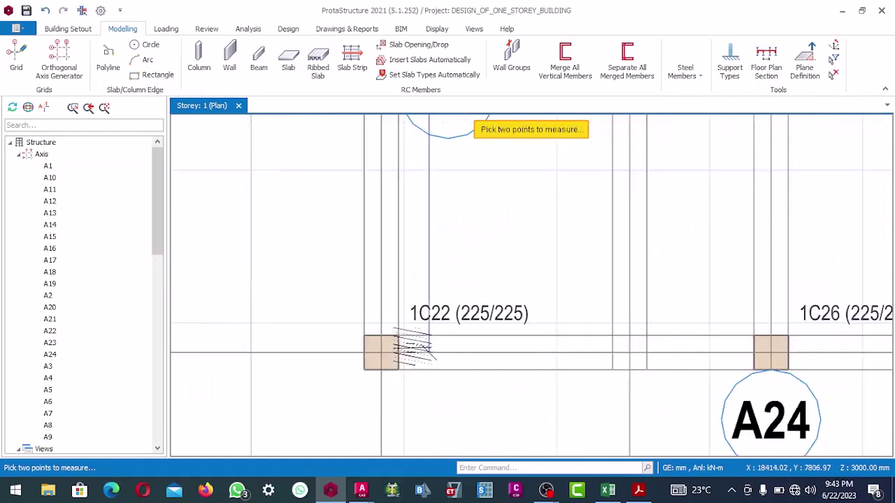
scroll(412, 343, down, 3)
scroll(428, 182, up, 3)
scroll(430, 178, down, 2)
scroll(432, 171, up, 2)
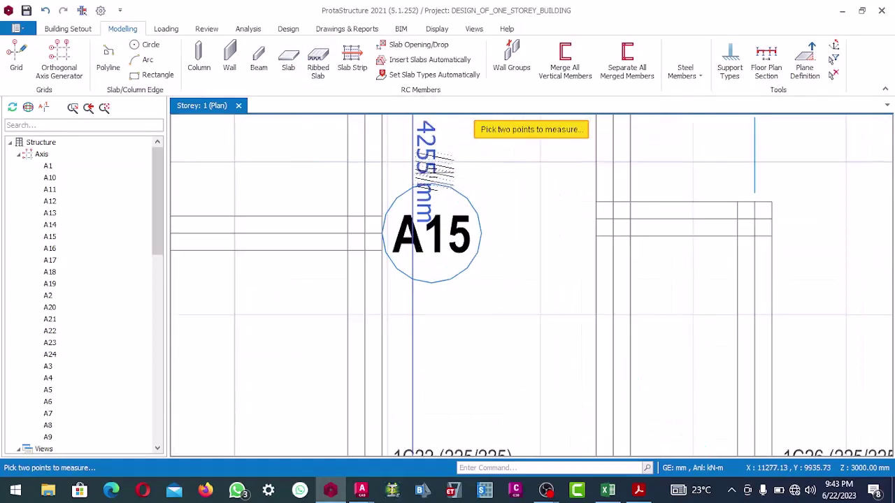
scroll(434, 210, down, 1)
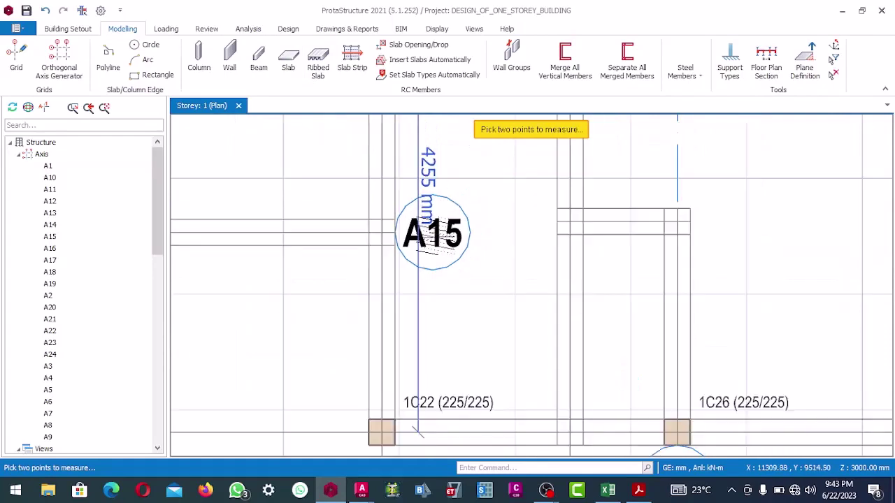
scroll(437, 241, down, 3)
scroll(426, 245, up, 2)
scroll(417, 250, down, 1)
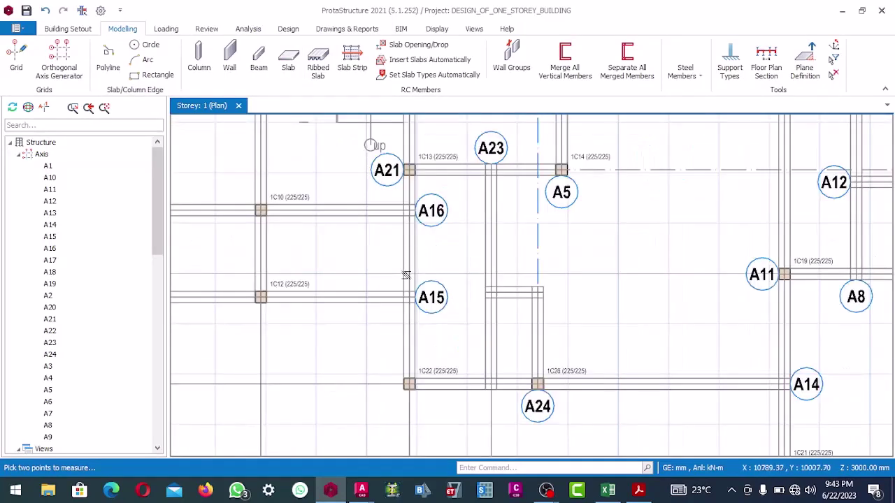
Examine the spacing of the columns along axis A4 between axes A21, A16, A15 and A14
scroll(400, 256, down, 2)
scroll(406, 262, up, 1)
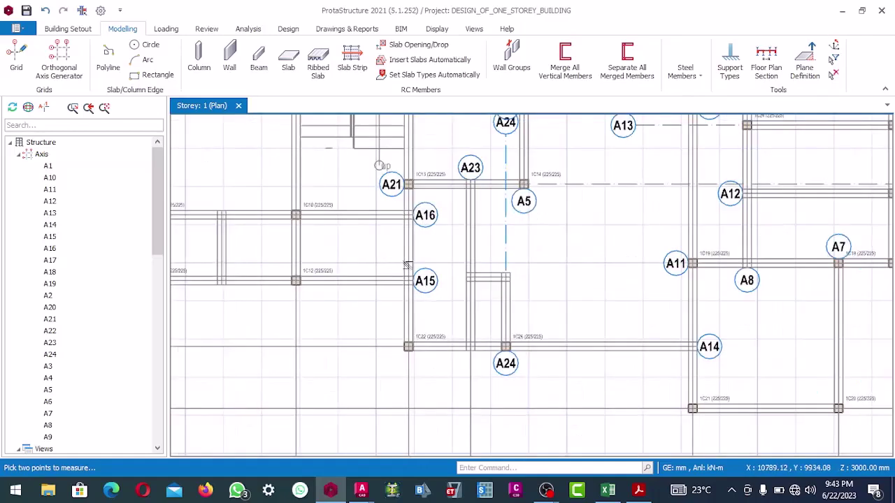
scroll(406, 233, down, 2)
scroll(404, 224, up, 2)
scroll(409, 213, down, 2)
scroll(416, 203, up, 2)
scroll(416, 202, down, 2)
scroll(417, 202, up, 2)
scroll(418, 202, down, 2)
scroll(419, 200, up, 1)
scroll(418, 210, up, 1)
scroll(414, 252, down, 2)
scroll(412, 287, up, 2)
scroll(409, 308, down, 2)
scroll(407, 323, up, 2)
scroll(407, 324, up, 1)
scroll(412, 308, down, 2)
scroll(416, 294, up, 2)
scroll(418, 276, down, 1)
scroll(417, 294, up, 2)
scroll(413, 314, down, 1)
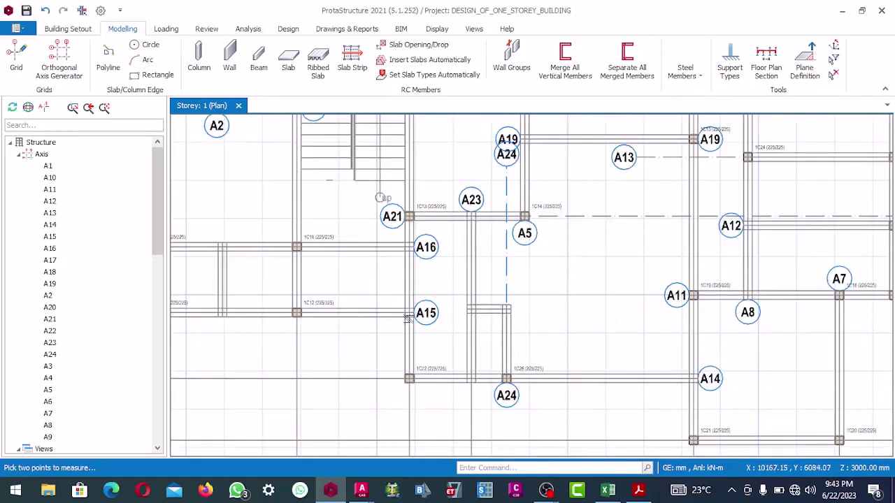
Insert a 225 x 225 mm column at the intersection of axes A15 and A4, using the properties of the column at A15 and A3
scroll(409, 316, up, 2)
scroll(245, 303, up, 1)
scroll(395, 310, down, 2)
scroll(321, 299, up, 2)
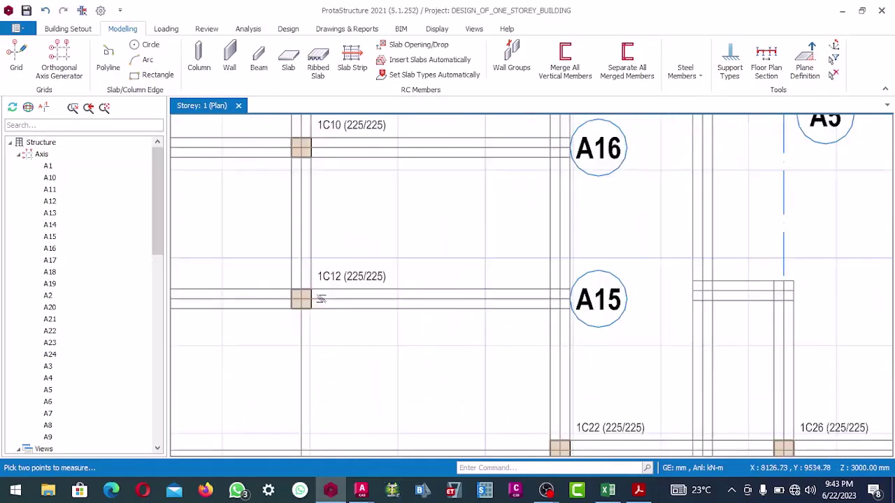
click(320, 278)
right_click(321, 278)
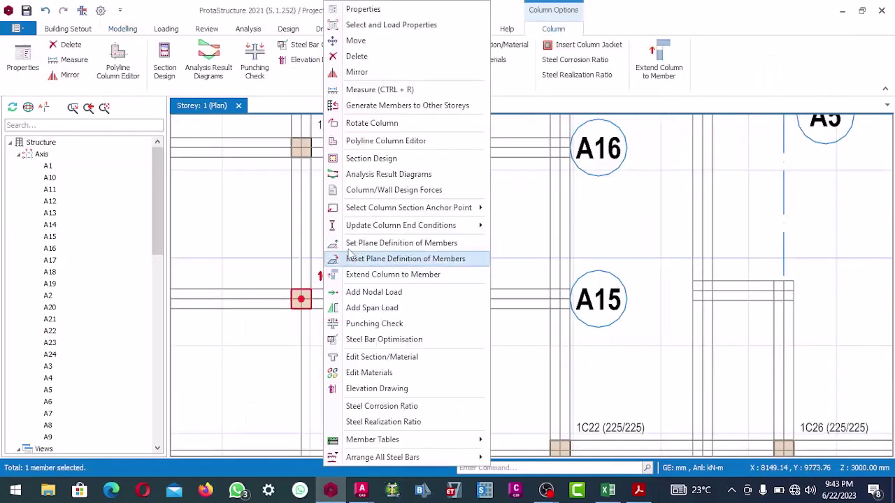
click(363, 9)
scroll(560, 300, up, 2)
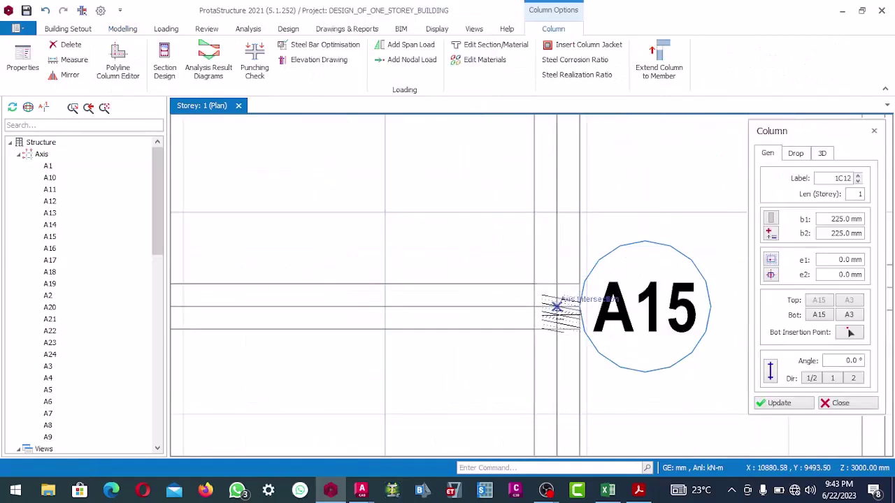
click(558, 307)
Insert a 225 x 225 mm column at the intersection of axes A19 and A5
scroll(538, 313, down, 4)
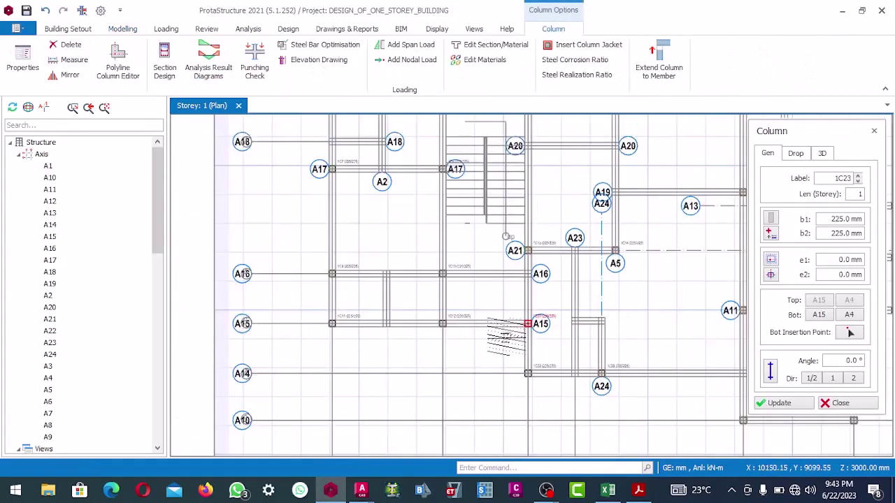
scroll(448, 329, up, 3)
scroll(462, 318, down, 2)
scroll(392, 329, up, 2)
scroll(432, 306, down, 1)
scroll(432, 306, up, 3)
scroll(300, 316, down, 3)
scroll(404, 320, up, 3)
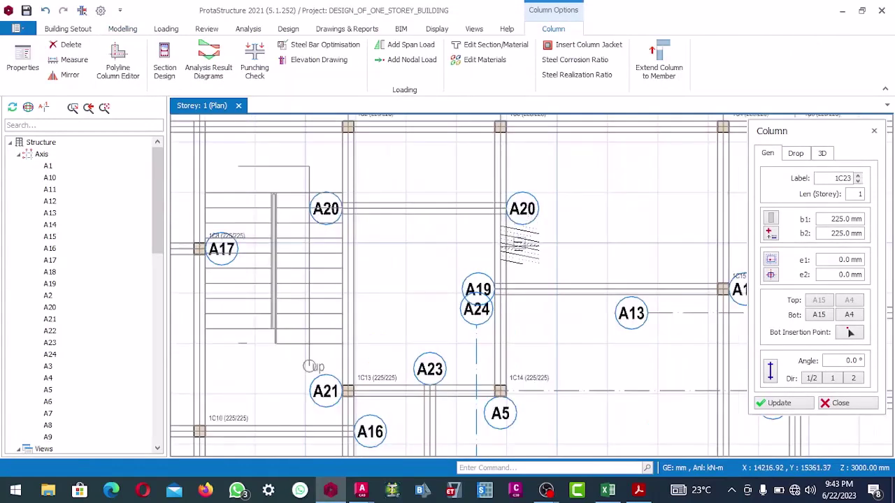
scroll(296, 314, down, 1)
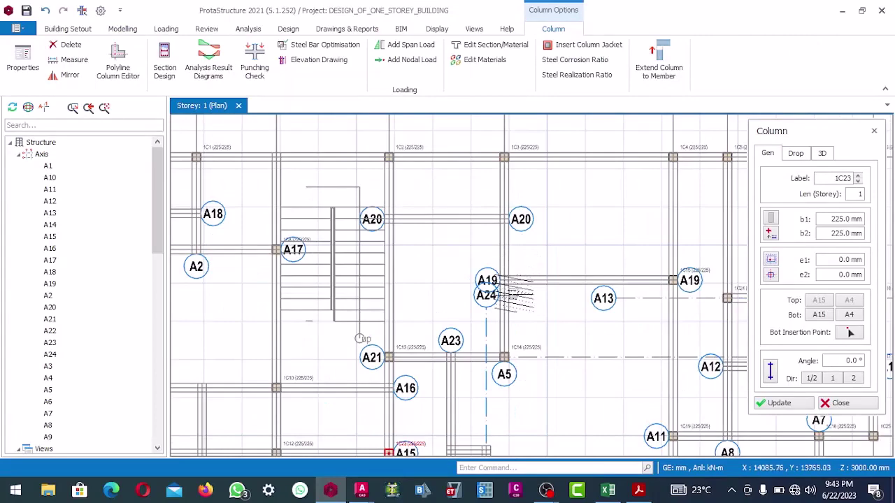
scroll(518, 293, up, 2)
click(520, 285)
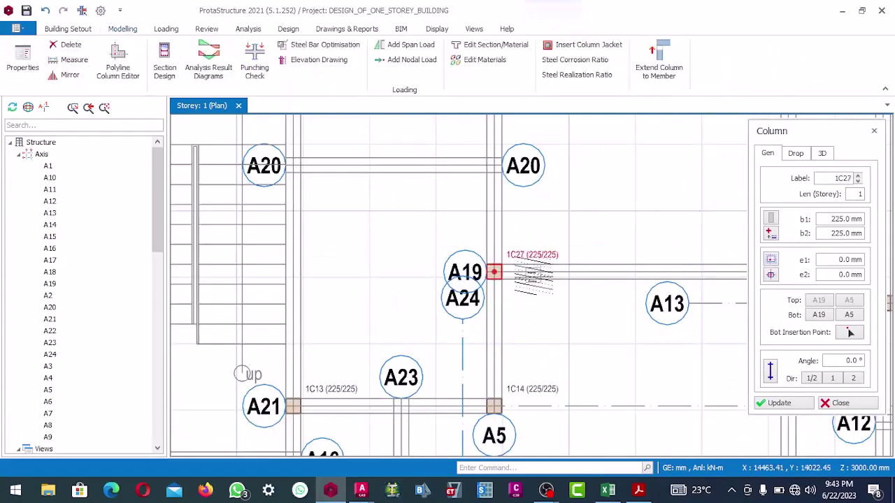
Examine the column layout around axes A22, A18, A17 and A2, and end column insertion
scroll(490, 266, down, 5)
scroll(482, 241, up, 3)
scroll(479, 236, up, 3)
scroll(608, 336, down, 3)
scroll(609, 336, up, 3)
scroll(434, 268, down, 3)
scroll(404, 248, up, 3)
scroll(420, 273, down, 3)
scroll(540, 319, up, 3)
scroll(544, 320, down, 3)
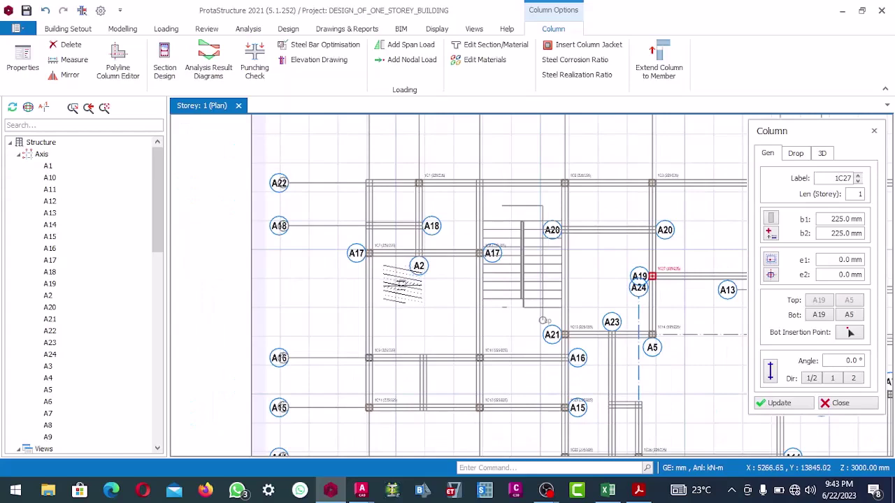
scroll(381, 261, up, 3)
scroll(381, 262, down, 3)
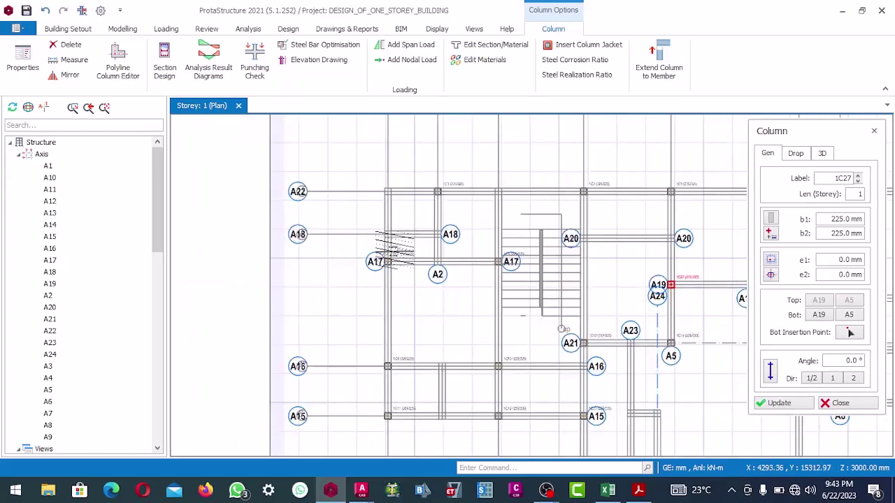
scroll(384, 262, up, 1)
scroll(461, 285, down, 3)
scroll(461, 285, up, 3)
middle_drag(490, 279, 450, 300)
scroll(493, 221, down, 3)
scroll(410, 250, up, 6)
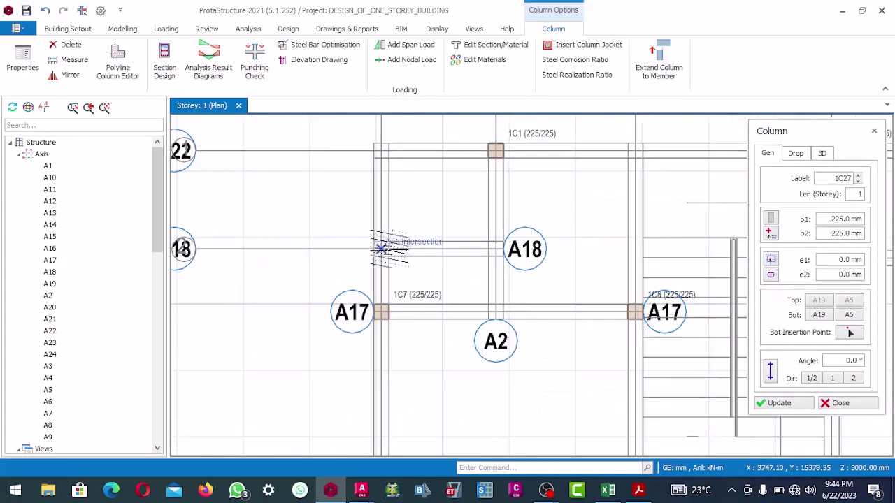
scroll(400, 262, down, 3)
scroll(401, 262, down, 2)
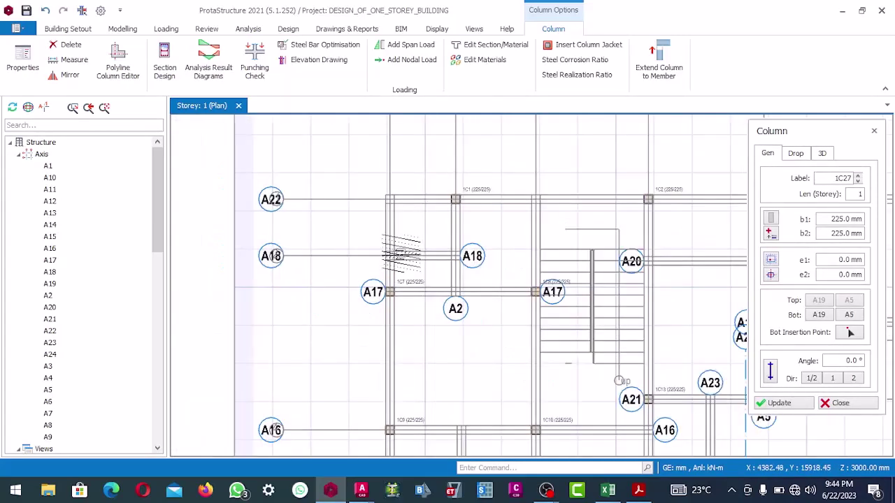
key(Escape)
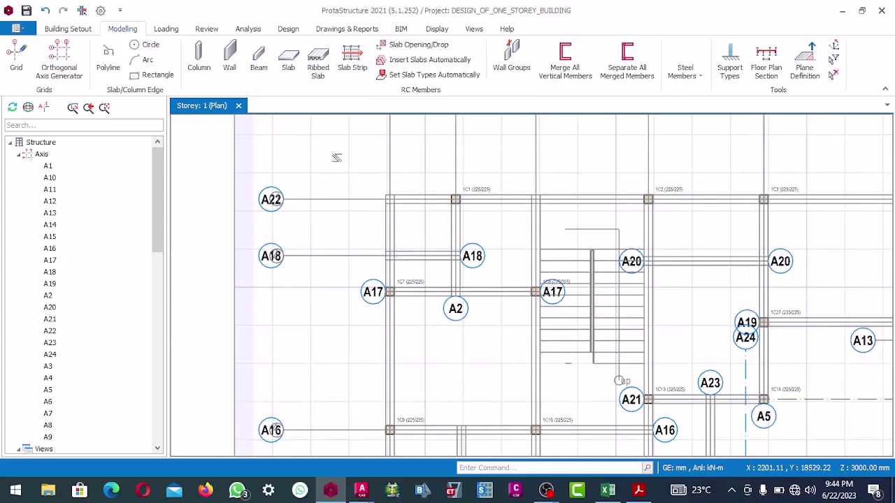
Measure the distance from the building's outer corner on axis A22 to the inner beam corner at axis A18
right_click(408, 184)
click(447, 191)
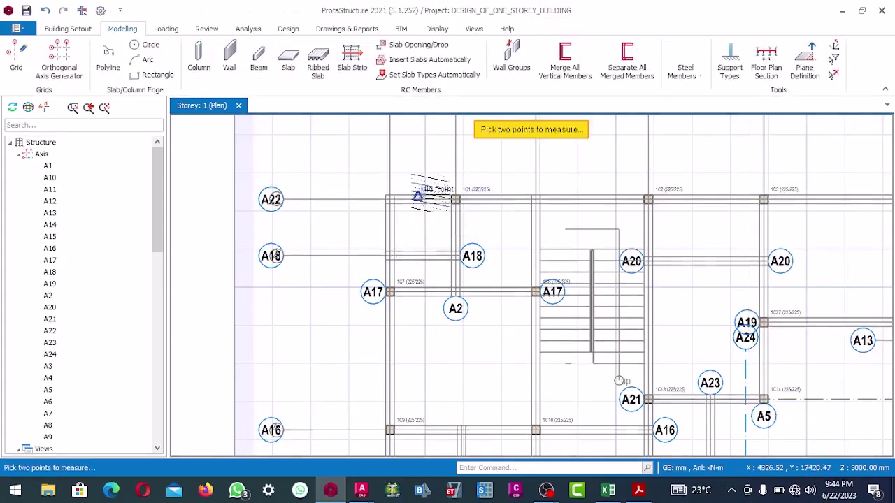
scroll(402, 198, up, 1)
scroll(391, 200, up, 2)
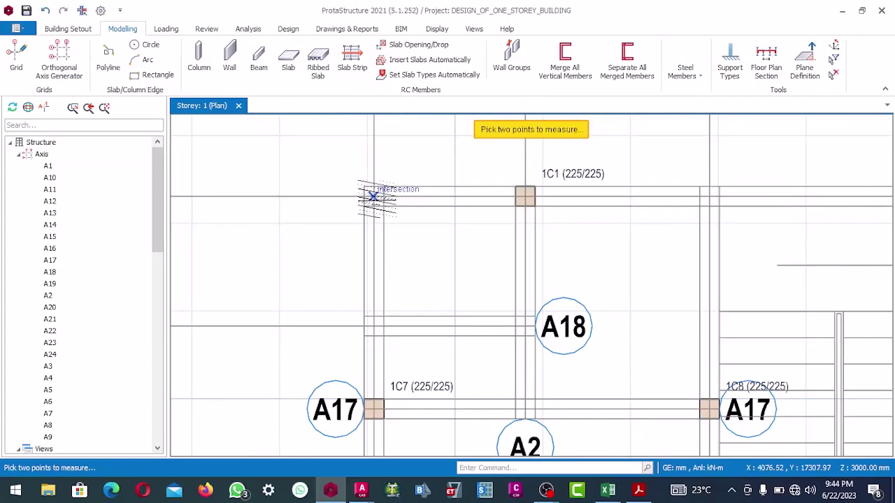
click(374, 196)
scroll(377, 203, down, 2)
scroll(380, 231, up, 1)
scroll(370, 331, up, 2)
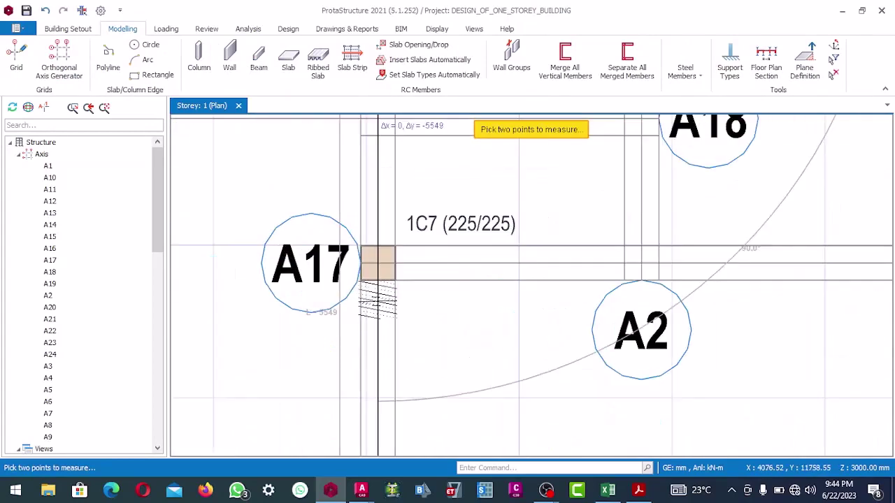
scroll(381, 260, down, 2)
scroll(388, 206, up, 1)
scroll(381, 208, down, 2)
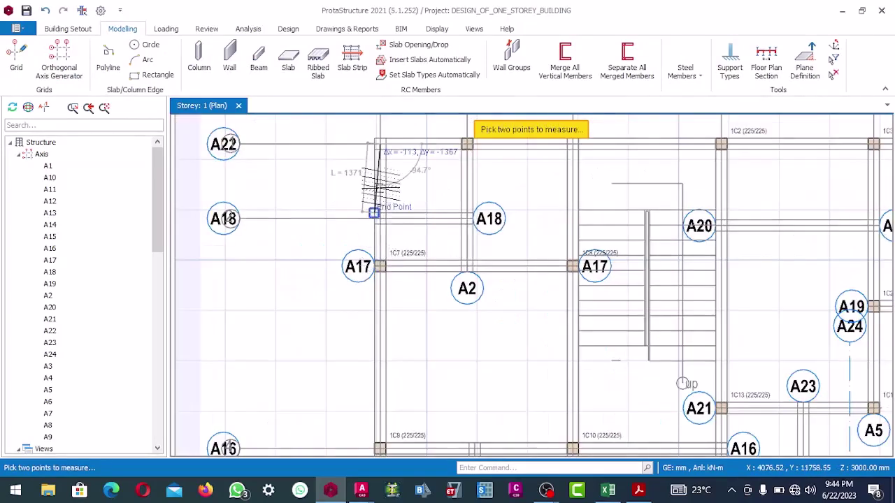
scroll(388, 191, up, 2)
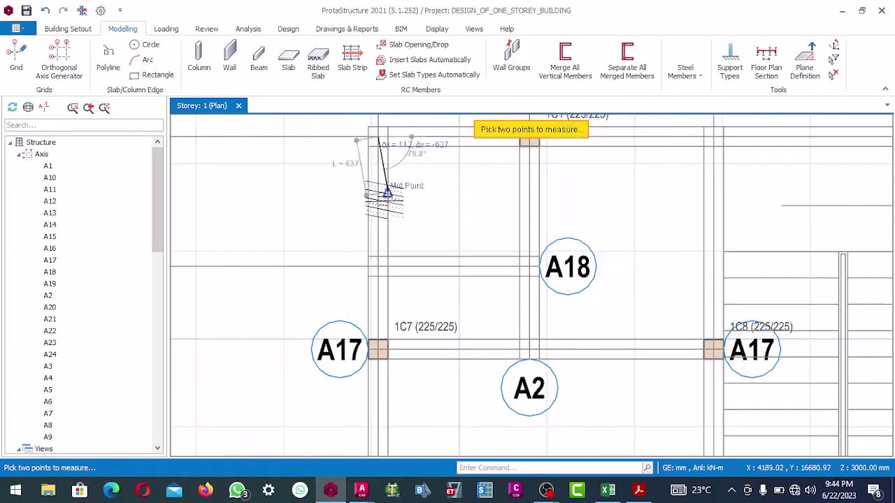
scroll(381, 197, down, 1)
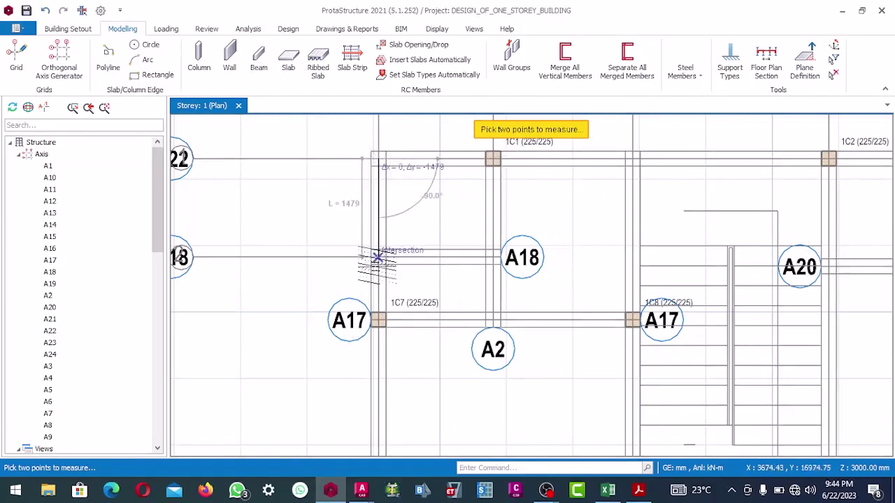
scroll(377, 258, up, 2)
scroll(374, 254, down, 2)
scroll(378, 245, up, 2)
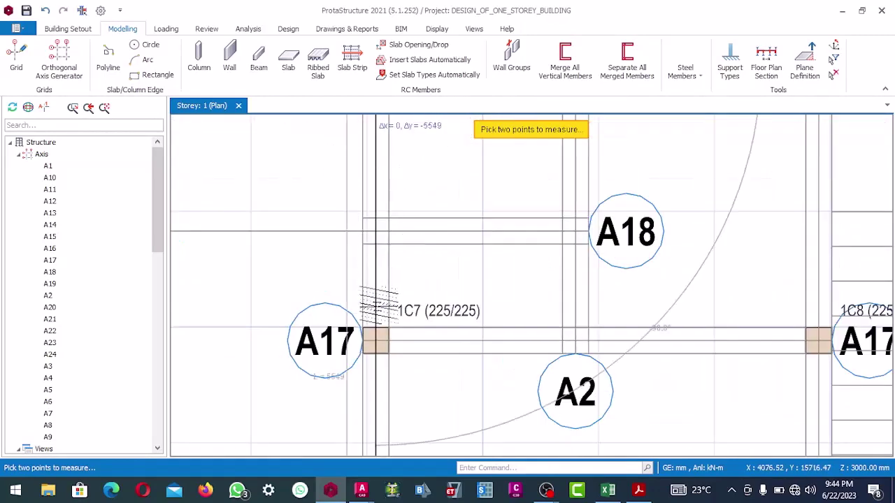
scroll(376, 308, down, 5)
scroll(382, 295, up, 5)
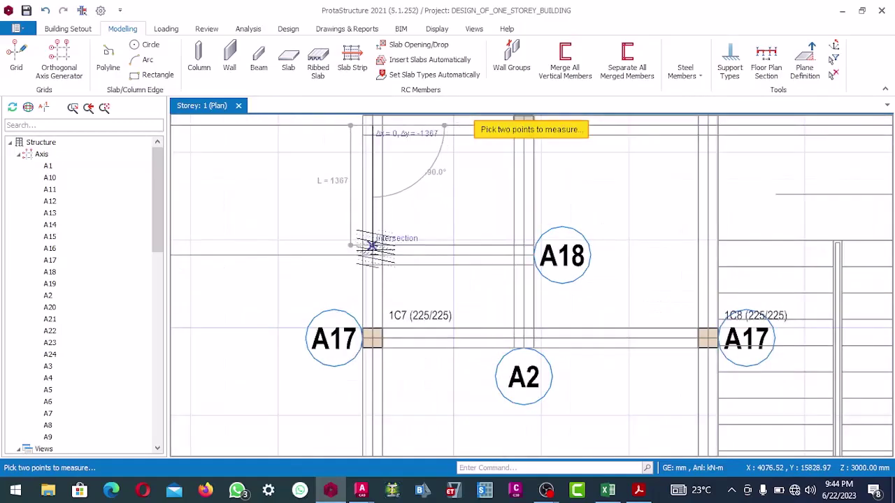
scroll(374, 252, down, 3)
scroll(376, 281, up, 3)
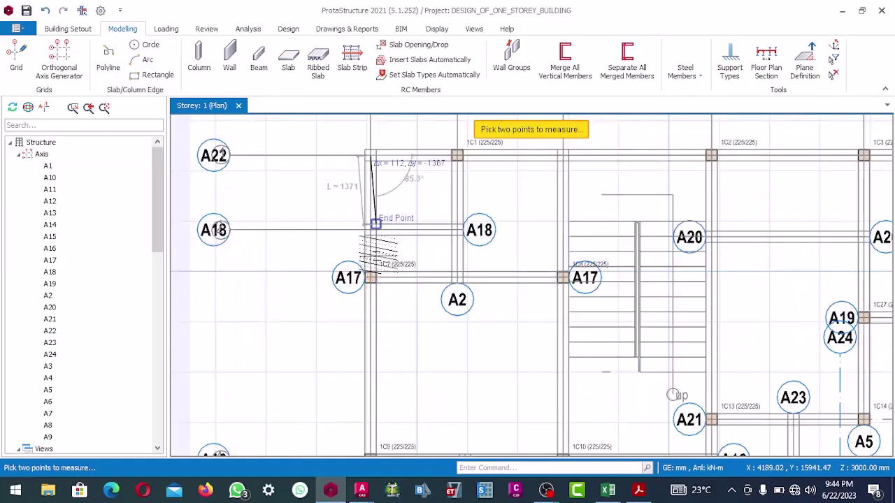
scroll(375, 229, up, 2)
click(376, 226)
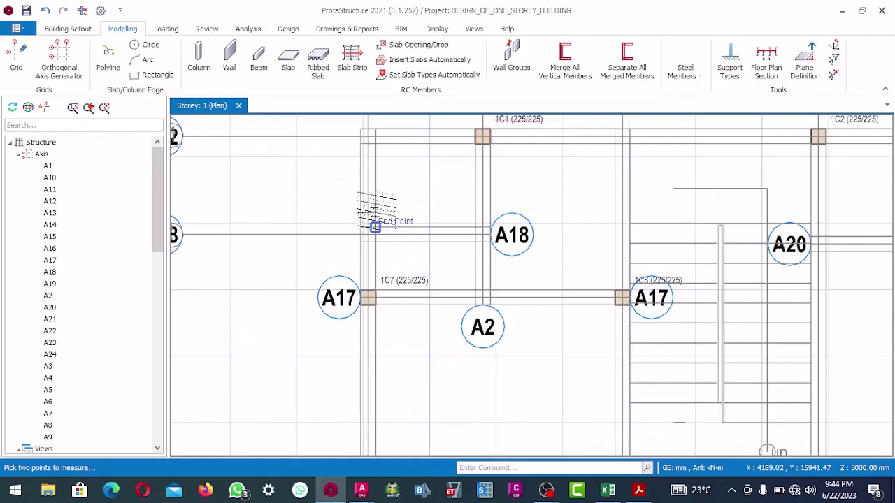
Measure the distance along axis A1 from the inner beam corner at axis A18 to the column on axis A16
right_click(404, 194)
click(430, 201)
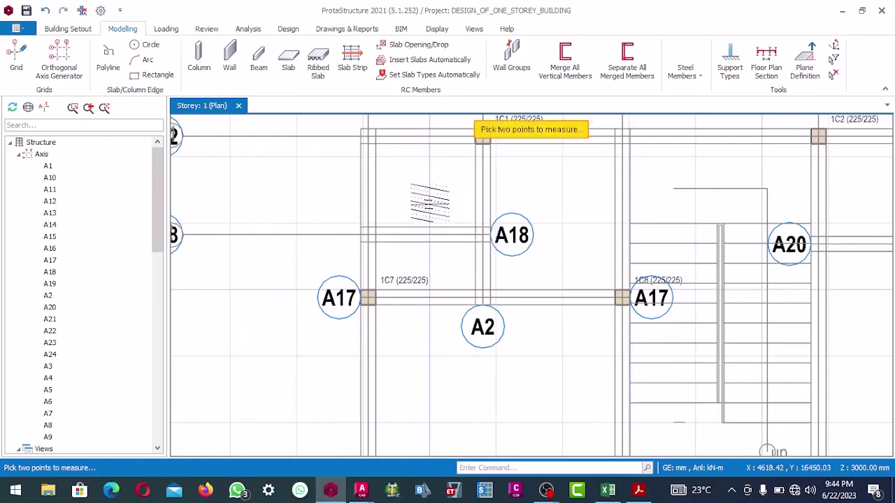
scroll(378, 235, up, 2)
scroll(370, 238, down, 4)
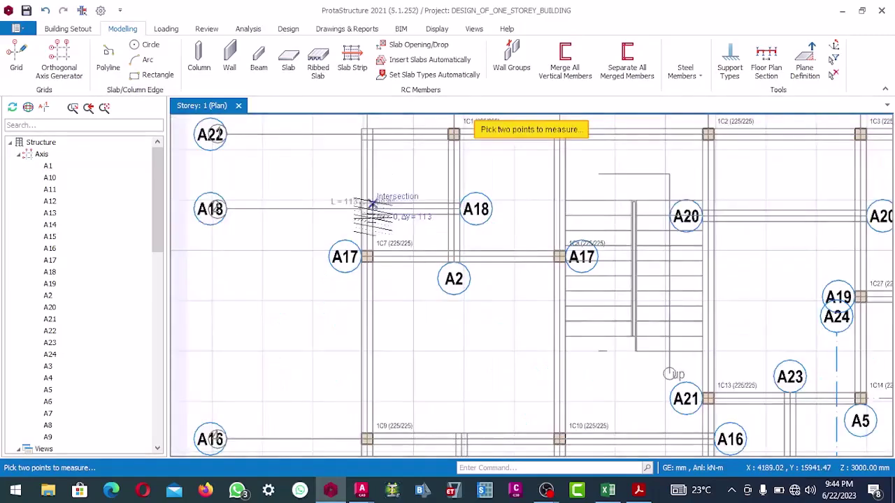
scroll(367, 322, up, 5)
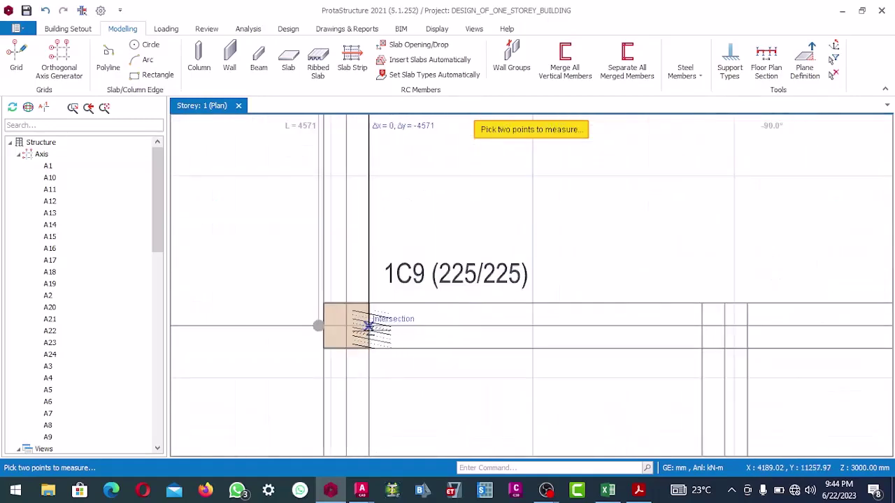
click(369, 326)
scroll(363, 322, down, 4)
scroll(392, 221, up, 5)
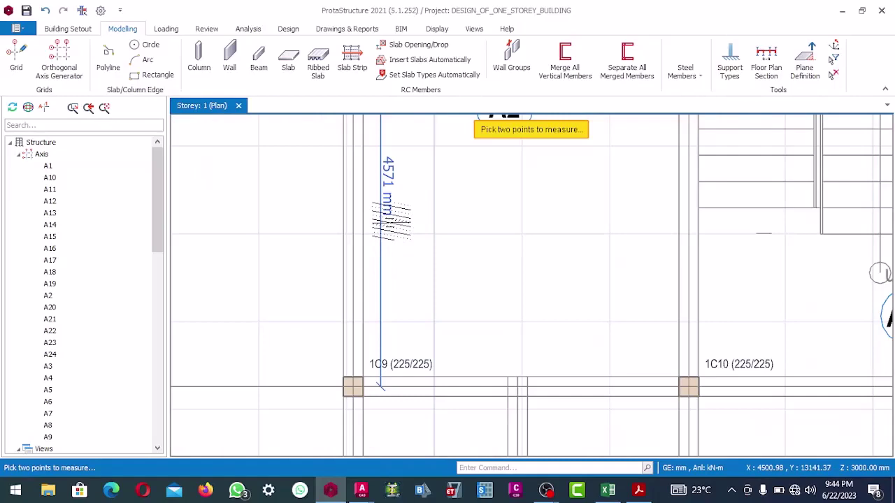
scroll(391, 225, down, 4)
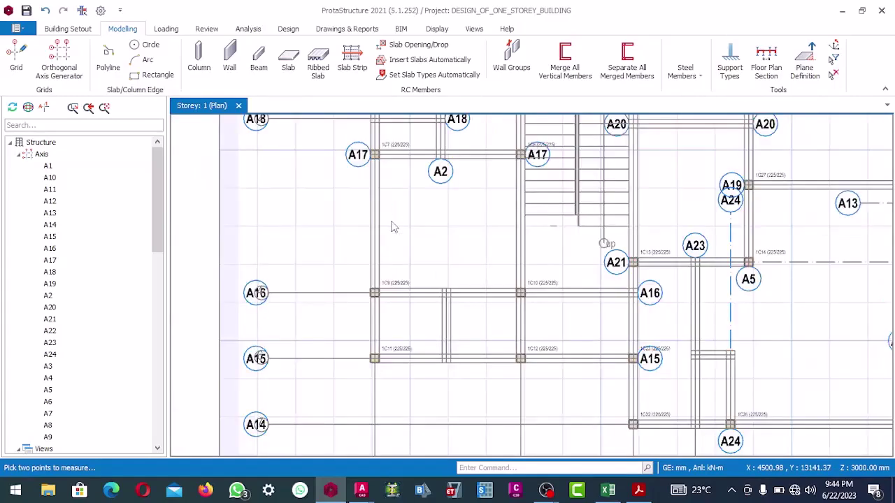
Insert a 225 x 225 mm column at the intersection of axes A18 and A1, using the properties of the column at A17 and A1
scroll(396, 200, up, 4)
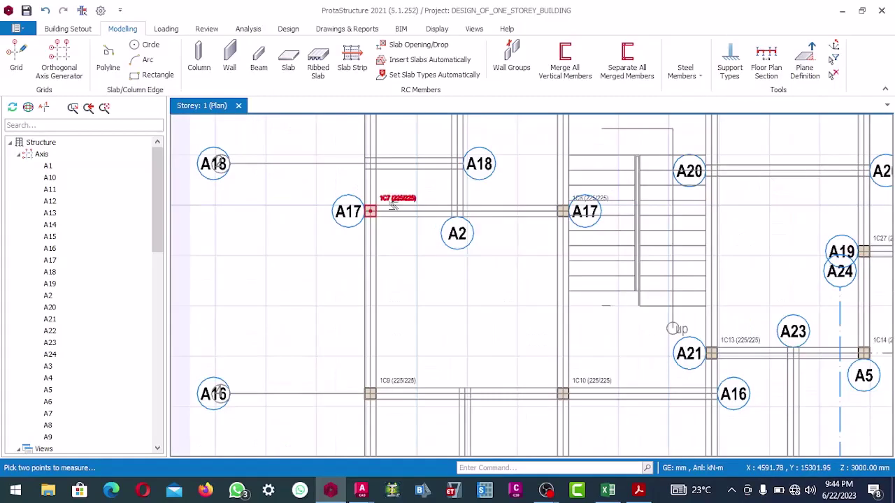
scroll(368, 217, up, 3)
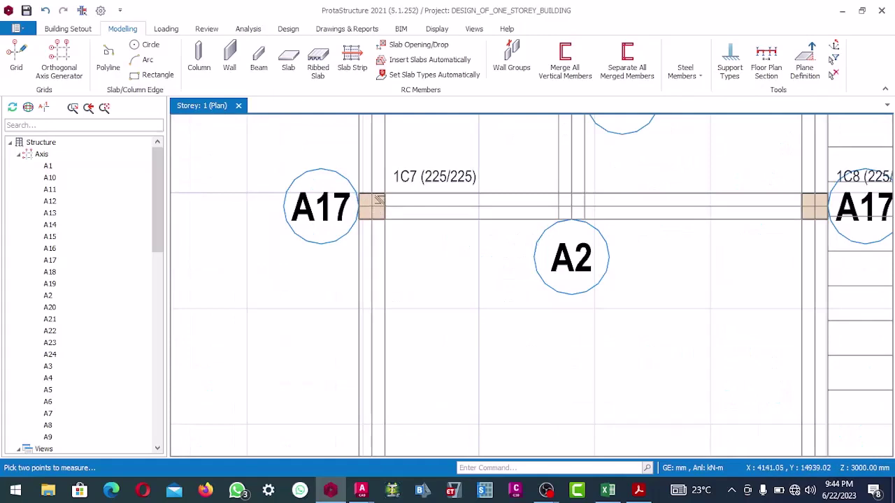
right_click(378, 201)
click(412, 178)
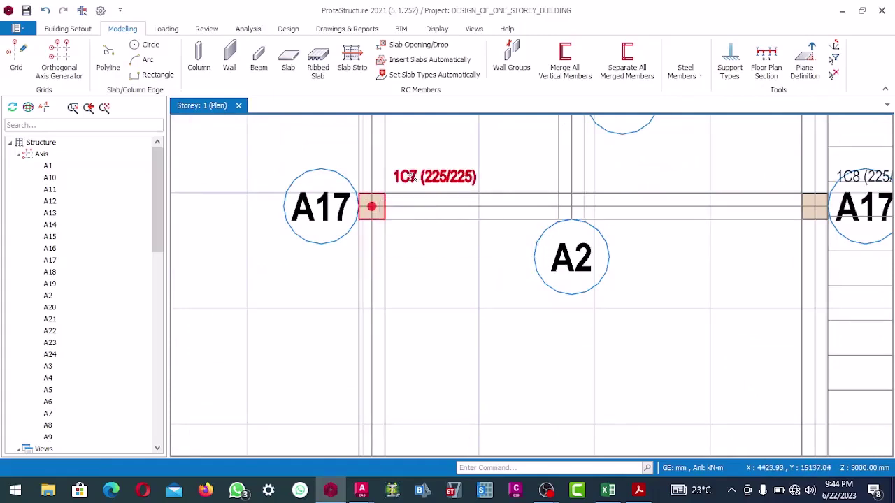
right_click(413, 177)
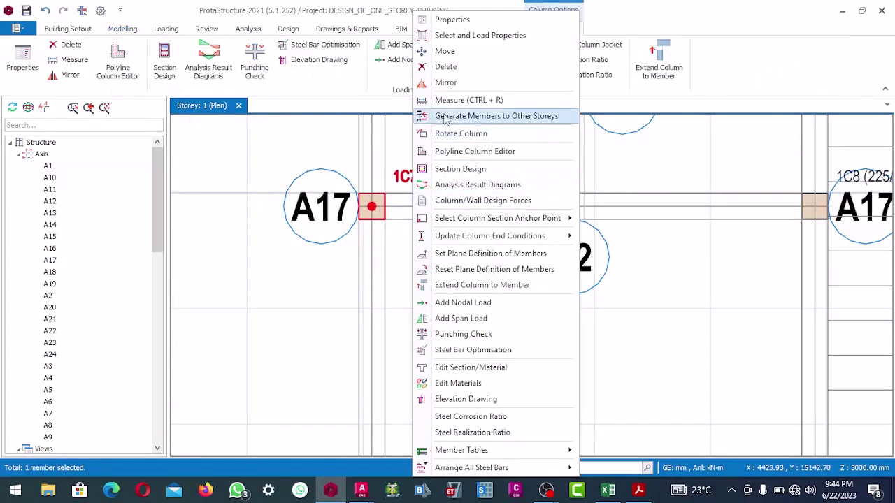
click(452, 19)
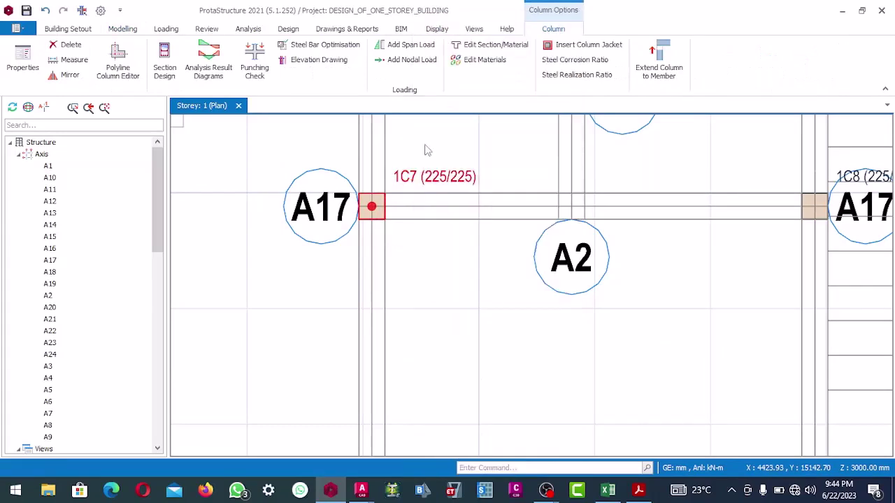
scroll(378, 231, down, 3)
scroll(401, 203, up, 5)
click(392, 186)
scroll(396, 204, down, 5)
scroll(423, 216, up, 3)
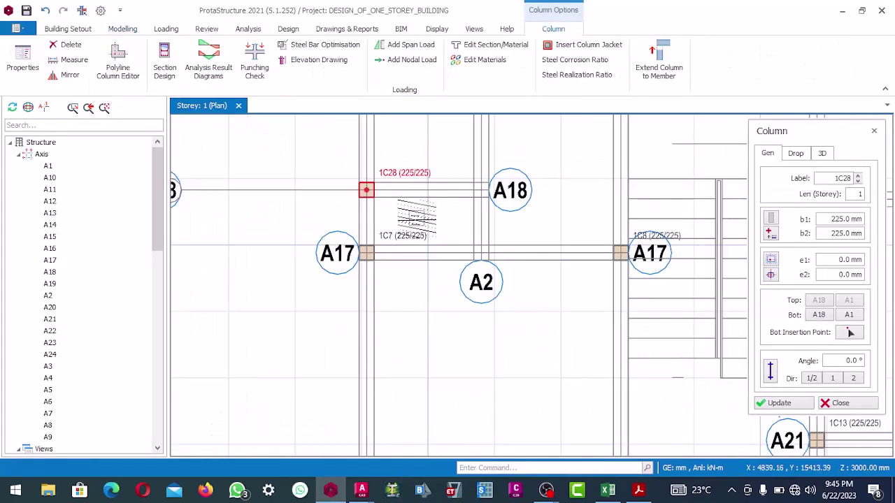
key(Escape)
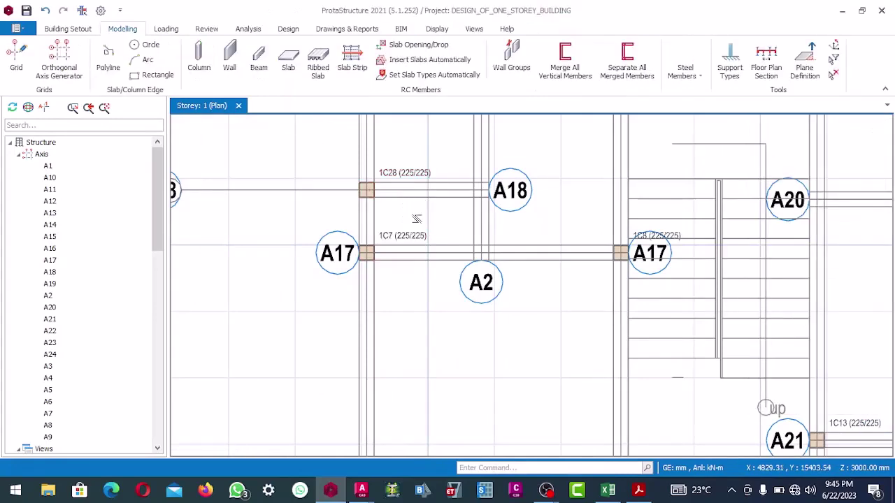
Examine the column positions along axis A1 between axes A22, A18, A17 and A16
scroll(413, 224, down, 3)
scroll(413, 147, up, 3)
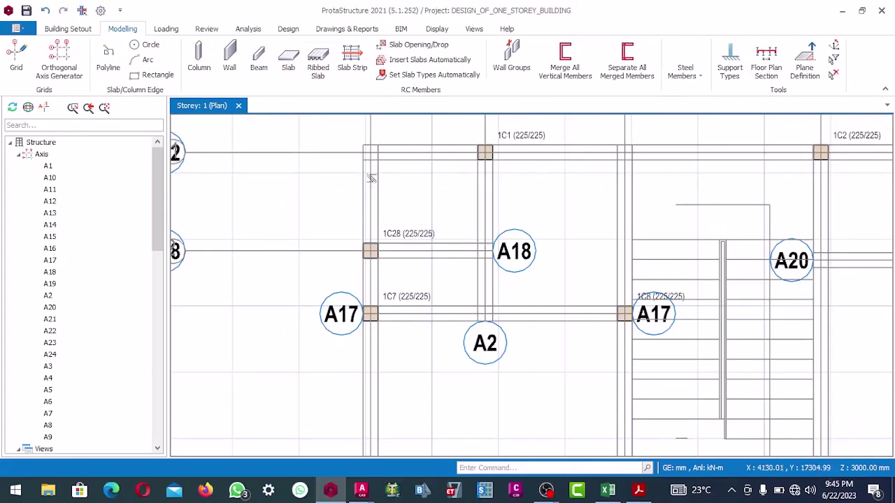
scroll(371, 179, down, 1)
scroll(369, 182, up, 1)
scroll(367, 185, down, 1)
scroll(363, 190, up, 1)
scroll(362, 190, down, 1)
scroll(366, 194, up, 1)
scroll(371, 199, down, 1)
scroll(395, 202, up, 1)
scroll(394, 202, up, 2)
scroll(392, 202, down, 2)
scroll(389, 202, up, 1)
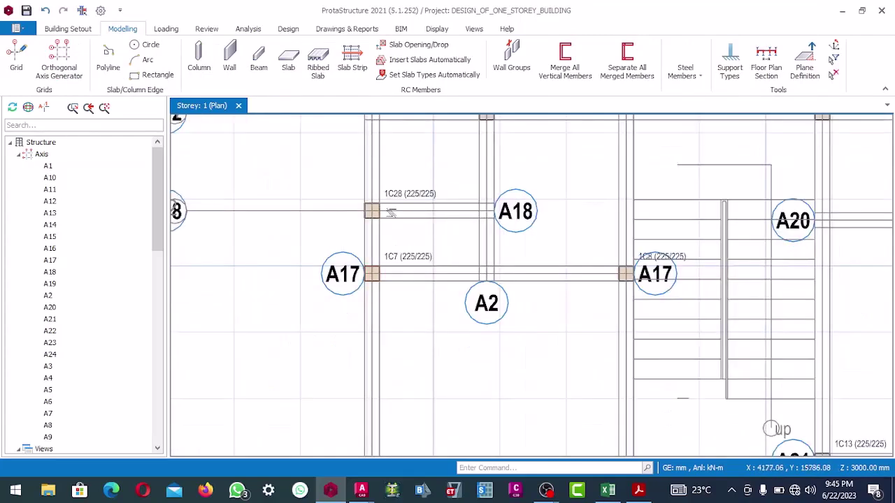
scroll(389, 214, down, 1)
scroll(385, 231, up, 2)
scroll(383, 245, down, 3)
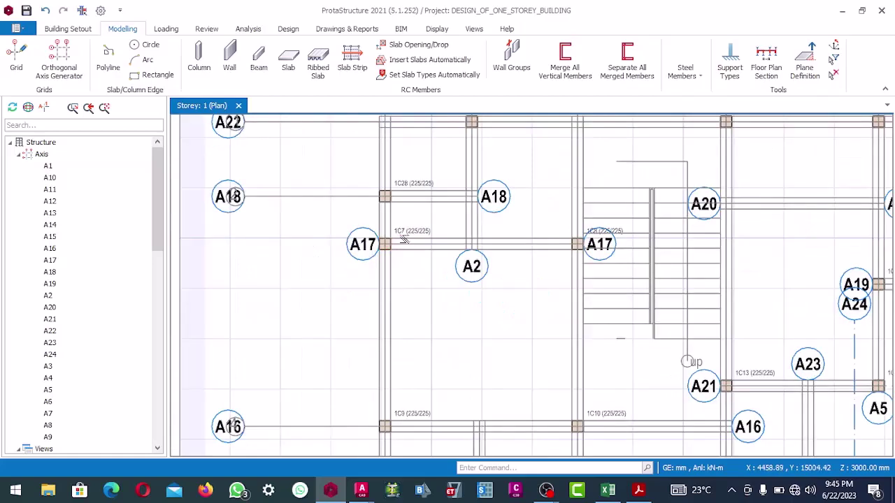
Delete the column at the intersection of axes A17 and A1
scroll(395, 235, up, 2)
scroll(396, 235, up, 1)
click(393, 235)
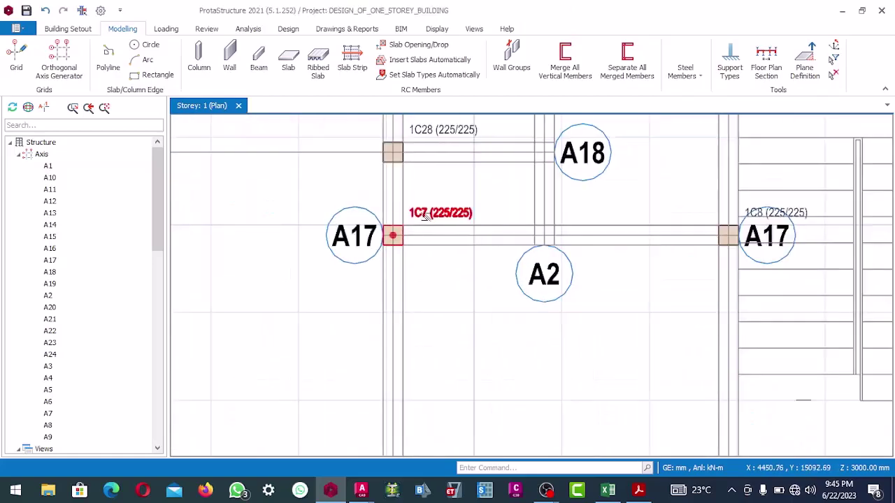
key(Escape)
scroll(404, 250, down, 3)
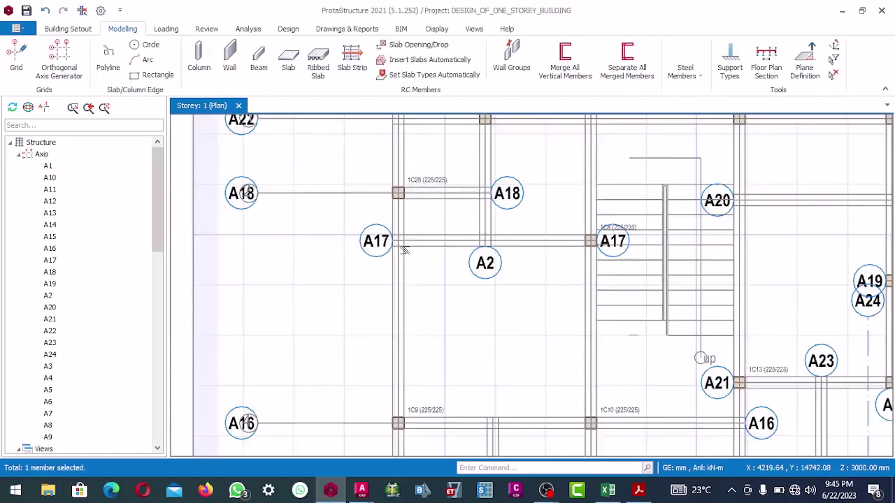
scroll(407, 256, up, 1)
scroll(412, 265, up, 2)
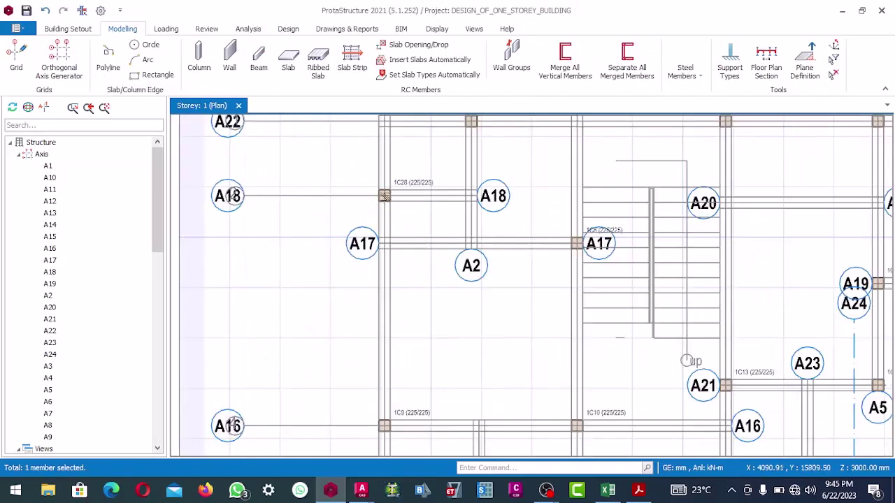
Review the column layout across the whole storey plan, including the area around axes A20 and A19
scroll(384, 198, down, 2)
scroll(384, 254, down, 3)
scroll(396, 294, up, 4)
scroll(409, 288, down, 2)
scroll(517, 300, up, 2)
scroll(525, 280, down, 2)
scroll(531, 237, up, 2)
middle_drag(692, 257, 559, 259)
scroll(560, 259, down, 3)
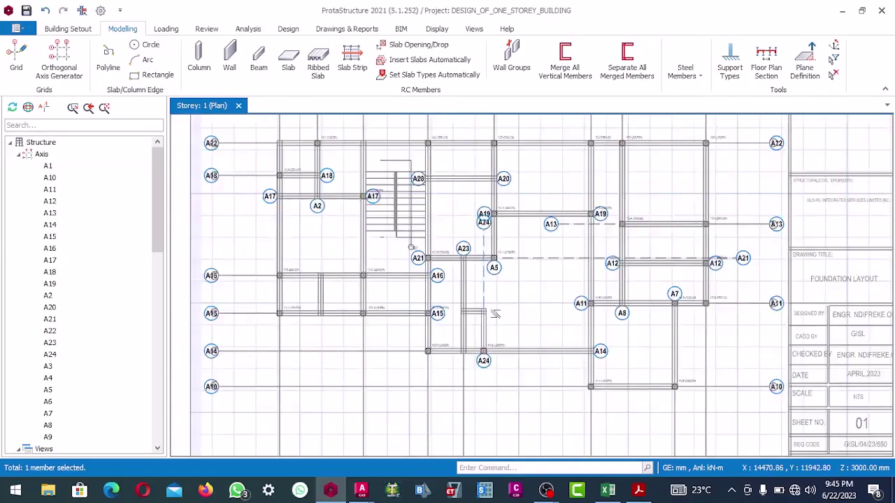
scroll(482, 272, up, 2)
scroll(467, 252, down, 3)
scroll(536, 289, up, 4)
scroll(559, 315, down, 1)
scroll(573, 336, up, 1)
scroll(644, 274, down, 2)
scroll(645, 274, down, 1)
scroll(614, 230, up, 4)
scroll(559, 209, down, 2)
scroll(519, 193, up, 2)
scroll(519, 193, down, 2)
scroll(489, 209, up, 3)
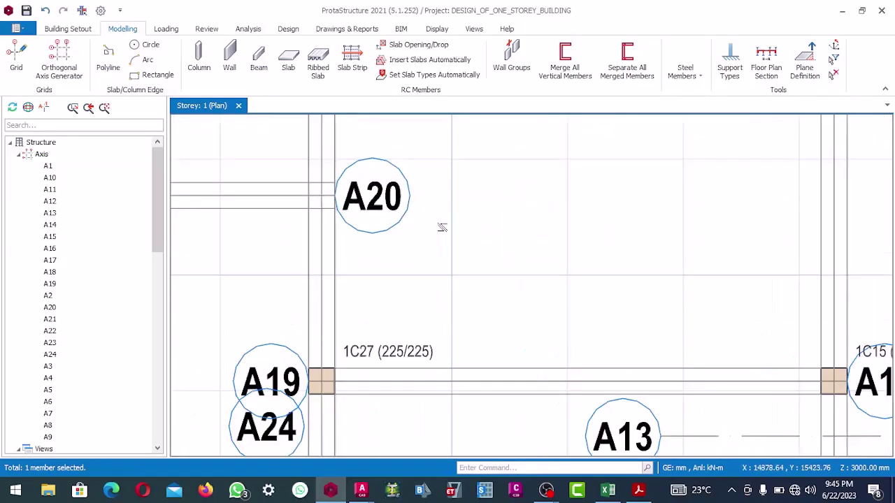
scroll(442, 250, down, 2)
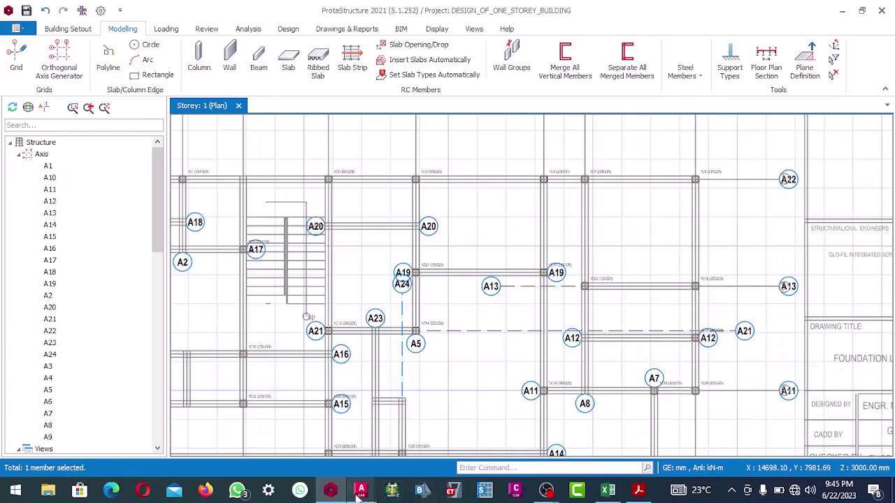
Switch to the general arrangement drawing in AutoCAD and examine the columns around beams BM 9 and BM 10 beside the staircase
mouse_move(358, 492)
click(304, 429)
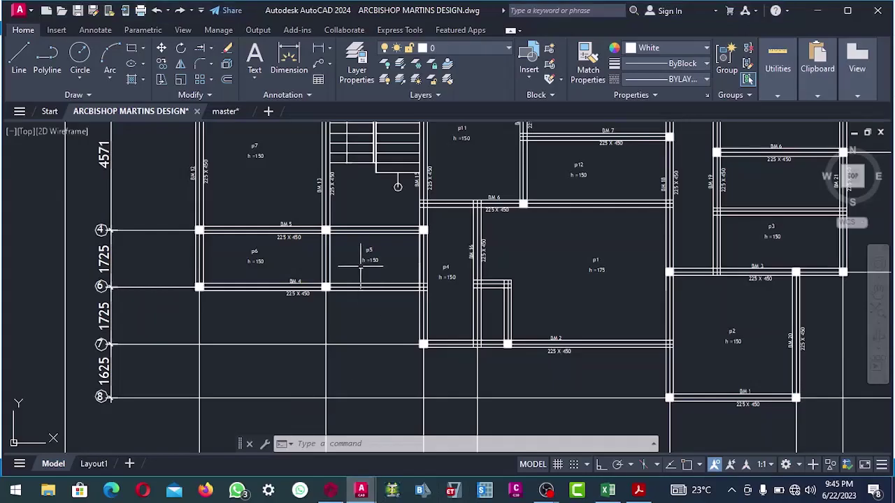
scroll(297, 289, up, 5)
scroll(297, 289, down, 2)
scroll(297, 289, up, 2)
scroll(297, 289, down, 4)
scroll(345, 303, up, 4)
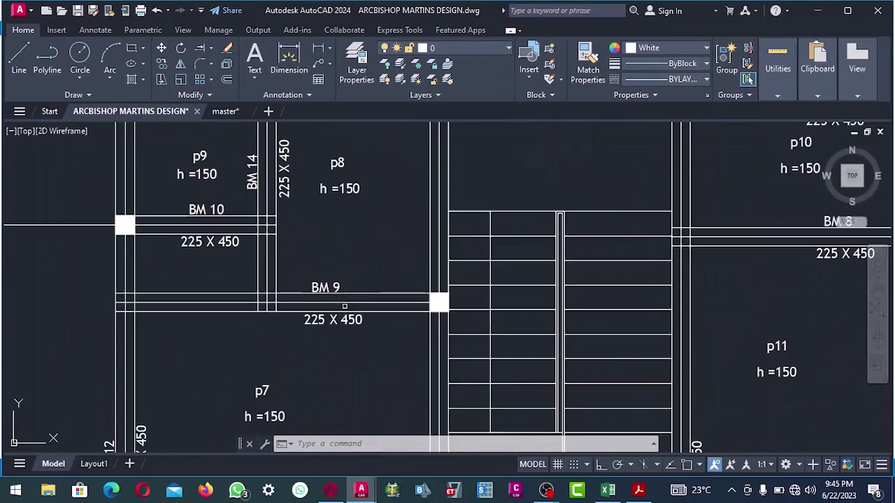
Switch back to ProtaStructure and check the columns around the staircase and axes A17, A20 and A21
click(331, 492)
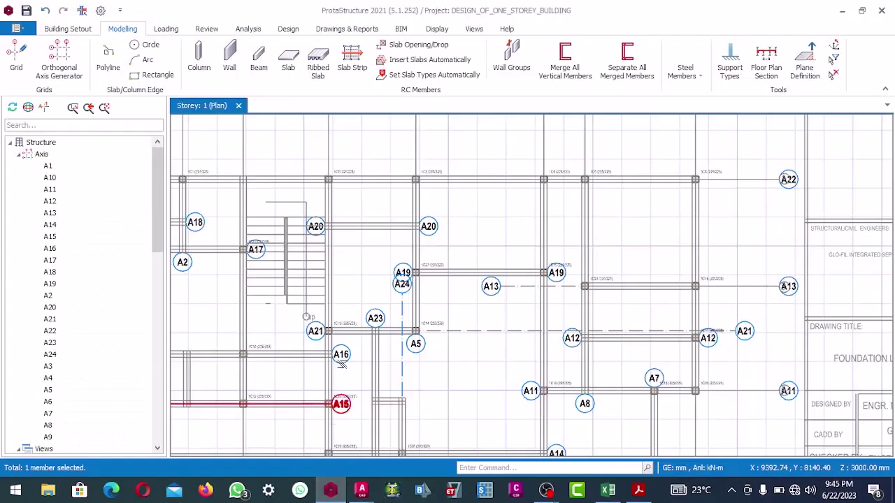
scroll(300, 268, up, 1)
scroll(307, 267, down, 3)
scroll(329, 266, up, 2)
scroll(346, 262, down, 1)
scroll(420, 249, up, 2)
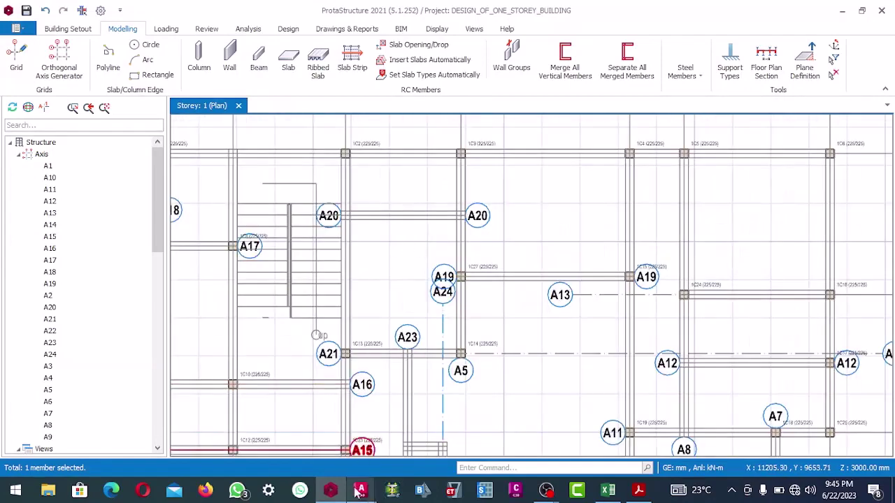
Switch to AutoCAD again and review the column positions over the full general arrangement
mouse_move(358, 491)
click(280, 430)
scroll(435, 328, down, 5)
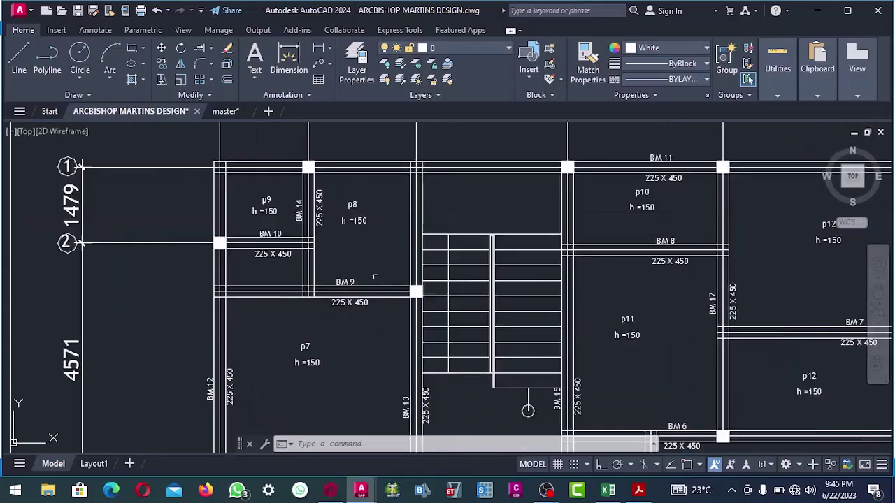
scroll(466, 304, up, 4)
scroll(493, 266, down, 3)
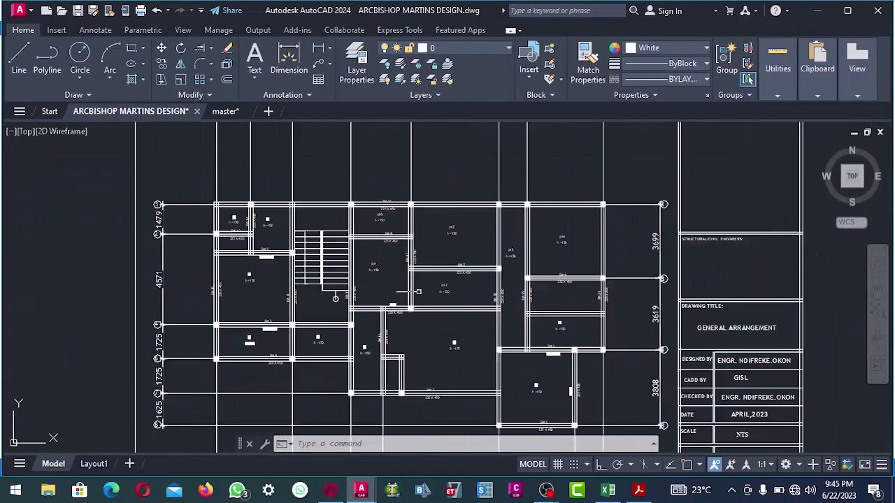
scroll(392, 302, up, 4)
Return to ProtaStructure and check the remaining columns around axes A10 to A14 and along axis A22
click(331, 491)
scroll(374, 242, down, 2)
scroll(374, 241, up, 2)
middle_drag(374, 242, 293, 231)
scroll(294, 232, down, 2)
middle_drag(494, 442, 478, 313)
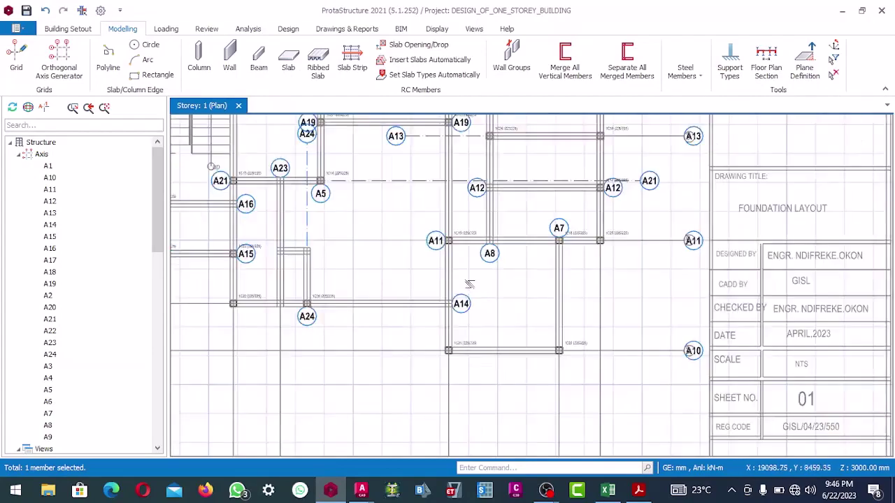
scroll(465, 279, down, 3)
scroll(522, 194, up, 5)
scroll(521, 194, down, 4)
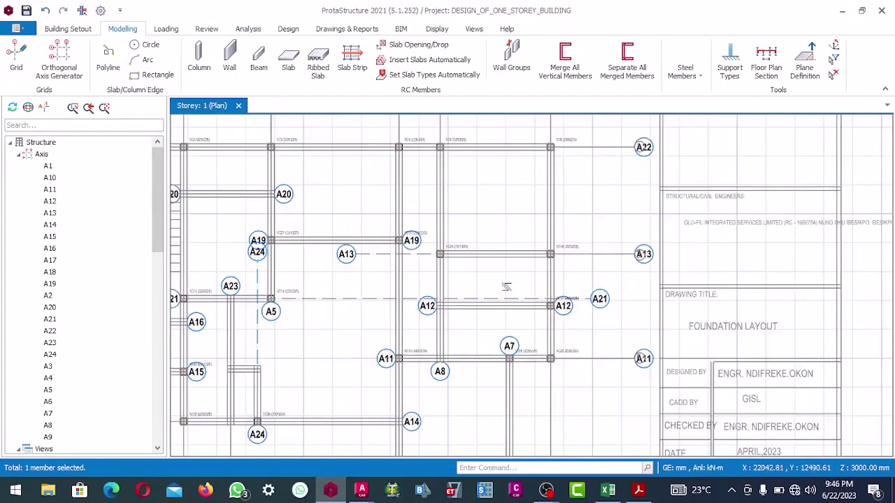
scroll(382, 248, up, 3)
scroll(382, 248, up, 3)
scroll(317, 211, down, 3)
scroll(317, 211, up, 3)
scroll(263, 223, down, 3)
scroll(266, 202, up, 4)
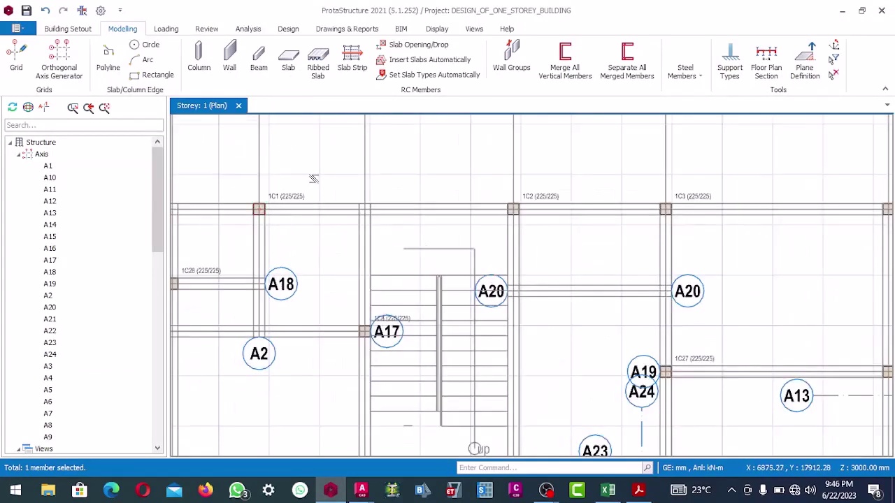
Measure the distance along axis A22 between the columns at axes A2 and A4
click(354, 189)
scroll(259, 221, up, 3)
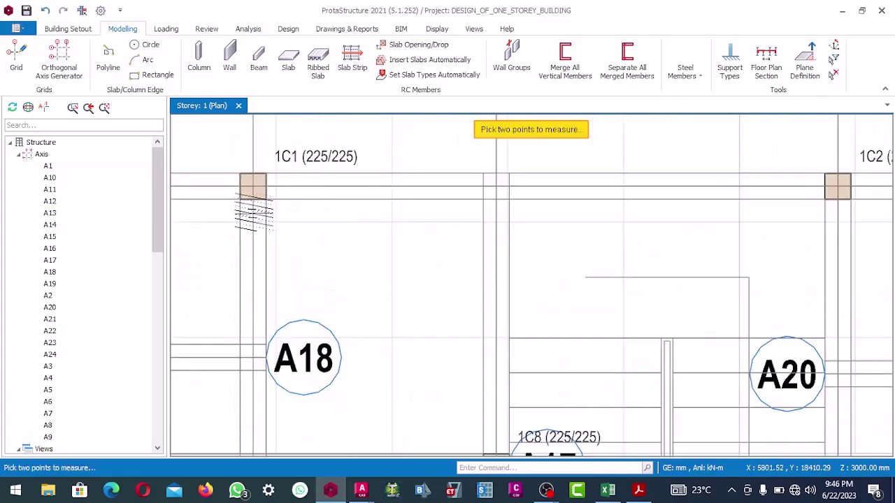
scroll(253, 199, down, 3)
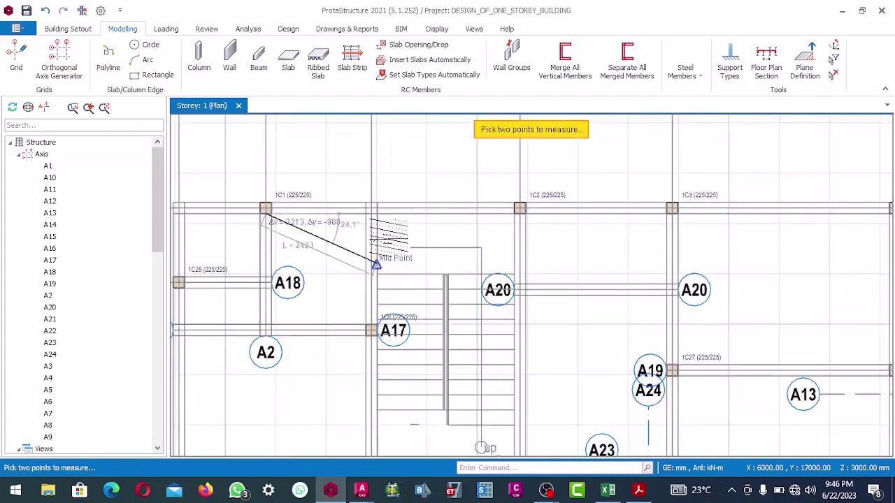
scroll(531, 206, up, 1)
click(531, 206)
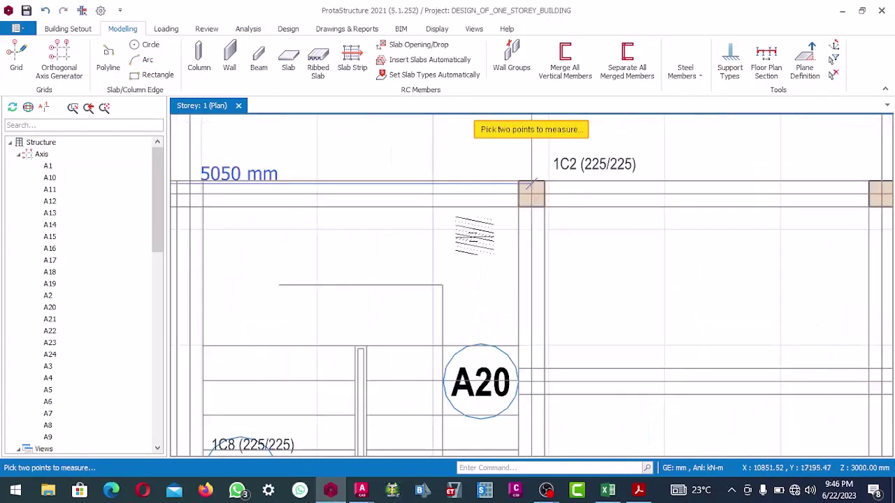
scroll(392, 239, down, 1)
scroll(350, 205, up, 1)
scroll(369, 235, down, 2)
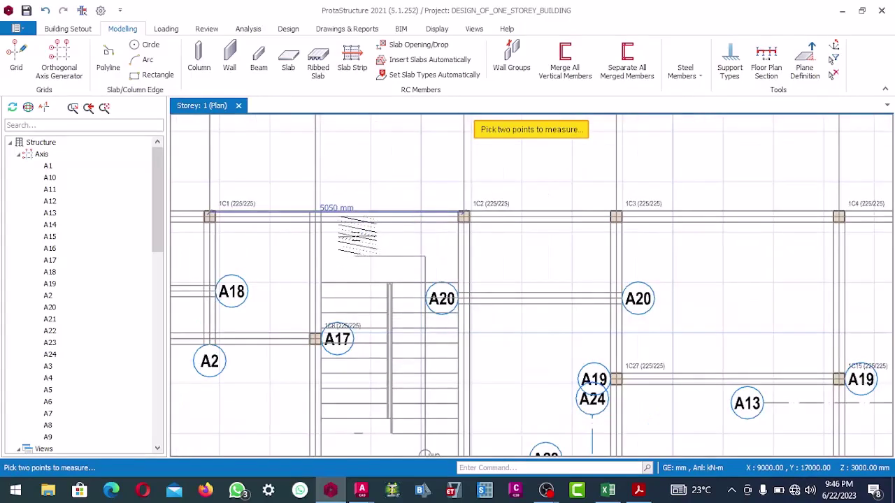
scroll(339, 209, up, 3)
scroll(394, 245, down, 3)
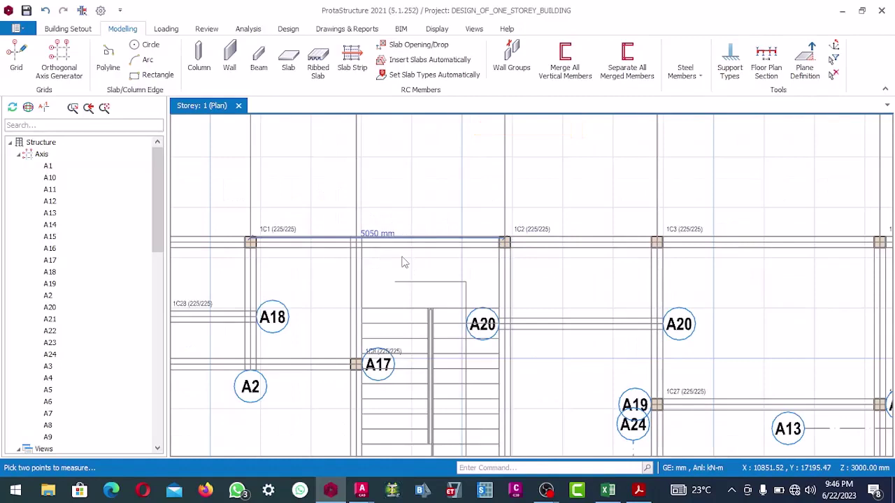
Place a 225 x 225 mm column at the intersection of axes A22 and A3, reusing the properties of the column at A2
scroll(403, 263, down, 2)
scroll(403, 241, up, 2)
scroll(399, 248, down, 2)
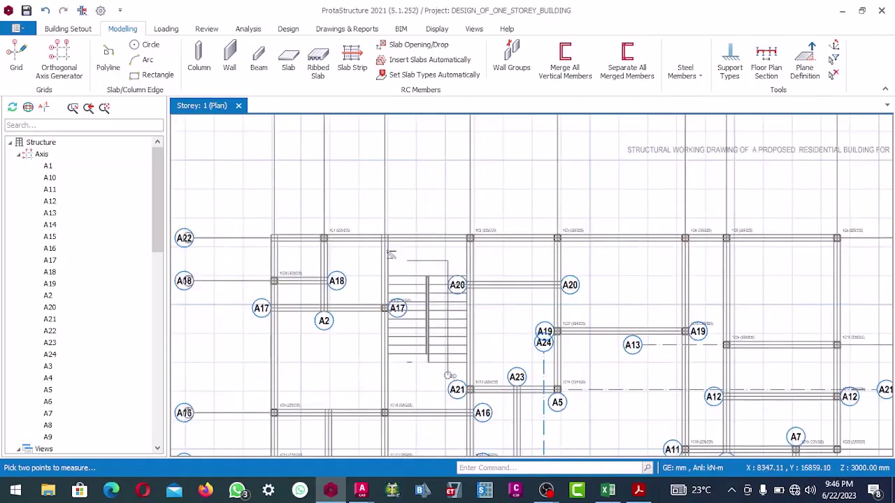
scroll(394, 248, up, 2)
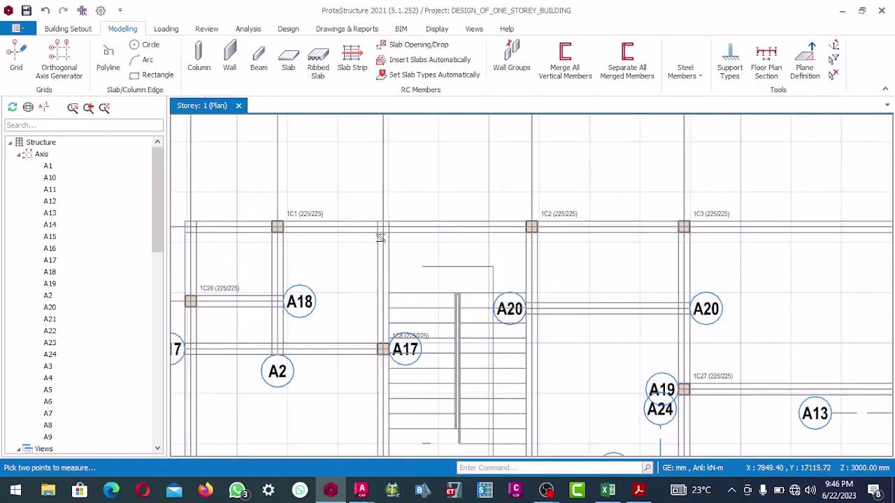
scroll(278, 225, up, 2)
click(276, 227)
right_click(322, 231)
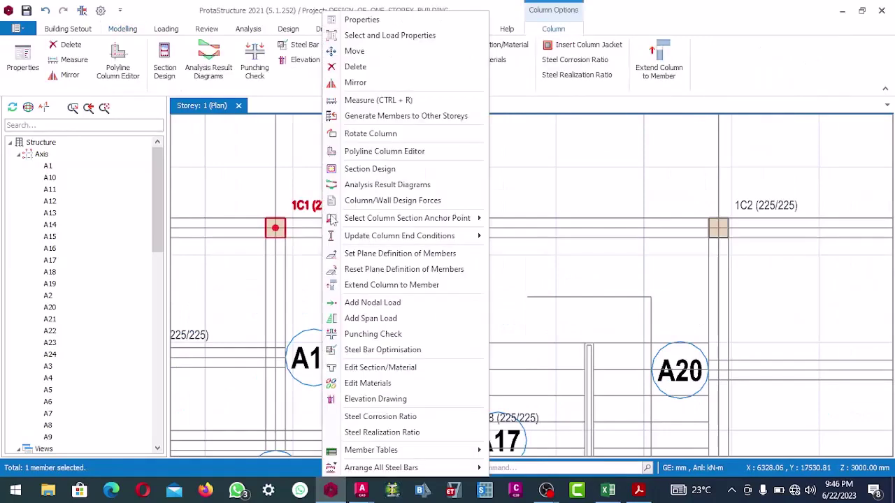
click(358, 20)
scroll(453, 233, up, 3)
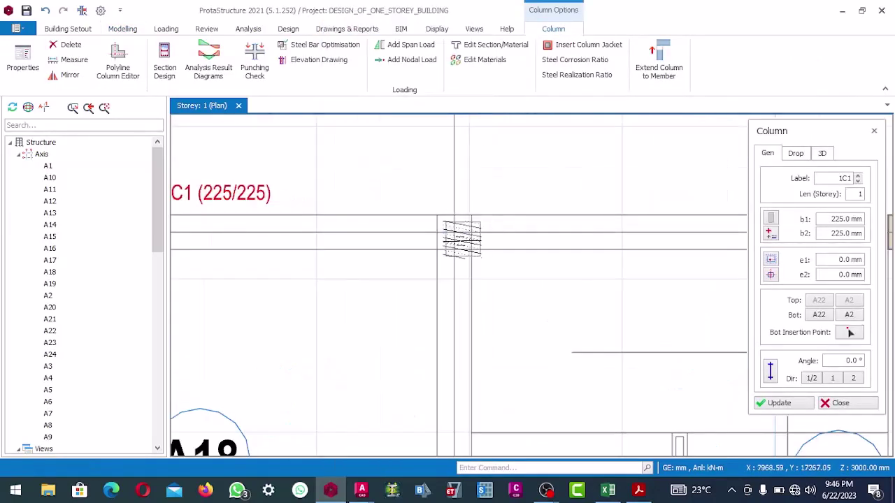
click(453, 233)
scroll(453, 232, down, 5)
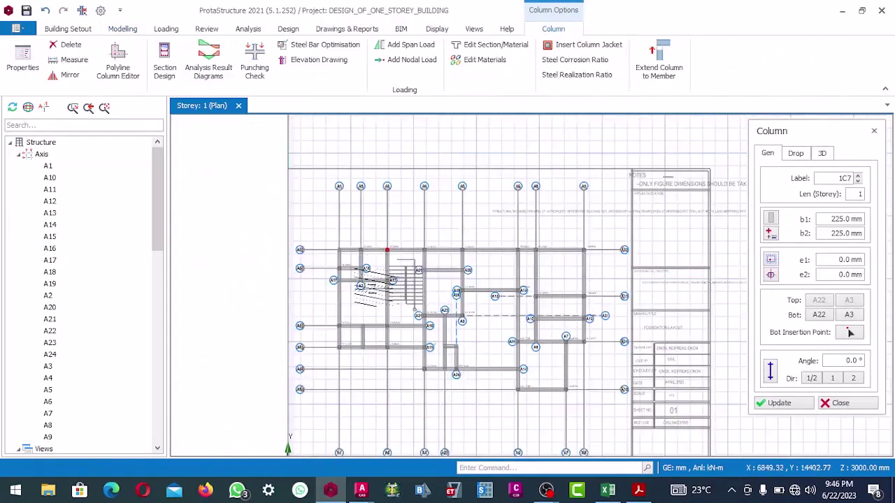
middle_drag(496, 369, 492, 283)
scroll(491, 284, down, 3)
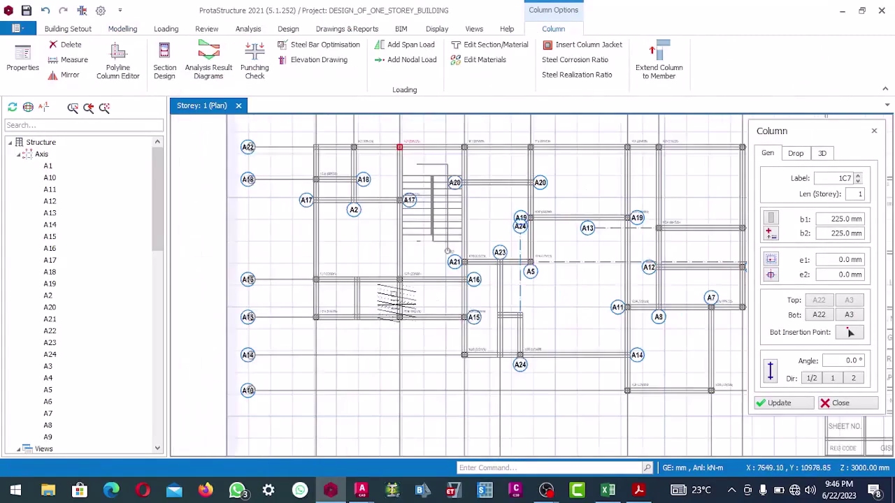
scroll(440, 203, up, 3)
scroll(424, 258, down, 3)
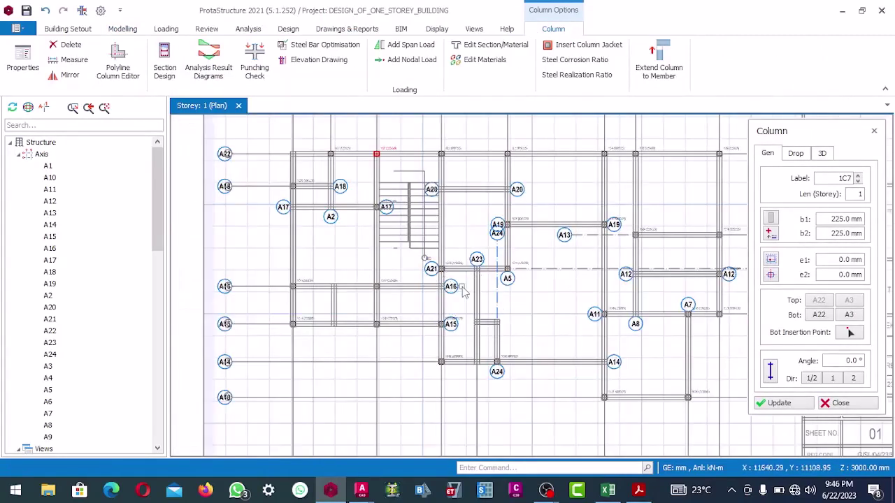
key(Escape)
Check the columns along axis A22 and around the staircase, including the one at axis A3
scroll(433, 251, down, 3)
scroll(397, 201, up, 3)
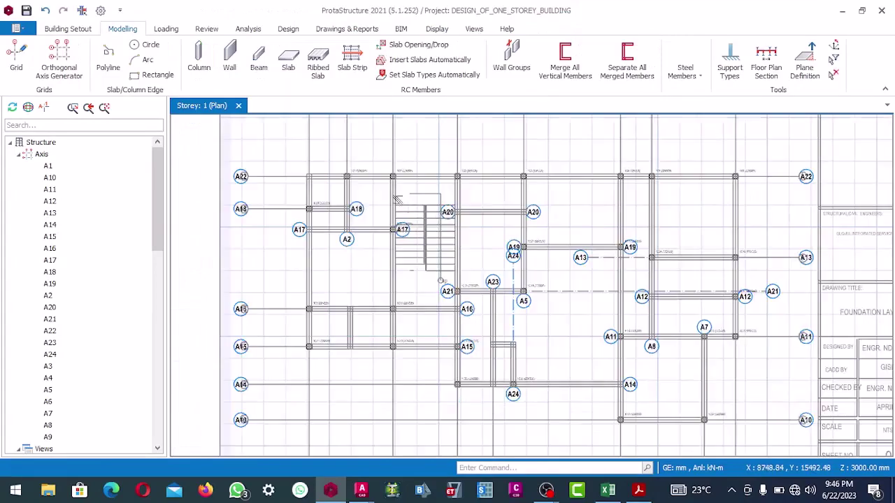
scroll(328, 189, up, 3)
scroll(307, 210, down, 3)
scroll(312, 219, up, 2)
scroll(312, 219, up, 2)
scroll(318, 220, down, 2)
scroll(323, 221, up, 2)
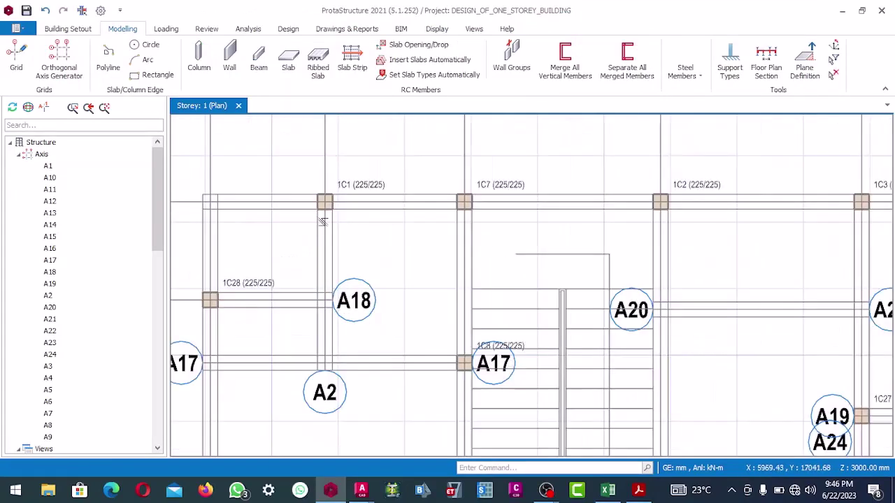
Start a normal beam and set its section to 225 mm wide and 450 mm deep
click(259, 66)
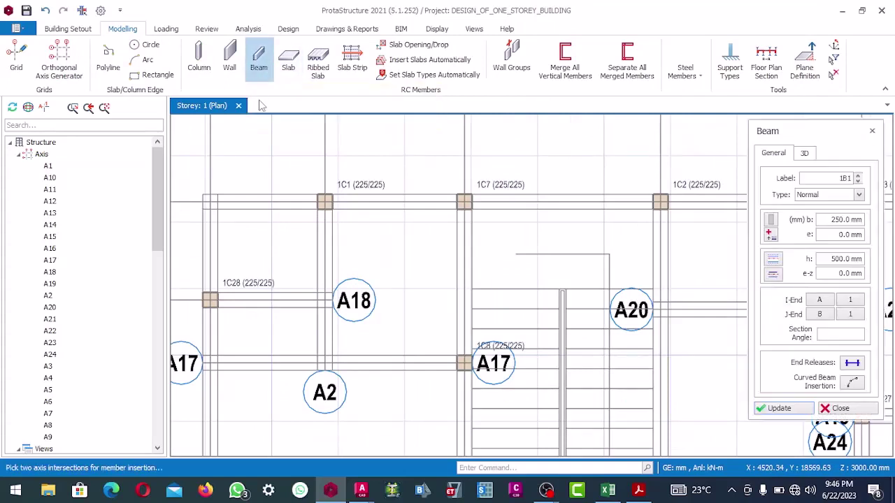
click(830, 220)
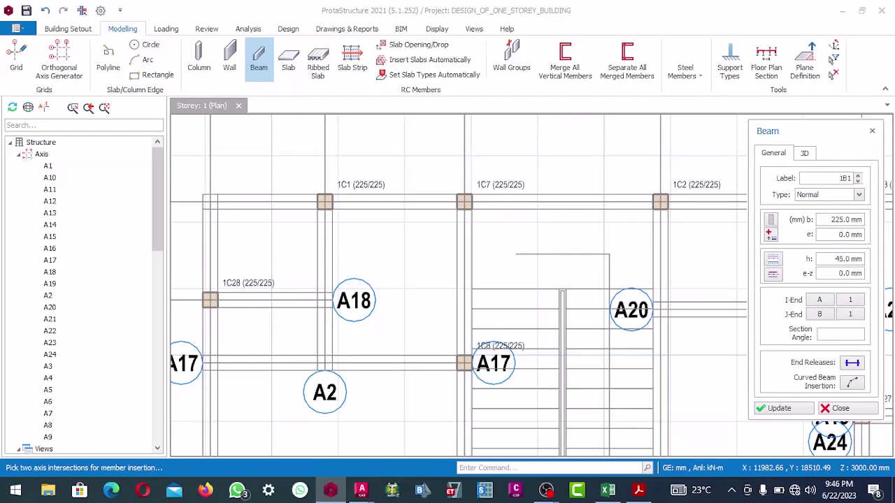
scroll(601, 272, down, 3)
scroll(594, 294, up, 2)
scroll(590, 399, down, 1)
scroll(433, 231, down, 2)
scroll(433, 231, up, 4)
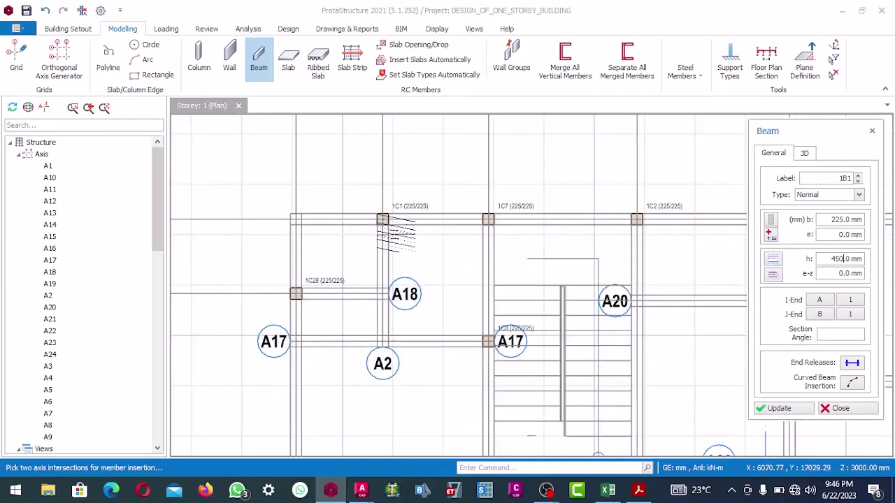
Insert the beams along axis A22 from axis A1 to axis A9
scroll(378, 224, down, 1)
scroll(314, 217, up, 1)
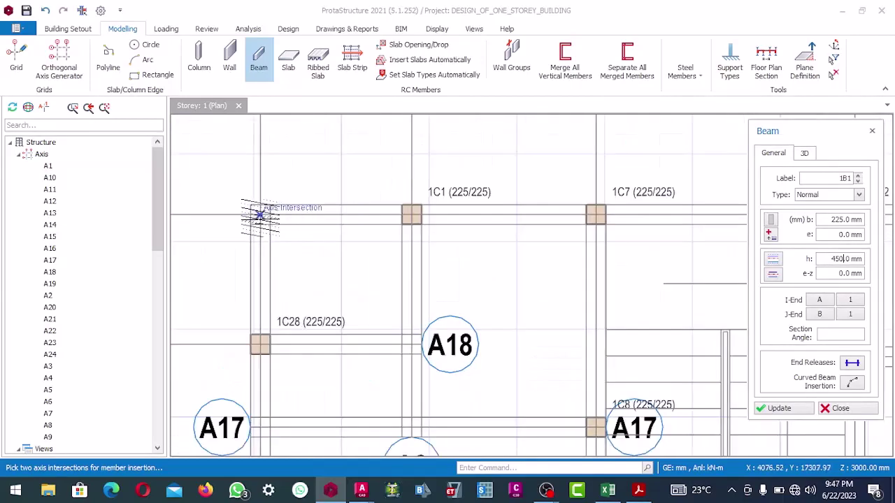
click(260, 215)
scroll(260, 215, down, 2)
scroll(420, 224, up, 1)
scroll(560, 231, down, 1)
scroll(567, 223, up, 1)
scroll(567, 221, up, 2)
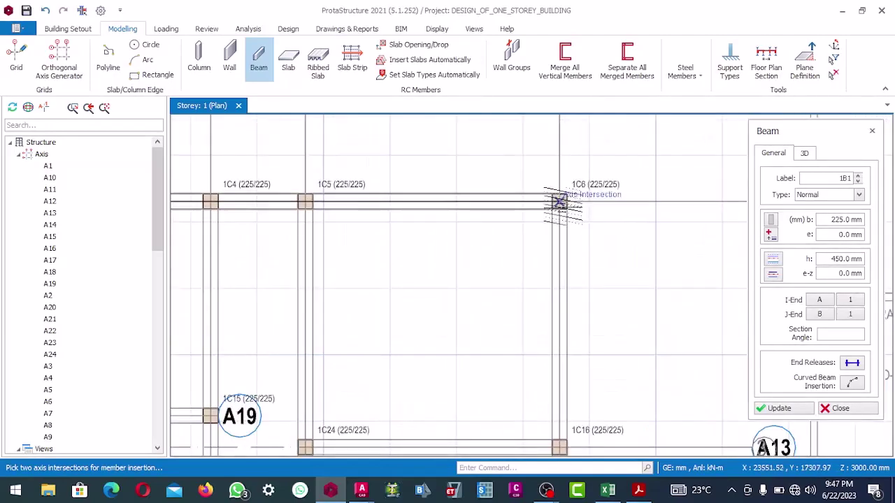
click(560, 204)
Continue the 225 x 450 mm beams along axis A9 from axis A22 to axis A11
scroll(552, 207, down, 3)
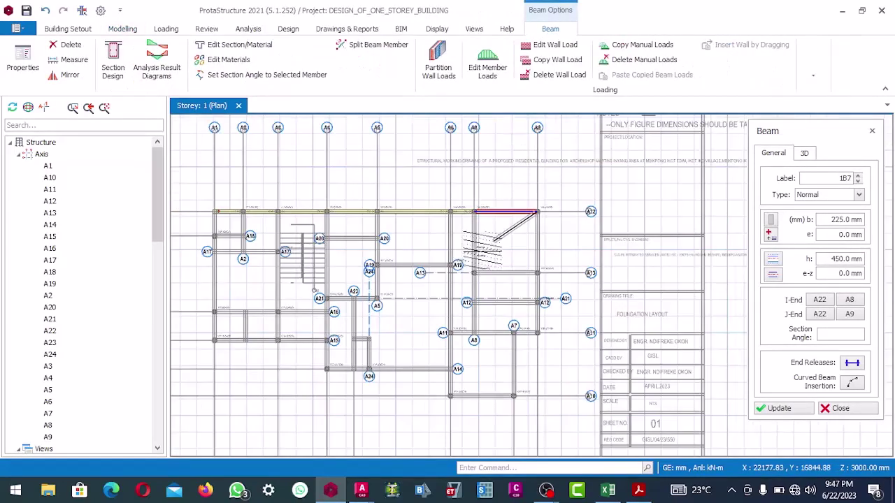
scroll(537, 271, up, 3)
scroll(539, 294, up, 3)
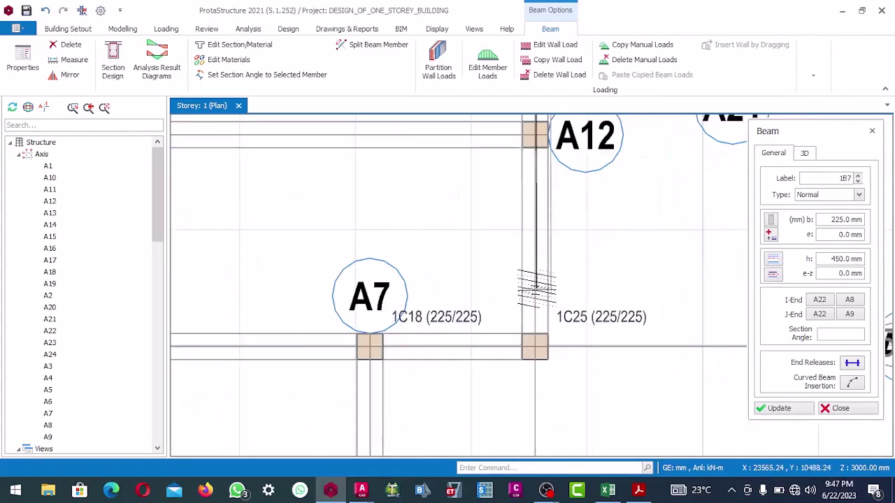
click(535, 345)
Continue the beams along axis A11 from A9 to A6, and along axis A6 from A11 to A22
scroll(535, 345, down, 5)
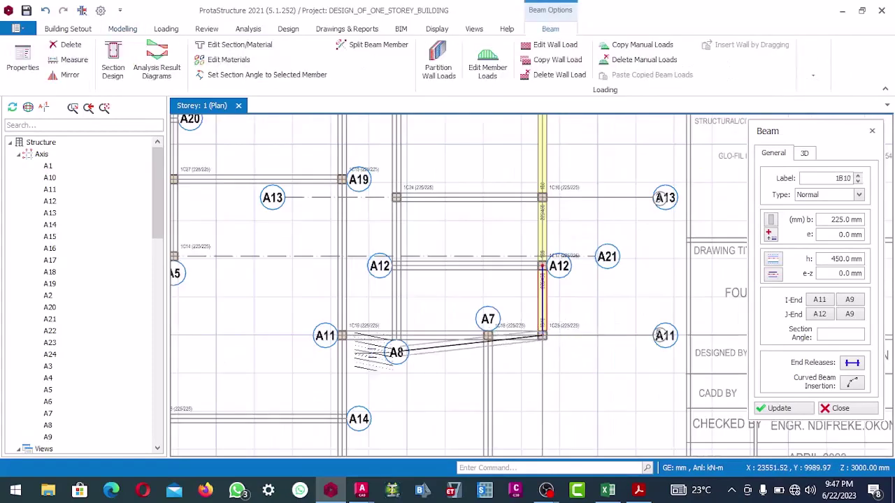
scroll(337, 310, up, 5)
click(337, 310)
scroll(337, 310, down, 6)
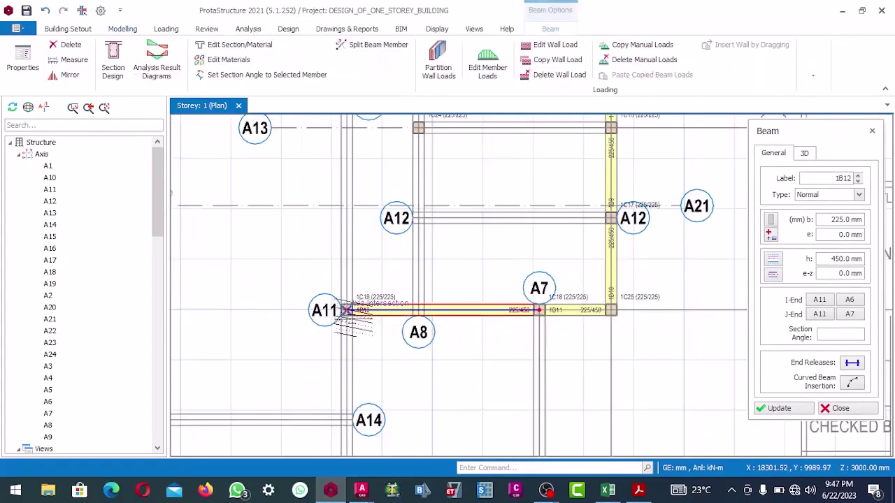
scroll(358, 249, up, 4)
click(361, 173)
Insert the 225 x 450 mm beams along axis A8 from axis A22 to axis A11
scroll(360, 173, down, 2)
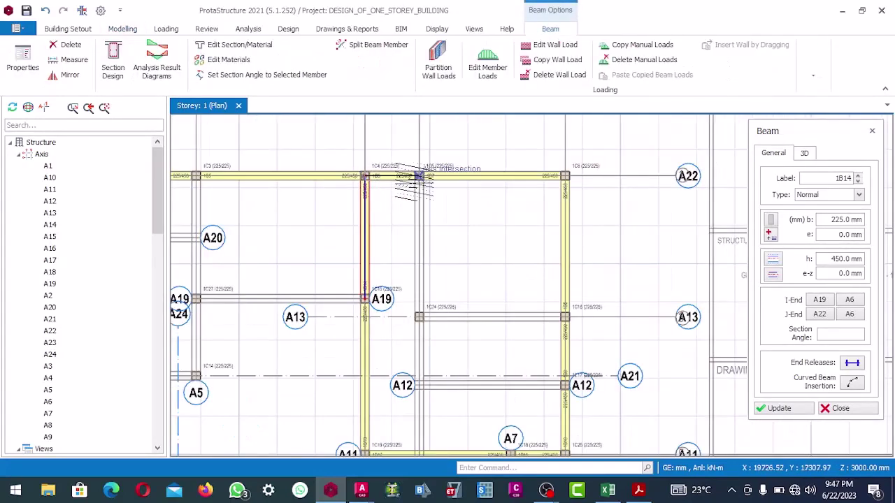
scroll(451, 203, up, 1)
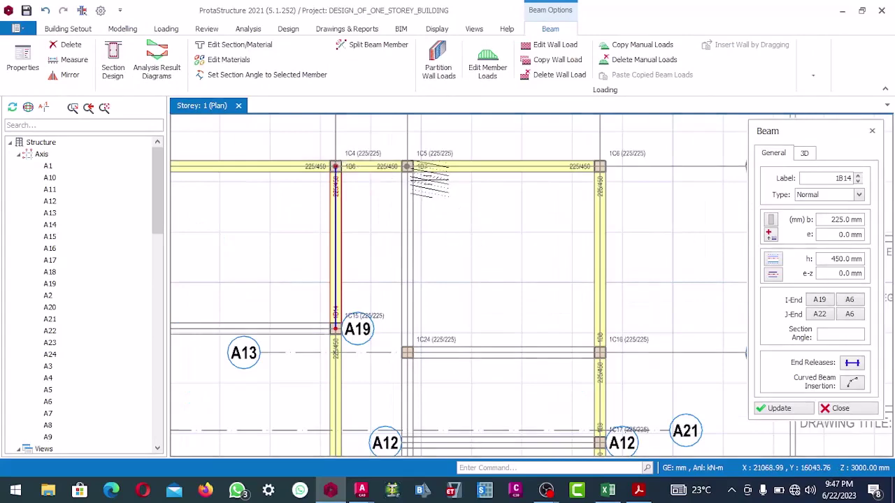
scroll(419, 173, up, 3)
scroll(390, 159, down, 5)
scroll(383, 234, up, 4)
scroll(391, 265, down, 4)
scroll(420, 316, up, 4)
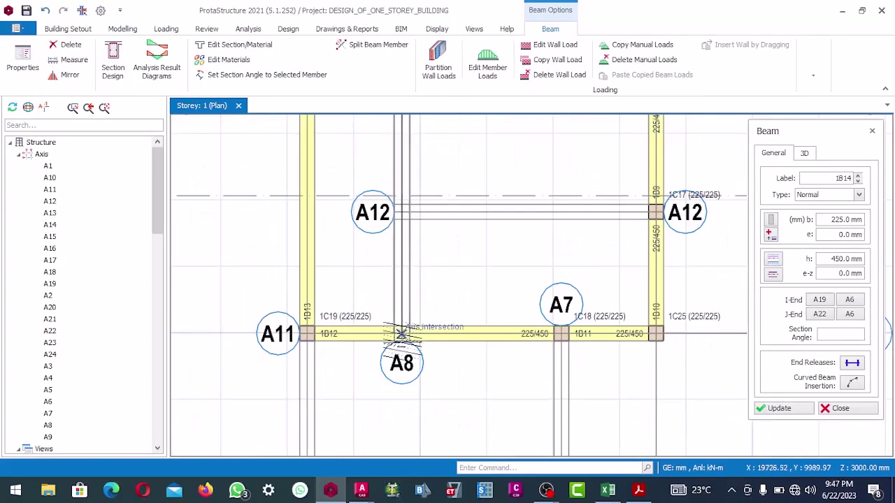
click(402, 335)
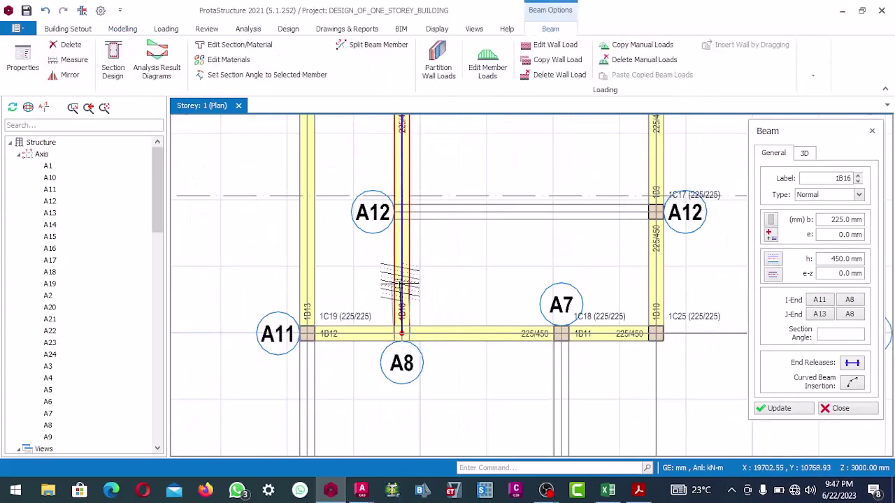
Insert a 225 x 450 mm beam along axis A12 between axes A9 and A8
scroll(494, 219, down, 2)
scroll(599, 207, up, 4)
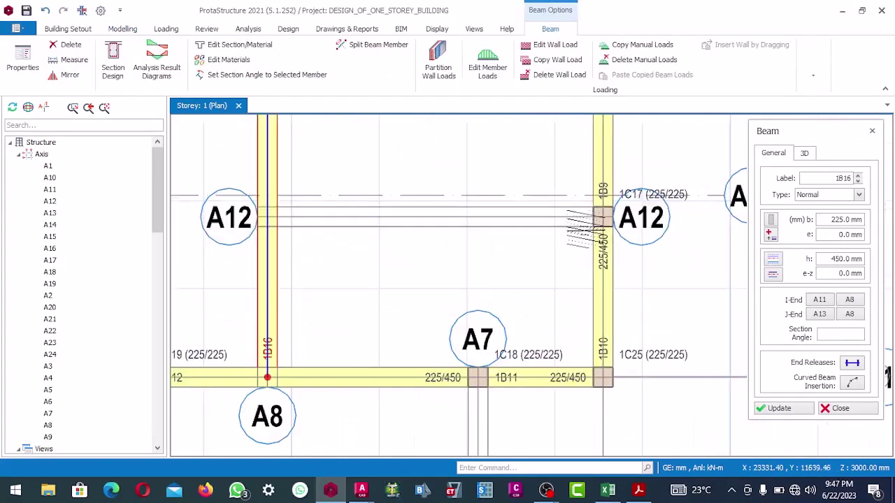
scroll(598, 215, down, 2)
scroll(420, 216, up, 1)
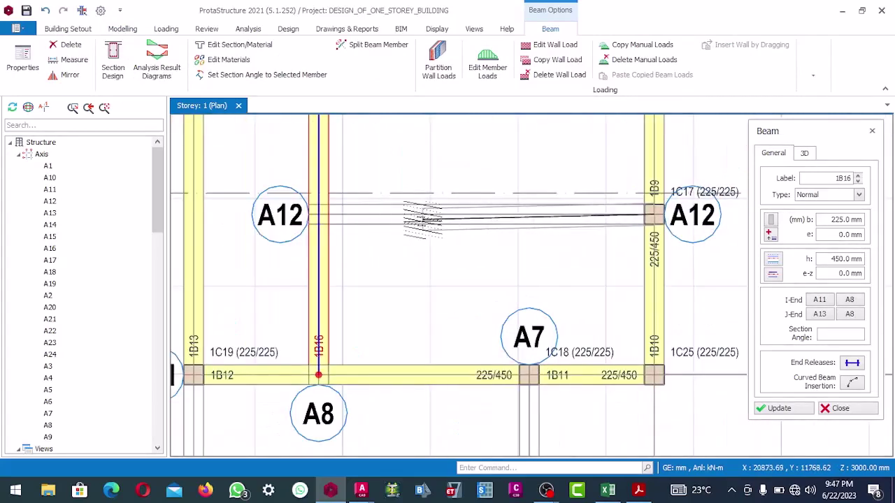
click(318, 215)
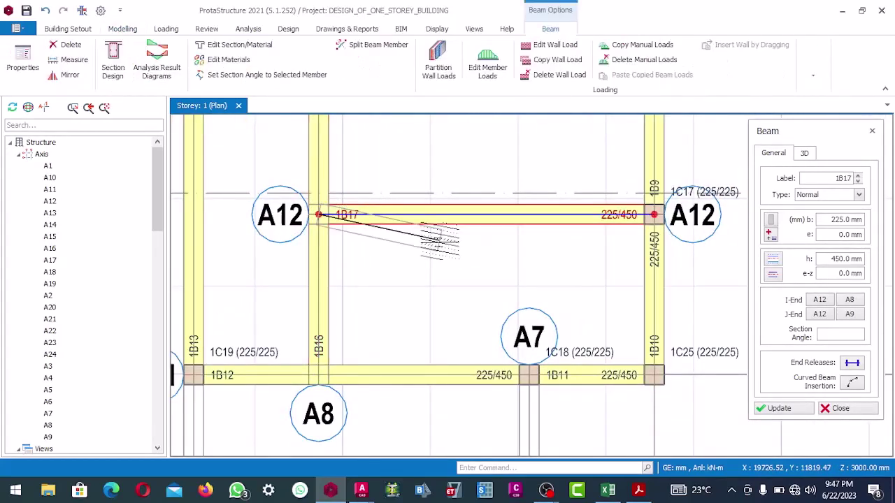
Insert a 225 x 450 mm beam along axis A7 from axis A11 to axis A10
scroll(439, 242, down, 3)
scroll(451, 234, up, 5)
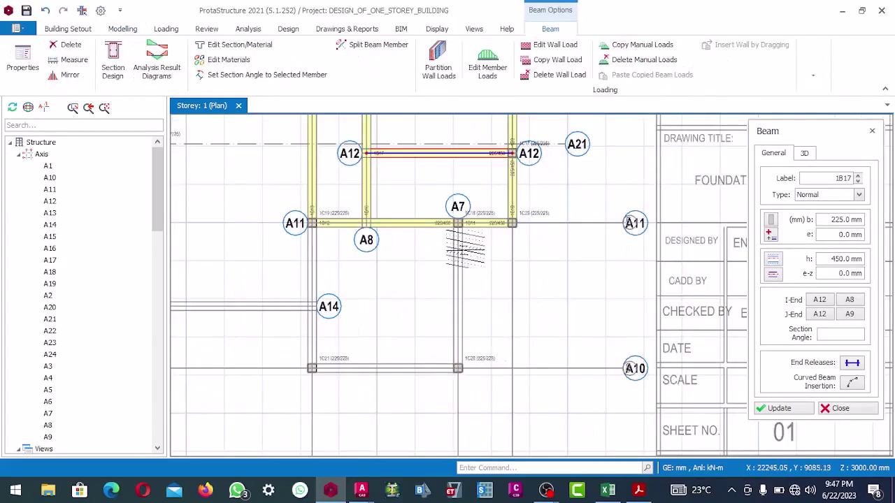
scroll(455, 225, up, 1)
scroll(446, 179, down, 3)
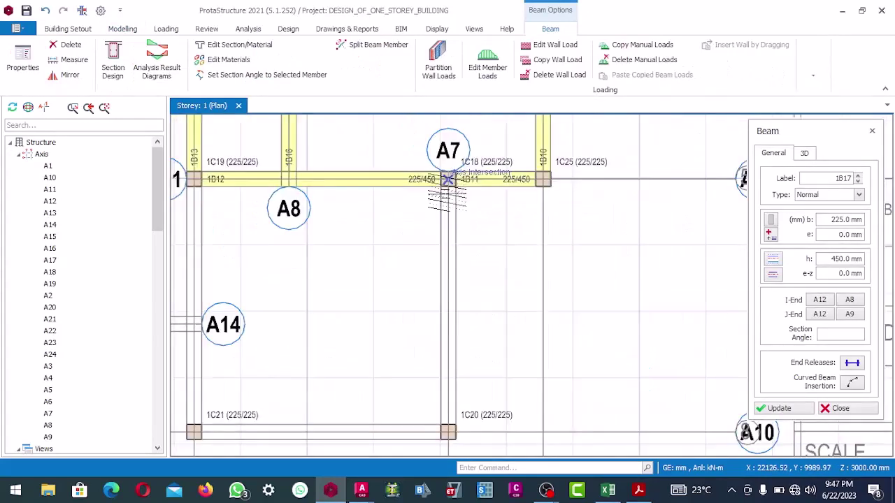
scroll(439, 302, up, 4)
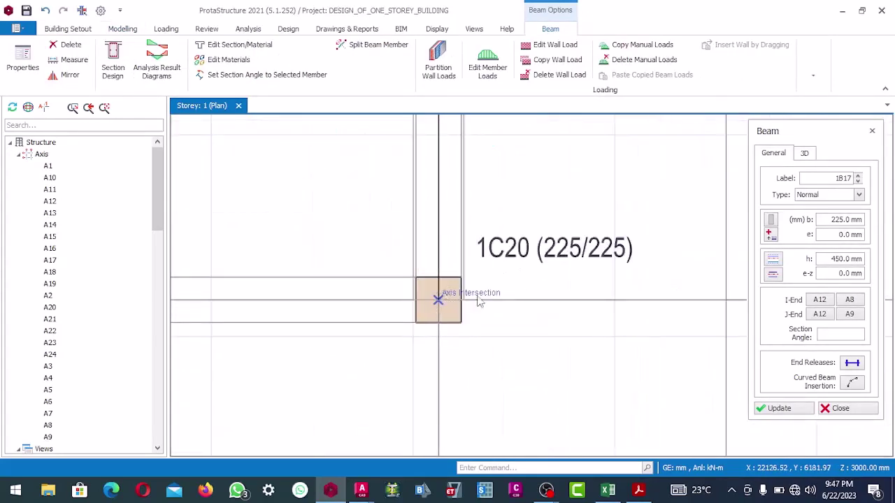
click(479, 301)
Continue the beams along axis A10 from A7 to A6, and along axis A6 from A10 to A11
scroll(480, 300, down, 3)
scroll(406, 292, up, 4)
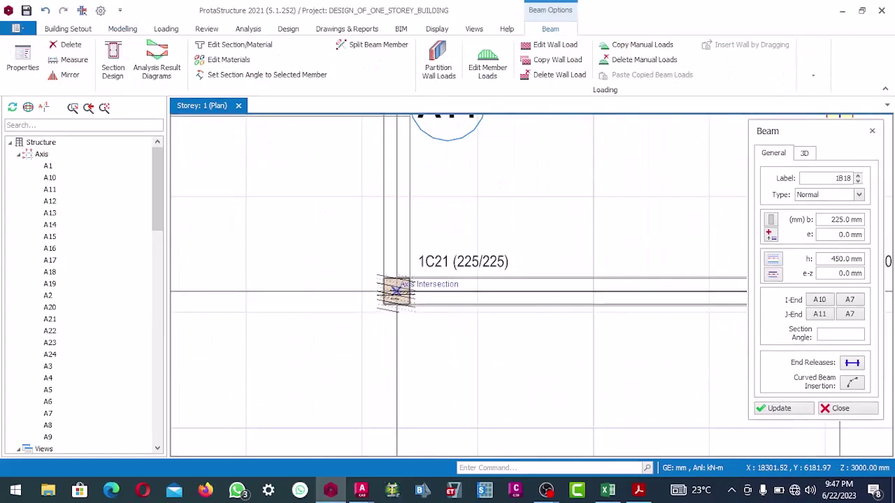
click(397, 291)
scroll(399, 306, down, 3)
scroll(401, 136, up, 3)
click(400, 136)
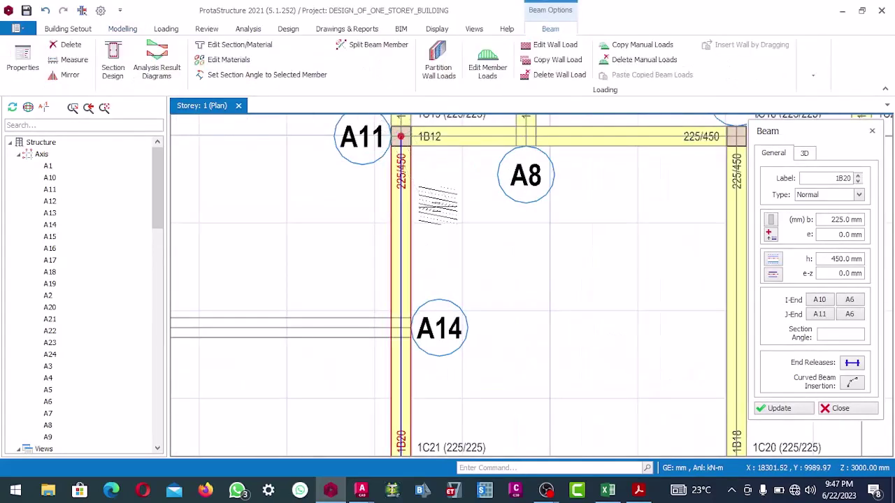
Insert the 225 x 450 mm beams along axis A14 from axis A4 to axis A6
scroll(437, 205, down, 3)
scroll(252, 251, up, 3)
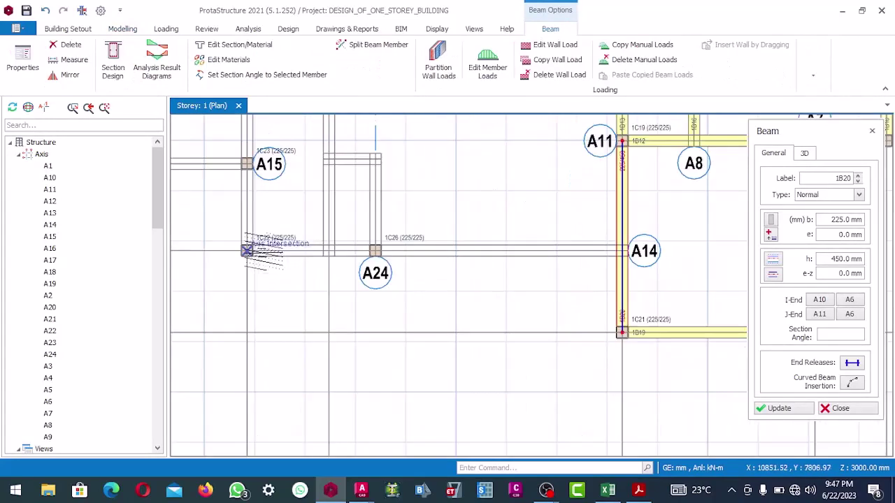
scroll(246, 250, up, 2)
scroll(304, 258, down, 3)
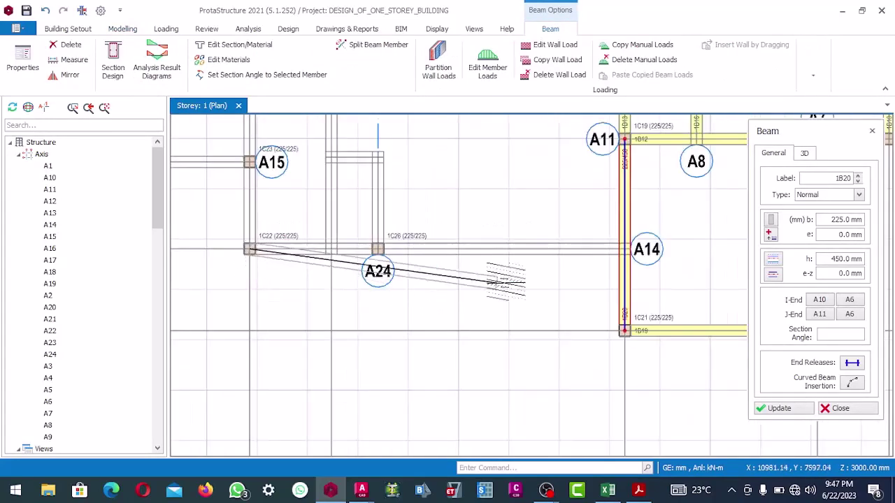
scroll(586, 250, up, 3)
click(639, 244)
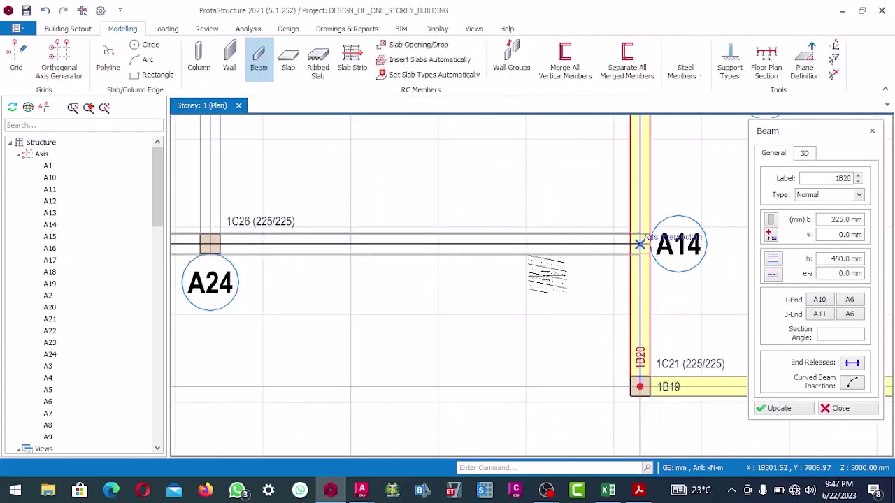
Insert the 225 x 450 mm beams along axis A21 from axis A4 to axis A6
scroll(547, 275, down, 3)
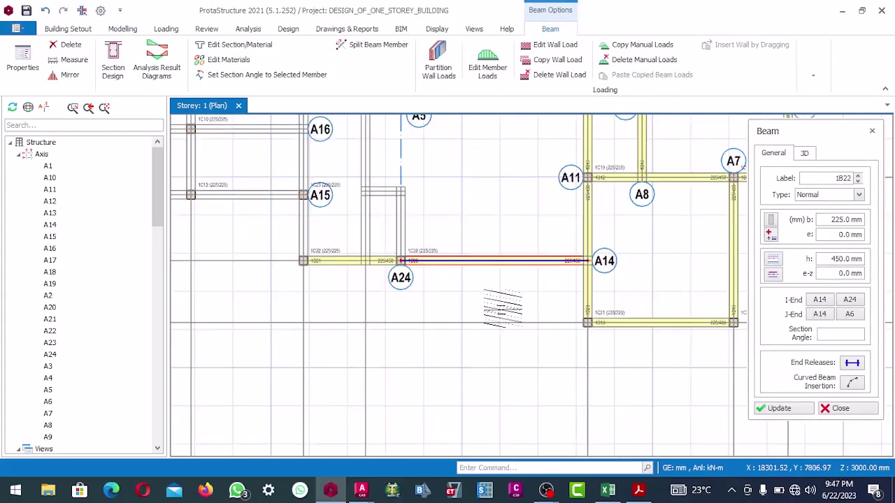
scroll(447, 213, up, 2)
scroll(448, 214, up, 4)
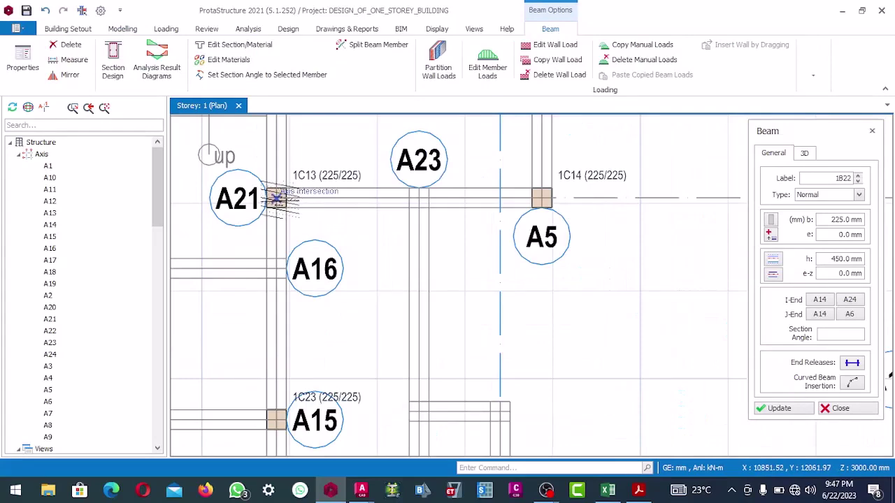
scroll(276, 198, down, 3)
scroll(518, 206, up, 3)
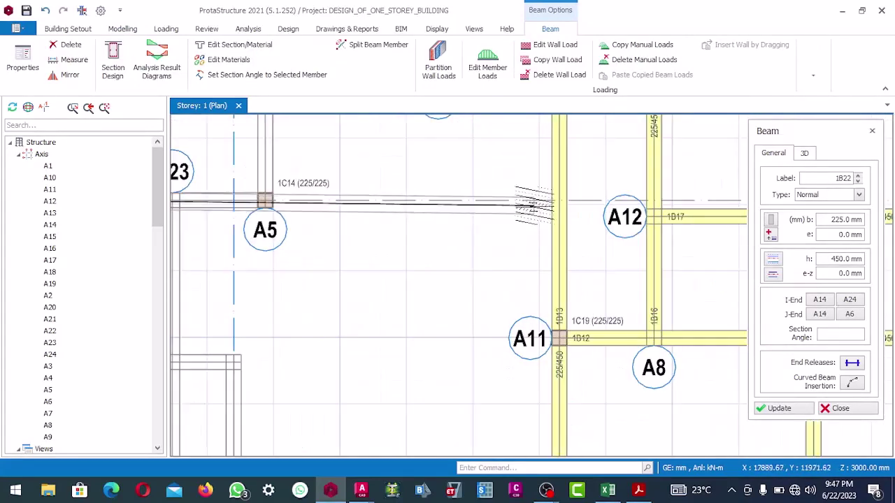
click(542, 229)
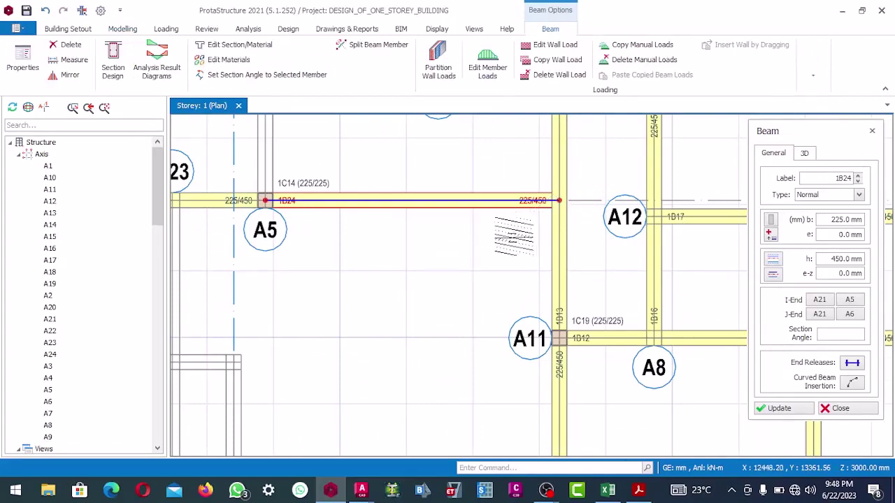
Insert the 225 x 450 mm beams along axis A5 from axis A21 to axis A22
scroll(514, 236, down, 3)
scroll(441, 368, up, 6)
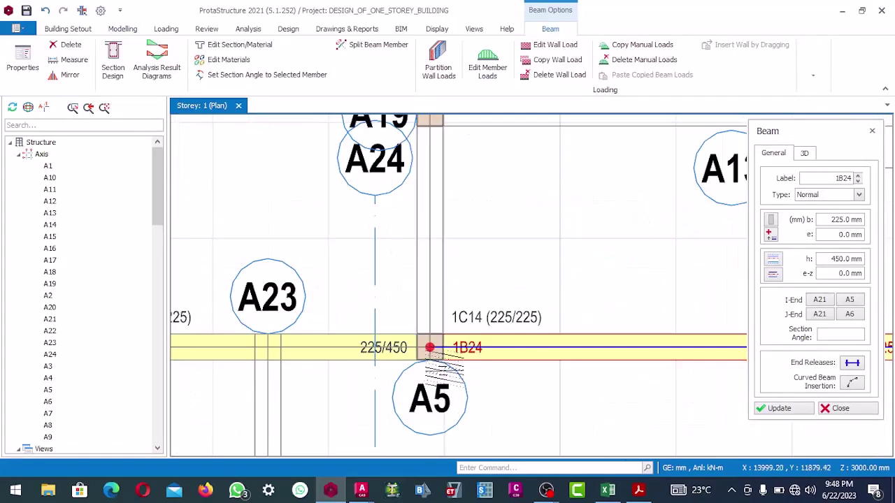
scroll(431, 347, down, 5)
scroll(429, 202, up, 5)
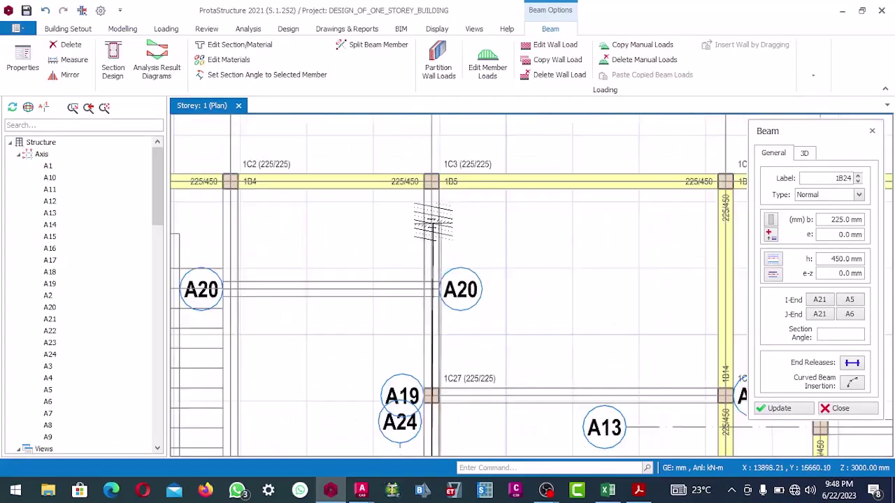
click(430, 156)
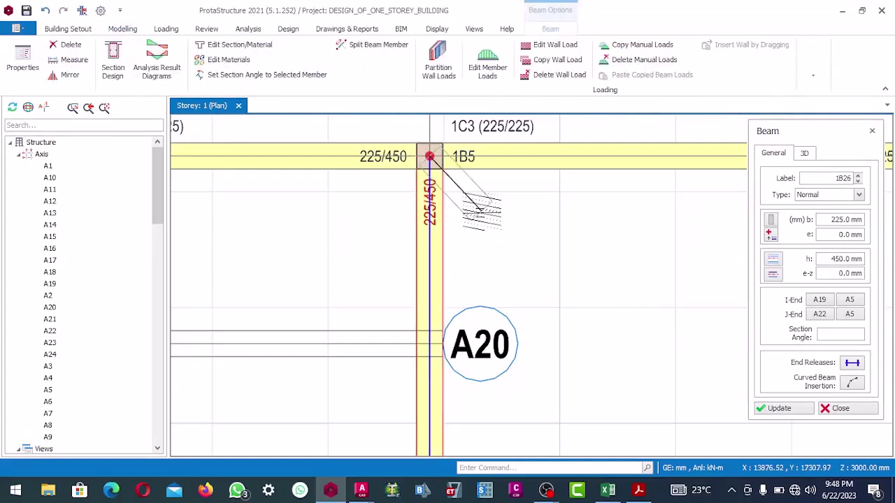
Insert the 225 x 450 mm beams along axis A4 from axis A22 to axis A14
scroll(481, 210, down, 4)
scroll(389, 149, up, 4)
scroll(390, 149, down, 4)
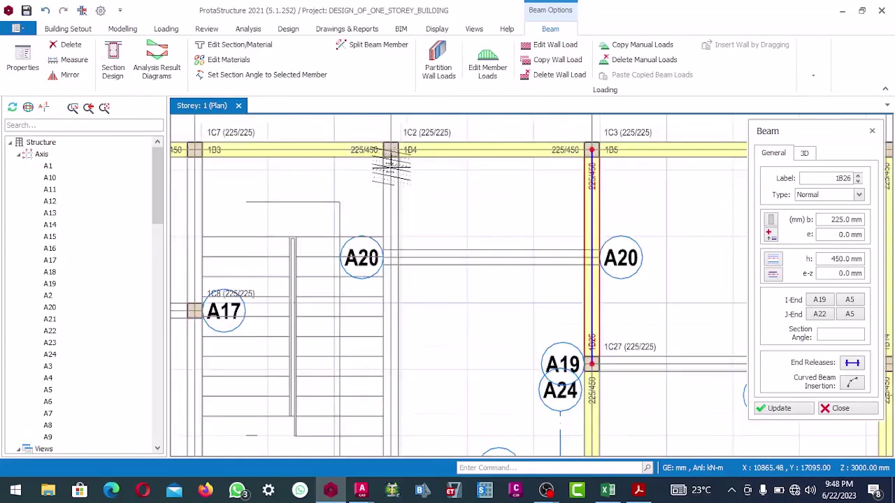
scroll(393, 350, up, 4)
scroll(395, 350, up, 4)
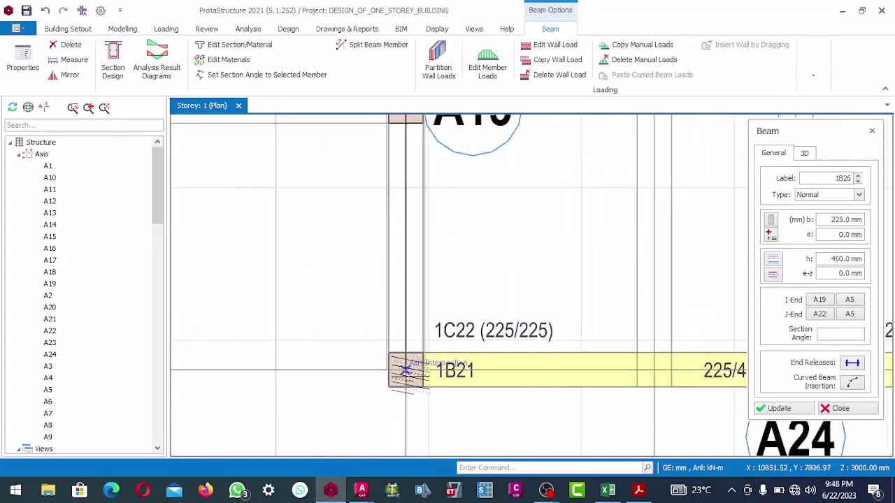
click(408, 372)
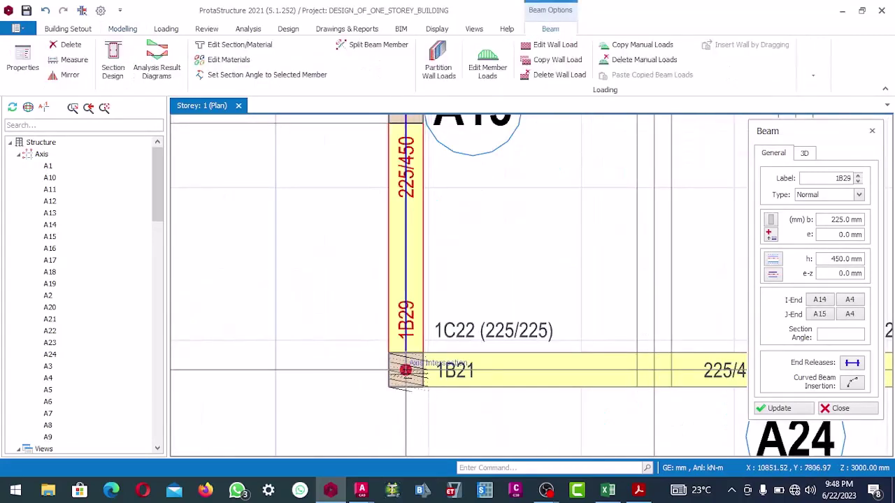
Insert the 225 x 450 mm beams along axis A15 from axis A1 to axis A4
scroll(406, 371, down, 4)
scroll(238, 308, up, 4)
scroll(218, 299, up, 1)
click(218, 298)
scroll(218, 298, down, 4)
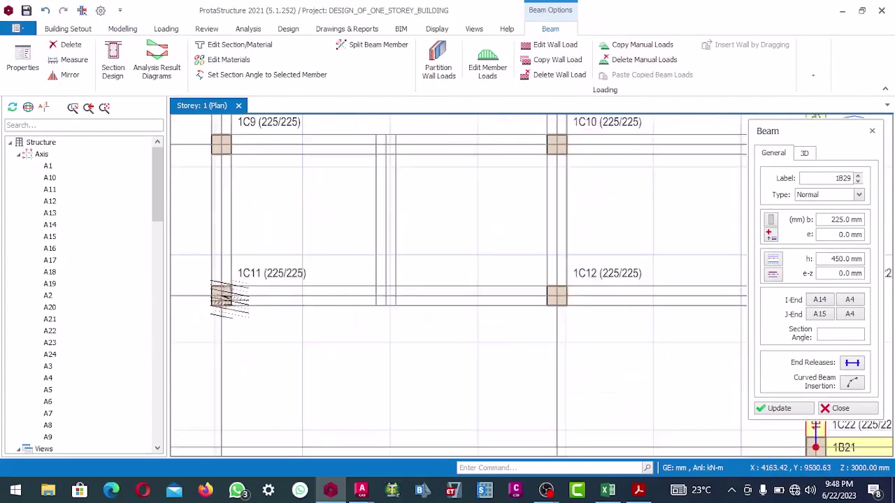
scroll(492, 318, up, 4)
scroll(491, 307, up, 1)
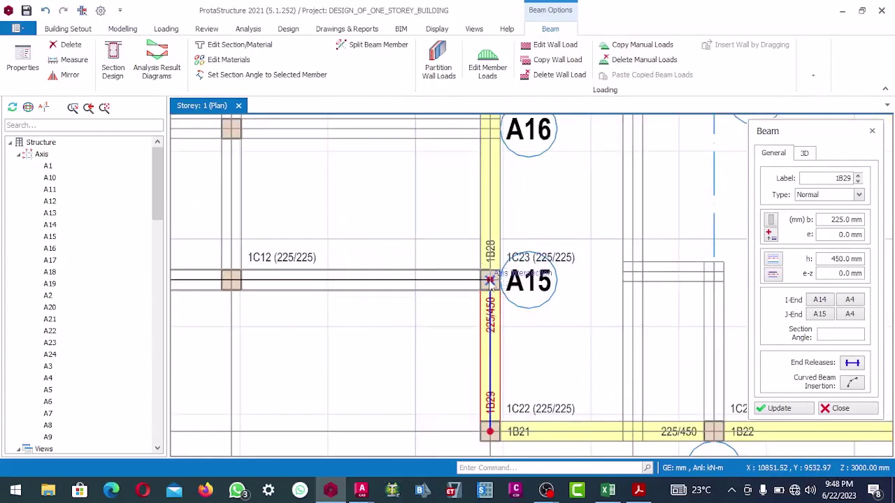
click(489, 280)
Insert a 225 x 450 mm beam along axis A23 from axis A14 to axis A21
scroll(490, 280, down, 4)
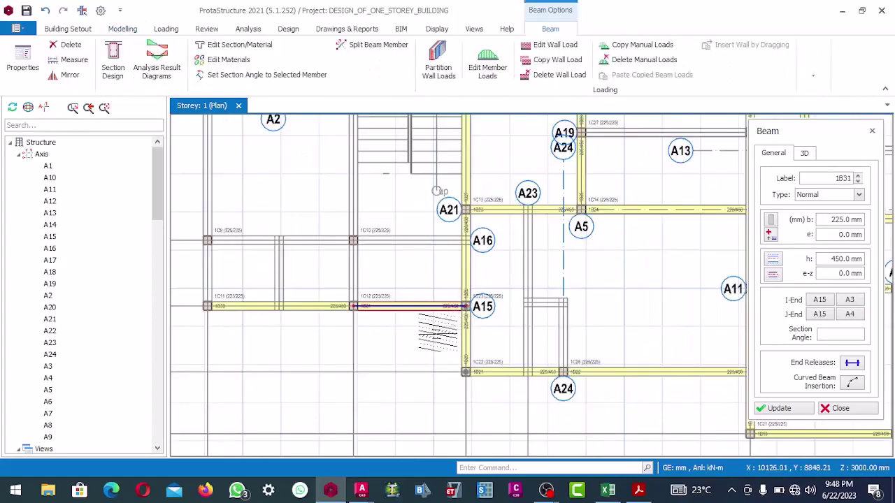
scroll(563, 372, down, 3)
scroll(514, 350, up, 4)
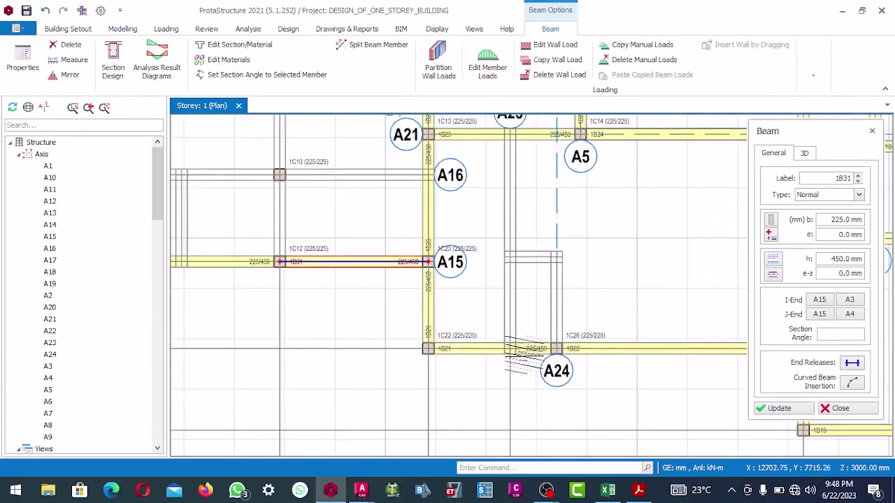
scroll(517, 182, up, 2)
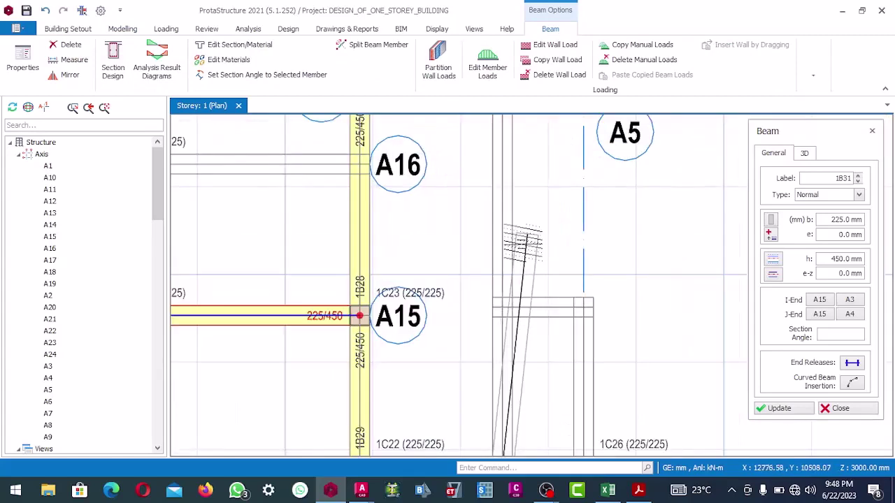
scroll(514, 161, down, 1)
click(512, 145)
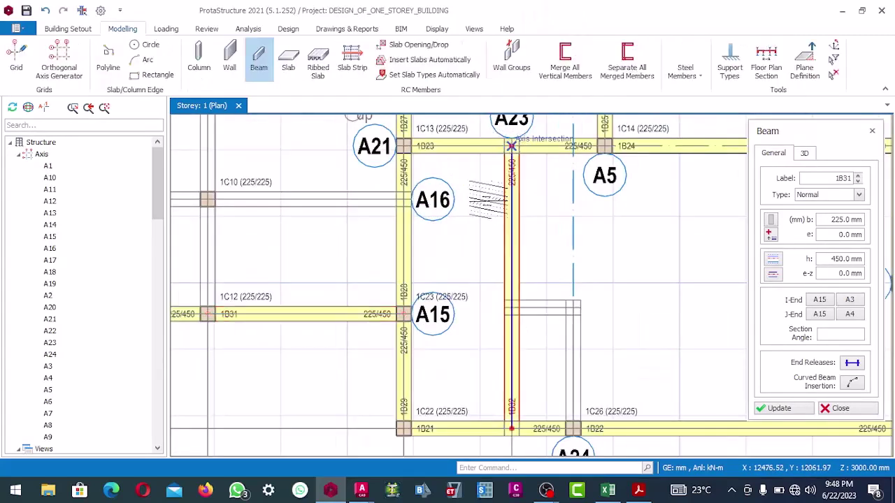
Insert the 225 x 450 mm beams along axis A1 from axis A15 to axis A22
scroll(450, 260, down, 2)
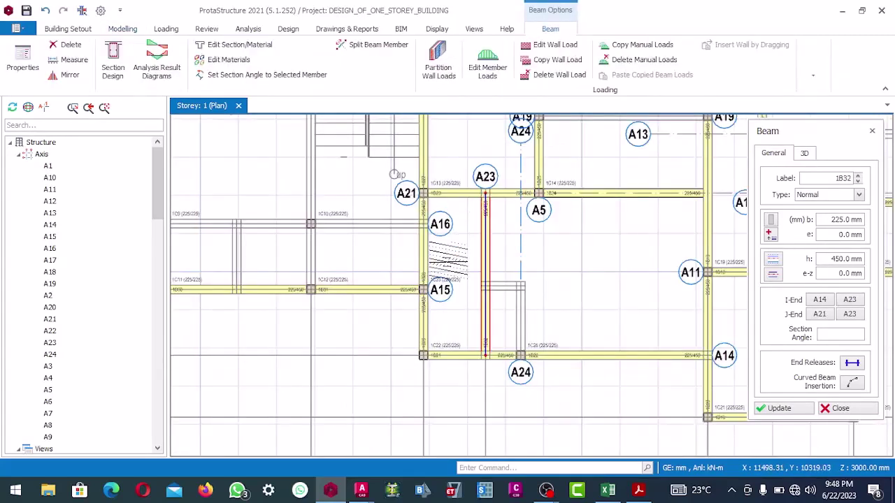
scroll(458, 273, down, 2)
scroll(384, 263, up, 4)
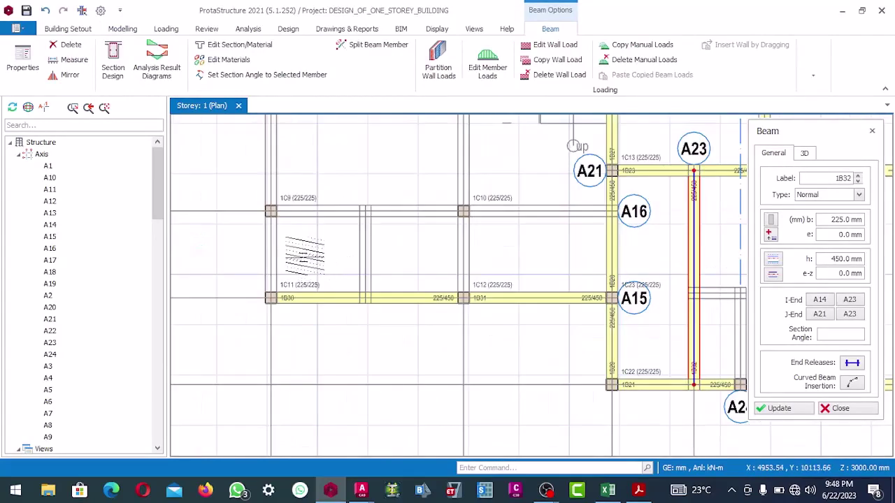
scroll(271, 298, down, 3)
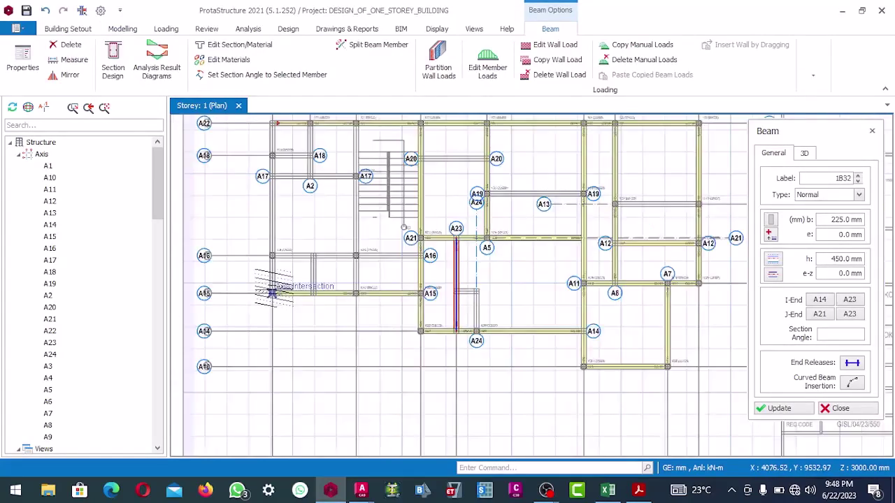
scroll(257, 242, up, 5)
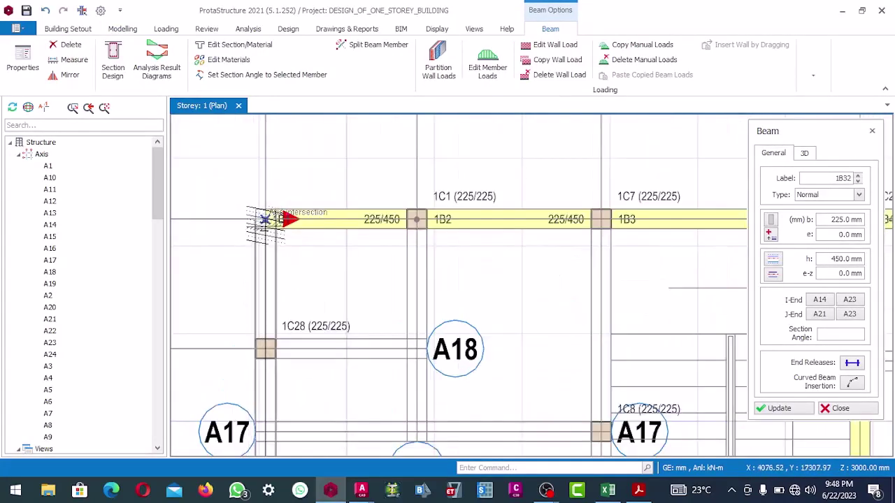
click(266, 223)
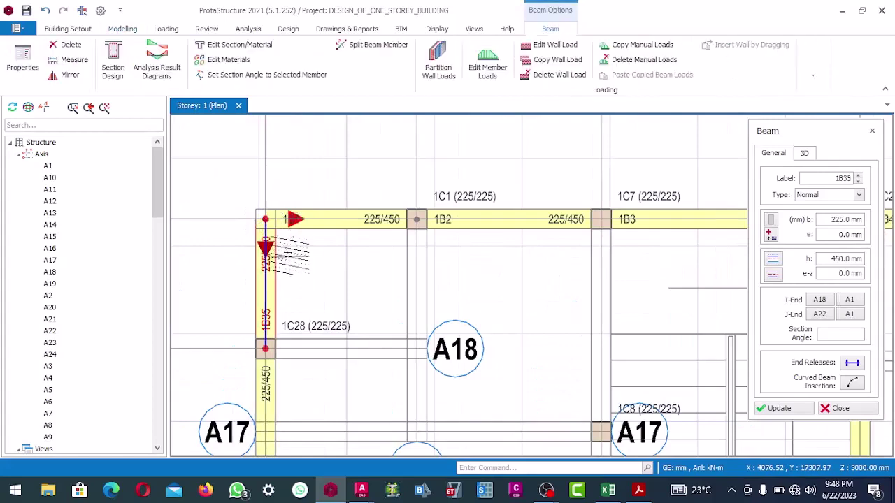
Insert a 225 x 450 mm beam along axis A17 from axis A3 to axis A1
scroll(283, 241, down, 2)
scroll(300, 224, up, 2)
scroll(298, 238, down, 2)
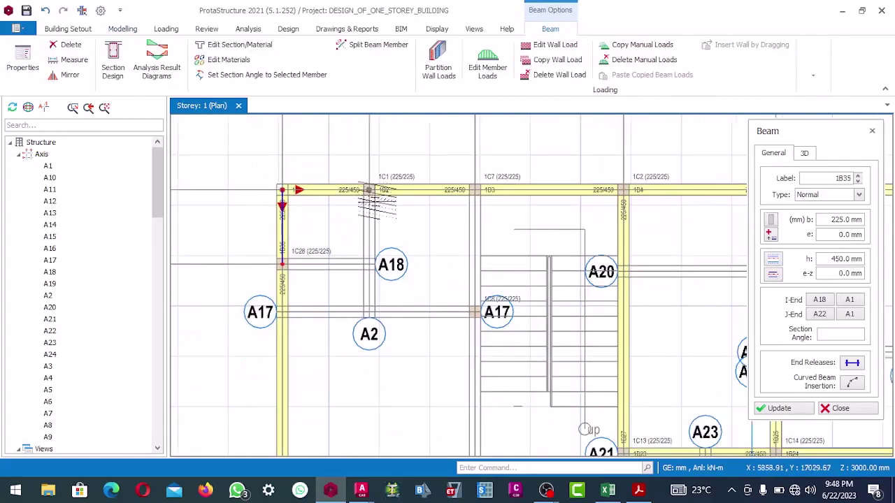
scroll(308, 203, up, 3)
scroll(358, 176, down, 2)
scroll(353, 223, up, 1)
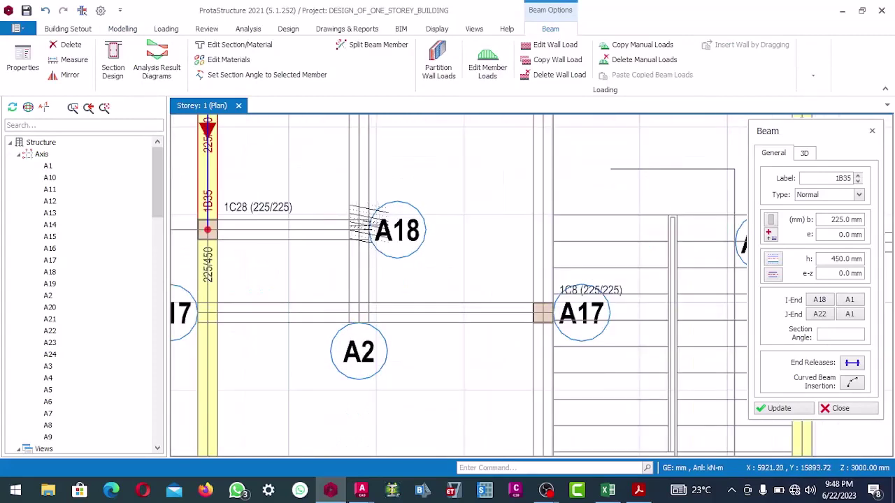
click(542, 312)
scroll(542, 312, down, 2)
scroll(352, 326, up, 2)
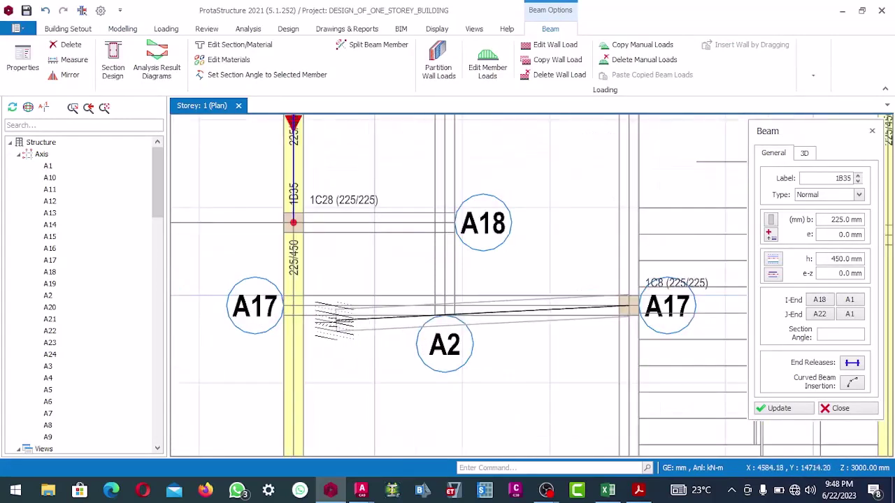
click(293, 305)
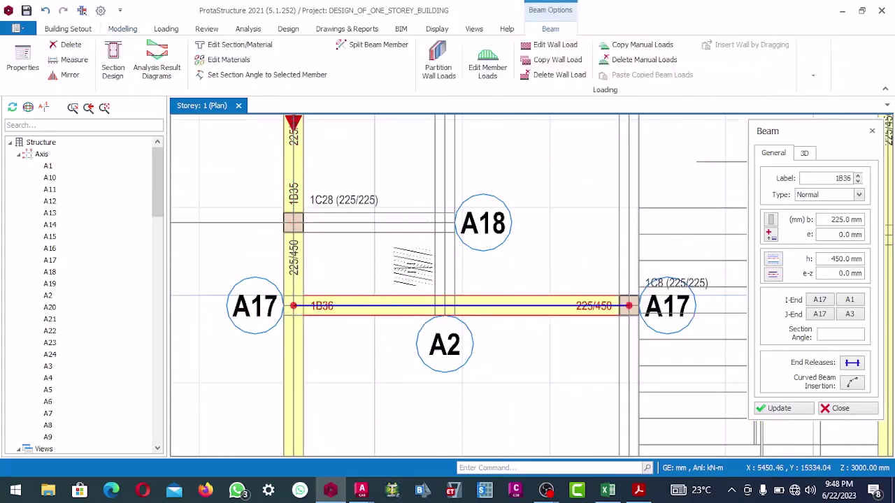
Insert the 225 x 450 mm beams along axis A3 from axis A22 to axis A15
scroll(413, 265, down, 2)
scroll(537, 178, up, 2)
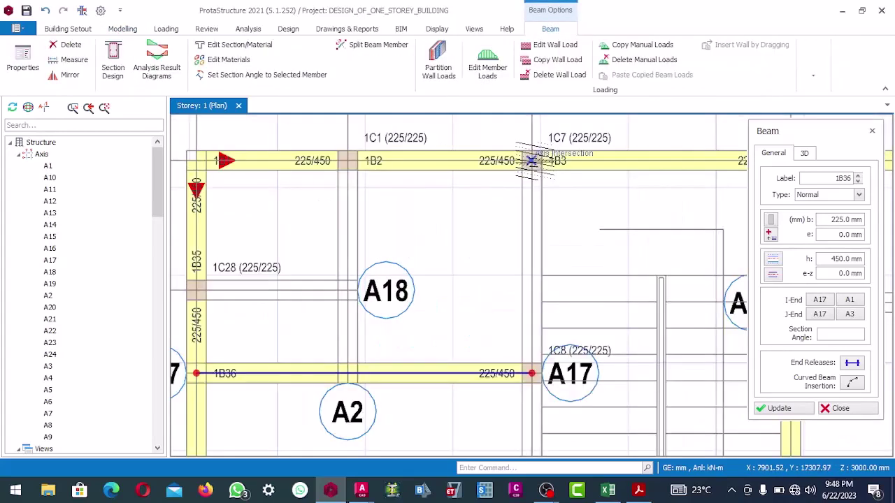
scroll(532, 162, down, 2)
scroll(635, 205, up, 3)
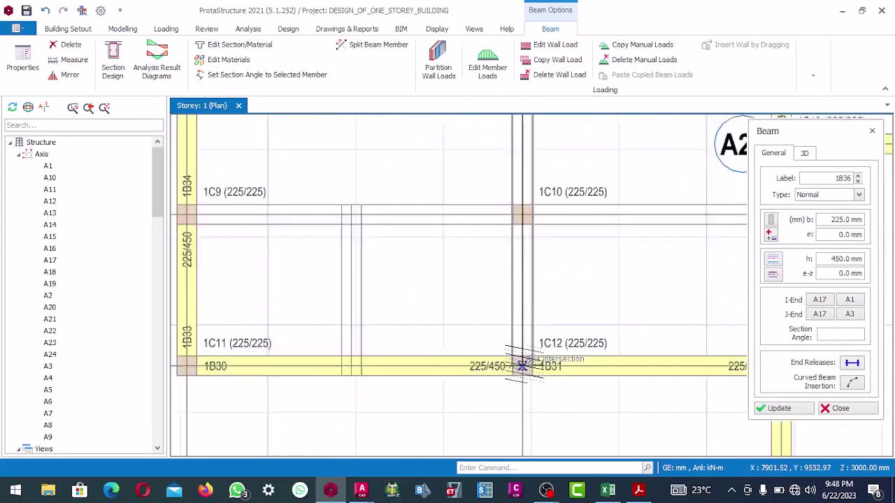
click(522, 368)
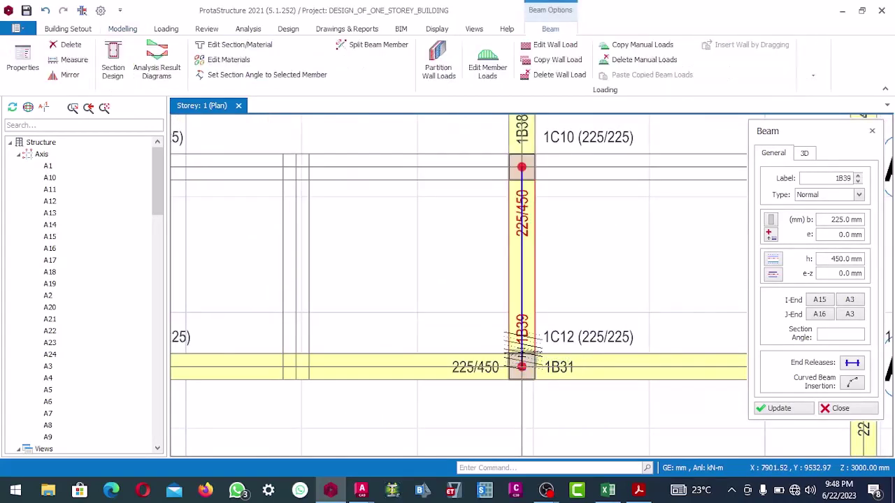
Insert the 225 x 450 mm beams along axis A16 from axis A1 to axis A4
scroll(517, 344, down, 2)
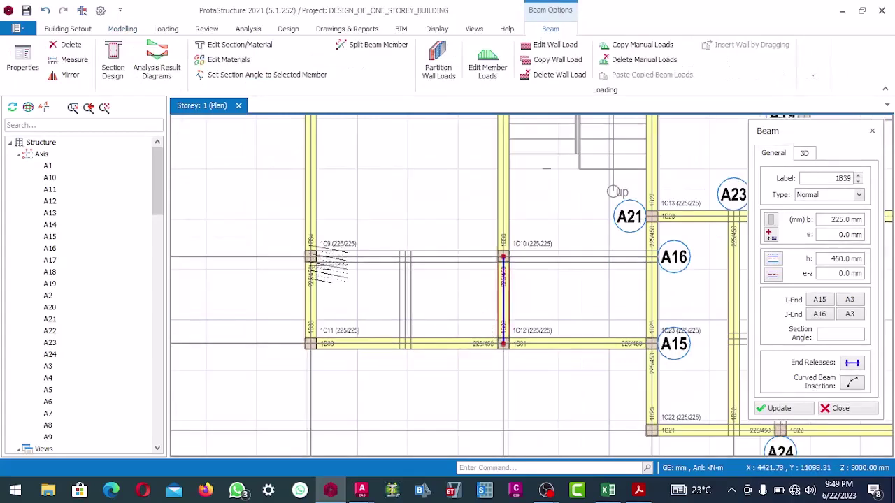
scroll(308, 262, up, 3)
scroll(298, 252, down, 2)
scroll(540, 206, up, 1)
scroll(569, 170, down, 1)
scroll(516, 208, up, 2)
scroll(549, 263, up, 1)
click(530, 260)
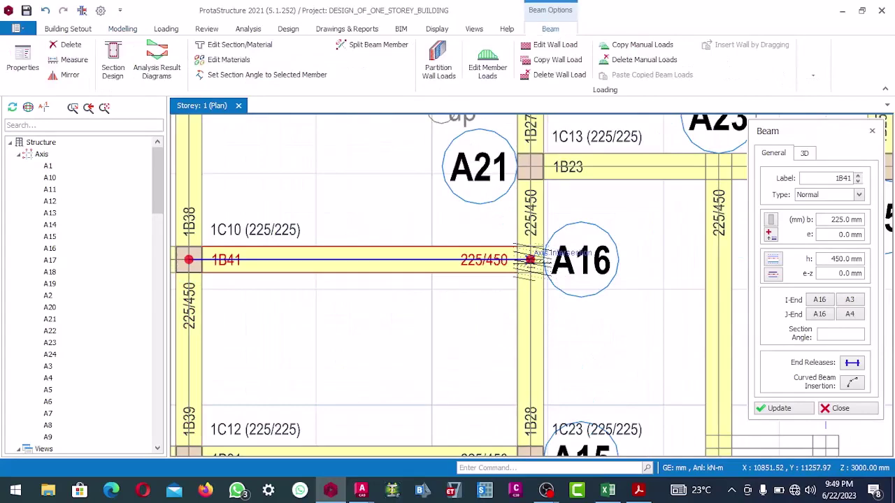
Insert a 225 x 450 mm beam along axis A13 from axis A9 to axis A8
scroll(412, 329, down, 3)
scroll(465, 332, up, 2)
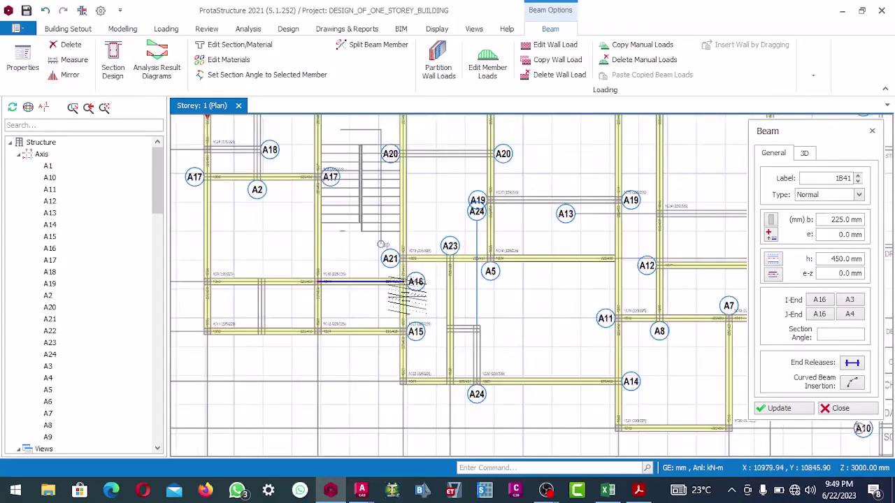
scroll(432, 304, down, 3)
middle_drag(432, 304, 392, 308)
scroll(700, 343, up, 1)
middle_drag(699, 342, 628, 380)
scroll(548, 289, down, 3)
scroll(601, 280, up, 4)
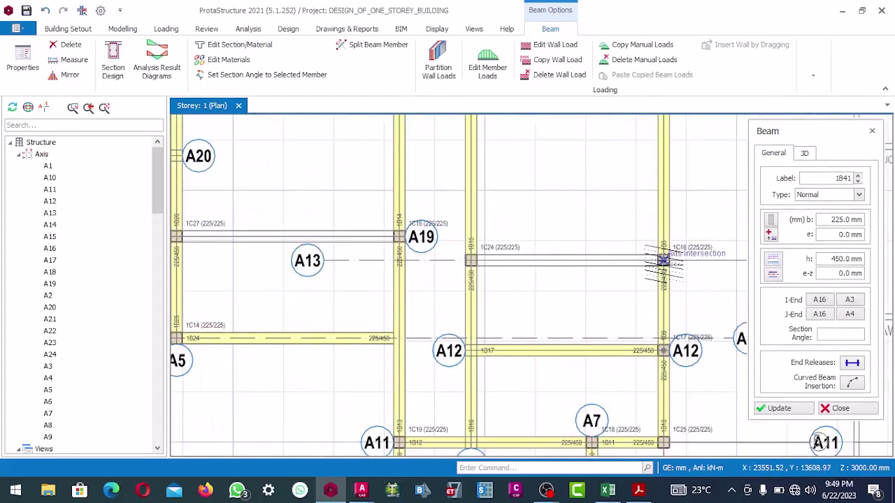
scroll(662, 260, up, 2)
click(662, 261)
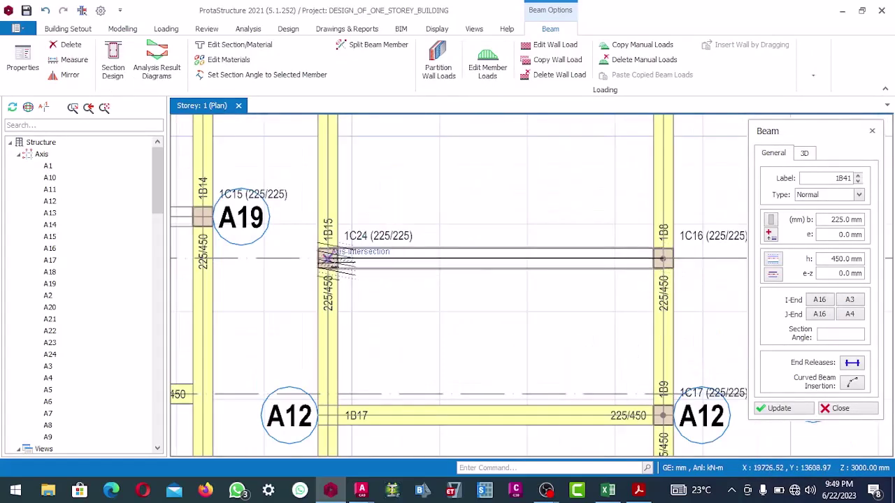
click(328, 259)
click(327, 258)
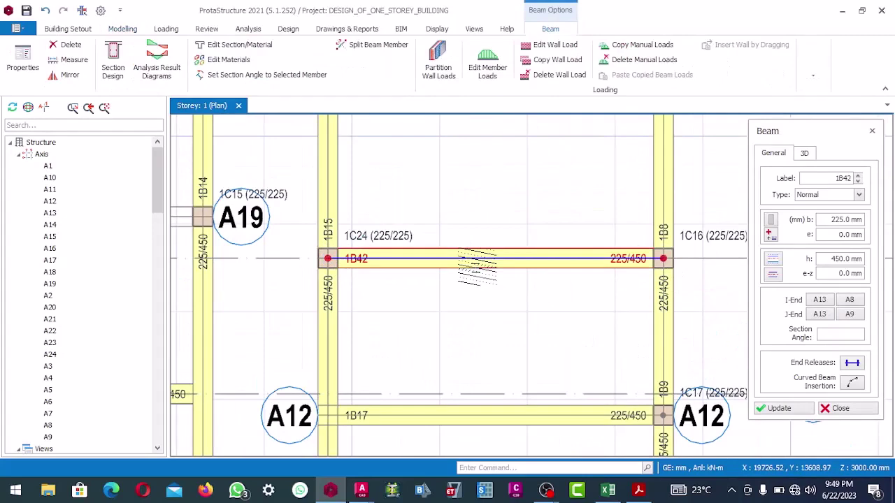
Insert a 225 x 450 mm beam along axis A19 from axis A5 to axis A6
scroll(478, 268, down, 4)
scroll(308, 276, up, 4)
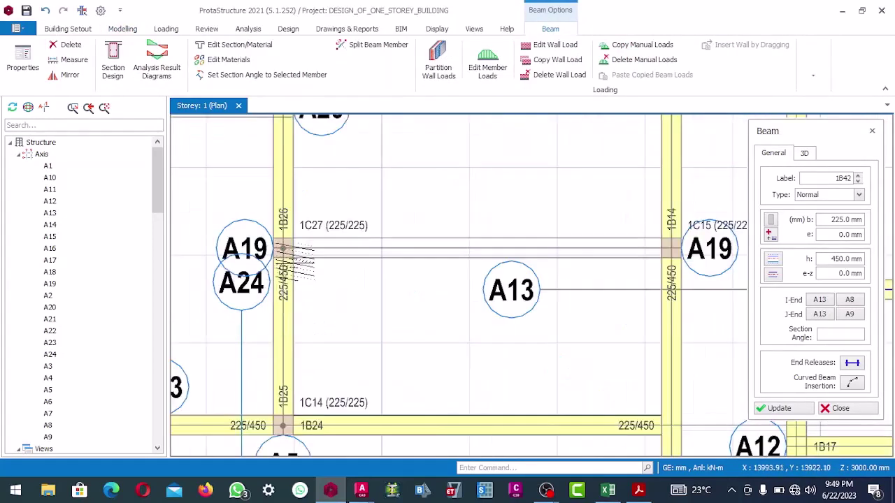
scroll(283, 251, down, 2)
scroll(284, 252, up, 2)
click(287, 254)
click(672, 256)
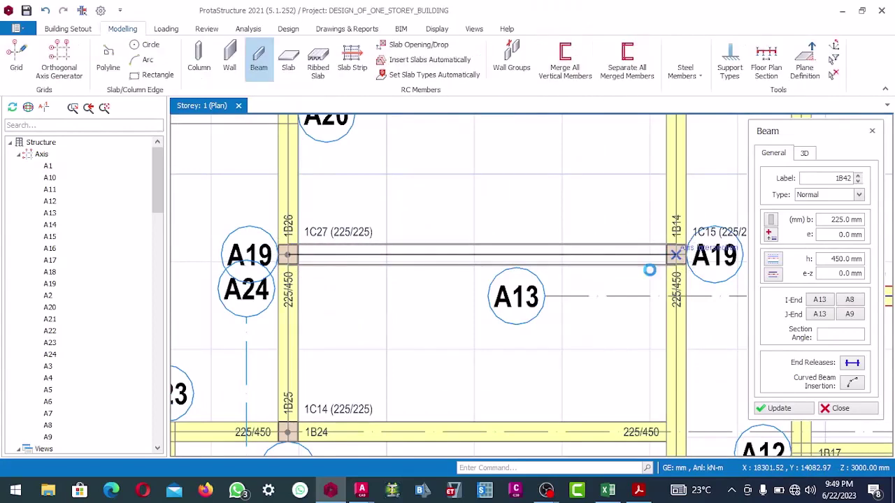
Insert a 225 x 450 mm beam along axis A20 from axis A4 to axis A5
scroll(639, 276, down, 3)
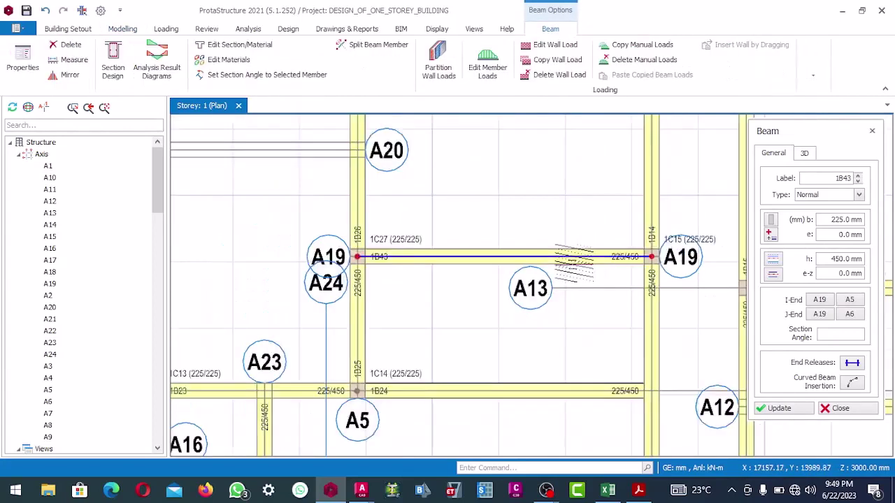
scroll(425, 221, up, 3)
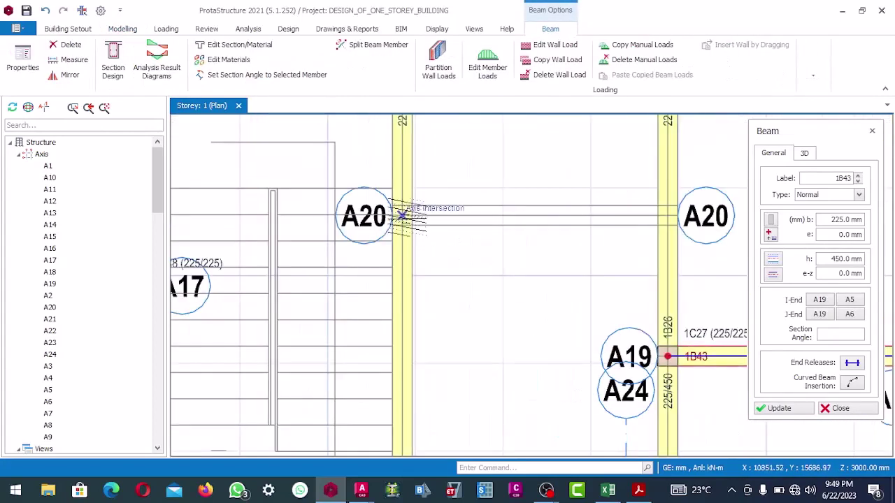
click(403, 215)
click(670, 215)
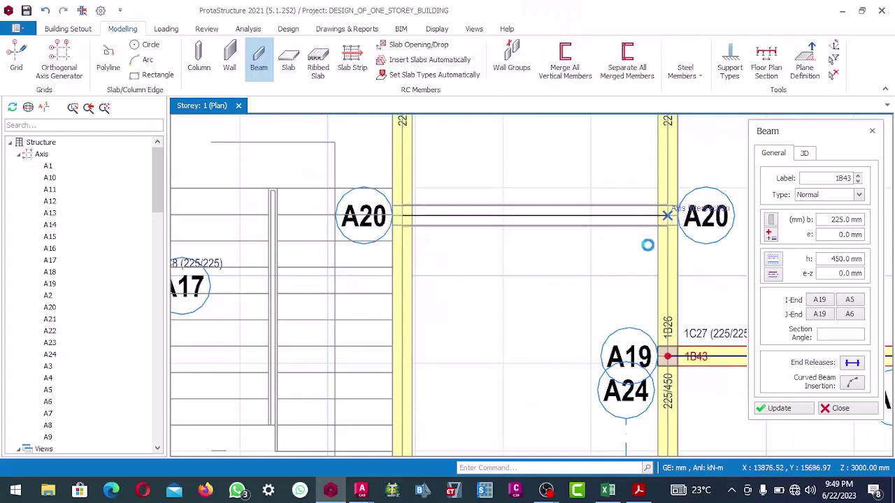
Insert 225 x 450 mm beams along axis A2 from A22 to A17 and along axis A18 from A1 to A2
scroll(644, 246, down, 2)
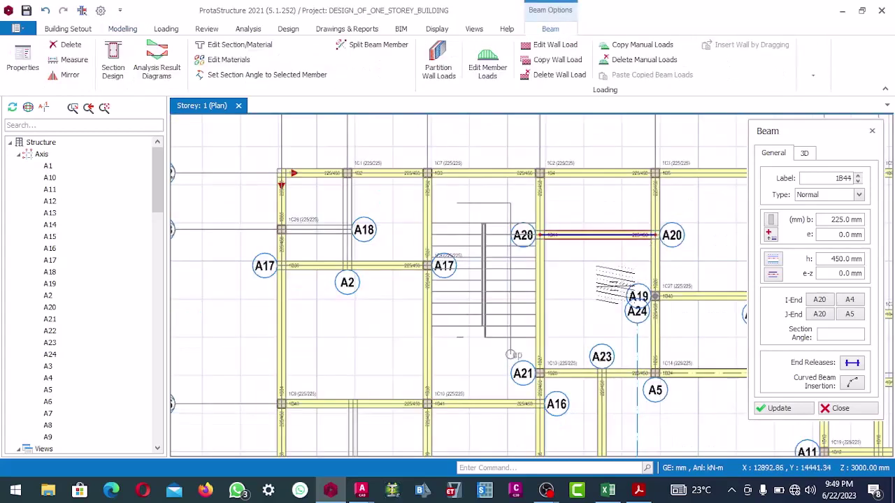
scroll(348, 174, up, 2)
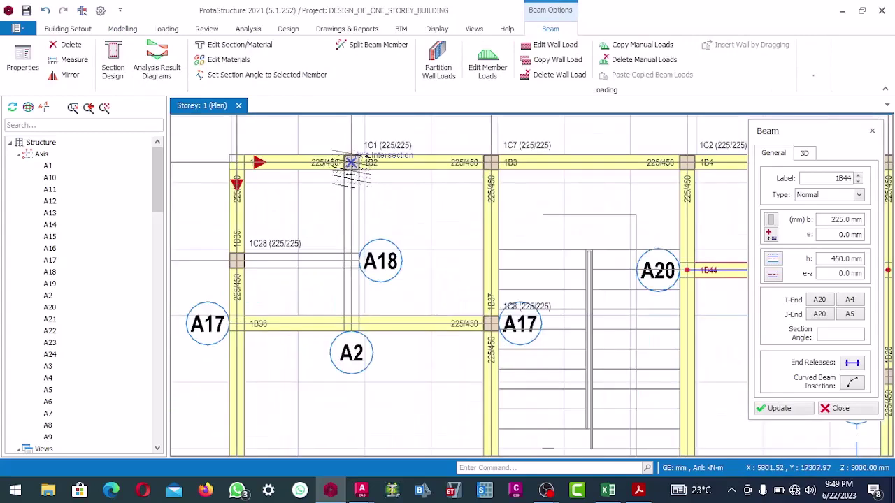
click(350, 162)
click(351, 324)
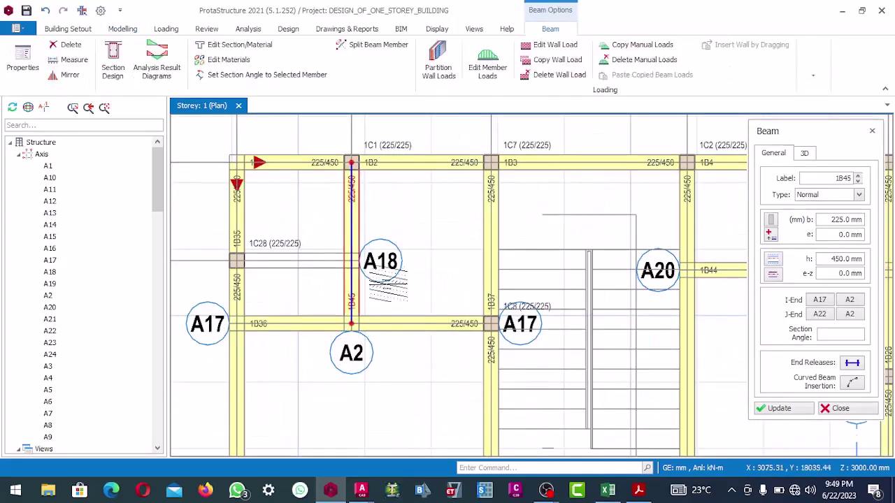
click(236, 260)
click(353, 263)
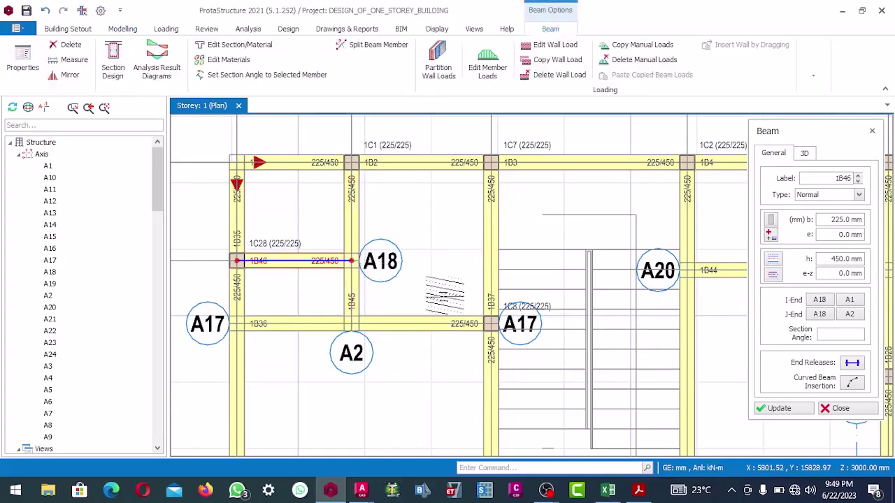
Inspect the storey plan for axes still missing beams and end the beam insertion
scroll(439, 260, down, 3)
scroll(497, 305, up, 4)
scroll(498, 306, down, 3)
scroll(503, 329, up, 3)
scroll(508, 346, down, 2)
scroll(509, 387, up, 2)
scroll(490, 350, down, 5)
scroll(499, 400, up, 3)
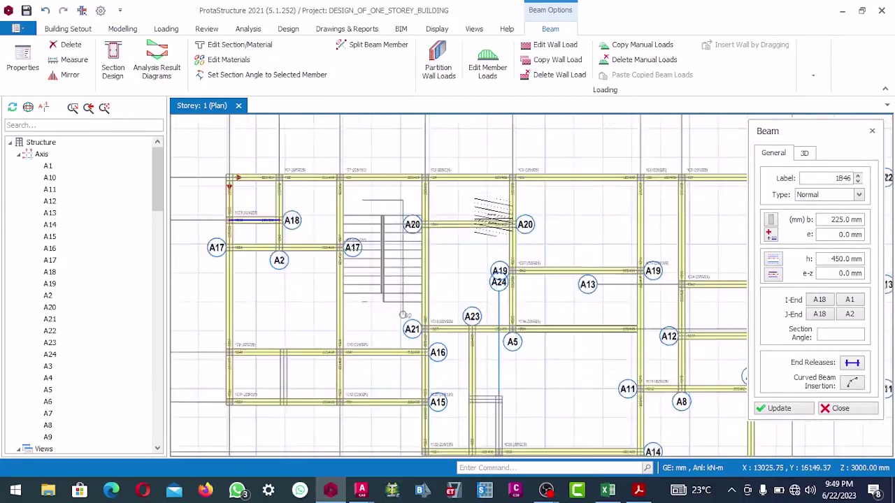
scroll(489, 224, up, 4)
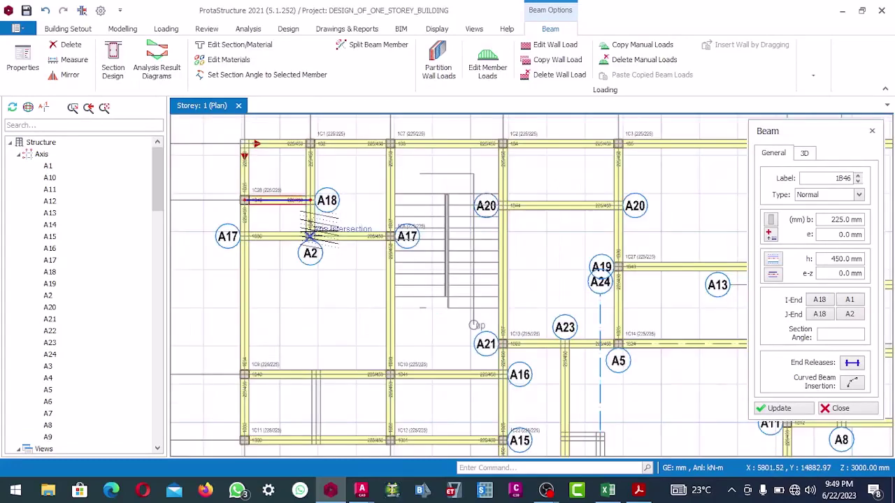
key(Escape)
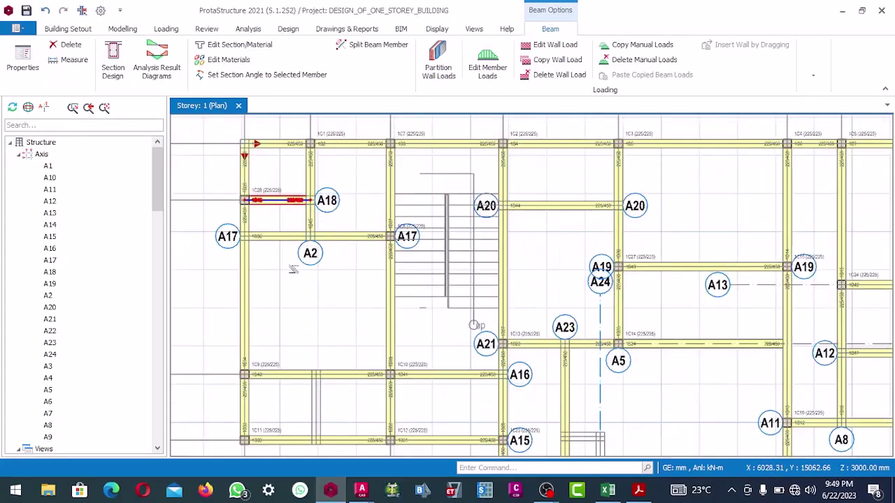
scroll(293, 269, down, 5)
scroll(413, 217, up, 6)
middle_drag(538, 196, 479, 206)
scroll(479, 207, down, 5)
scroll(364, 212, up, 6)
scroll(355, 203, down, 1)
middle_drag(355, 203, 392, 210)
scroll(393, 210, up, 2)
scroll(420, 209, down, 3)
scroll(442, 210, up, 3)
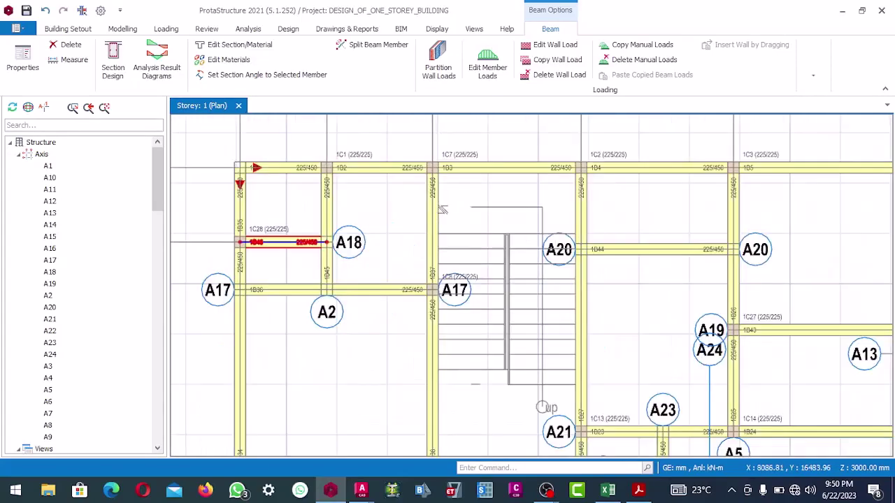
scroll(374, 210, down, 3)
scroll(363, 230, up, 2)
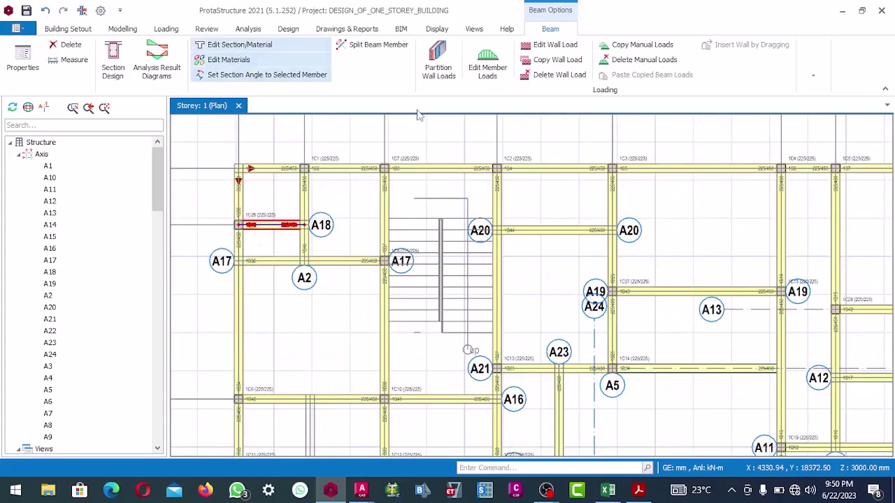
Start a beam-region slab with a thickness of 150 mm and open its load settings
click(124, 30)
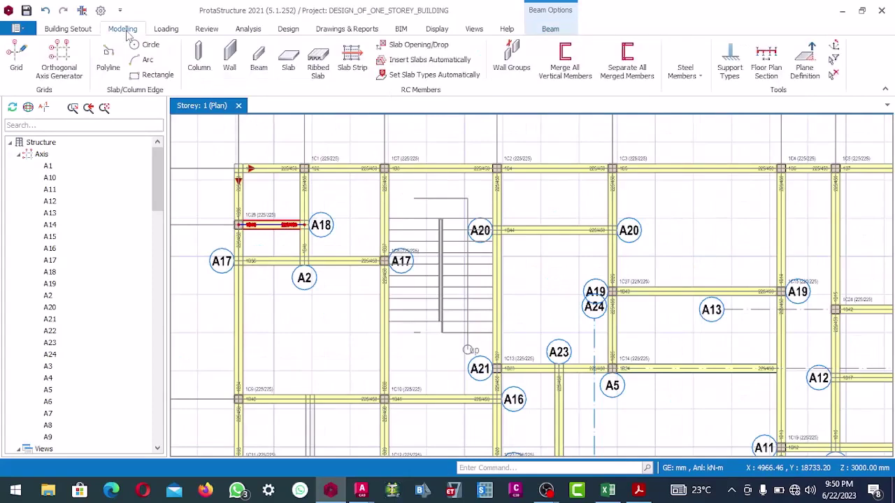
click(288, 62)
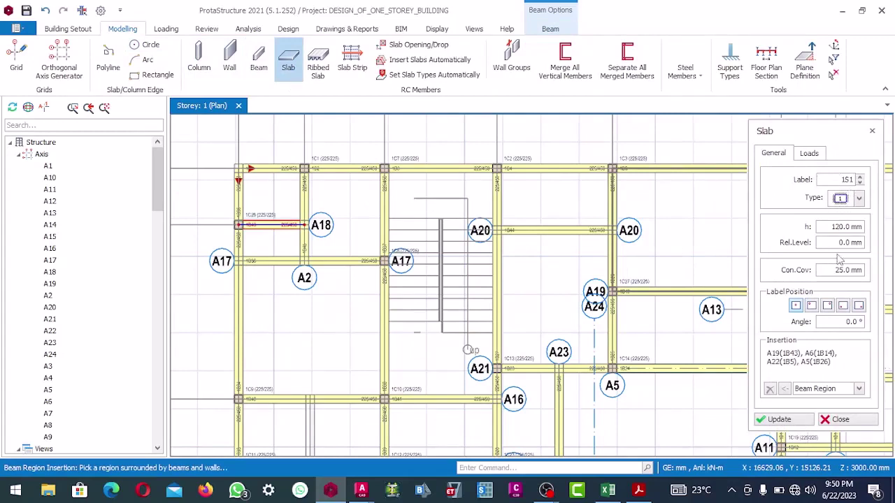
drag(830, 226, 860, 224)
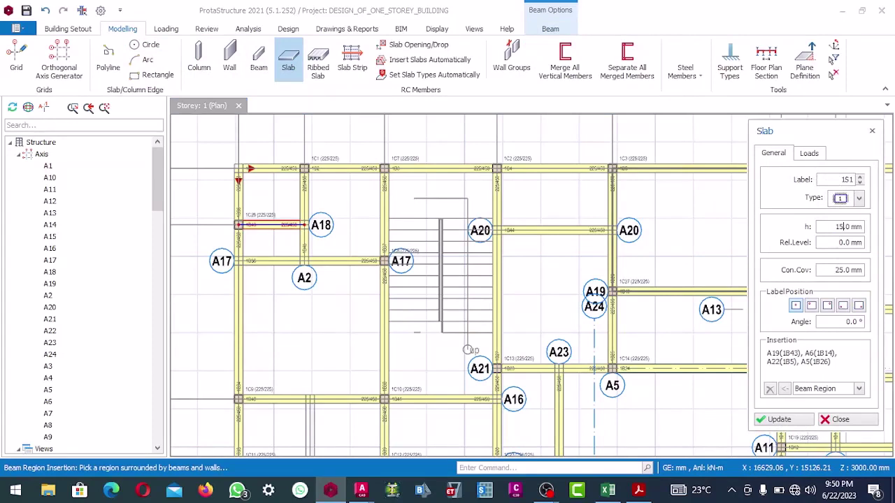
click(809, 154)
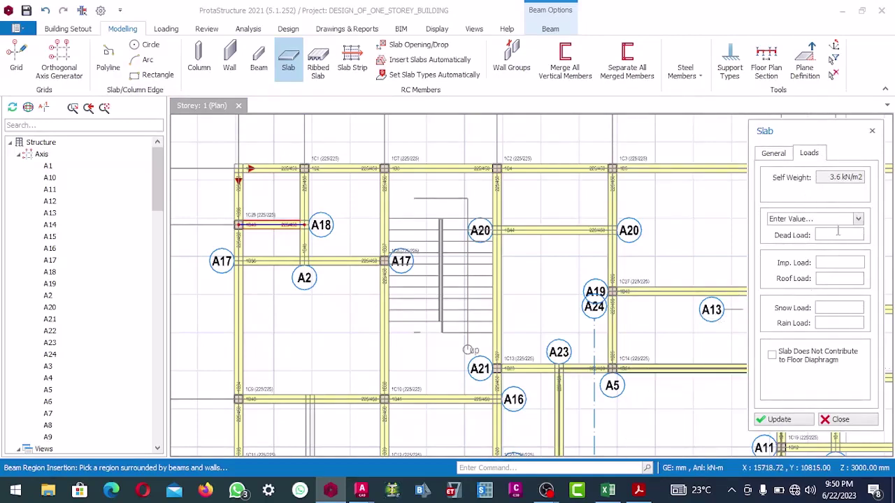
Switch to the slab design workbook in Excel and examine the design codes, material strengths, general loading and concrete cover data
click(607, 493)
scroll(369, 283, up, 12)
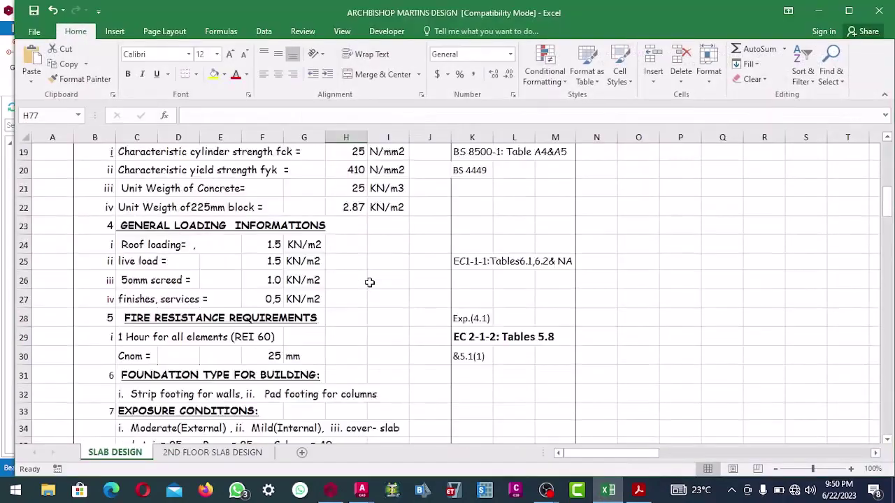
scroll(369, 283, up, 1)
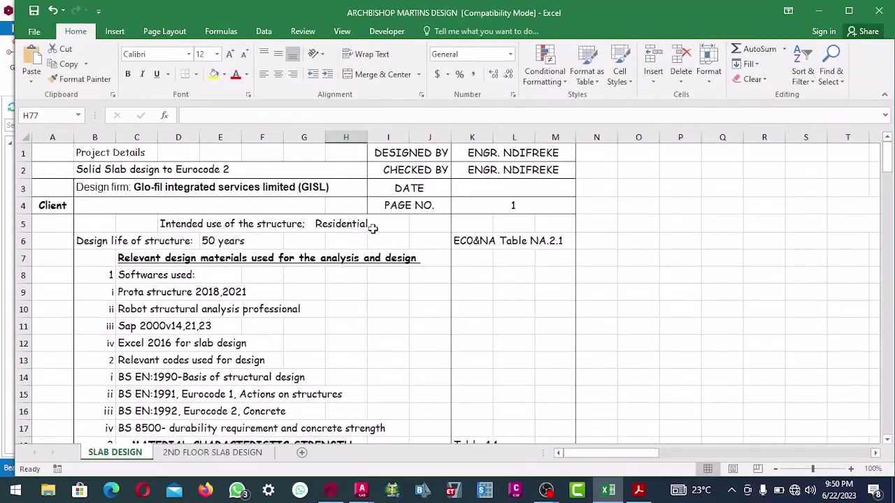
scroll(371, 227, down, 2)
scroll(330, 236, up, 2)
scroll(381, 227, down, 1)
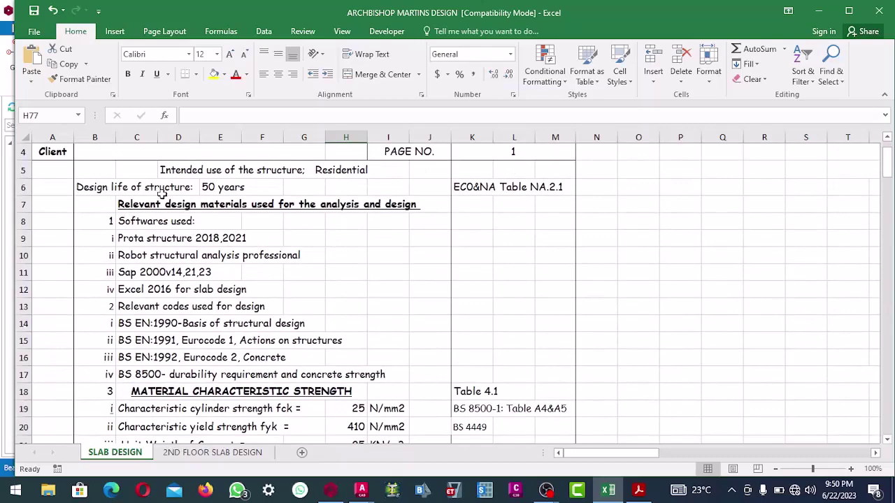
scroll(363, 240, down, 4)
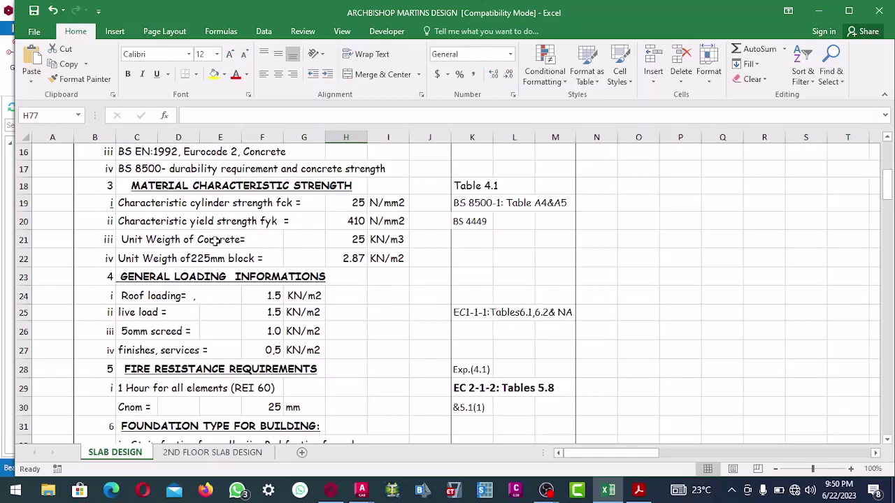
scroll(171, 227, down, 1)
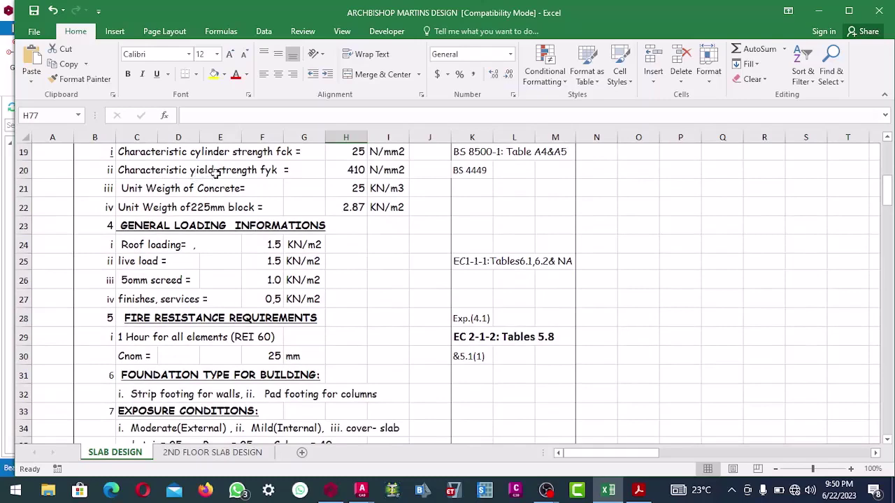
scroll(258, 176, up, 1)
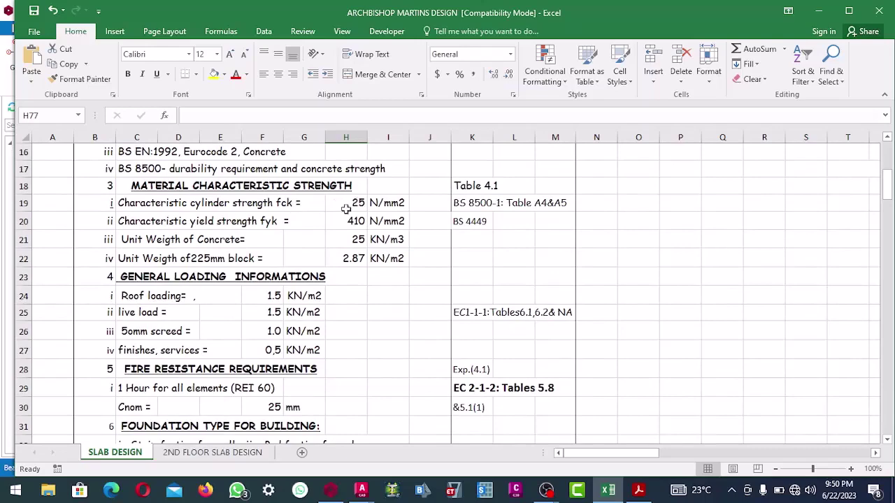
scroll(280, 221, down, 1)
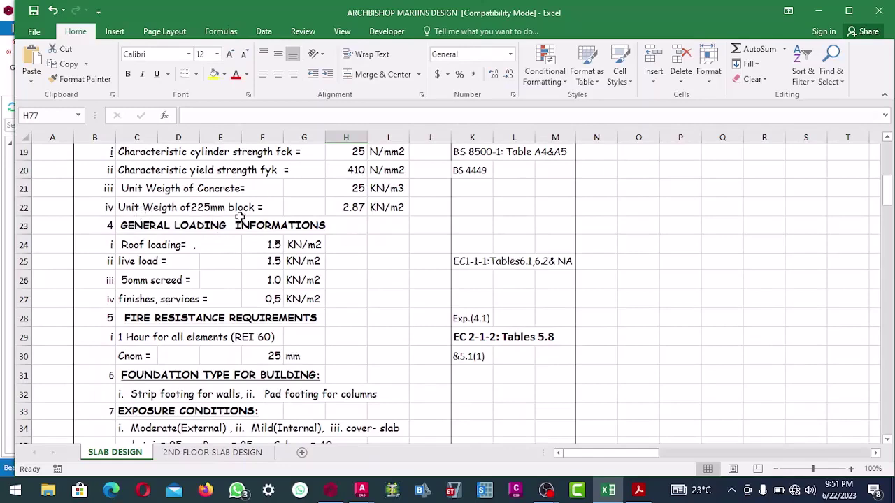
scroll(243, 212, down, 3)
scroll(325, 184, up, 3)
scroll(359, 221, down, 9)
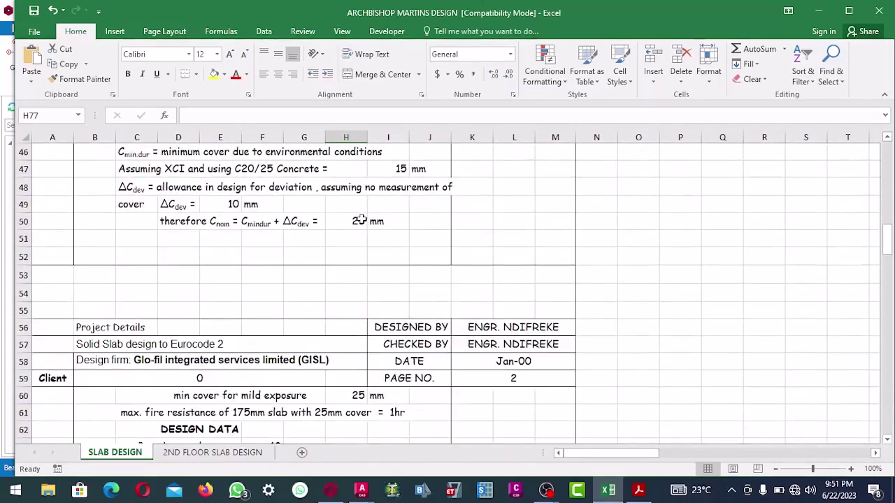
Set the slab thickness under the permanent actions, cell H69 of the SLAB DESIGN sheet, to 150 mm
scroll(359, 221, down, 4)
scroll(353, 237, up, 9)
scroll(349, 237, up, 2)
scroll(350, 241, down, 15)
scroll(344, 251, down, 2)
scroll(343, 252, up, 5)
scroll(327, 242, down, 1)
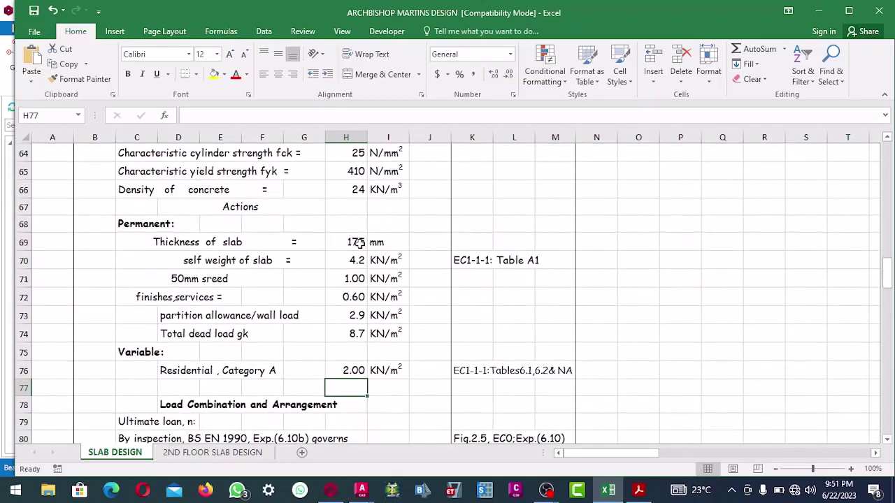
click(359, 243)
text(1)
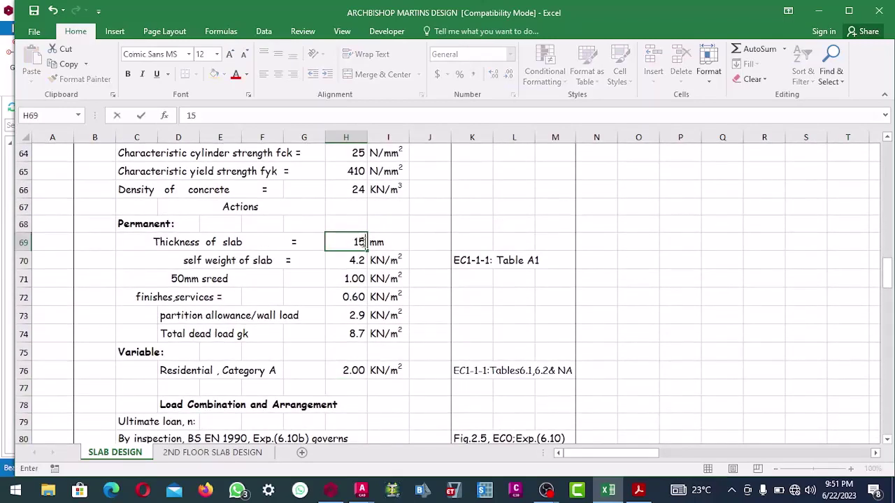
key(Return)
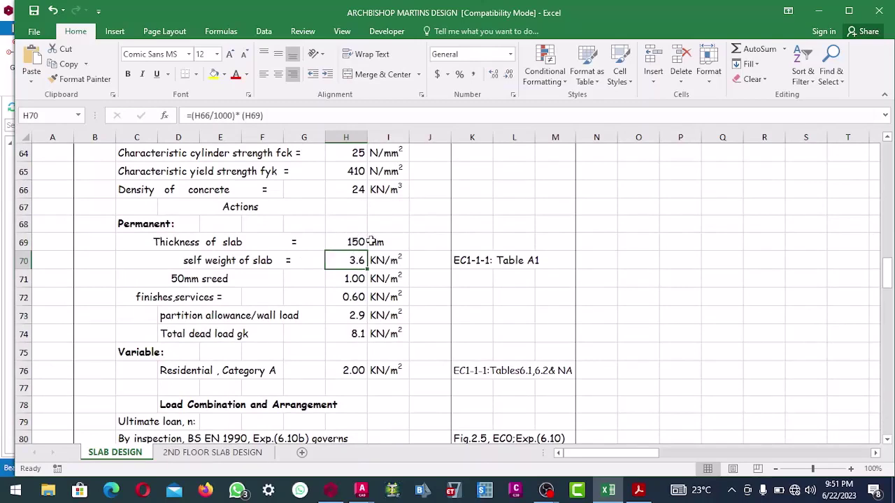
Examine the slab's permanent loads, total dead load, residential variable load and design load combination
scroll(354, 260, down, 1)
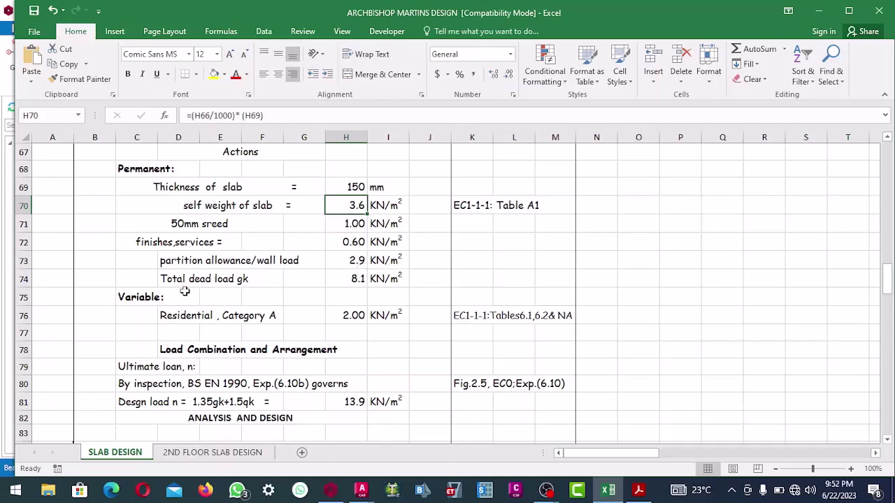
scroll(364, 279, down, 1)
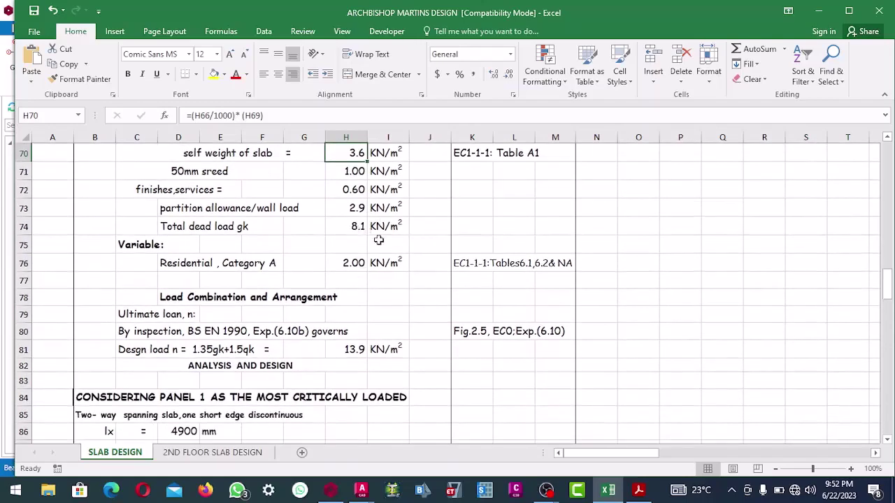
scroll(380, 240, up, 1)
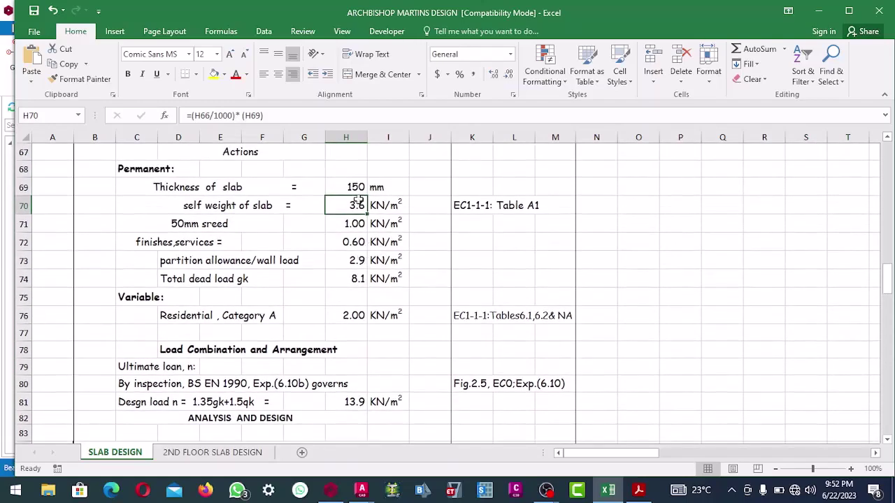
click(438, 279)
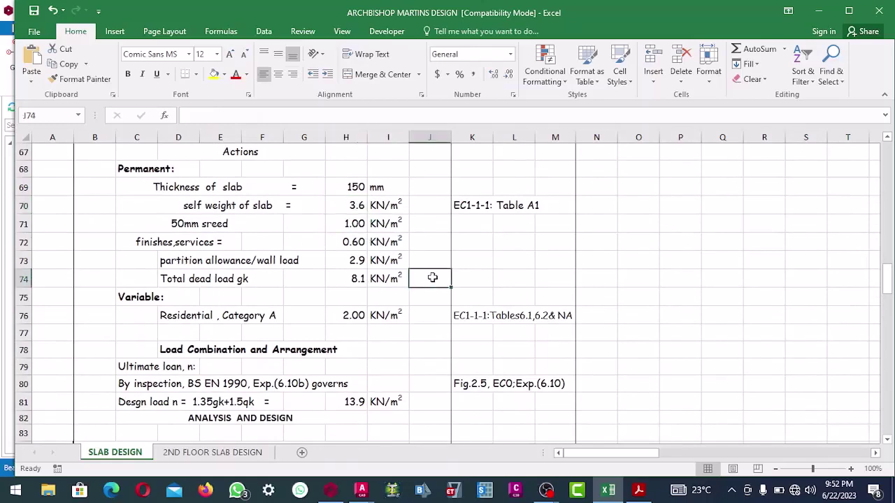
Calculate the superimposed dead load in cell J74 by subtracting the slab self weight from the total dead load with =H74-H70
text(=)
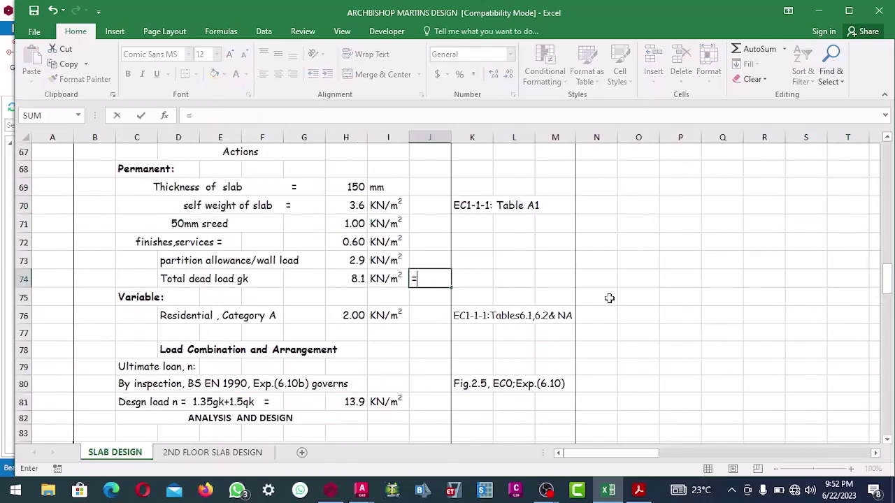
click(346, 278)
text(-)
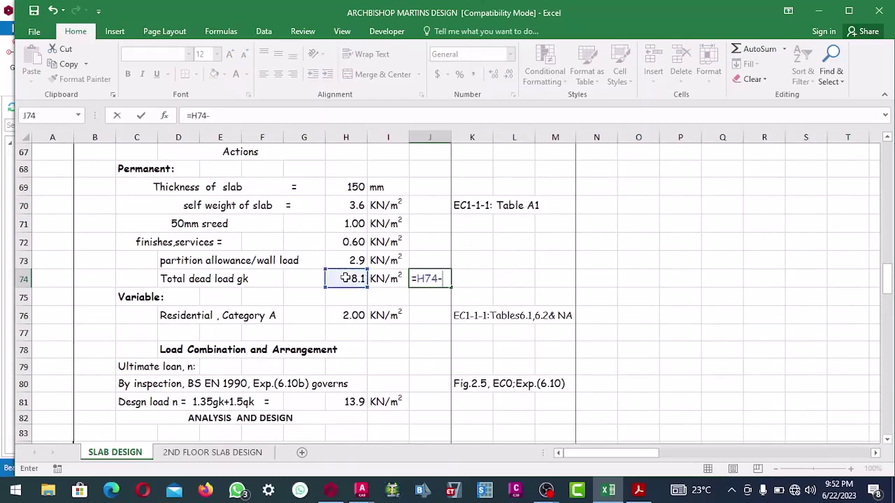
click(348, 205)
key(Return)
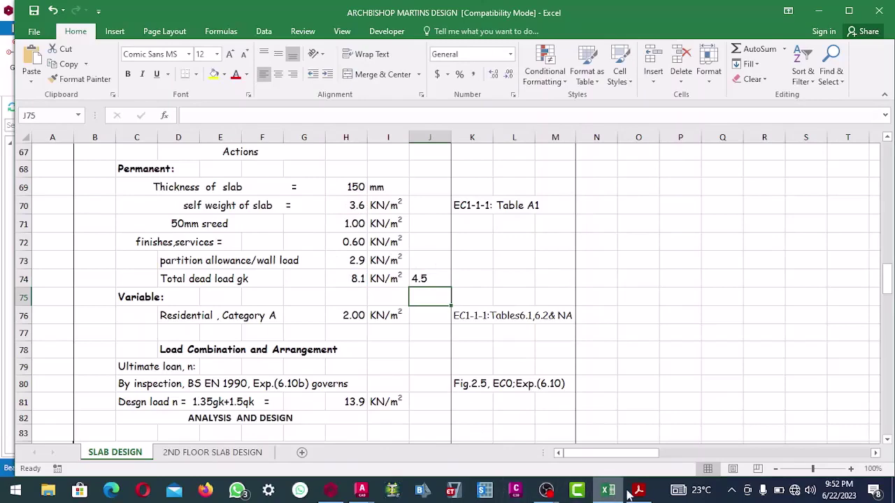
Switch to ProtaStructure and set the slab's dead load to 4.5 kN/m2
click(330, 490)
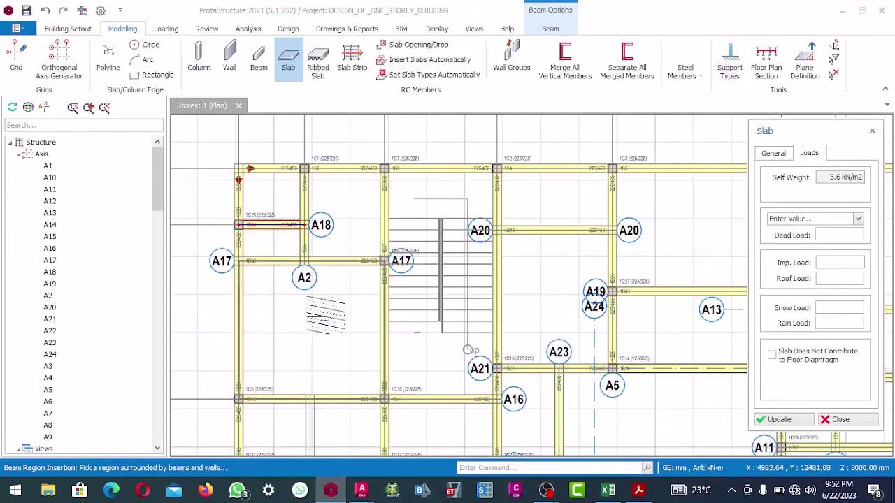
scroll(339, 302, down, 2)
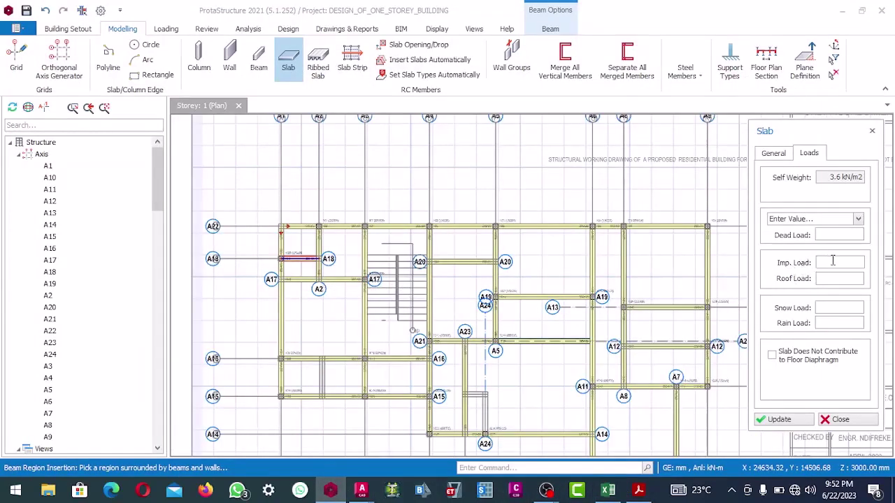
click(841, 234)
text(4.5 kN/m2)
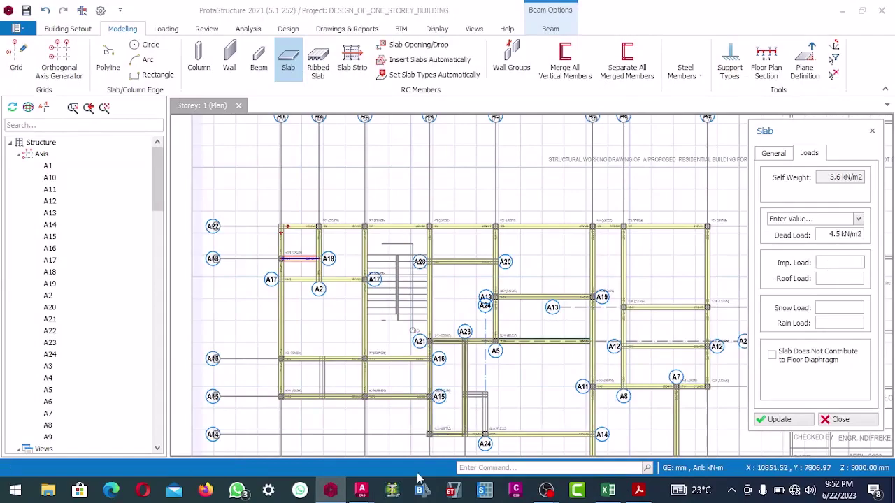
Switch to the Excel slab design sheet and review the variable action for the residential Category A floor
click(344, 495)
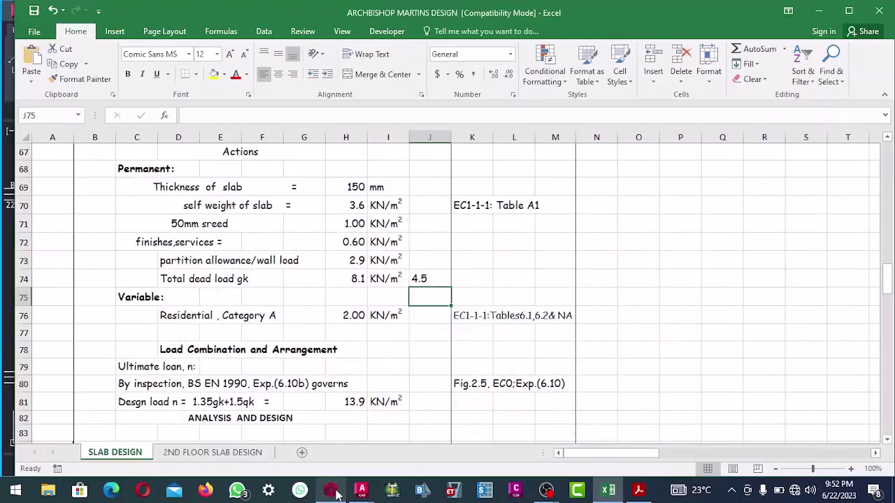
scroll(381, 286, up, 7)
scroll(380, 287, up, 7)
scroll(383, 296, down, 13)
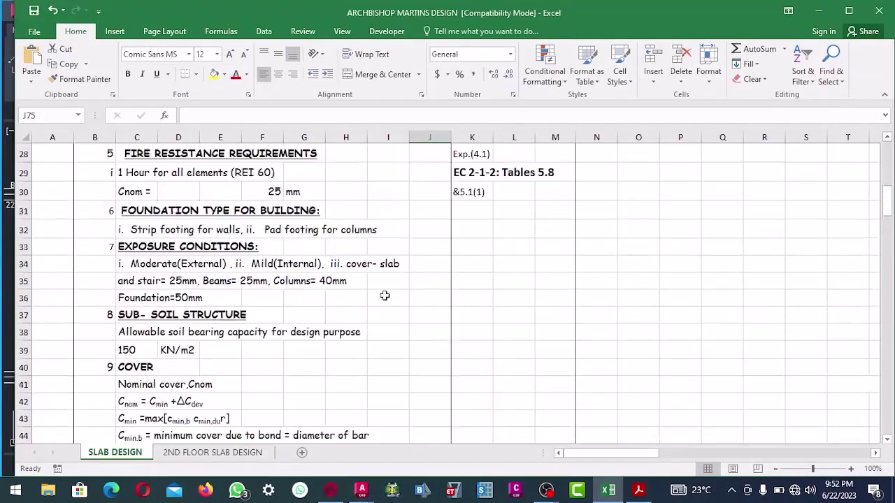
scroll(375, 318, down, 3)
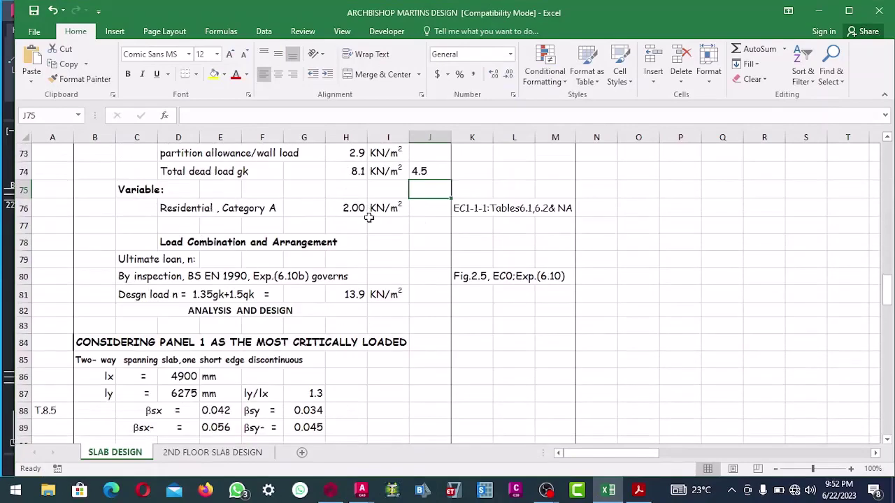
Switch to the Eurocode 1 PDF and examine Table 6.1 for use categories and Table 6.2 for imposed floor loads
click(640, 489)
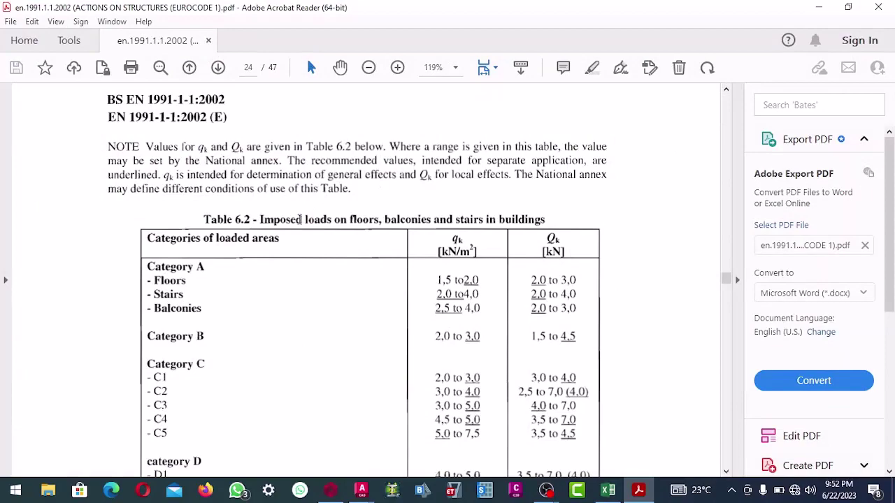
scroll(305, 223, up, 15)
scroll(306, 227, up, 9)
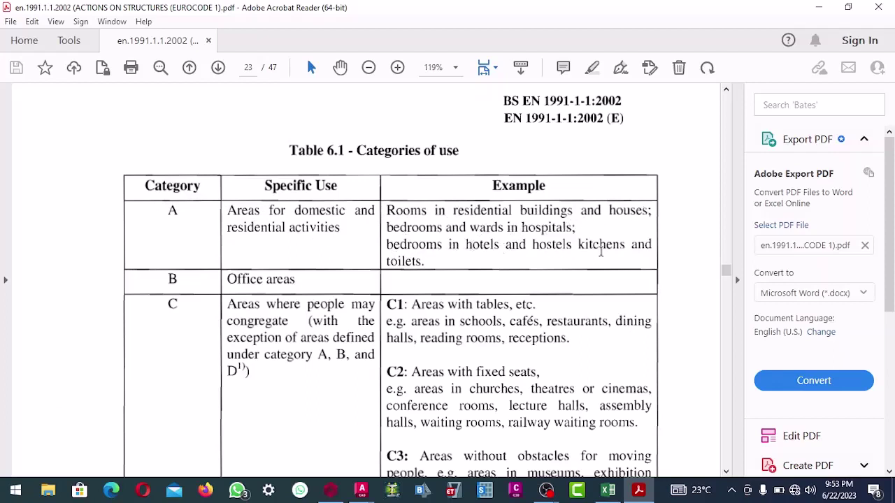
scroll(601, 252, down, 10)
scroll(415, 265, up, 8)
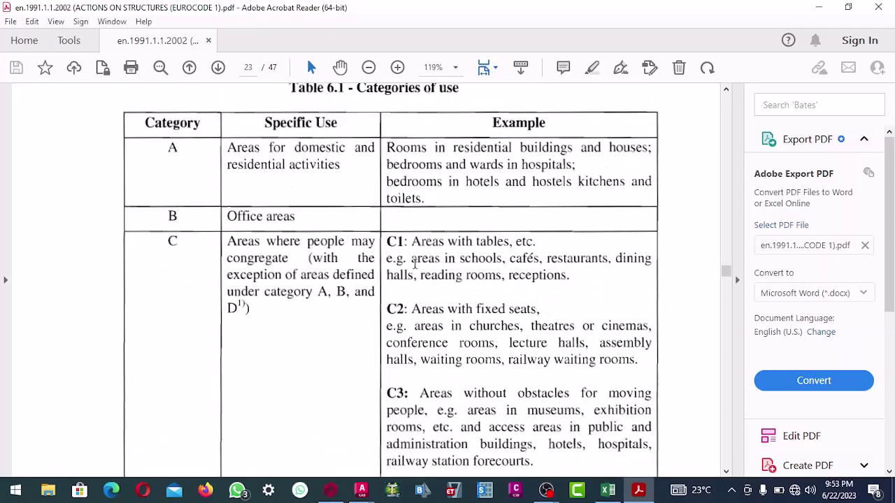
scroll(308, 238, down, 10)
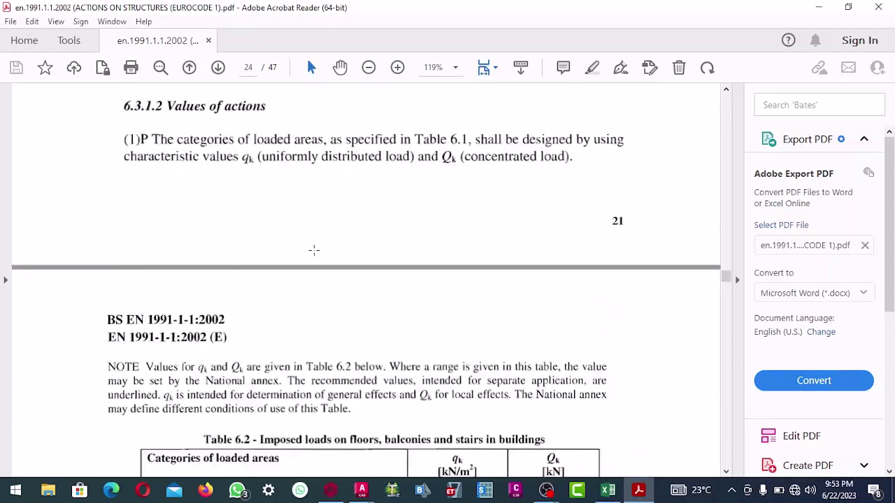
scroll(314, 250, down, 5)
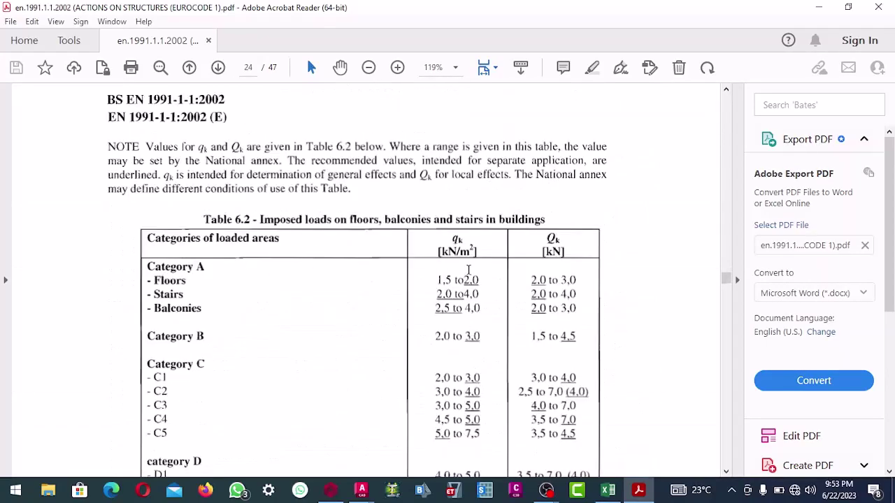
scroll(418, 269, down, 1)
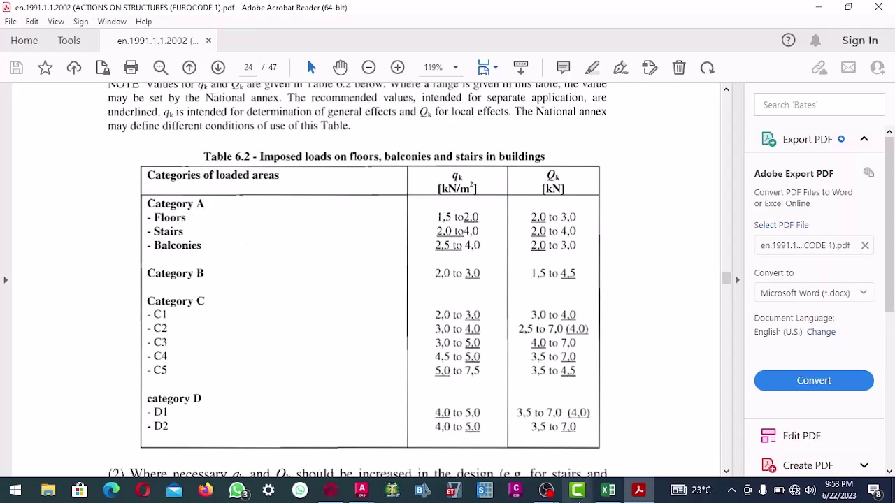
Return to ProtaStructure, set the slab's imposed load to 2.0 kN/m2 and update the slab settings
click(331, 491)
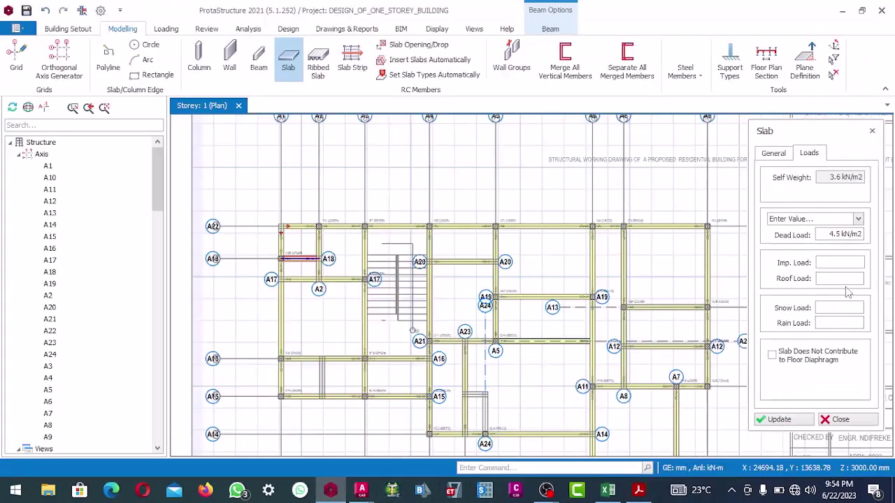
click(829, 264)
text(2.0 kN/m2)
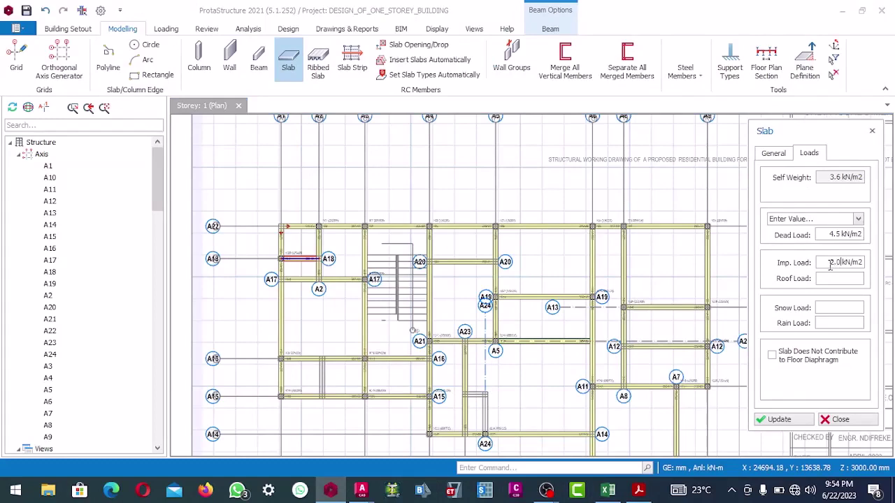
click(780, 420)
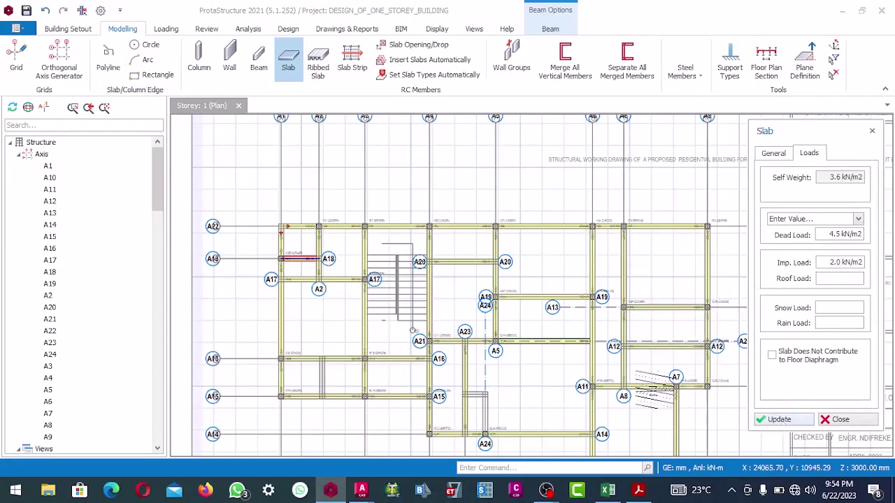
Insert 150 mm slabs in the three small beam panels between axes A22 and A17, on the left of the staircase
scroll(330, 256, up, 3)
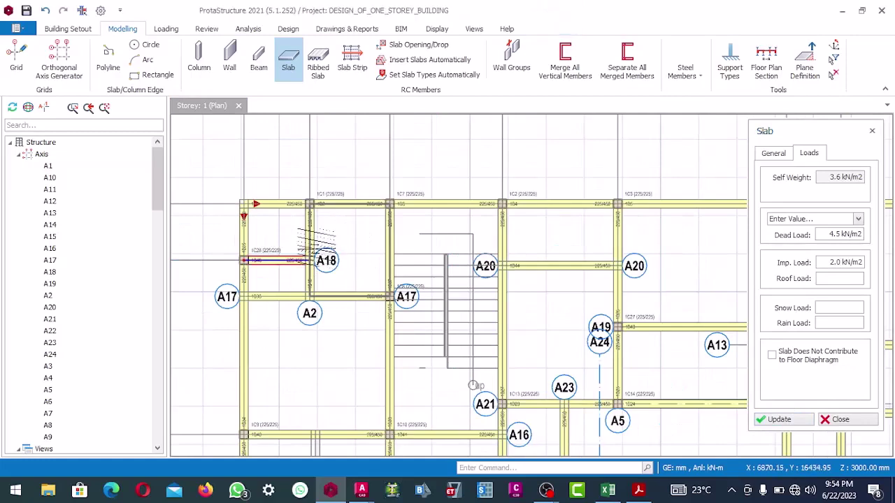
click(349, 238)
click(278, 259)
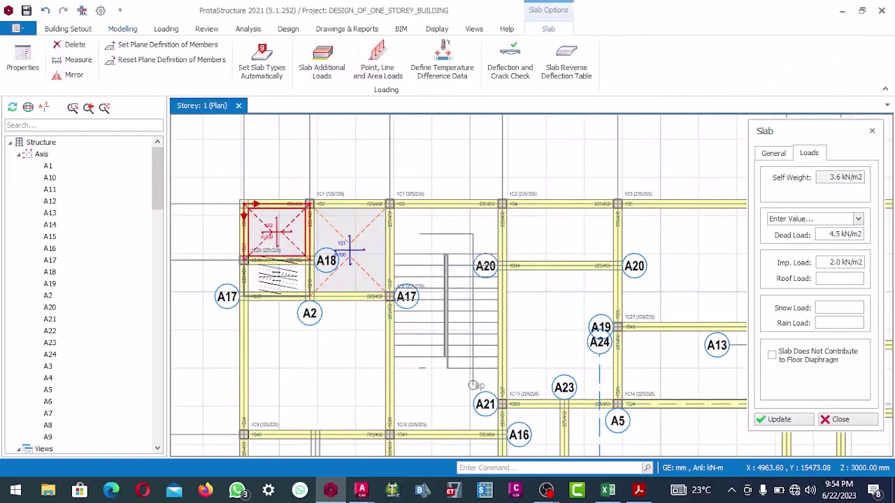
scroll(290, 269, down, 5)
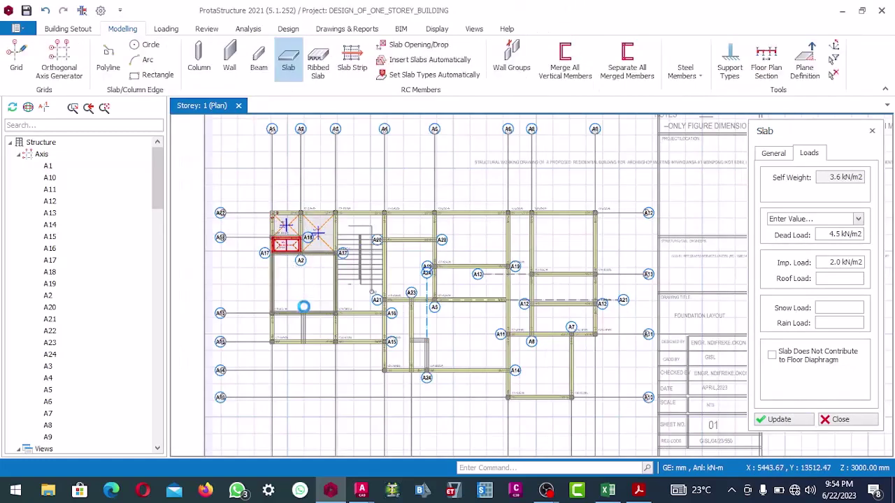
Insert slabs in the large panel between axes A17 and A16 and the two panels between A16 and A15
click(302, 305)
scroll(310, 326, up, 2)
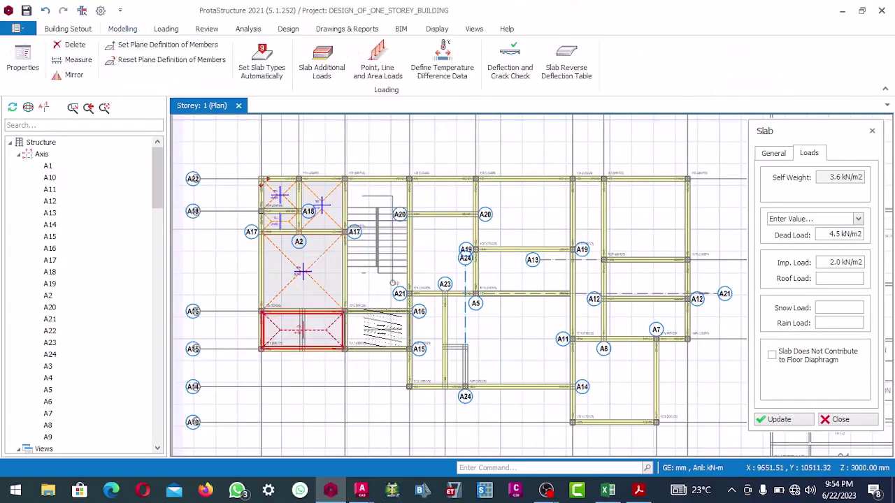
click(384, 329)
Insert slabs in the two panels right of the staircase down to axis A21 and the narrow panel between A21 and A14
scroll(407, 347, up, 2)
click(460, 189)
scroll(460, 189, down, 2)
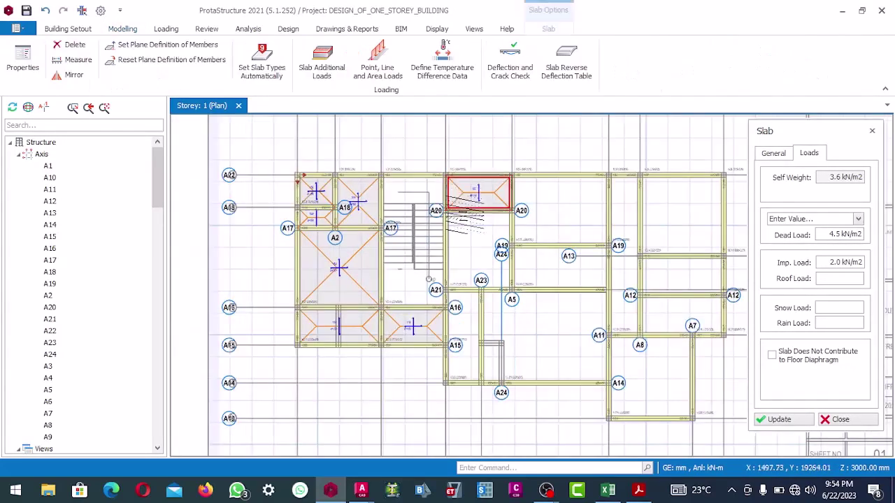
click(474, 241)
scroll(465, 328, up, 2)
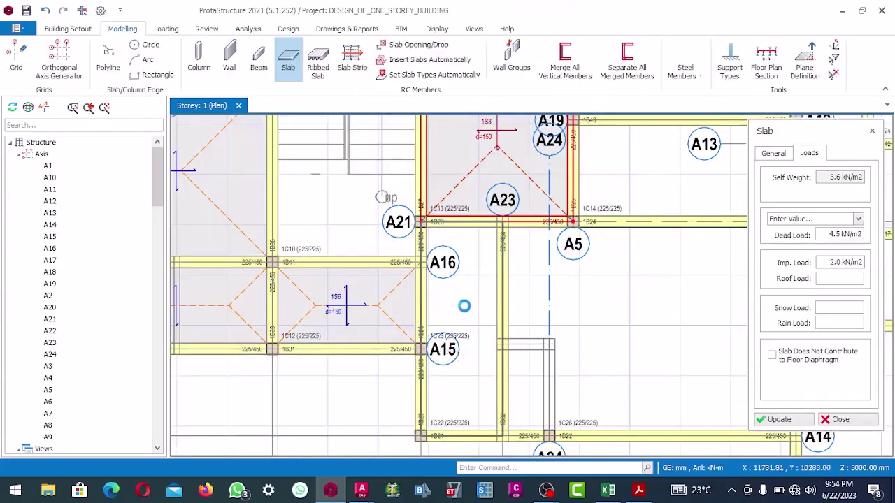
click(465, 308)
Insert slabs in the three central panels: the large one above axis A14, the one below A19, and the one between A19 and A22
scroll(465, 307, down, 3)
click(529, 290)
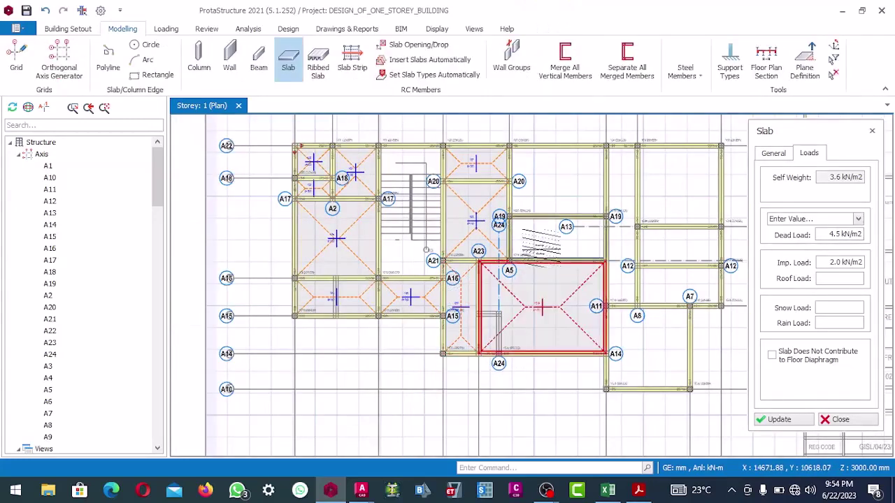
click(547, 237)
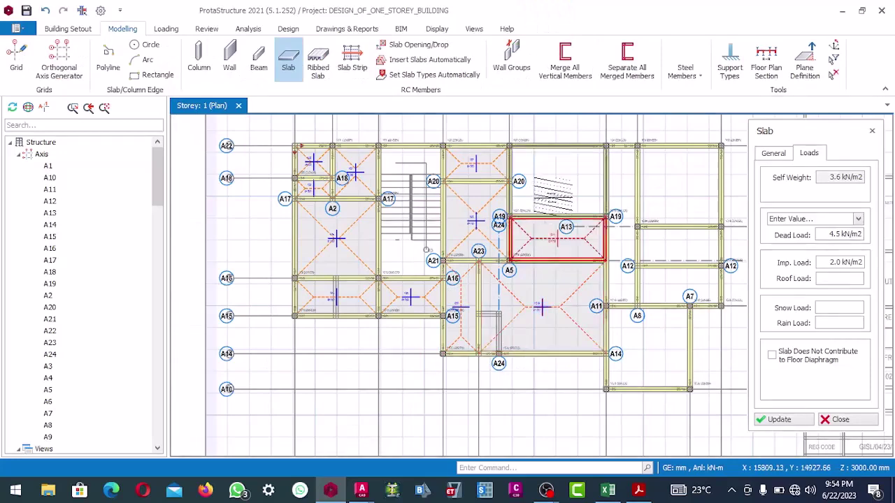
click(557, 183)
Insert slabs in the building's right wing: the long narrow strip beside axis A8, the three panels beyond it, and the projecting panel between A11 and A10
scroll(622, 208, up, 2)
click(624, 191)
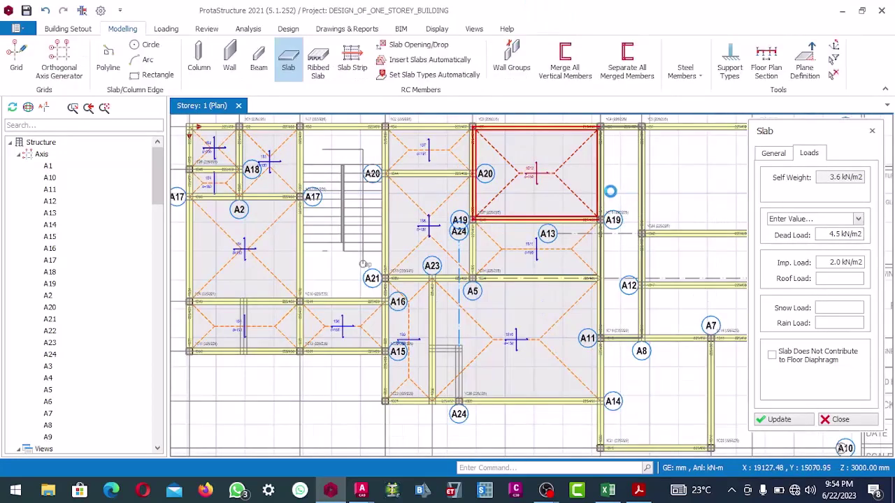
scroll(605, 193, down, 2)
click(674, 192)
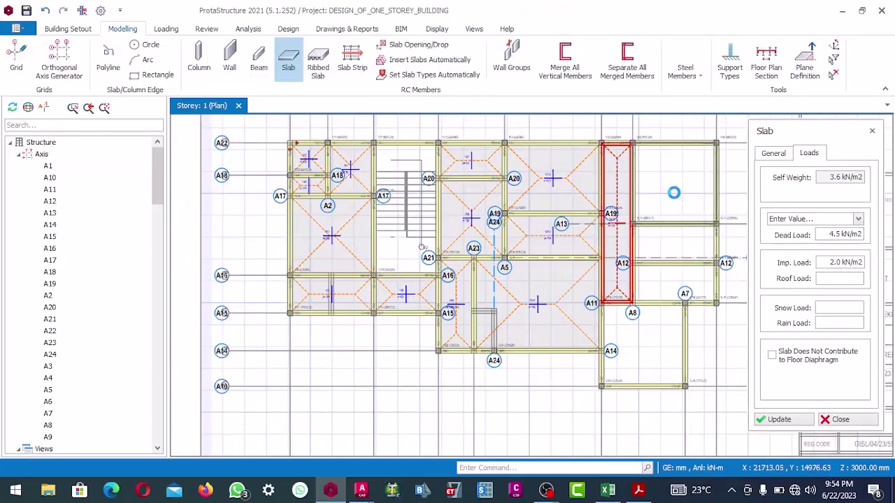
click(661, 243)
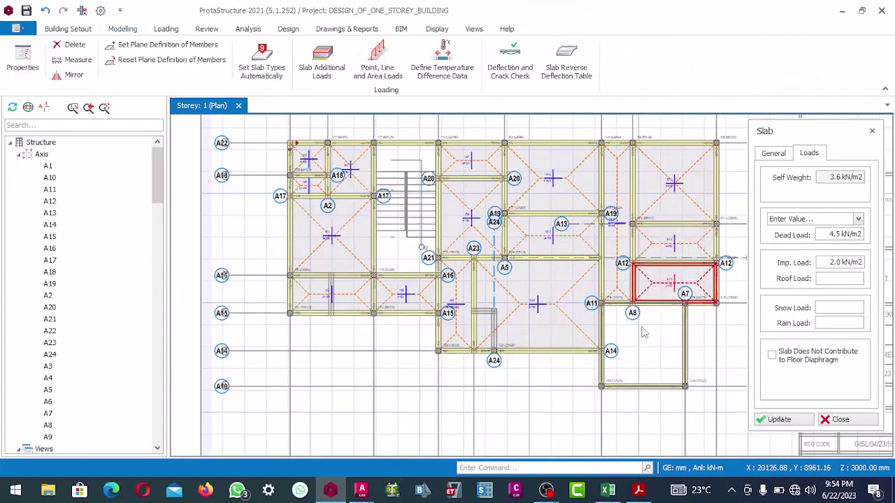
click(643, 344)
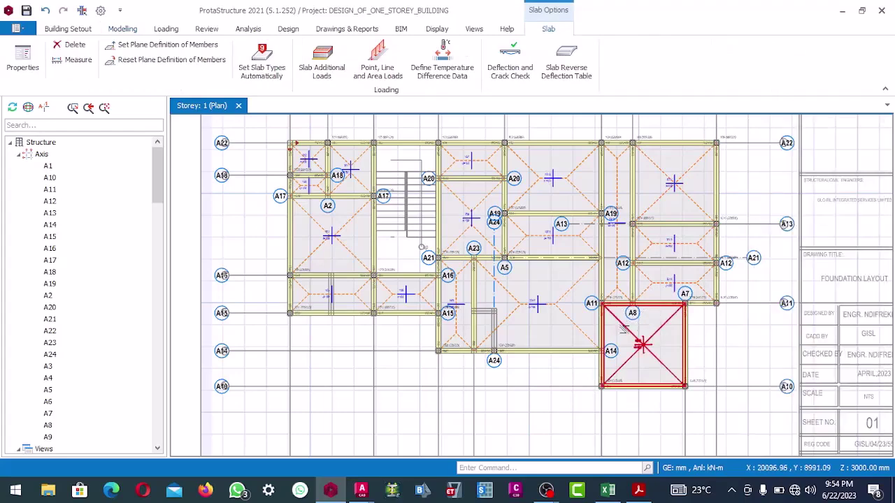
Examine the inserted slabs around the staircase, checking their labels, thicknesses, span symbols and load distribution lines
scroll(622, 328, down, 2)
scroll(354, 199, up, 6)
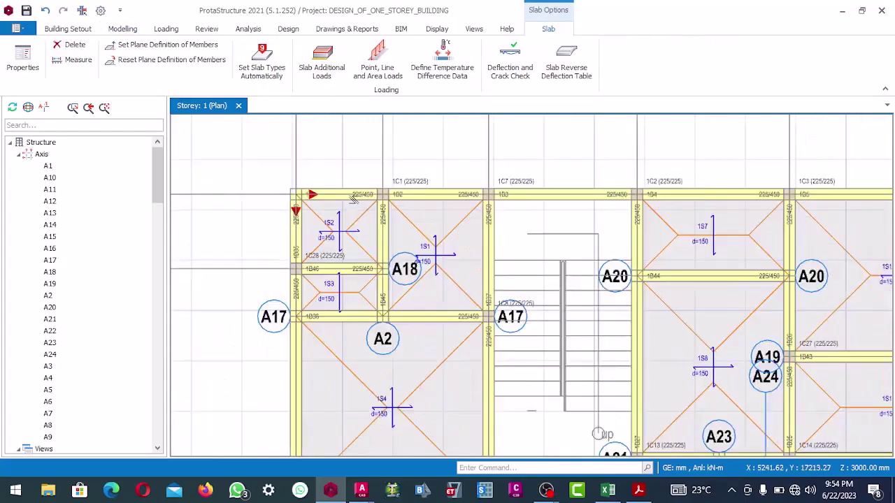
scroll(354, 199, down, 3)
scroll(328, 199, up, 4)
scroll(363, 180, down, 2)
scroll(364, 180, up, 1)
scroll(378, 179, down, 1)
scroll(402, 173, up, 1)
scroll(402, 174, down, 2)
scroll(354, 200, up, 4)
scroll(347, 202, down, 1)
scroll(348, 203, up, 1)
scroll(350, 200, down, 2)
scroll(350, 197, up, 2)
scroll(352, 193, down, 2)
middle_drag(351, 192, 395, 210)
scroll(423, 203, up, 1)
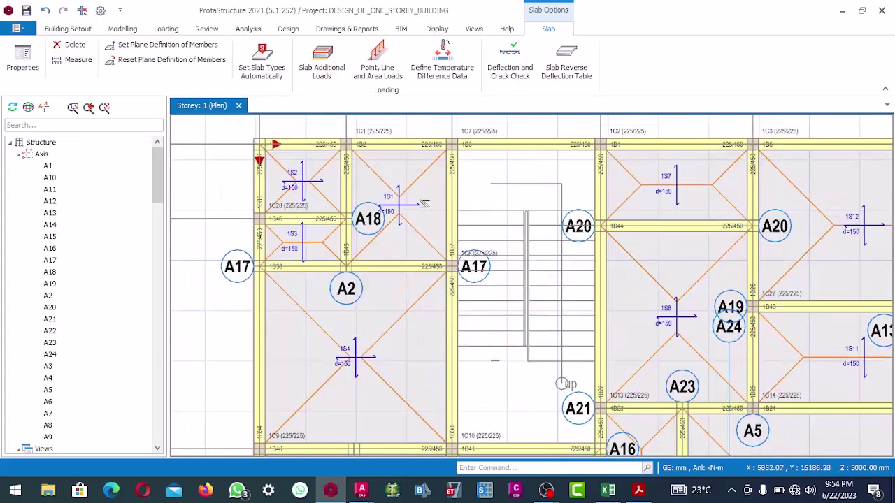
scroll(368, 210, down, 2)
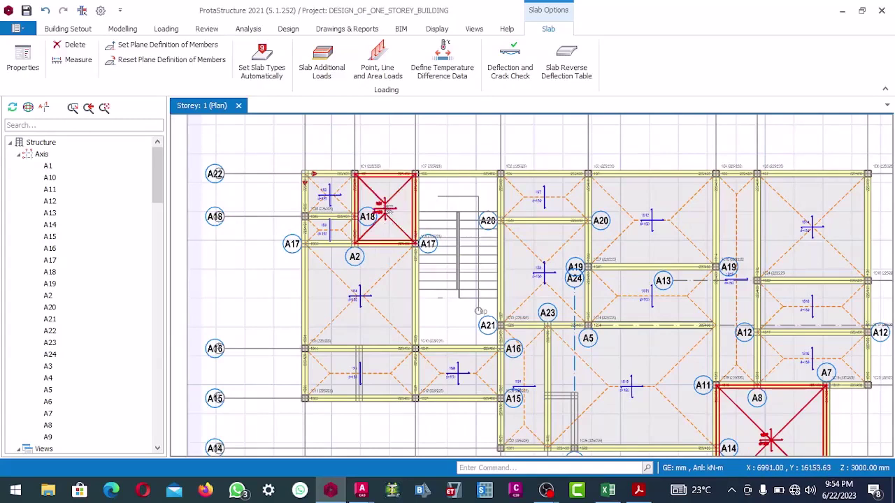
mouse_move(384, 219)
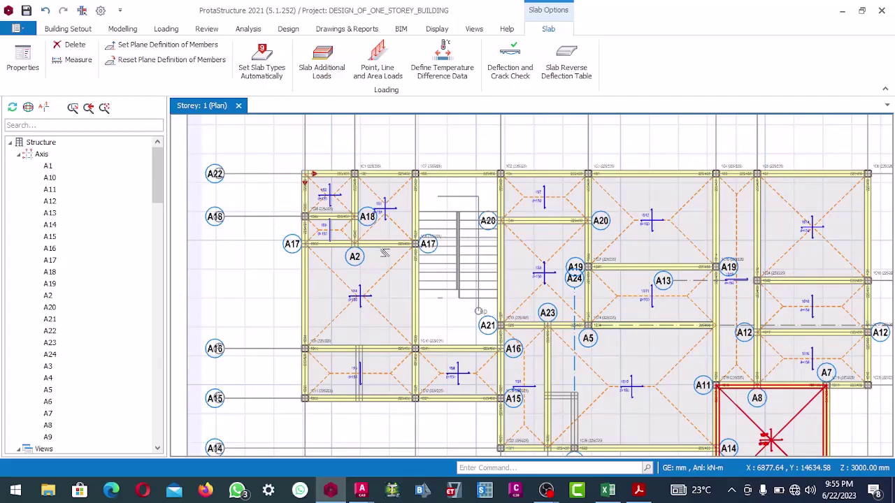
scroll(381, 265, up, 2)
scroll(374, 280, down, 1)
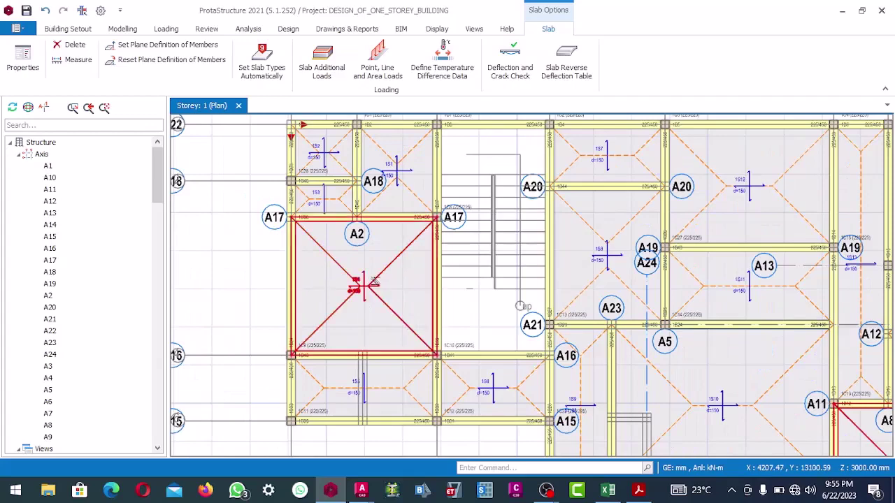
Examine the first-storey slab layout around the left wing and staircase, then the whole plan, checking each panel's slab
mouse_move(381, 280)
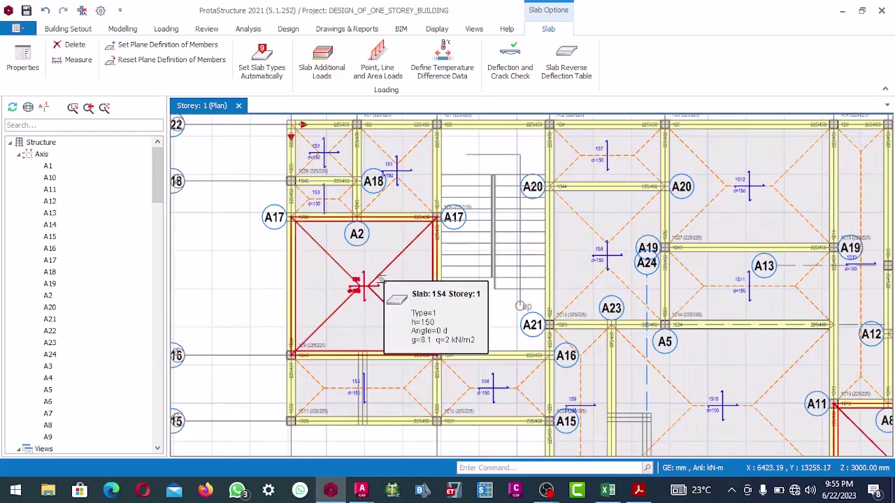
scroll(378, 278, down, 2)
scroll(368, 274, up, 1)
scroll(371, 275, up, 1)
scroll(388, 276, down, 1)
scroll(382, 280, up, 2)
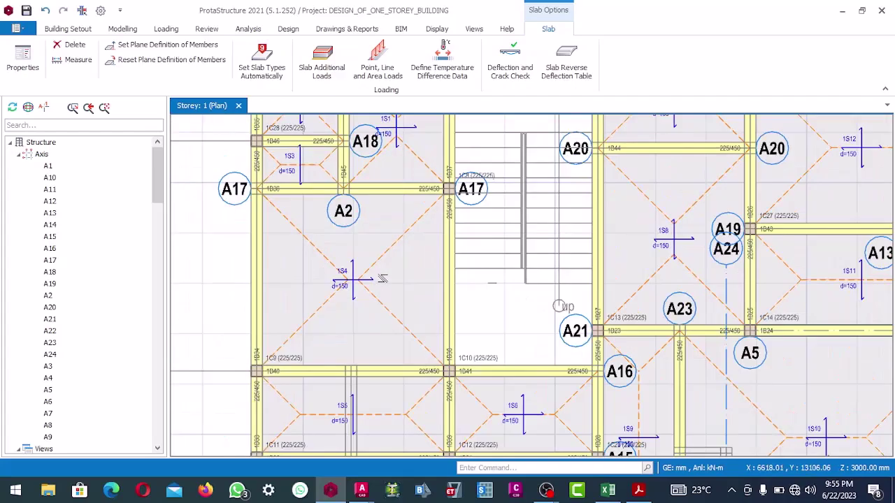
scroll(382, 279, down, 2)
scroll(389, 258, up, 1)
scroll(382, 250, down, 2)
scroll(400, 232, up, 1)
scroll(402, 231, up, 1)
scroll(392, 241, down, 2)
scroll(381, 244, up, 2)
scroll(392, 252, down, 1)
click(378, 252)
scroll(377, 252, up, 2)
scroll(349, 251, down, 2)
scroll(341, 250, up, 1)
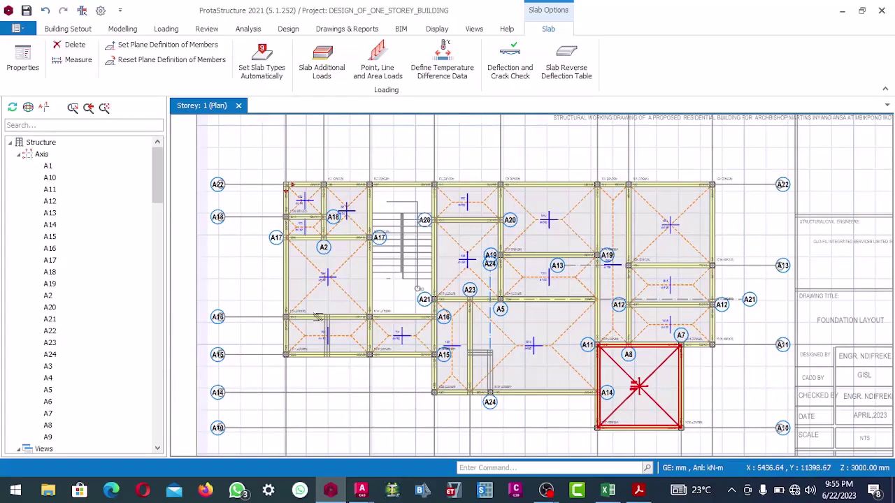
scroll(340, 249, up, 3)
scroll(340, 248, down, 2)
scroll(340, 246, up, 1)
scroll(340, 246, down, 1)
scroll(329, 252, up, 1)
scroll(308, 255, down, 1)
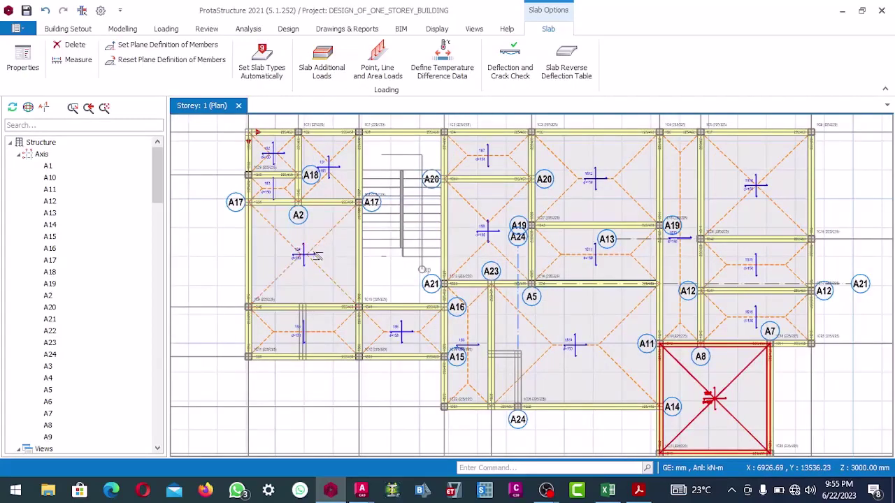
scroll(314, 252, down, 2)
scroll(315, 251, down, 1)
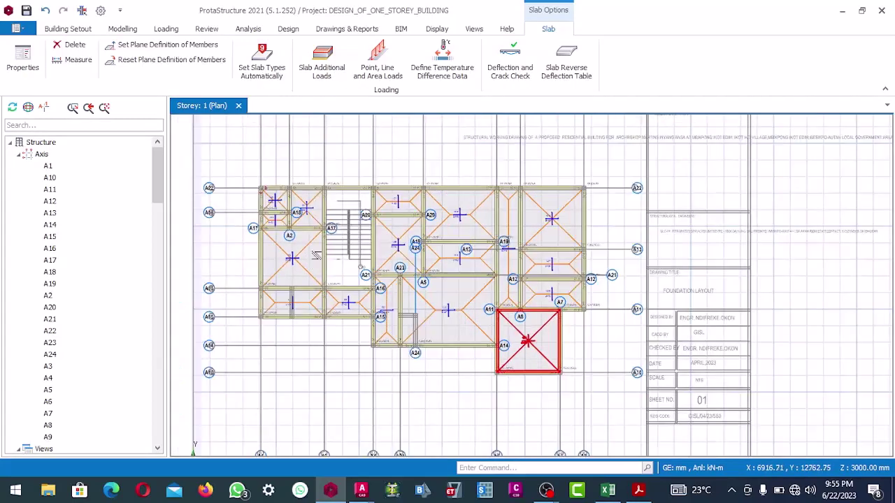
scroll(298, 259, up, 1)
scroll(299, 263, down, 1)
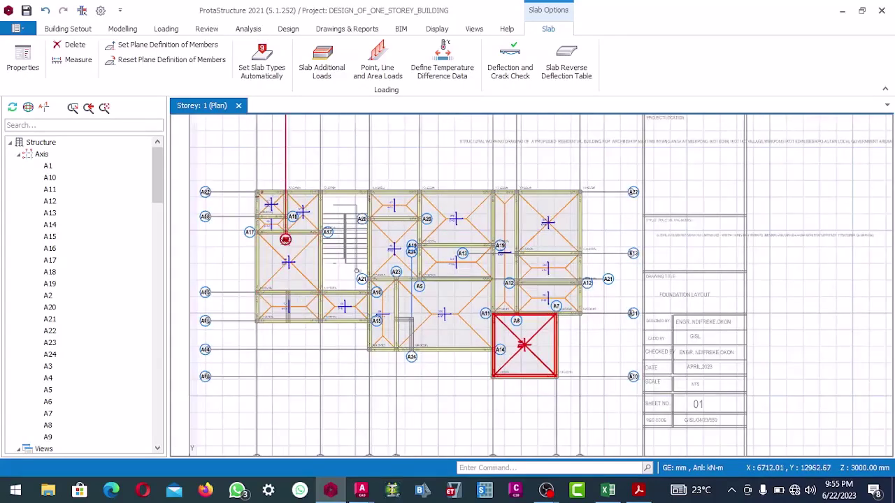
scroll(294, 242, up, 3)
scroll(301, 224, down, 2)
scroll(301, 222, up, 1)
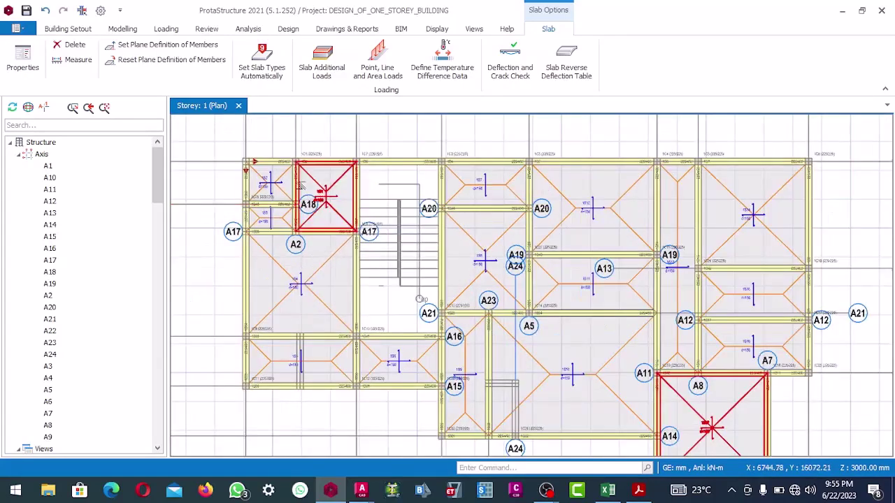
scroll(329, 195, down, 1)
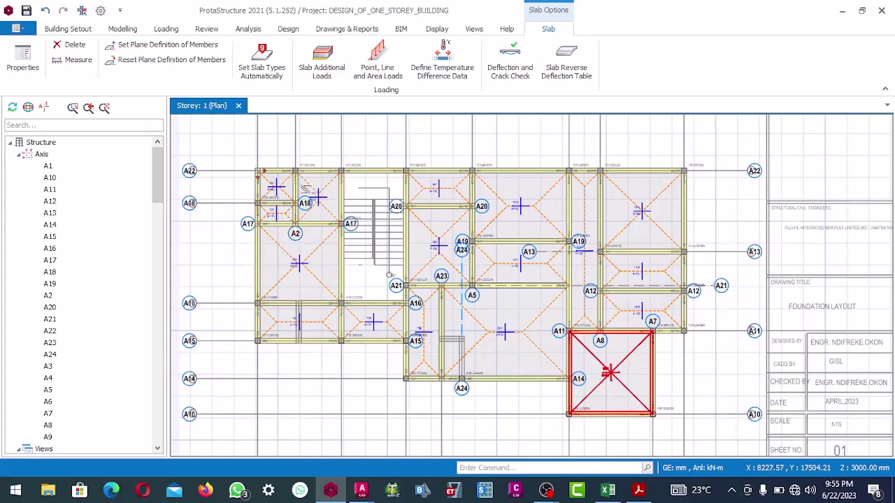
scroll(305, 190, down, 1)
scroll(301, 224, up, 2)
scroll(317, 230, down, 1)
scroll(321, 191, up, 2)
scroll(326, 194, down, 2)
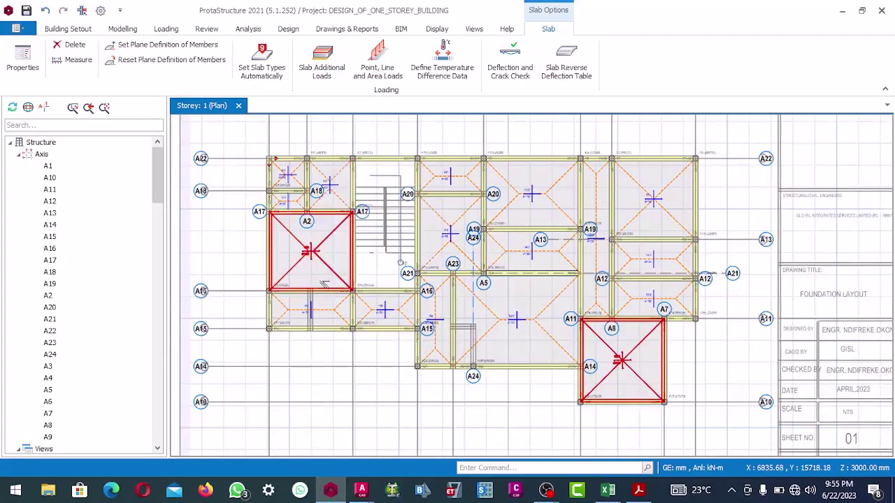
Switch to the master.dwg 1 drawing in AutoCAD and examine the rooms around the staircase on the ground and first floor plans
mouse_move(338, 494)
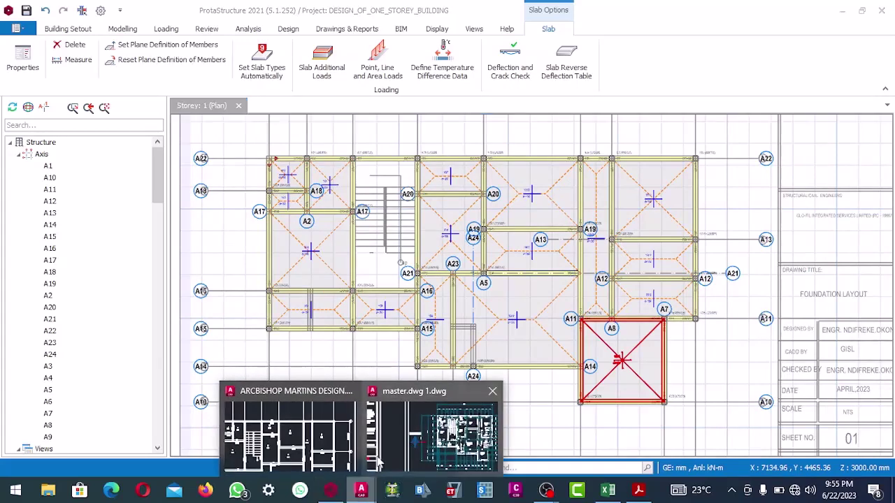
click(416, 435)
scroll(315, 301, down, 5)
scroll(123, 272, up, 8)
scroll(122, 273, down, 5)
scroll(175, 210, up, 5)
middle_drag(233, 140, 202, 316)
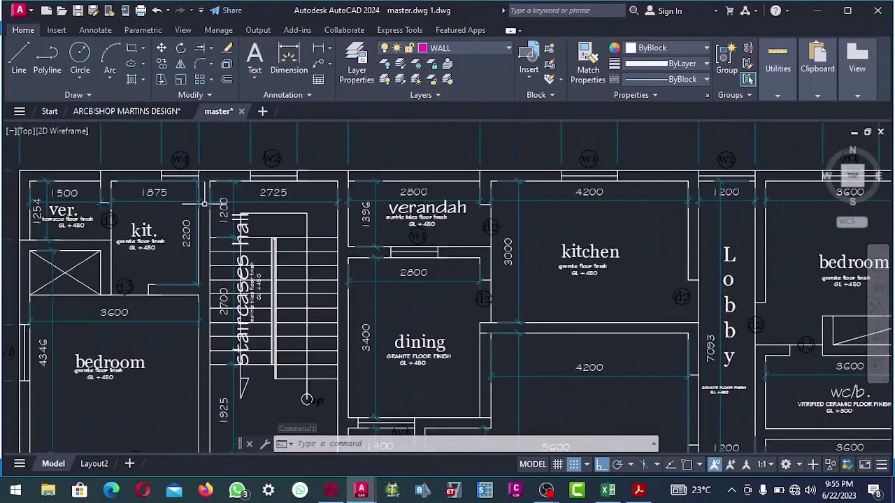
scroll(202, 198, down, 5)
scroll(202, 198, up, 5)
scroll(203, 198, down, 6)
scroll(209, 203, up, 5)
scroll(273, 210, down, 3)
scroll(277, 205, down, 4)
scroll(175, 210, up, 8)
scroll(210, 227, down, 3)
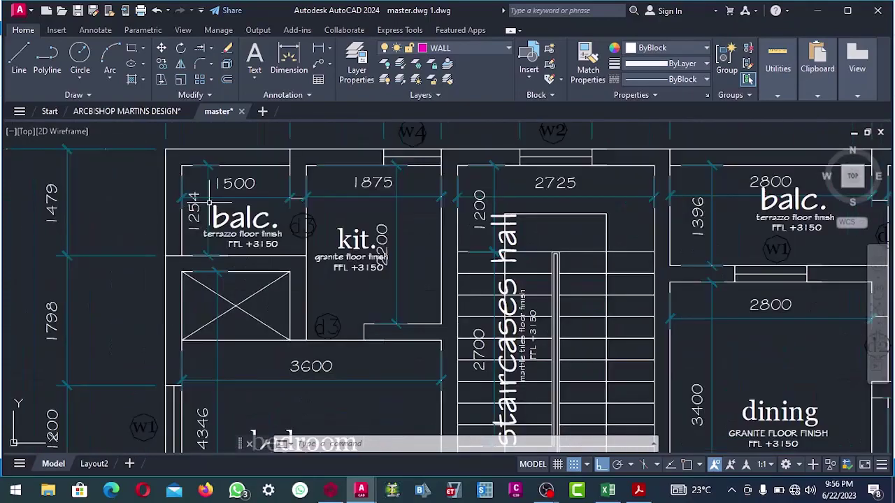
scroll(237, 231, up, 4)
scroll(241, 233, down, 5)
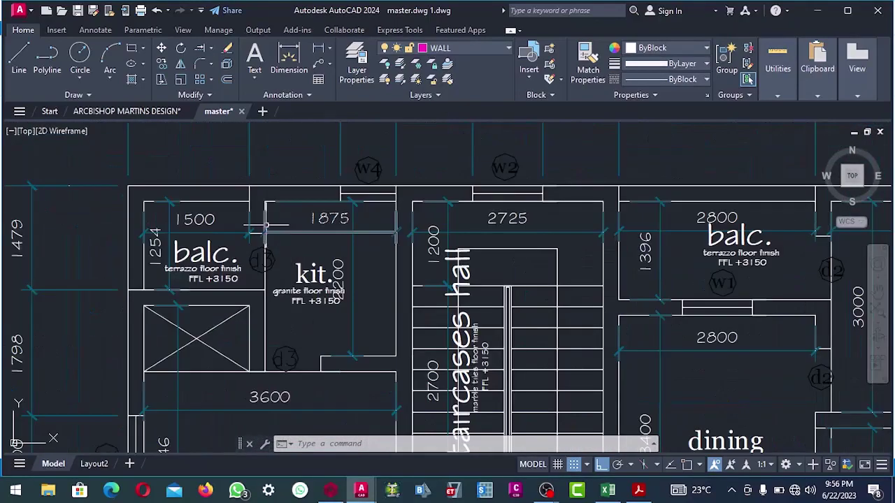
Examine the balconies, living room and bedrooms on the first floor plan and compare them with the ground floor plan
scroll(315, 224, down, 4)
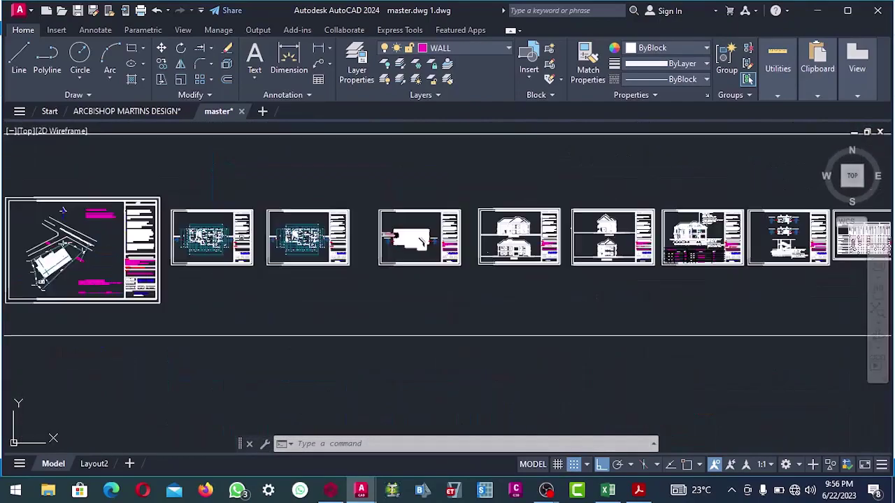
scroll(318, 238, up, 3)
scroll(319, 236, up, 8)
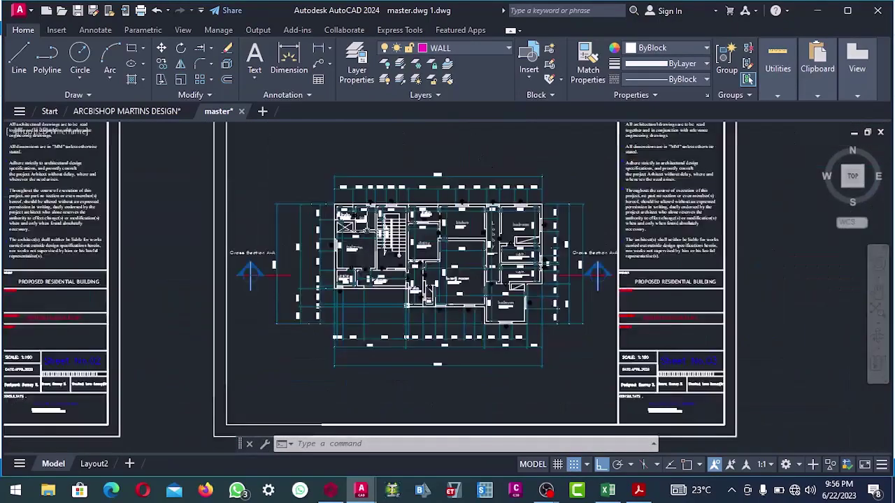
scroll(284, 176, down, 5)
scroll(321, 245, up, 5)
scroll(364, 315, down, 3)
scroll(370, 325, up, 2)
scroll(455, 370, down, 4)
scroll(406, 349, up, 4)
scroll(462, 371, down, 3)
scroll(323, 295, up, 3)
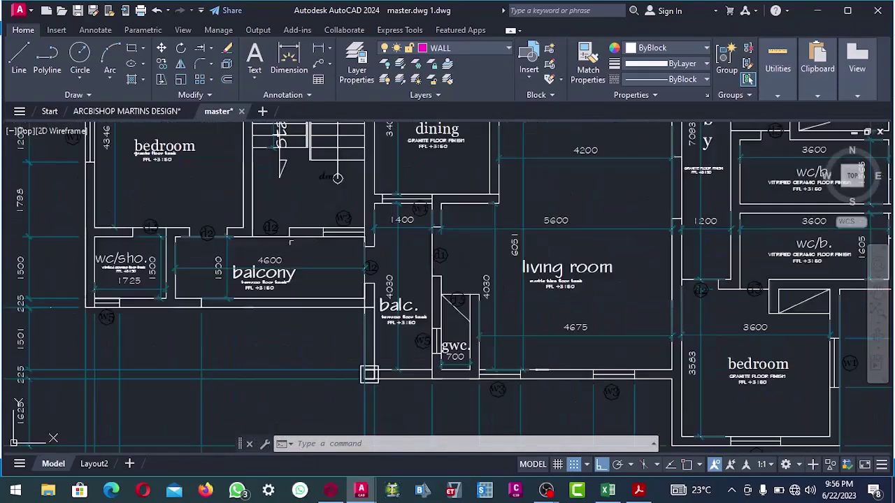
scroll(291, 243, down, 6)
scroll(98, 251, up, 4)
scroll(7, 210, up, 4)
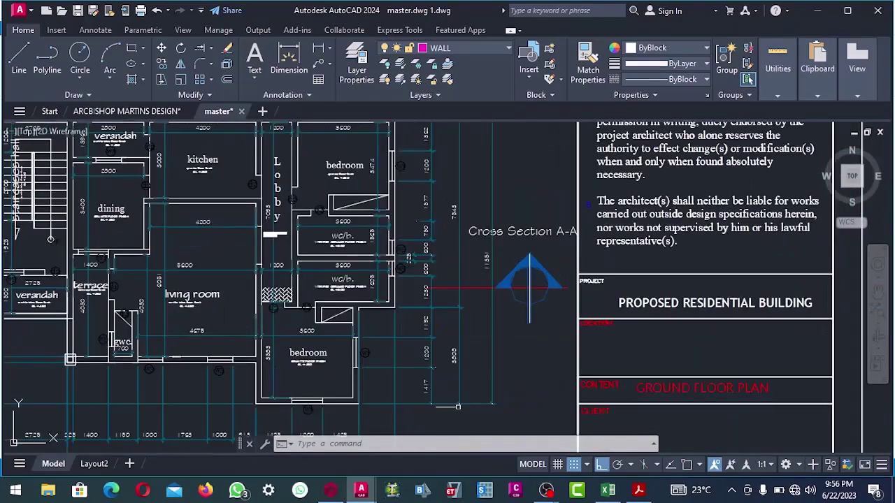
Switch to ProtaStructure and open the wall load editor for beam 1B2 along the upper edge of slab 1S1
click(330, 490)
scroll(298, 234, up, 3)
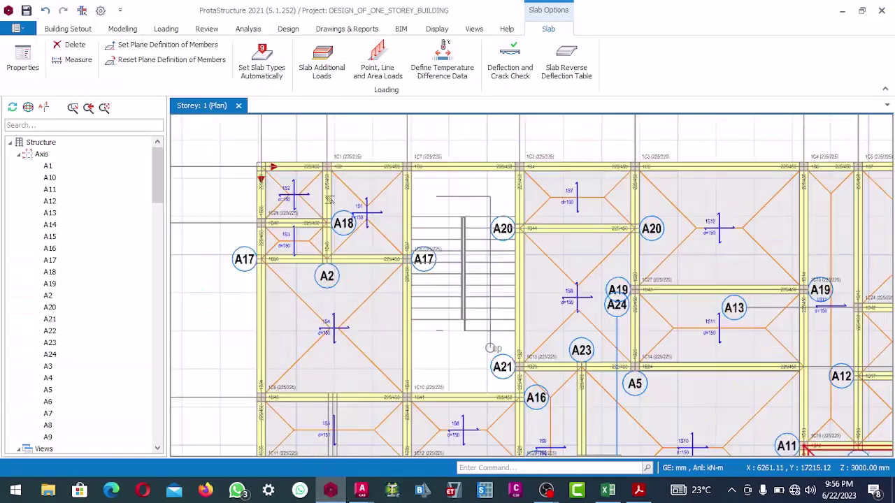
scroll(329, 199, up, 3)
scroll(270, 198, down, 1)
scroll(270, 198, up, 2)
click(269, 198)
scroll(368, 193, down, 2)
scroll(369, 194, up, 2)
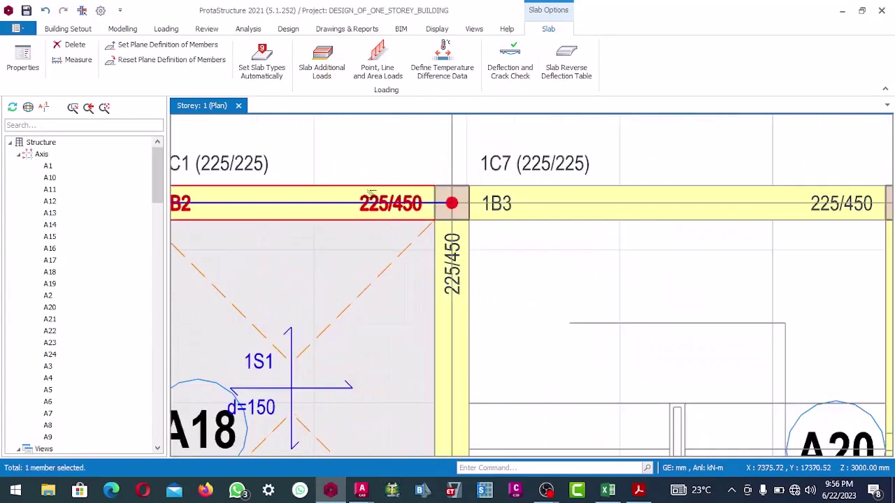
right_click(372, 195)
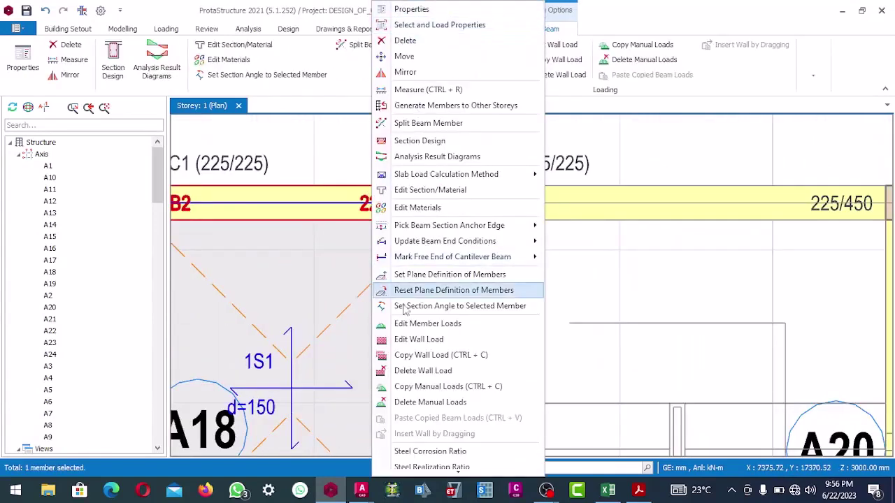
click(405, 339)
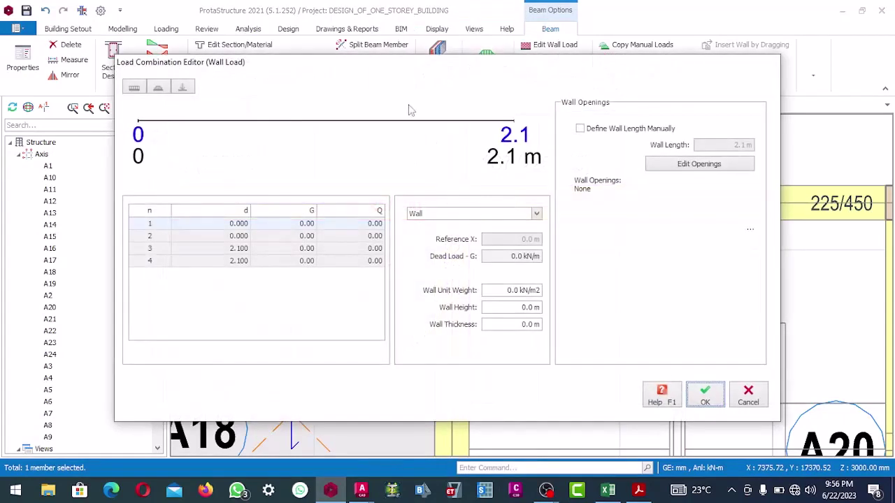
Set the wall unit weight of beam 1B2's wall load to 3.47 kN/m2
drag(416, 74, 351, 77)
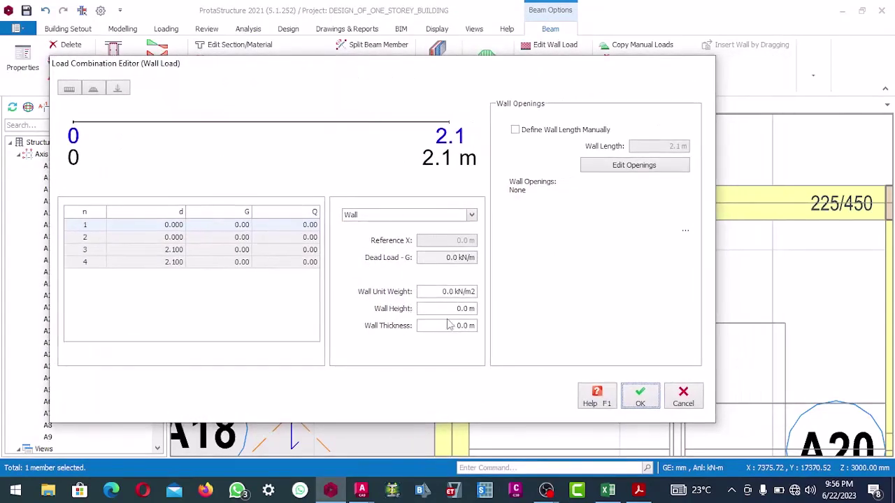
drag(305, 63, 282, 29)
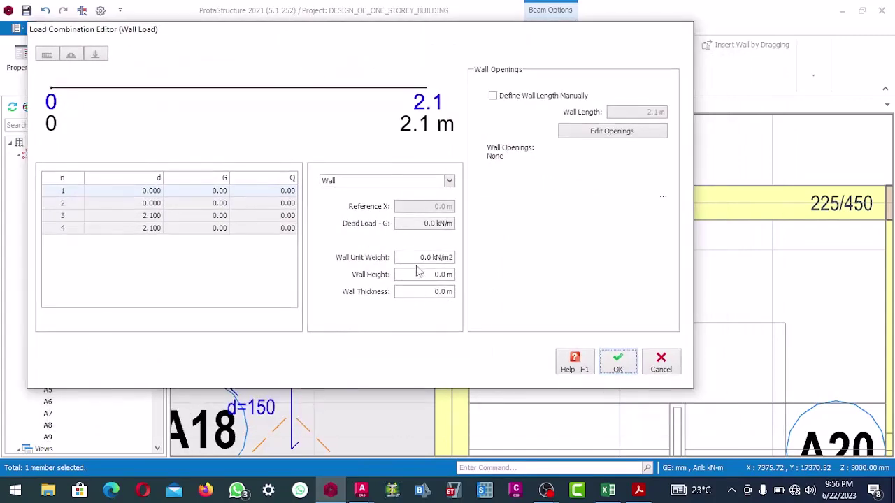
drag(416, 260, 458, 258)
text(3)
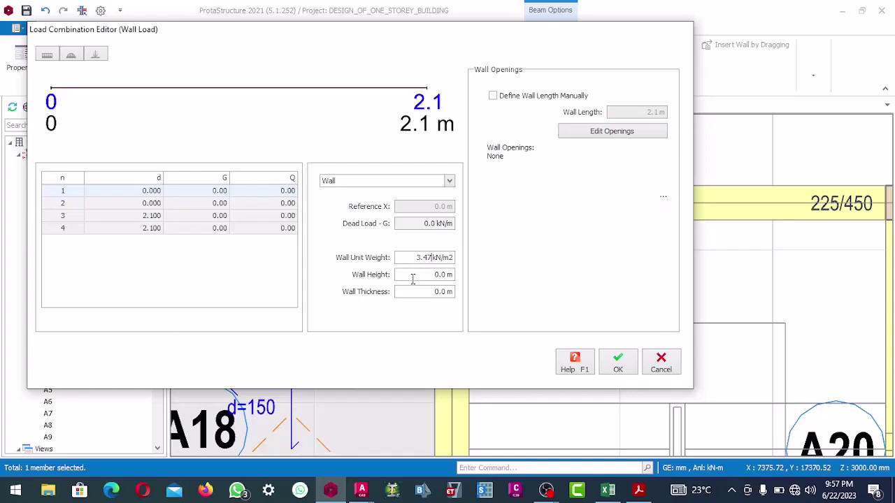
Check the permanent loads for finishes and partition walls in the Excel slab design sheet, then return to ProtaStructure's wall load editor
click(608, 490)
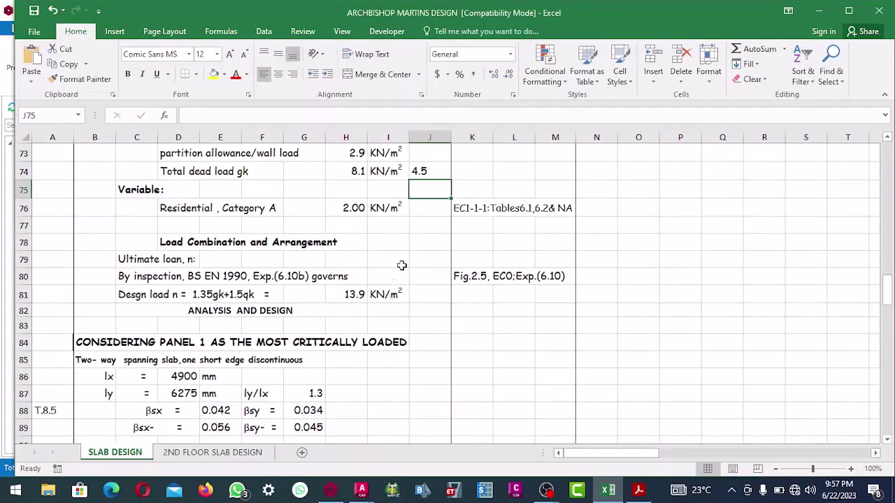
scroll(402, 266, down, 2)
scroll(403, 265, up, 5)
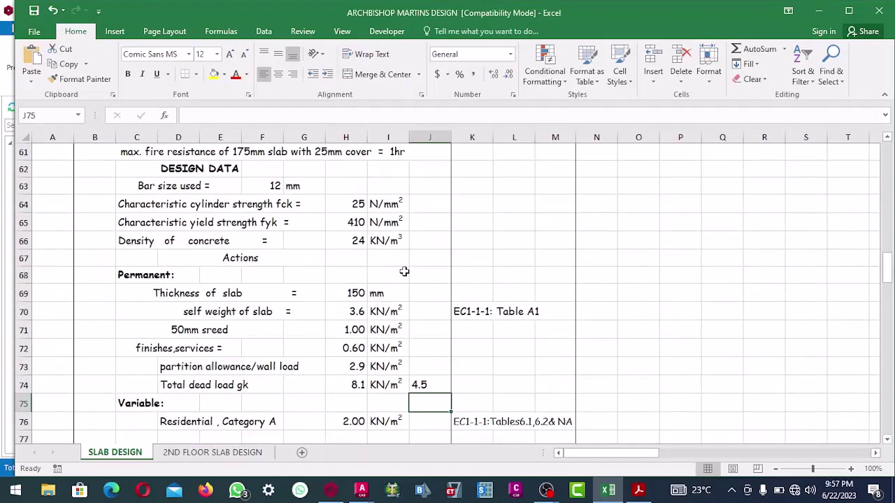
scroll(404, 274, down, 1)
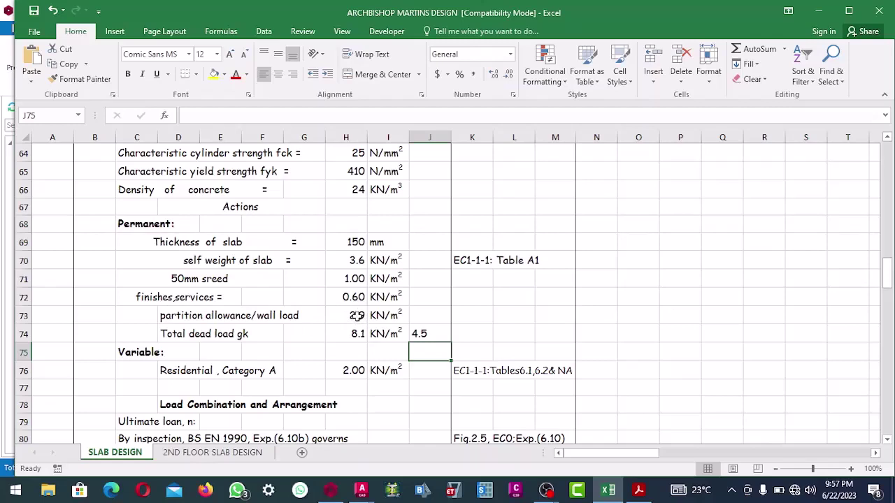
click(331, 491)
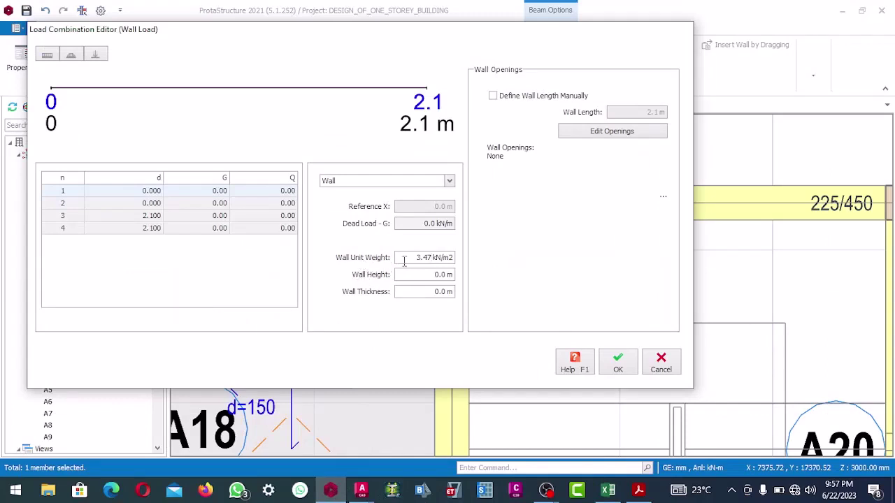
Switch to the Excel slab design sheet and calculate 0.6+2.87 in empty cell O72
click(606, 492)
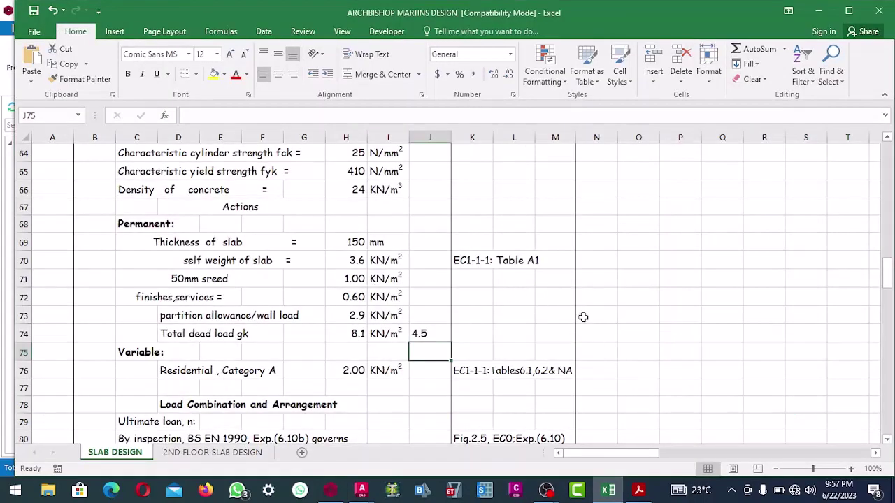
click(647, 293)
text(0.6+2.87)
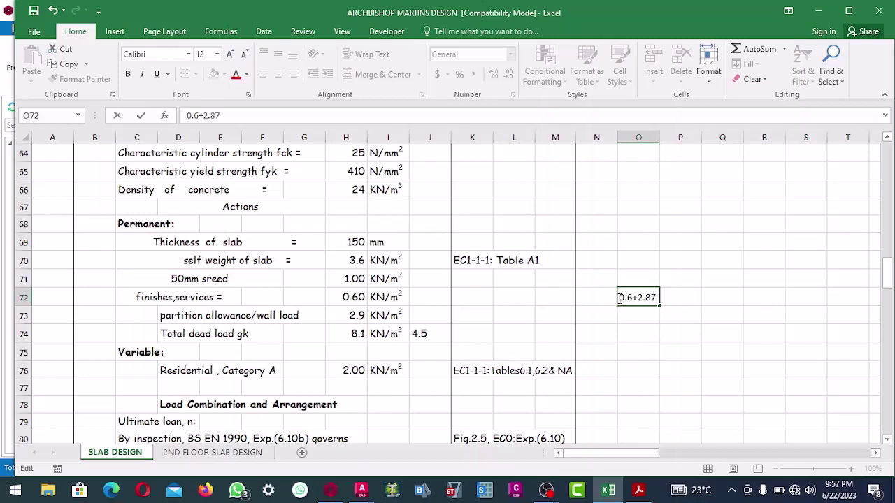
key(Return)
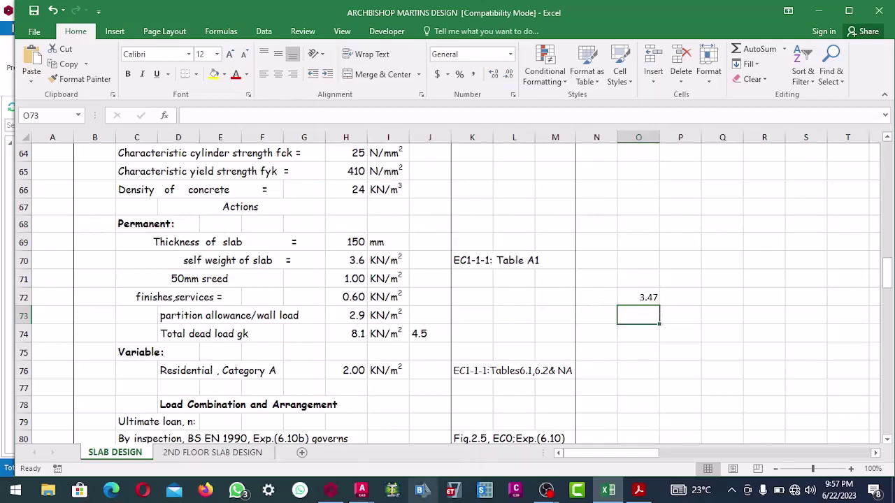
Switch to ProtaStructure and apply beam 1B2's wall load with a wall height of 3 m and thickness of 0.225 m
click(330, 491)
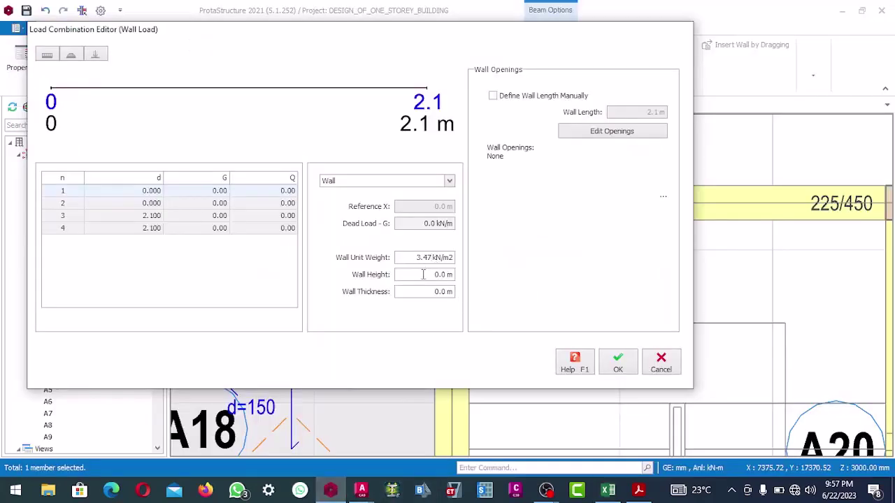
drag(433, 274, 459, 275)
text(3)
drag(413, 294, 458, 296)
text(0)
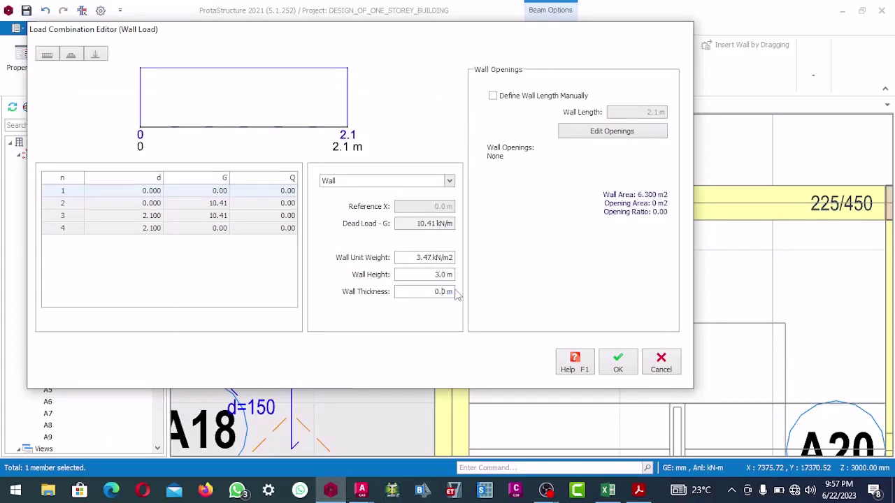
text(.225)
click(616, 363)
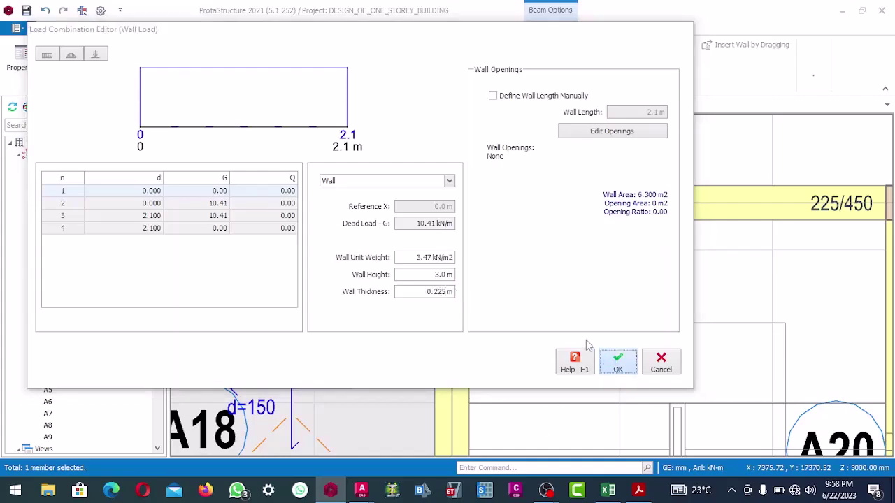
scroll(431, 231, down, 2)
scroll(377, 227, up, 2)
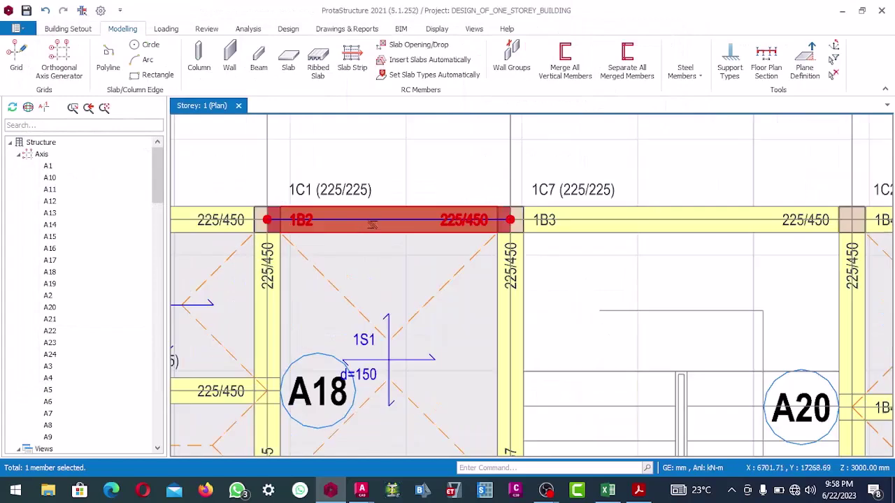
Copy beam 1B2's wall load and paste it onto all storey 1 beams from 1B1 to 1B46, replacing any existing wall loads
right_click(375, 229)
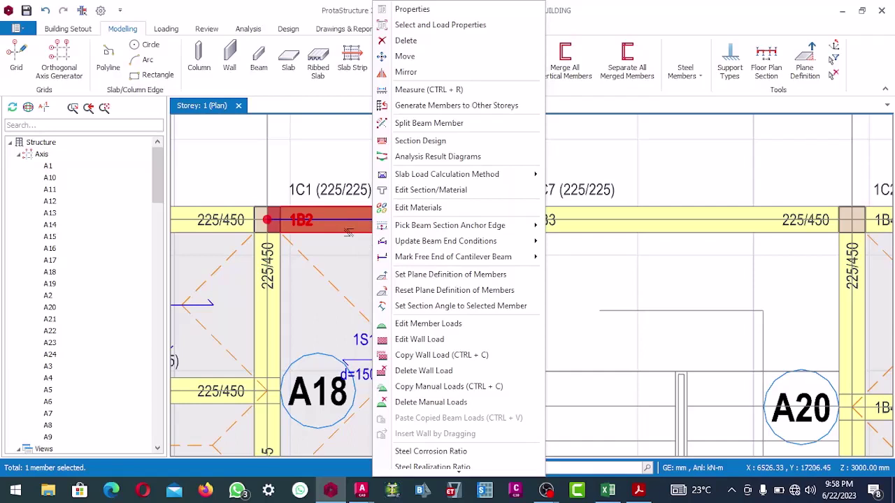
click(411, 357)
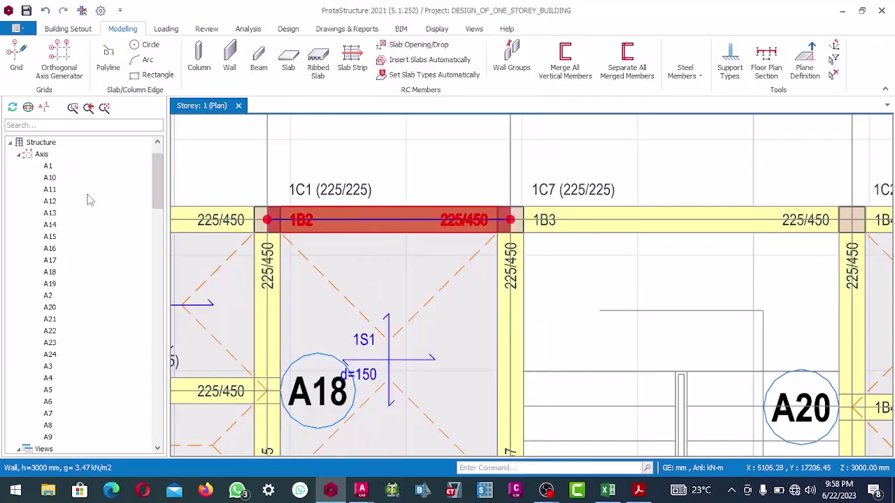
scroll(95, 217, down, 5)
scroll(98, 220, down, 12)
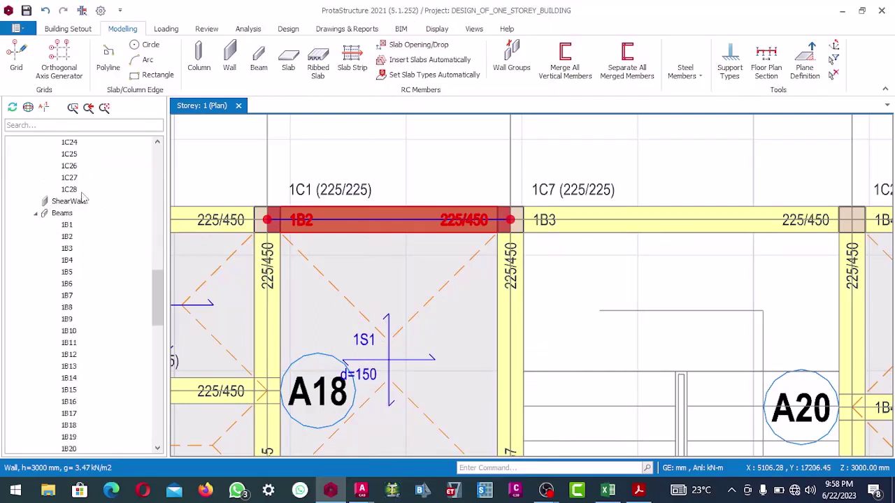
click(68, 225)
scroll(69, 233, down, 7)
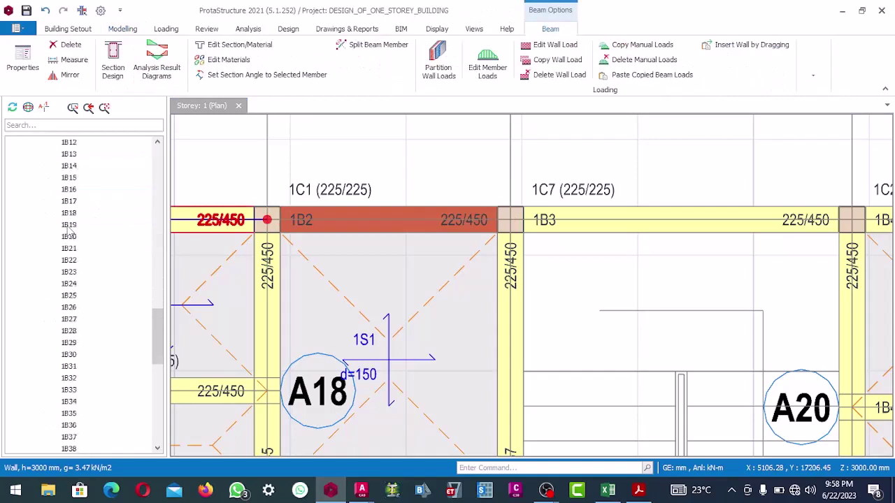
scroll(70, 233, down, 7)
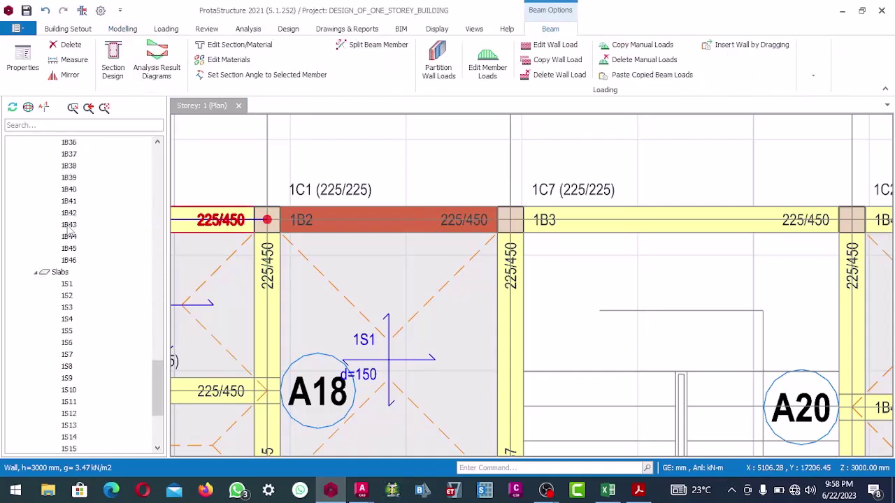
shift+click(70, 262)
right_click(66, 246)
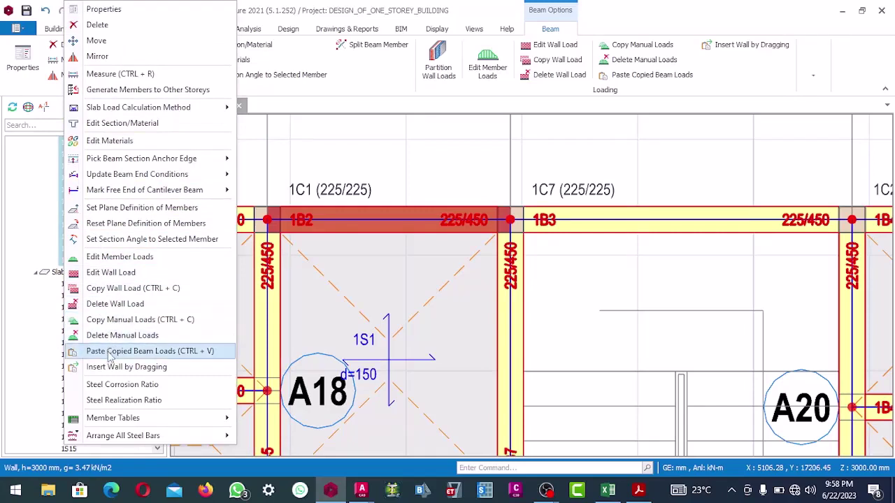
click(111, 352)
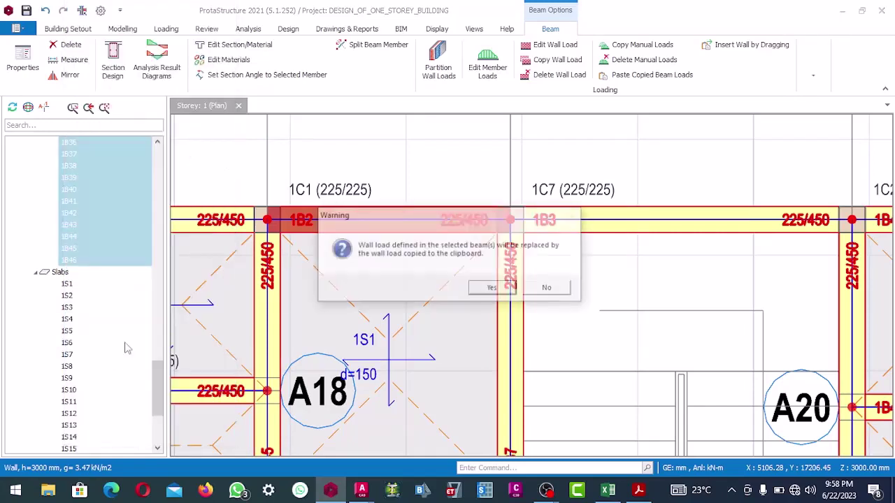
click(490, 292)
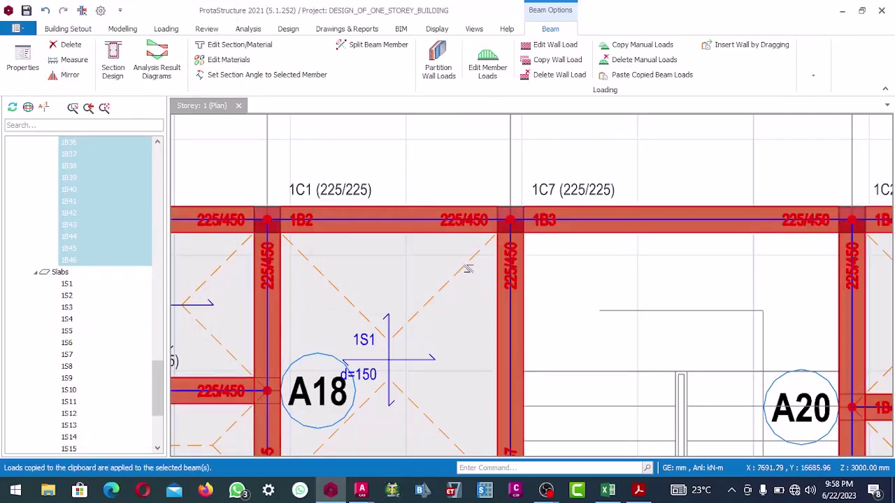
scroll(467, 269, down, 2)
scroll(463, 265, down, 5)
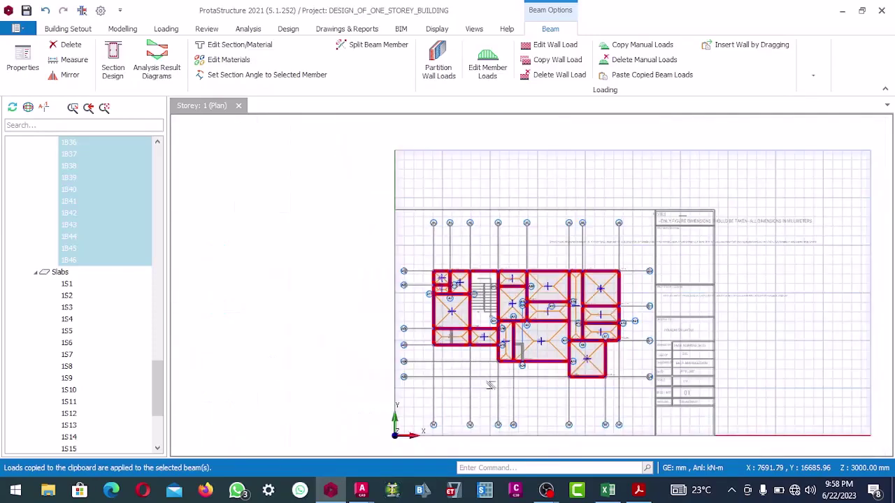
key(Escape)
Inspect the wall-loaded beams across the storey 1 plan, including the wall lines crossing slabs 1S5 and 1S10 and the stair area
scroll(511, 303, up, 6)
scroll(512, 303, down, 6)
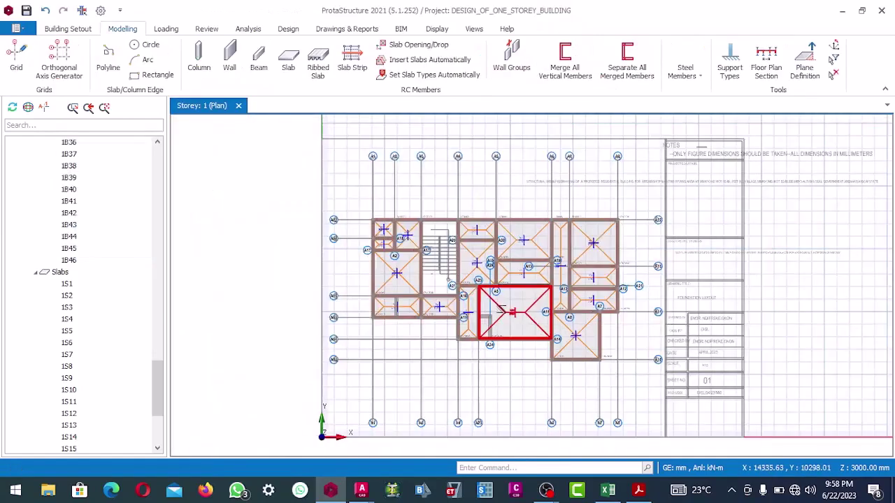
scroll(483, 290, up, 5)
scroll(470, 286, down, 5)
scroll(470, 286, up, 5)
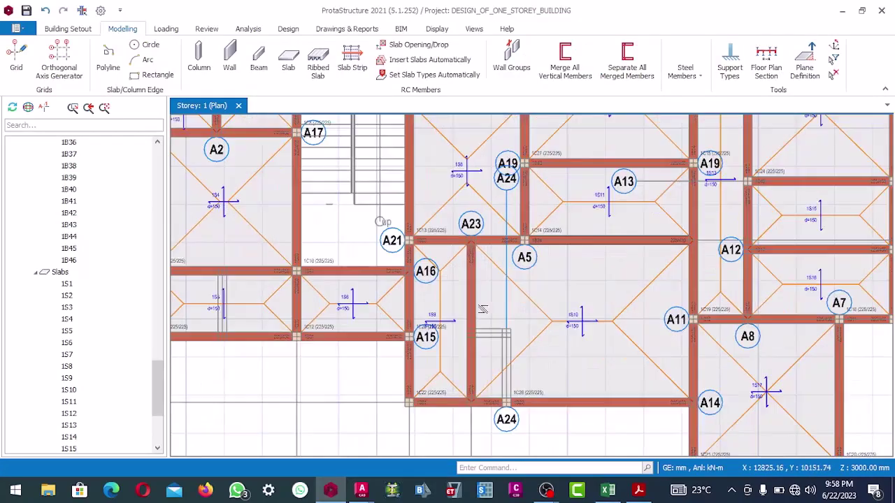
scroll(447, 284, down, 4)
scroll(419, 283, up, 6)
scroll(413, 282, down, 2)
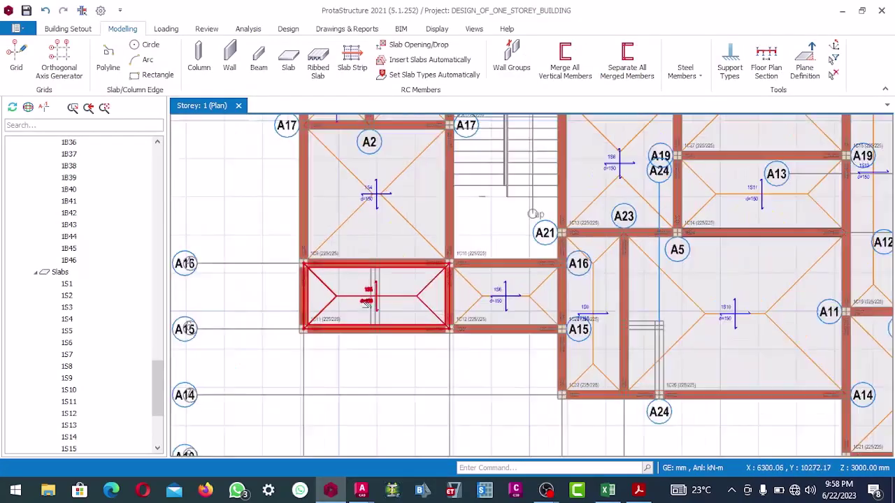
scroll(406, 281, up, 4)
scroll(399, 281, down, 4)
scroll(393, 280, up, 3)
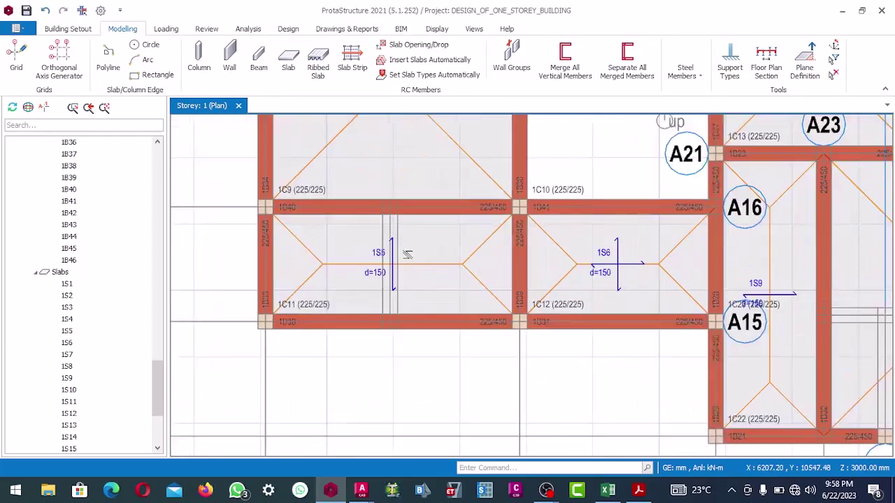
scroll(407, 255, down, 1)
scroll(412, 274, down, 2)
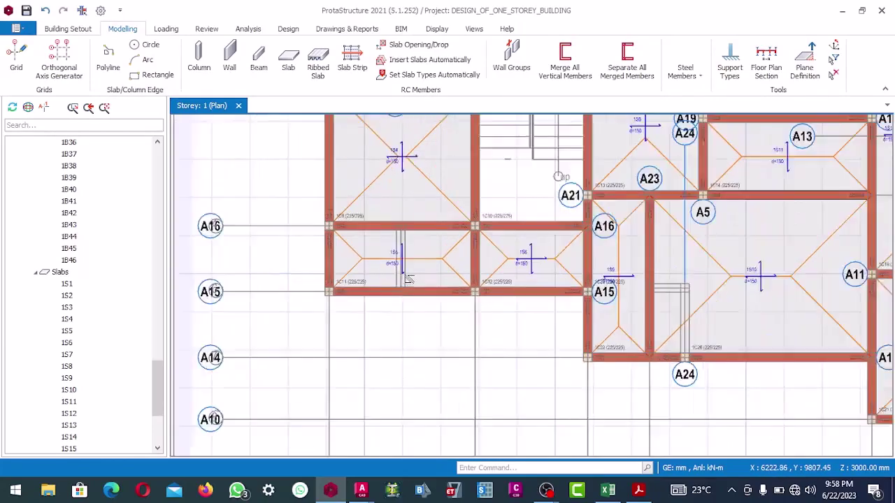
scroll(416, 238, up, 4)
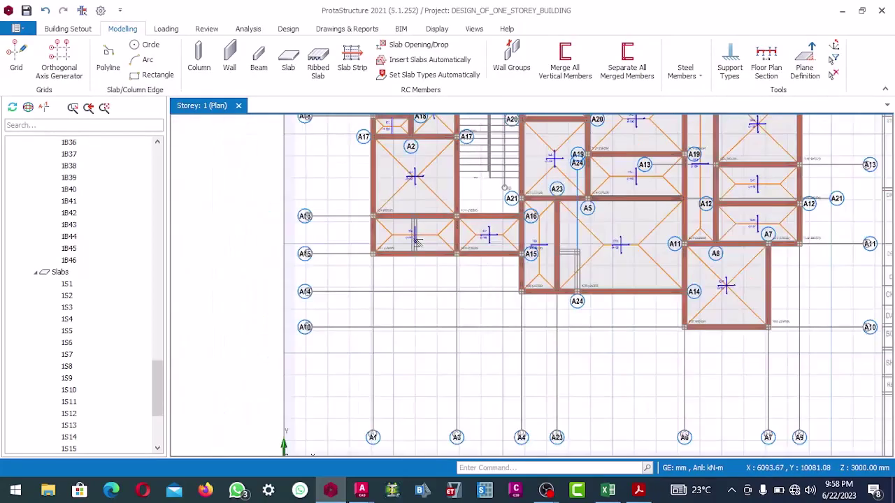
scroll(444, 163, up, 4)
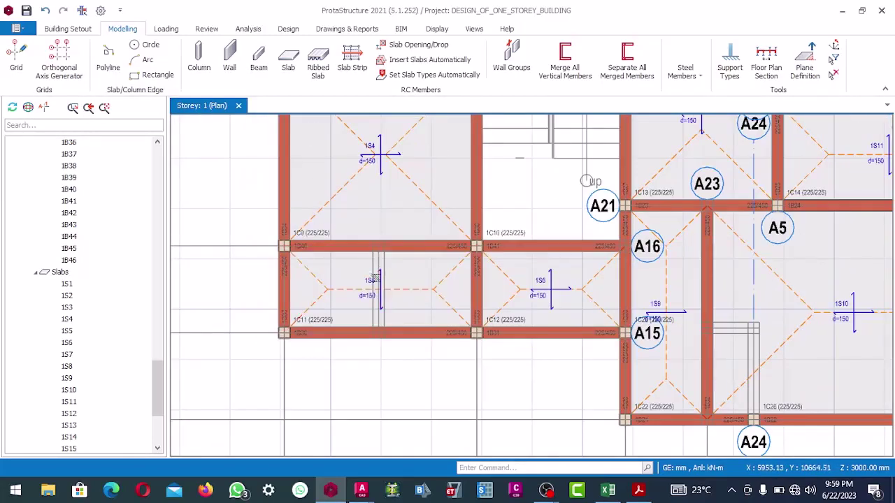
scroll(380, 284, up, 4)
scroll(392, 266, down, 3)
scroll(396, 247, up, 3)
scroll(396, 246, down, 2)
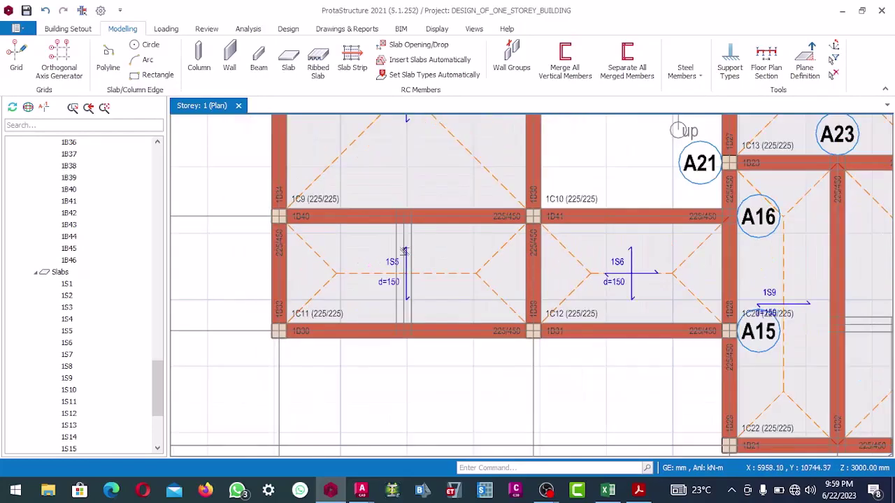
scroll(405, 252, down, 2)
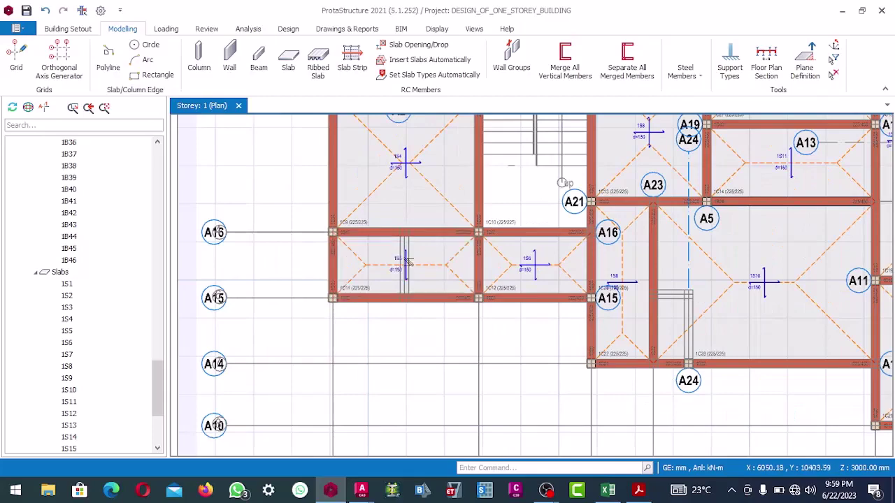
scroll(408, 263, up, 1)
scroll(399, 261, down, 4)
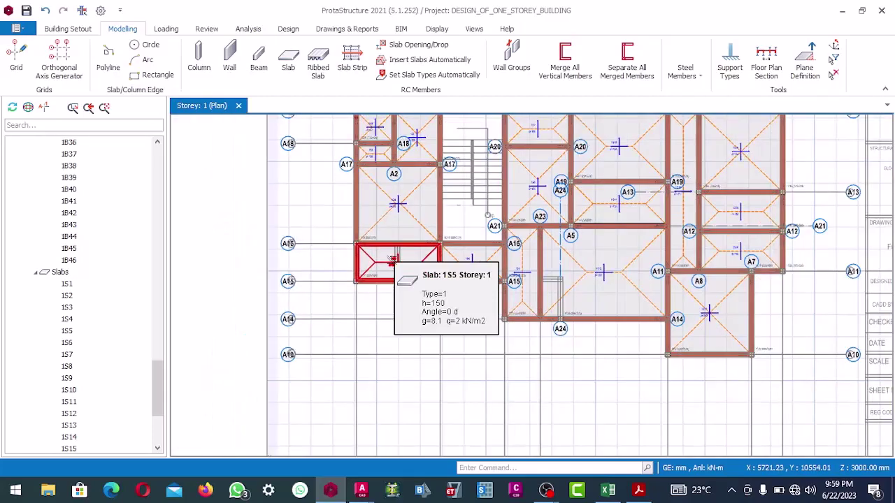
scroll(393, 260, down, 3)
scroll(431, 203, up, 6)
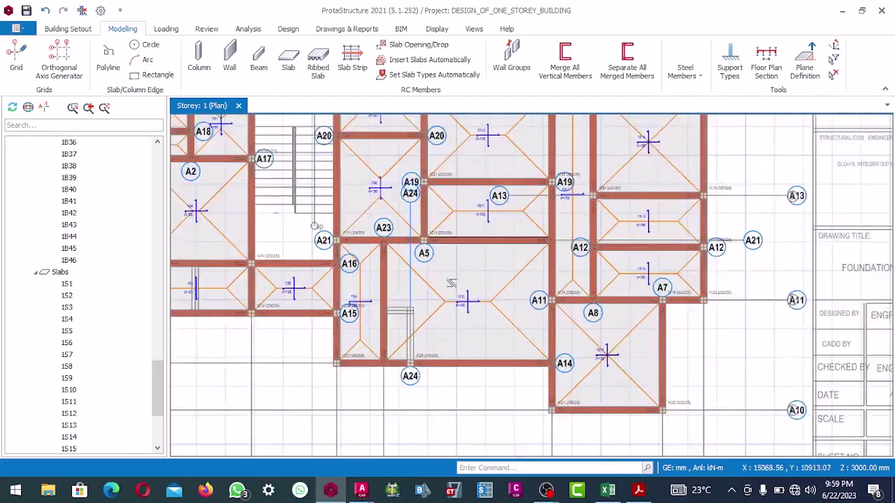
scroll(431, 203, down, 5)
scroll(291, 251, up, 2)
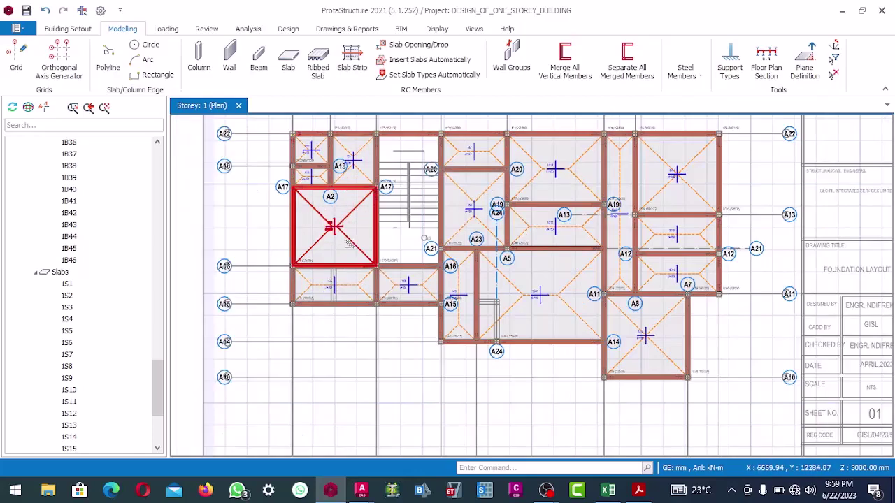
scroll(286, 258, up, 2)
scroll(315, 255, down, 5)
scroll(359, 251, up, 5)
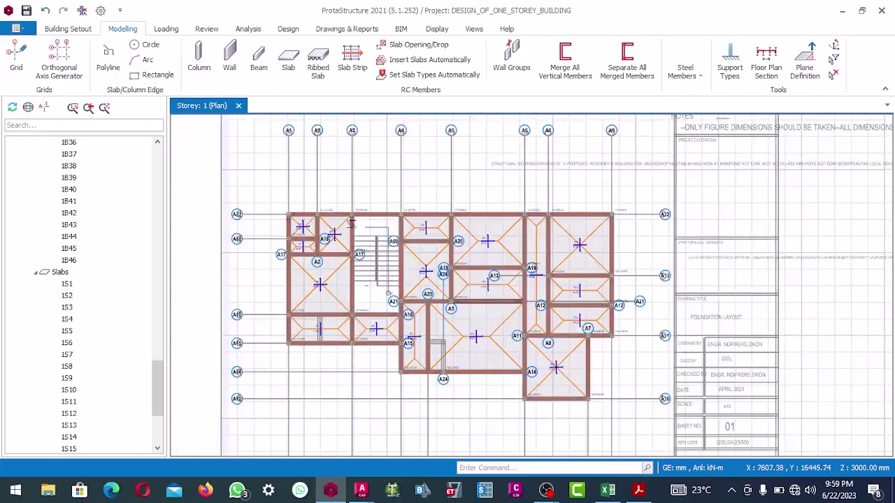
scroll(363, 244, down, 1)
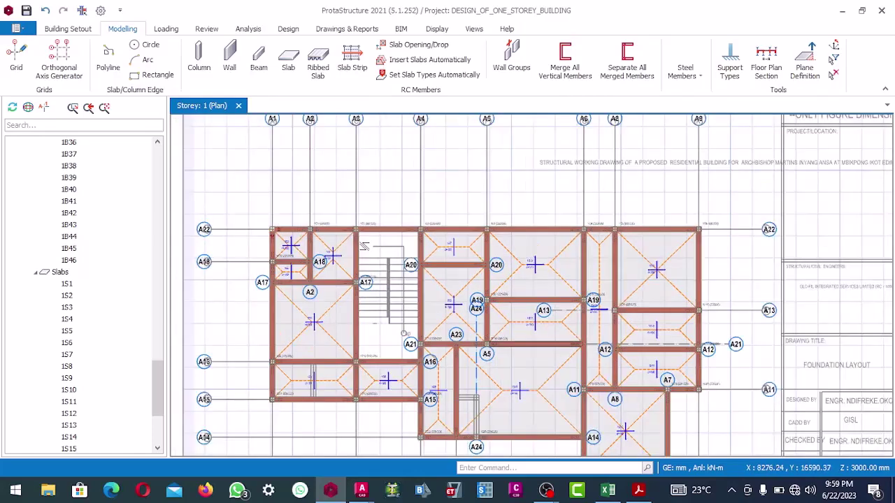
scroll(374, 238, down, 5)
scroll(328, 217, up, 6)
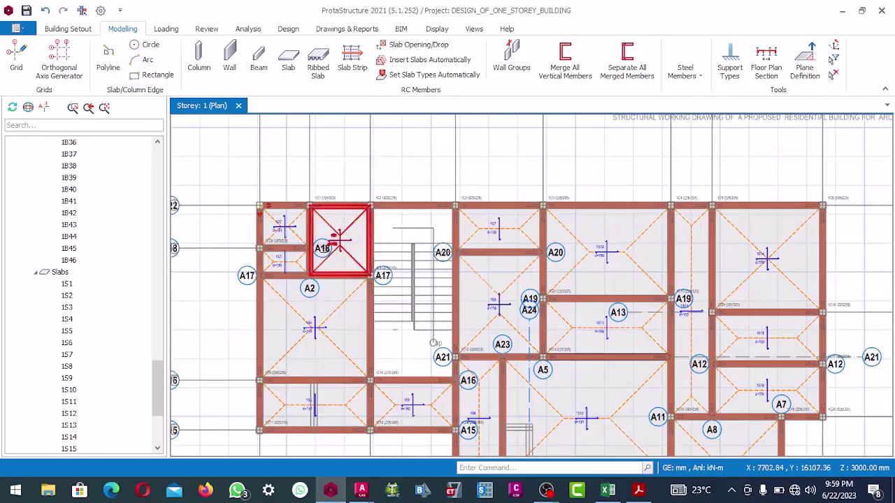
scroll(329, 223, down, 3)
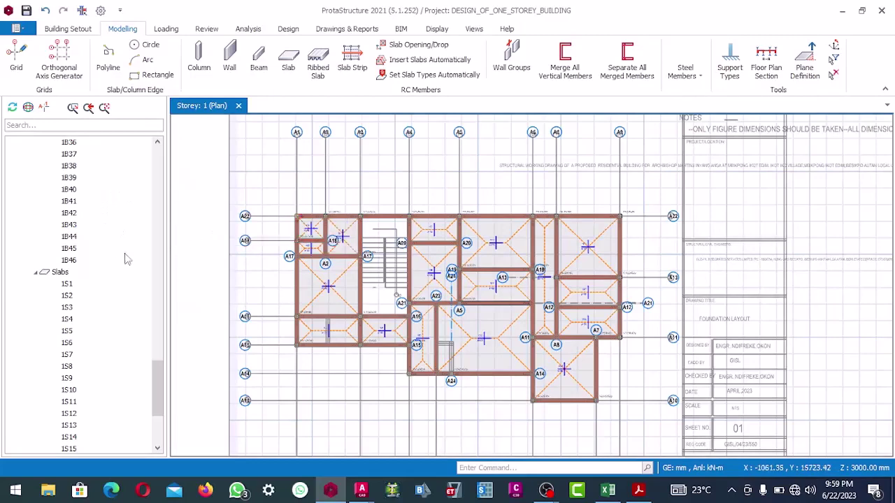
Insert a storey on top of the building by setting the total number of storeys to 2
scroll(120, 240, up, 20)
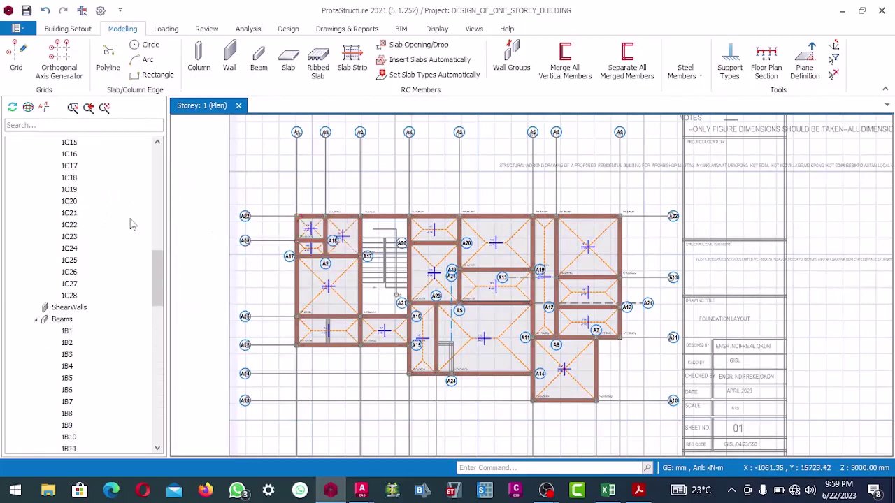
scroll(130, 223, up, 4)
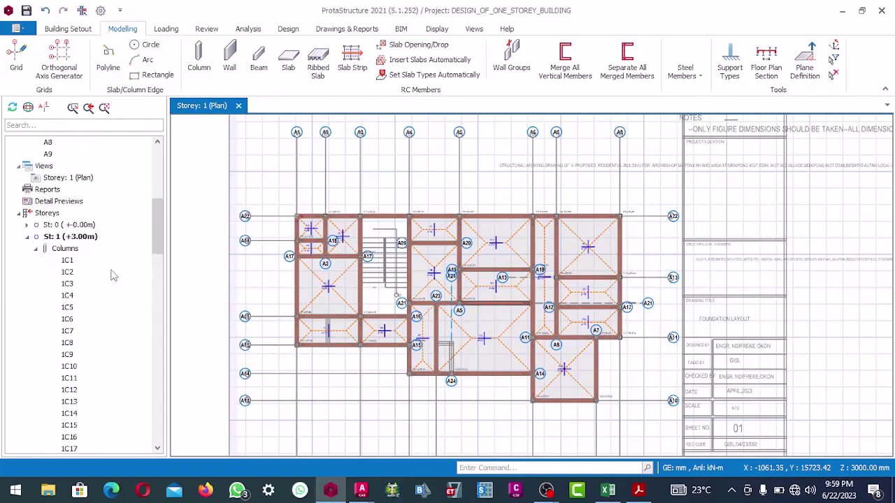
right_click(45, 217)
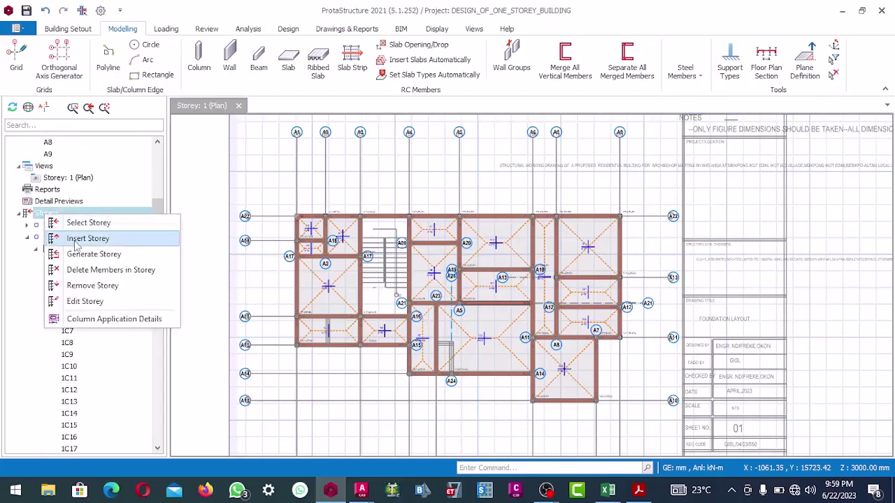
click(77, 239)
click(579, 195)
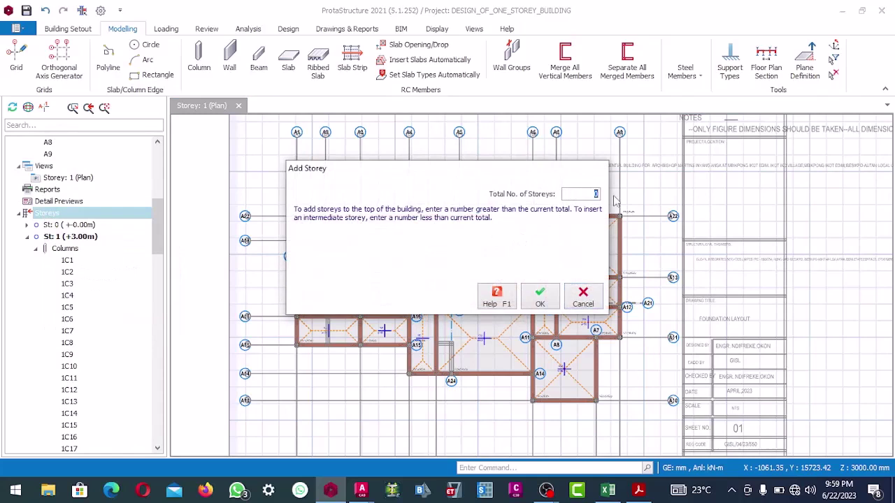
text(2)
click(543, 299)
click(511, 293)
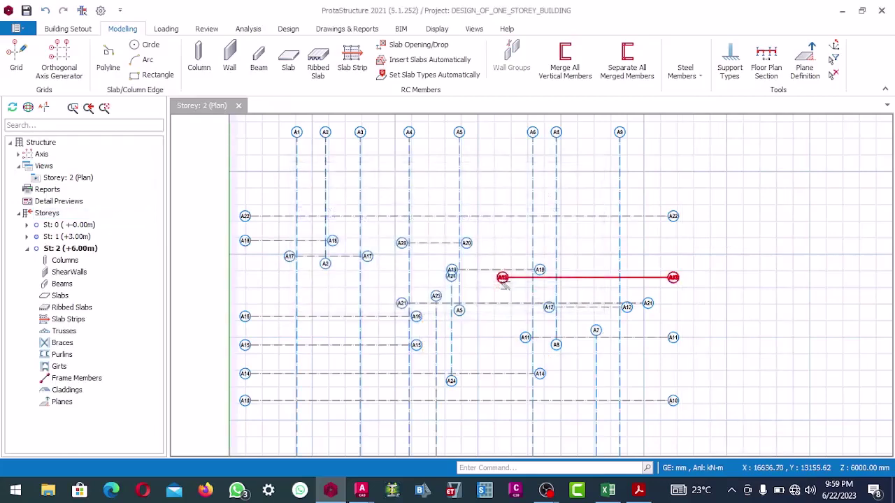
Generate storey 2 from storey 1 with every member type included except slabs
click(82, 240)
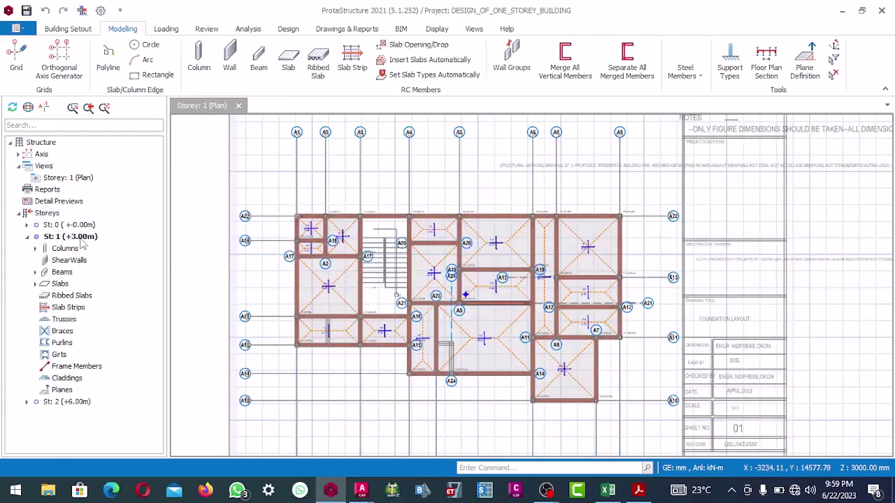
click(51, 216)
right_click(51, 216)
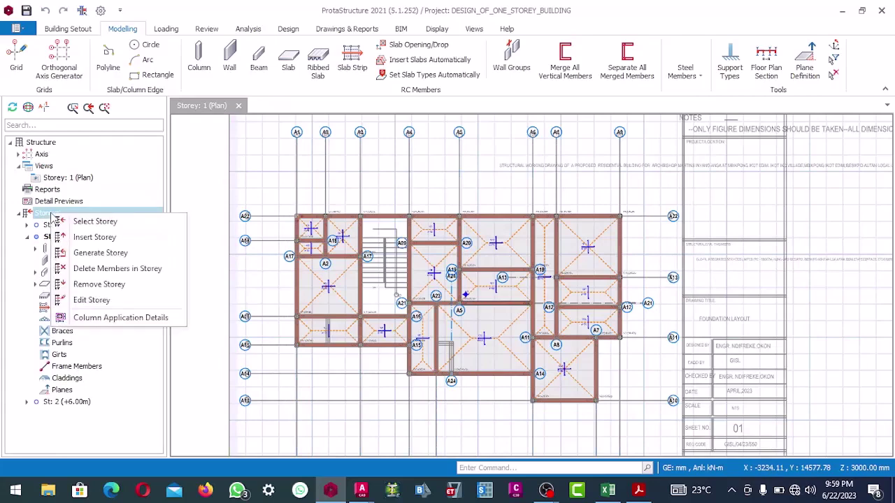
click(100, 253)
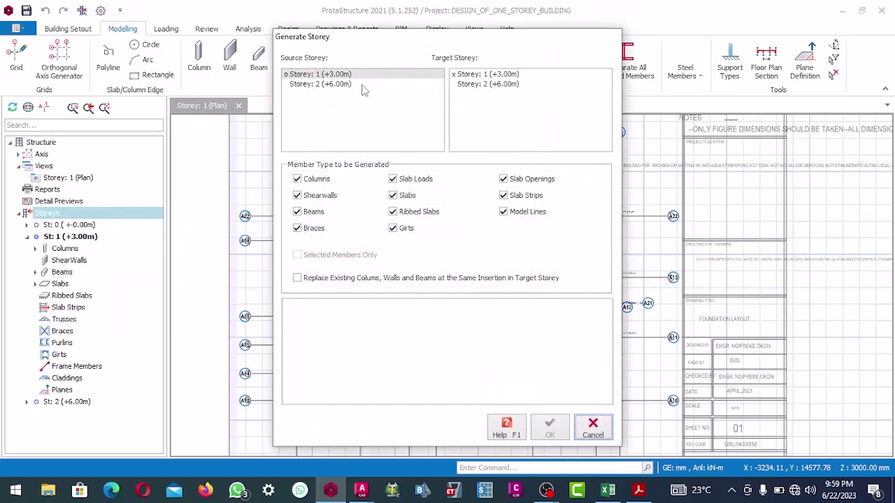
click(492, 84)
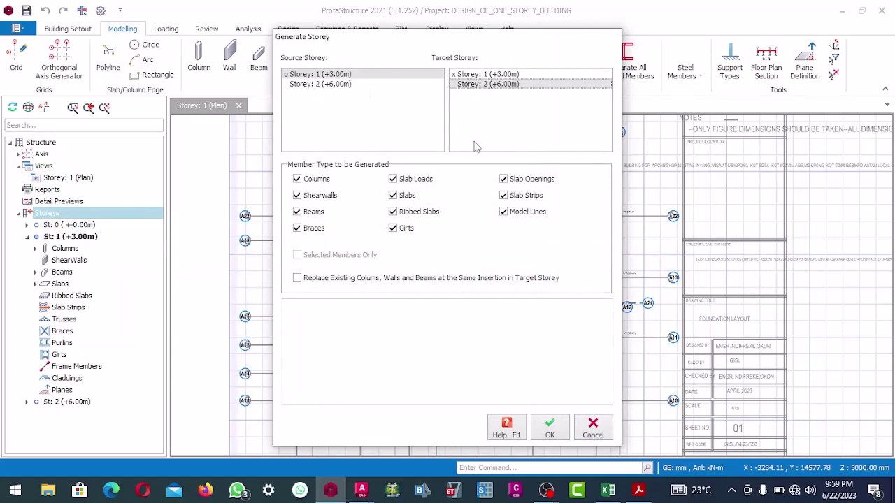
click(399, 199)
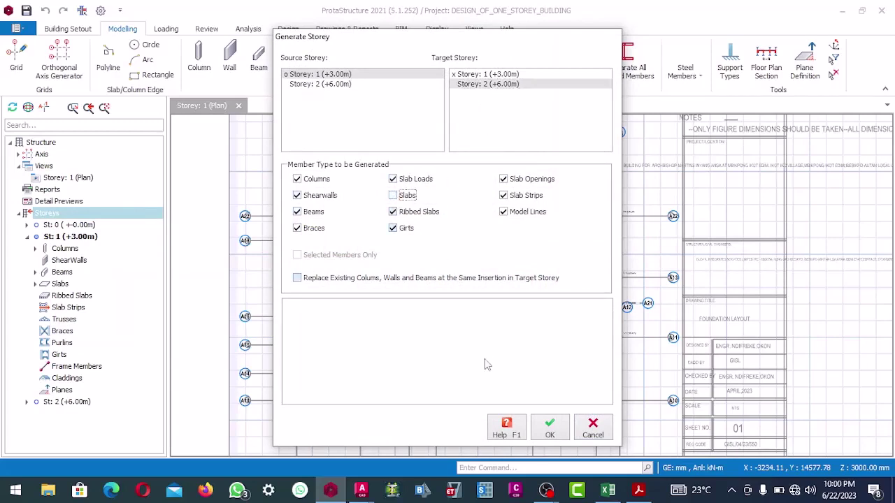
click(545, 430)
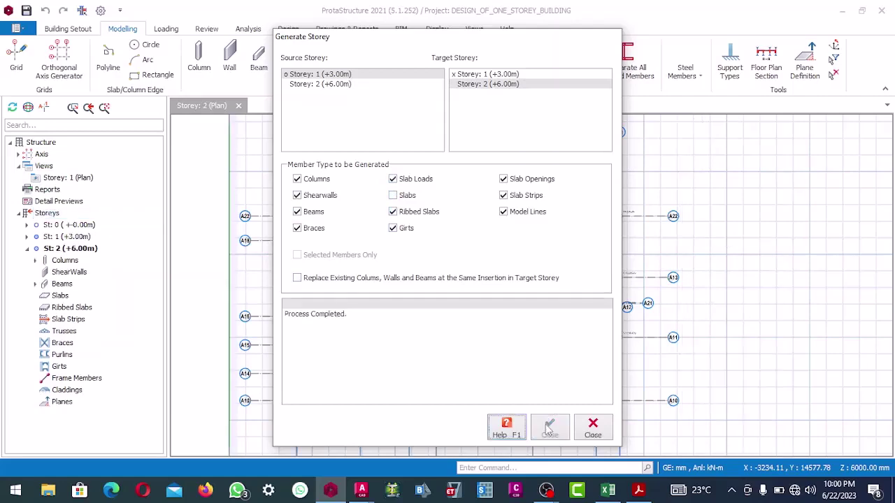
click(593, 428)
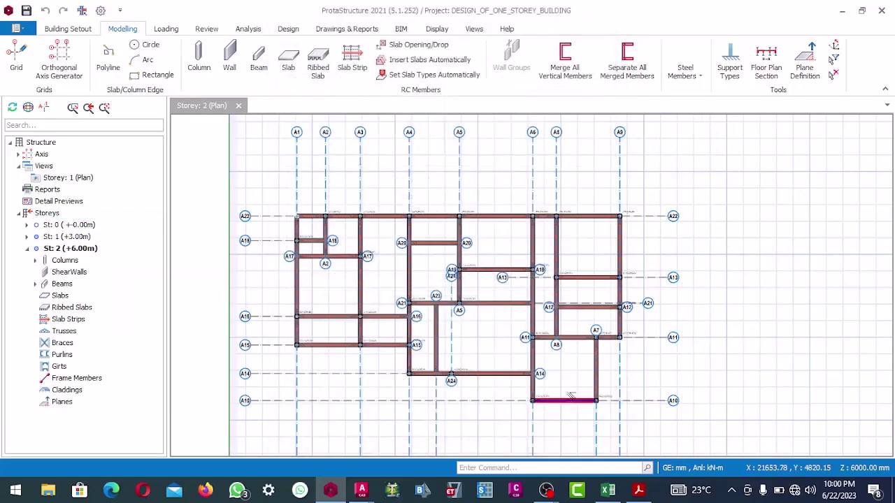
Examine the generated beams and columns on the storey 2 plan, especially around axes A1 to A3 and A17 to A22
scroll(451, 260, up, 3)
scroll(452, 260, up, 2)
scroll(420, 238, down, 8)
scroll(404, 228, up, 6)
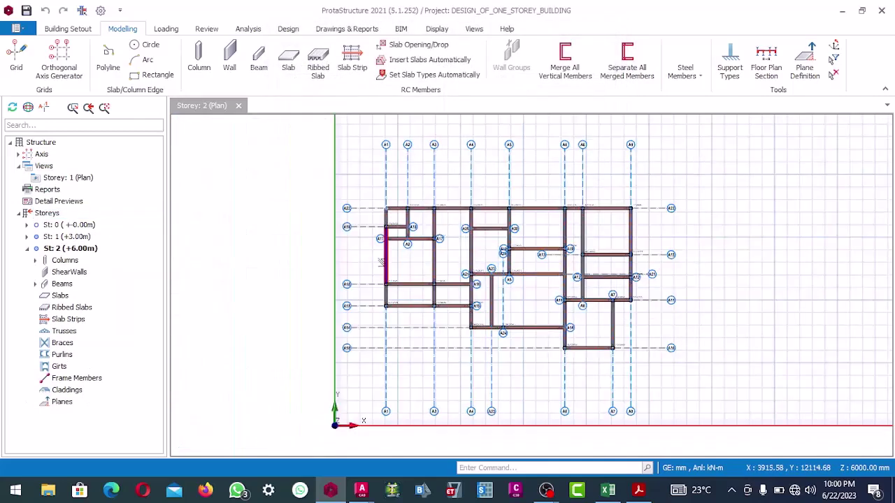
scroll(405, 227, down, 8)
scroll(420, 221, up, 10)
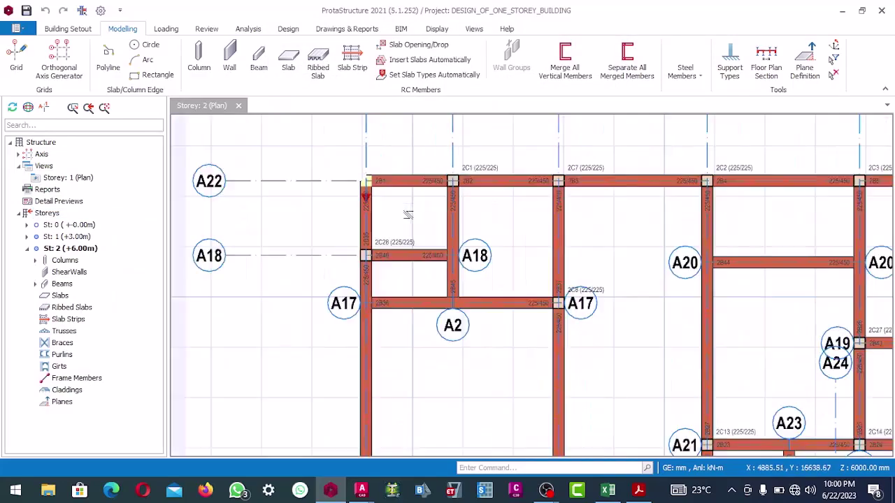
scroll(428, 224, down, 4)
scroll(428, 231, up, 4)
scroll(490, 252, down, 7)
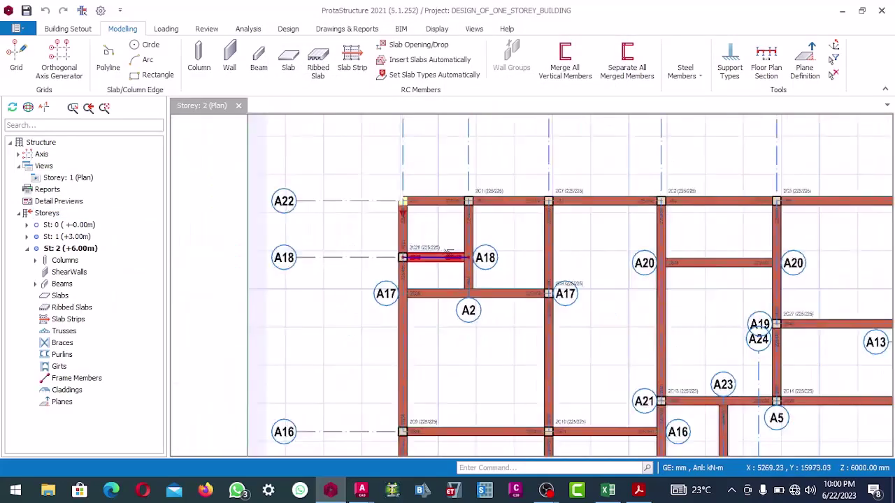
scroll(505, 260, up, 5)
scroll(448, 256, down, 5)
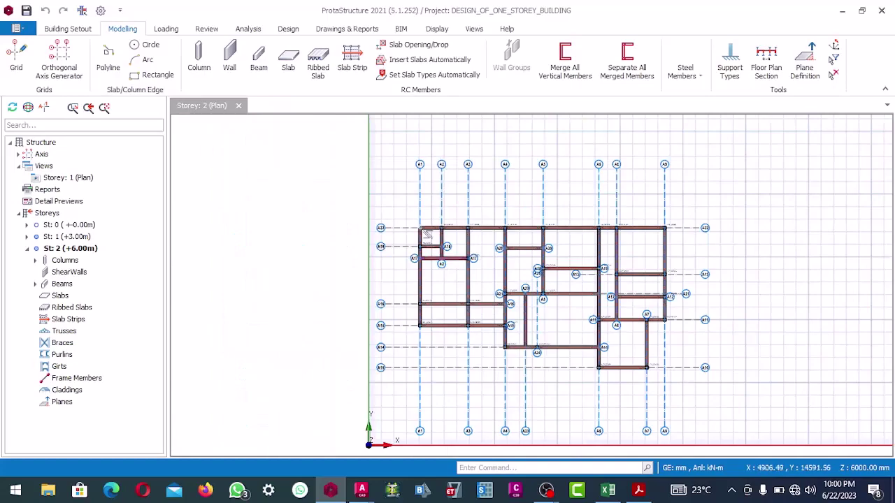
scroll(470, 203, up, 6)
scroll(471, 202, down, 5)
scroll(503, 224, up, 3)
scroll(547, 235, down, 5)
scroll(490, 224, up, 5)
scroll(258, 177, down, 1)
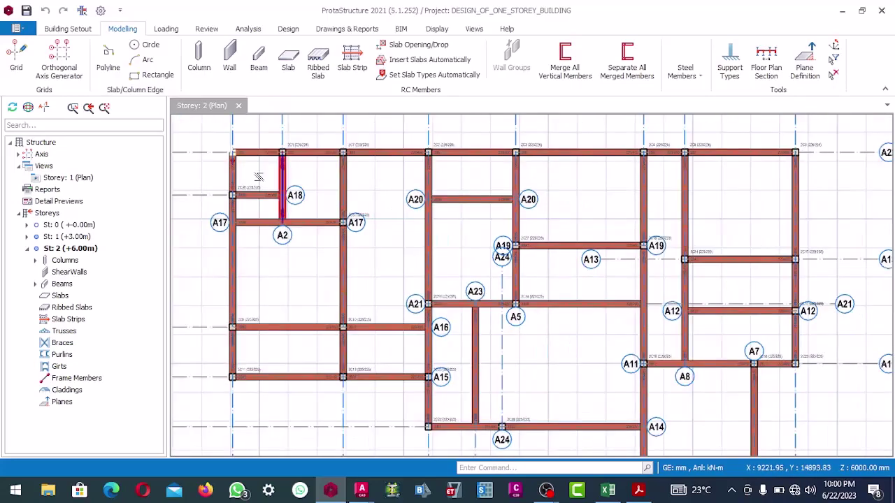
scroll(297, 189, up, 2)
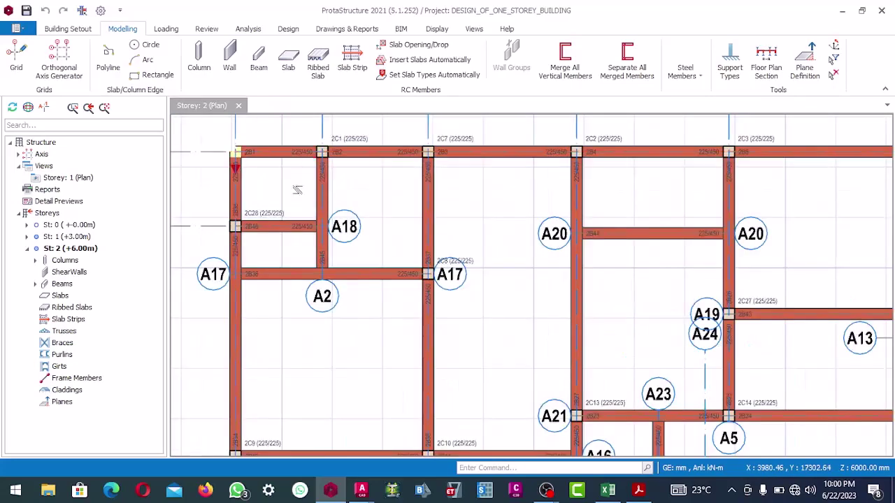
Delete the wall loads from all storey 2 beams, 2B1 to 2B46
click(45, 284)
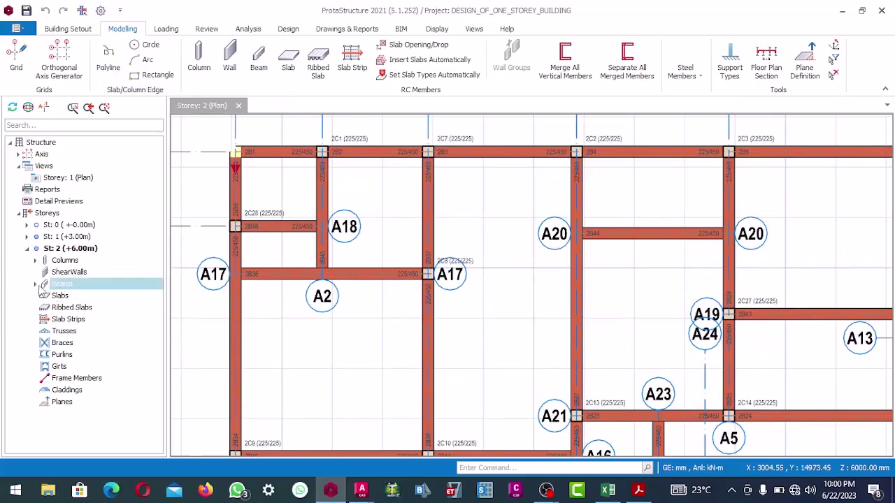
click(37, 285)
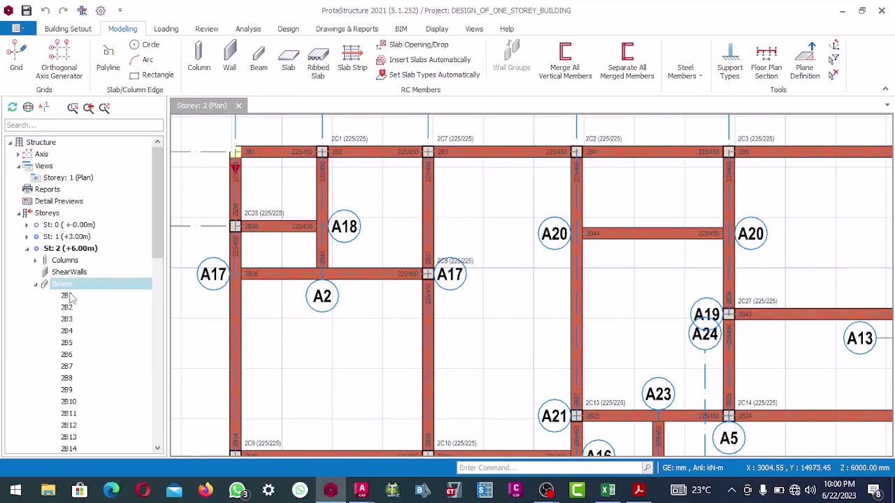
scroll(73, 299, down, 2)
click(69, 226)
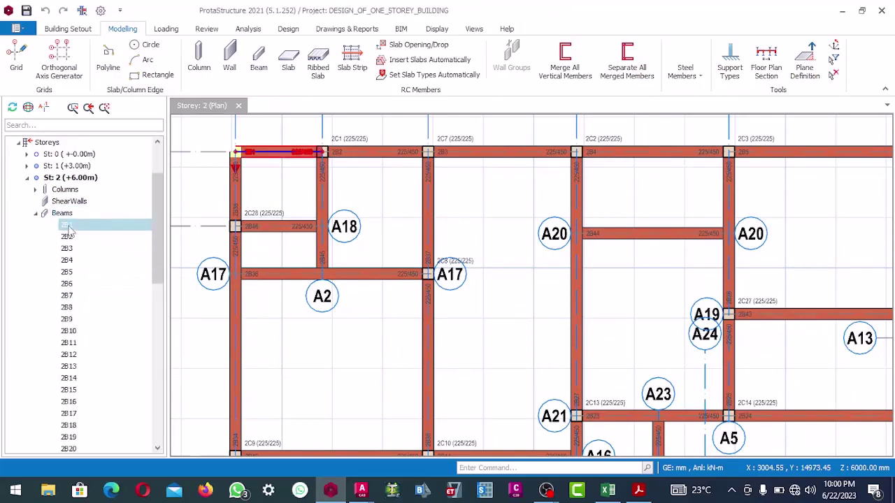
scroll(70, 233, down, 6)
scroll(70, 230, down, 1)
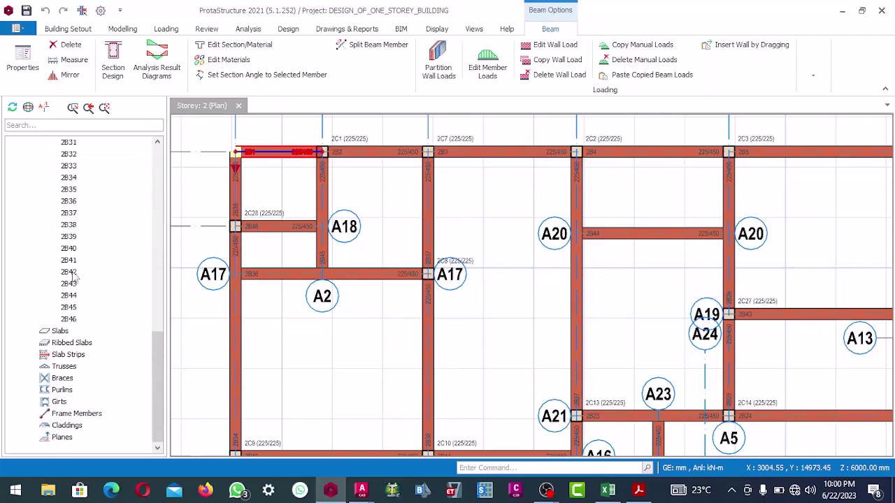
shift+click(69, 319)
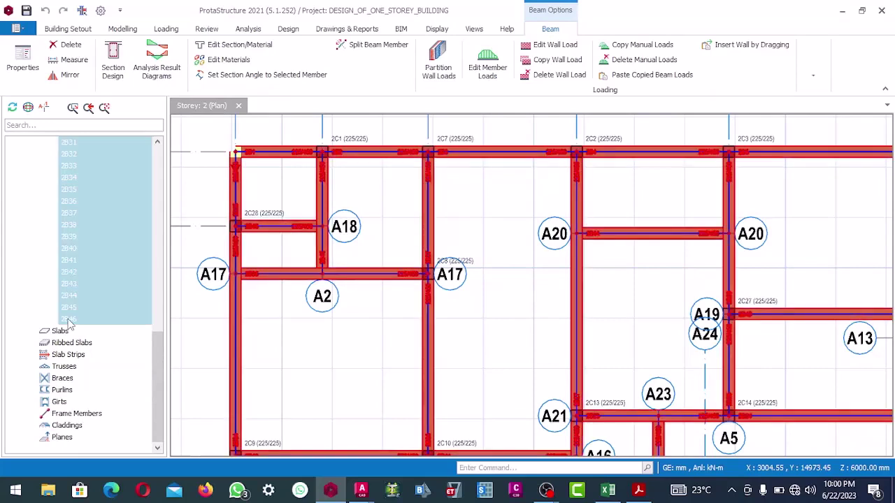
right_click(68, 225)
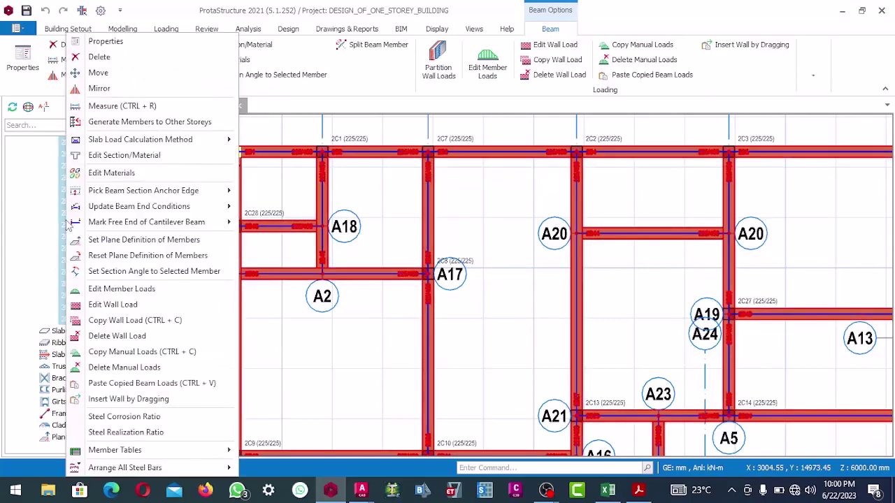
click(117, 339)
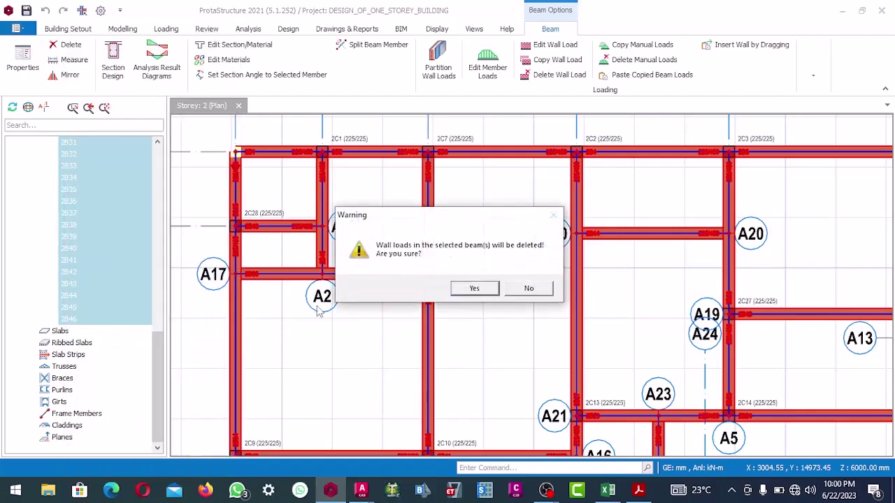
click(468, 290)
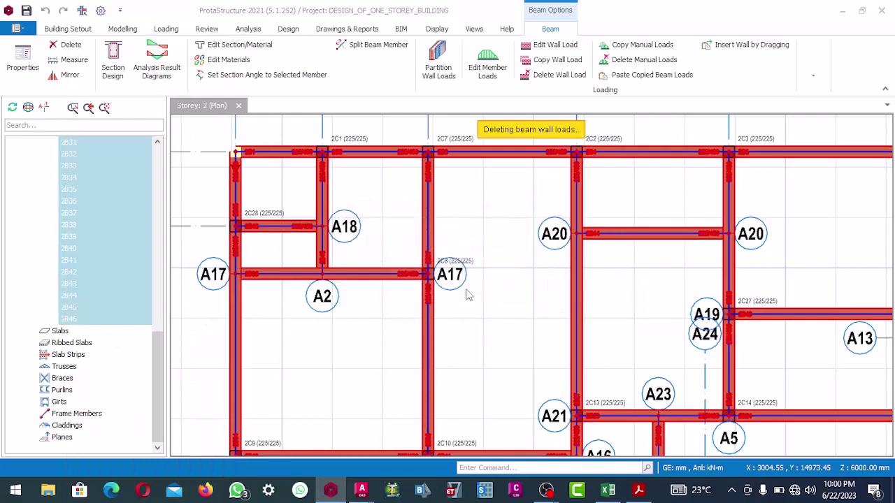
Set the section height H of all selected storey 2 beams to 300 mm
right_click(76, 235)
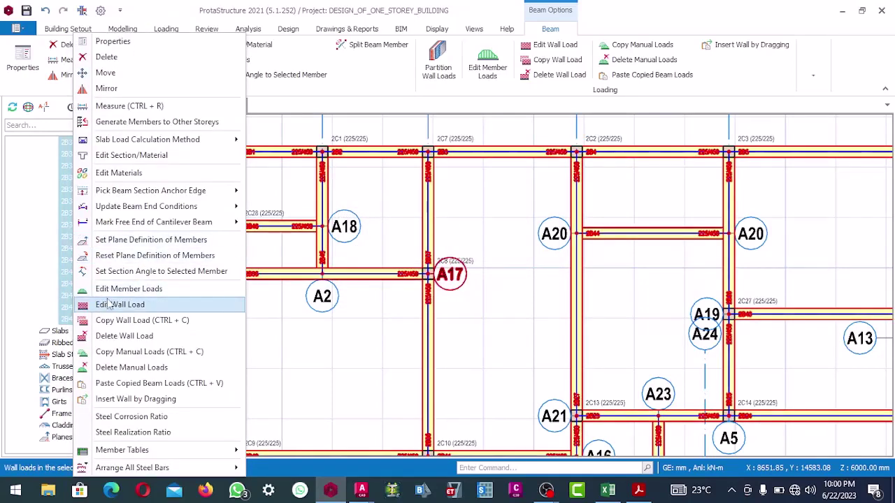
click(123, 157)
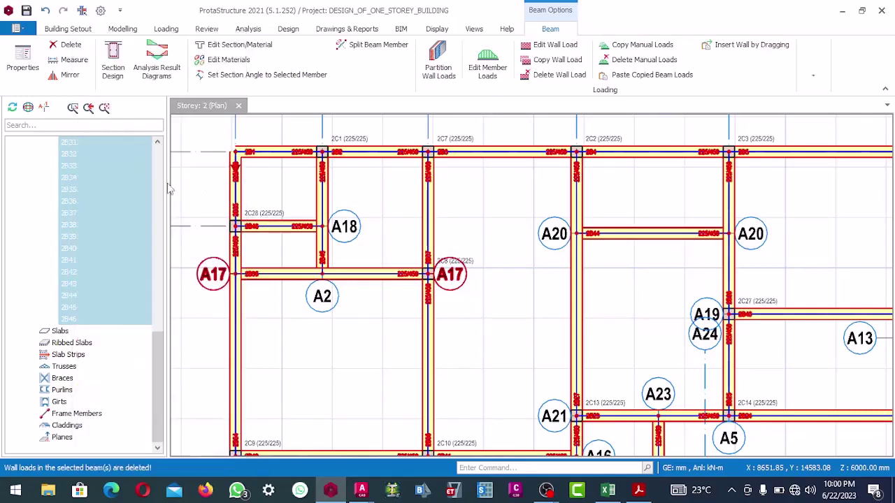
drag(383, 39, 290, 55)
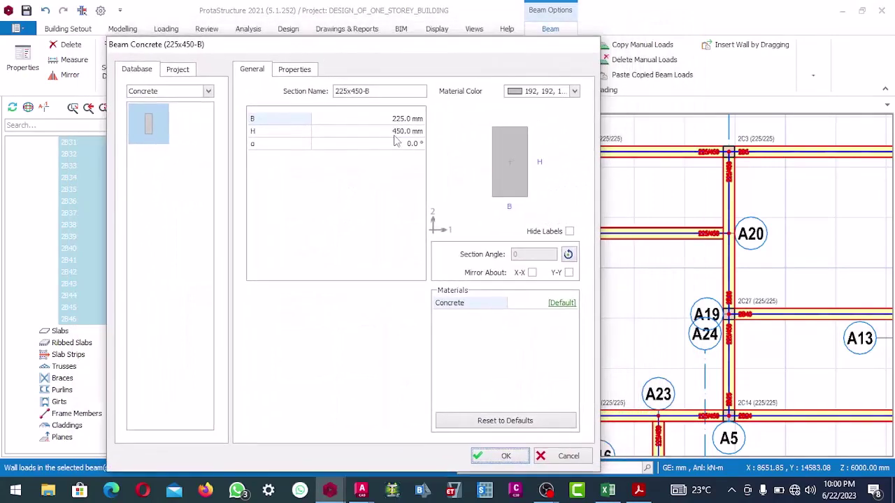
click(392, 132)
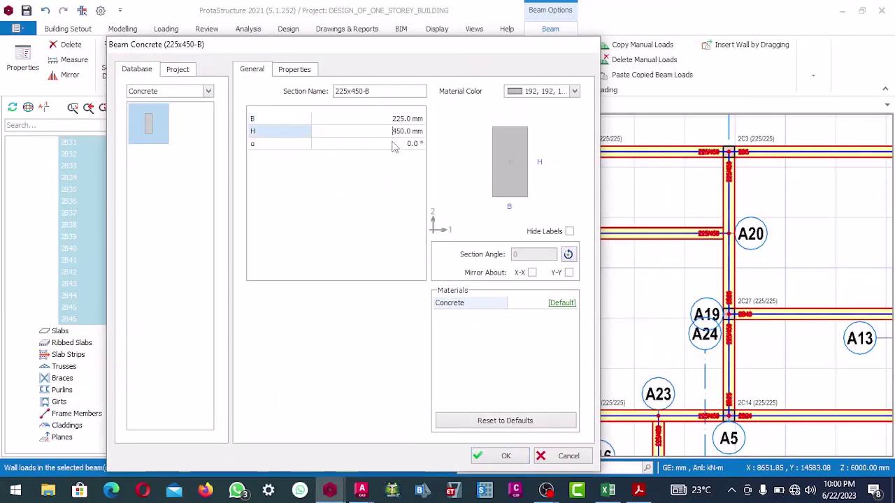
drag(408, 132, 426, 130)
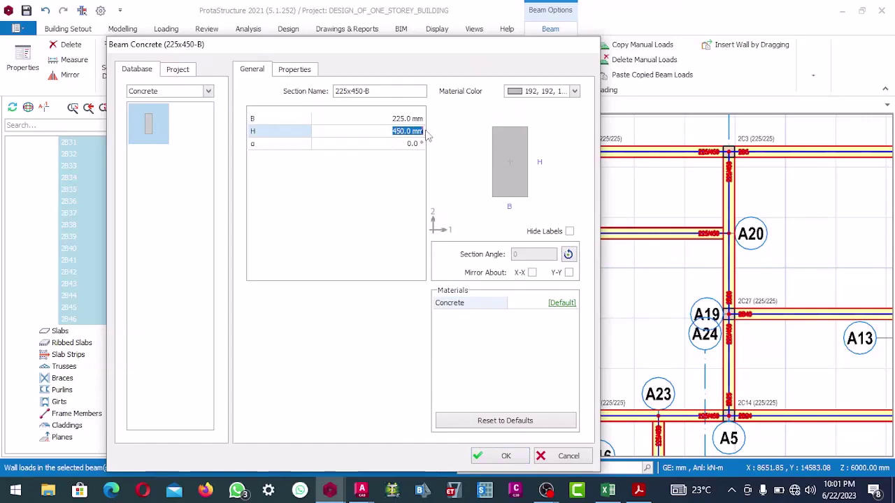
text(30)
click(496, 456)
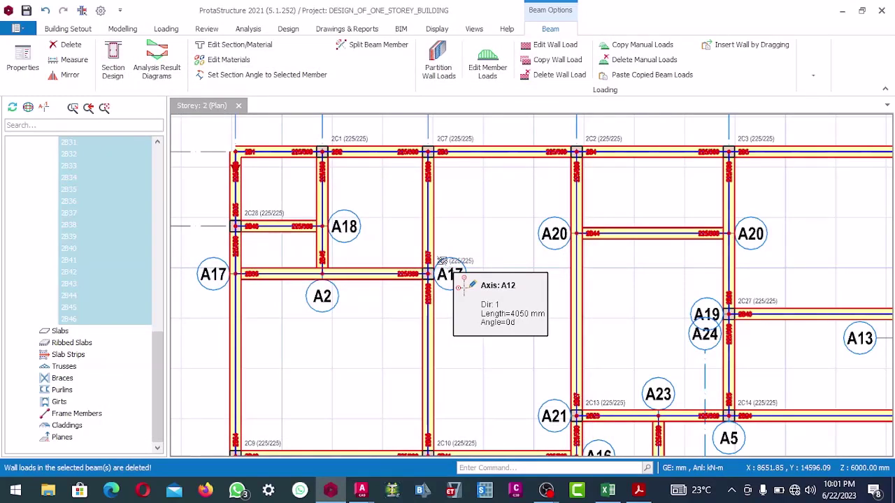
Look over the resized beams across the storey 2 plan and clear the beam selection
scroll(395, 254, down, 1)
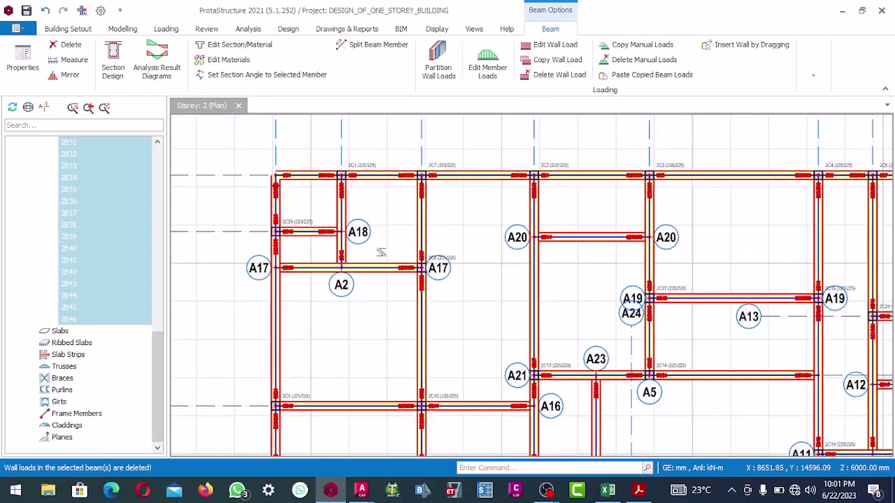
scroll(397, 266, down, 1)
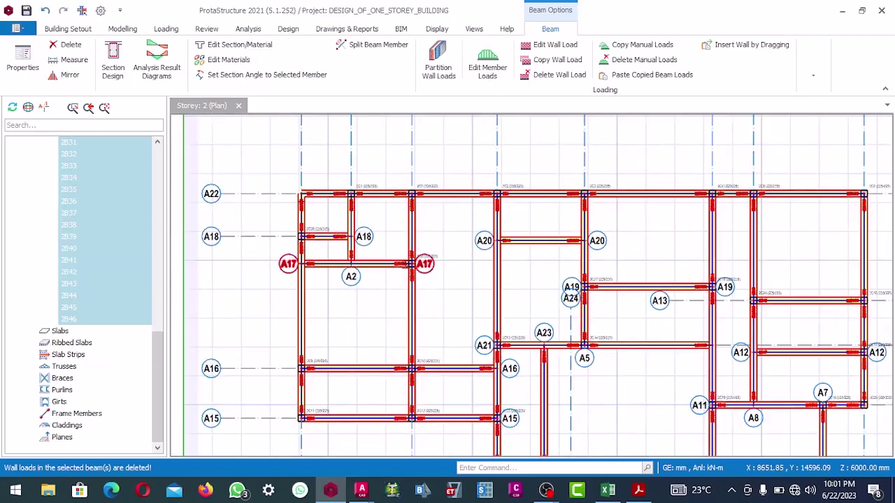
scroll(403, 265, down, 1)
scroll(421, 264, down, 1)
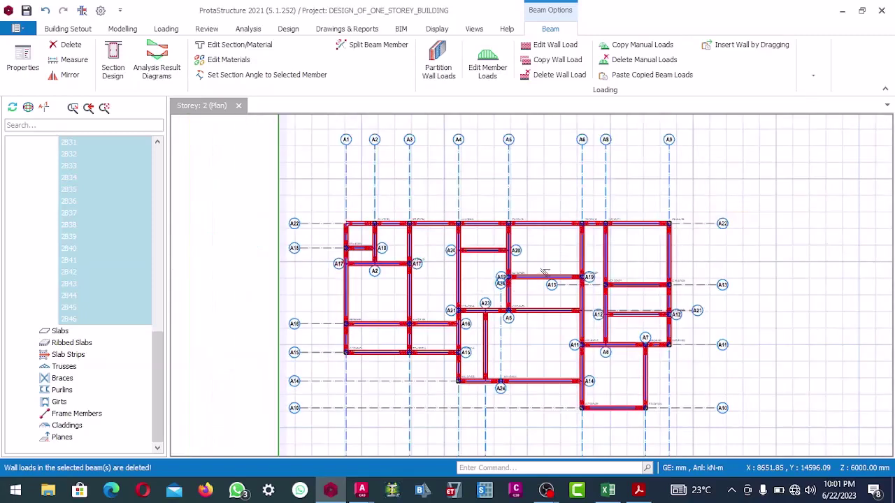
scroll(545, 273, up, 1)
scroll(543, 260, up, 1)
scroll(551, 245, up, 1)
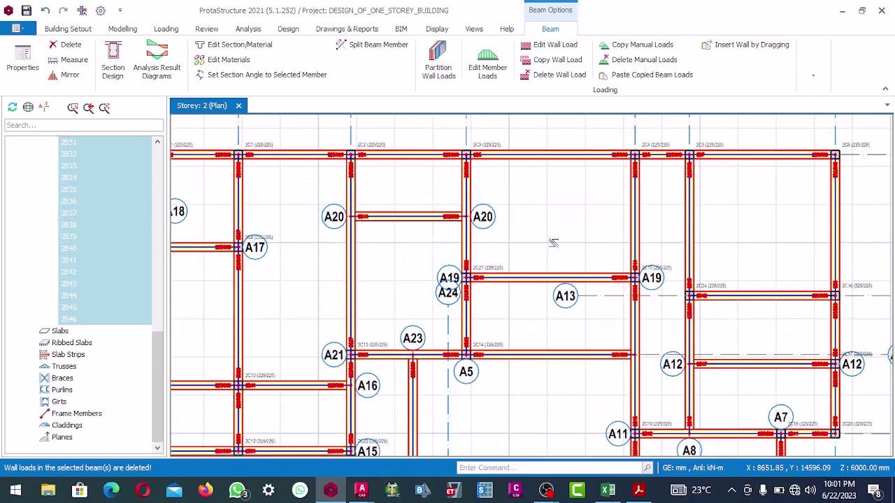
key(Escape)
Select beam 2B43 on axis A19 and examine the section labels of the surrounding storey 2 beams and those near axes A17 and A18
scroll(554, 243, down, 1)
scroll(552, 240, up, 1)
scroll(551, 260, up, 1)
click(556, 262)
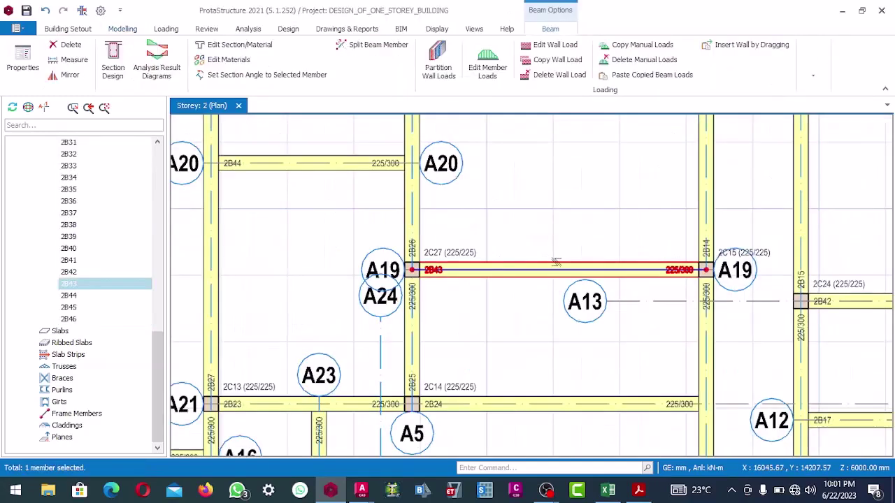
scroll(552, 261, down, 1)
scroll(551, 261, down, 1)
scroll(546, 263, up, 2)
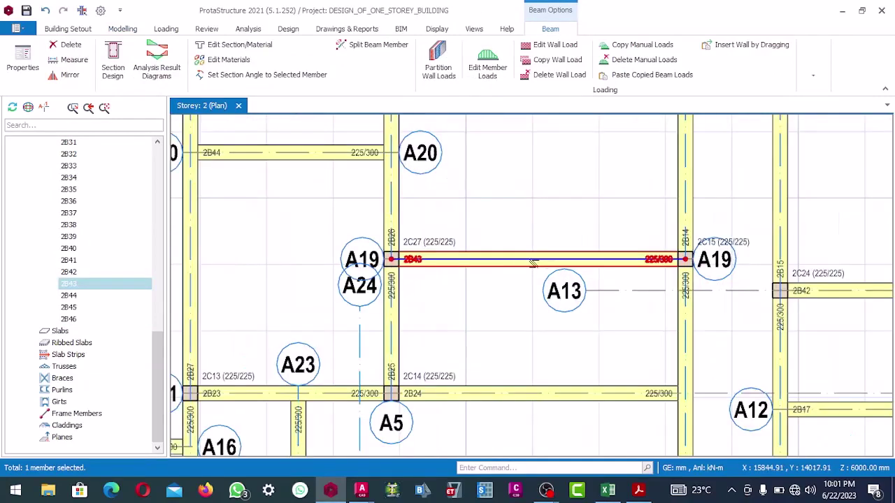
scroll(544, 264, down, 2)
scroll(445, 230, up, 2)
scroll(462, 227, down, 1)
scroll(461, 227, down, 2)
scroll(292, 215, up, 2)
scroll(315, 204, up, 1)
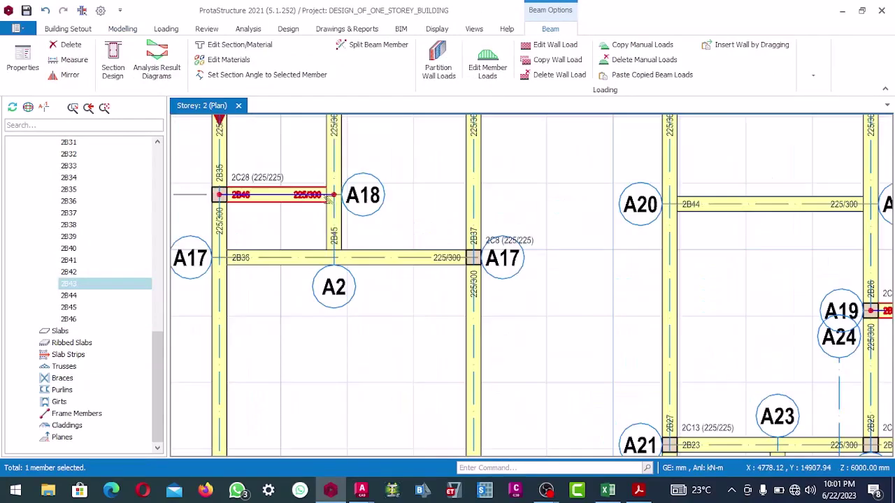
scroll(373, 227, down, 3)
scroll(373, 231, down, 2)
scroll(483, 246, up, 4)
scroll(482, 247, down, 1)
mouse_move(481, 246)
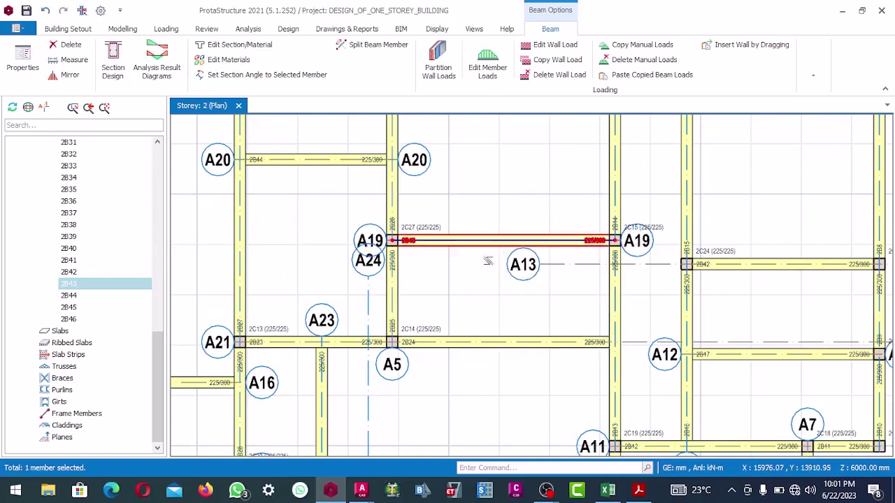
Delete storey 2 beam 2B43 on axis A19
scroll(490, 259, up, 2)
scroll(500, 251, down, 2)
scroll(511, 243, up, 2)
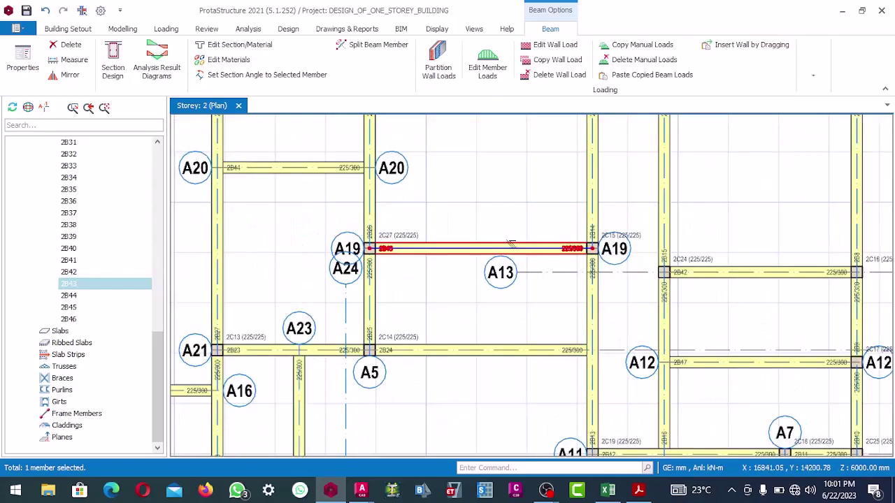
scroll(511, 242, up, 2)
mouse_move(512, 243)
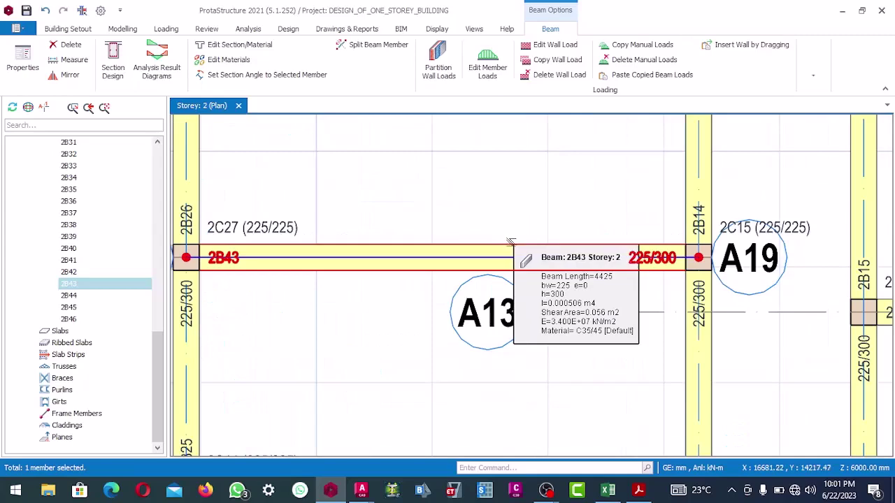
key(Delete)
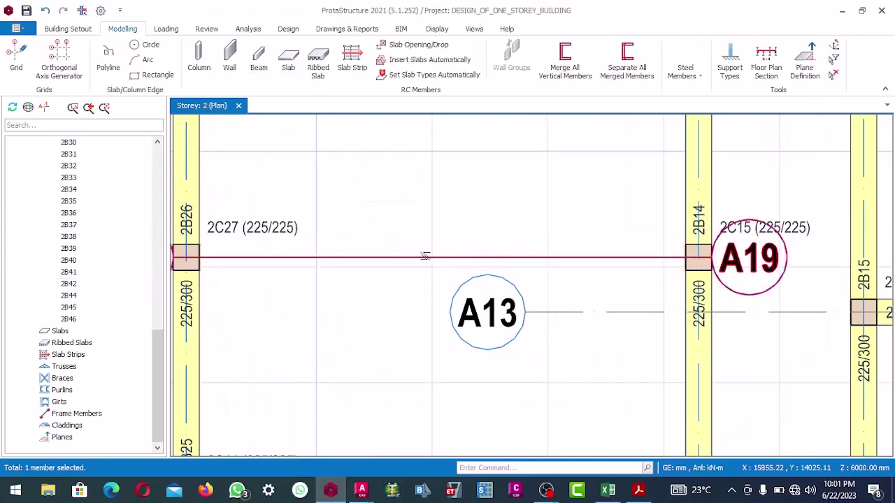
Delete storey 2 beam 2B44 on axis A20
scroll(426, 255, down, 4)
scroll(419, 254, down, 1)
scroll(346, 213, up, 3)
click(364, 208)
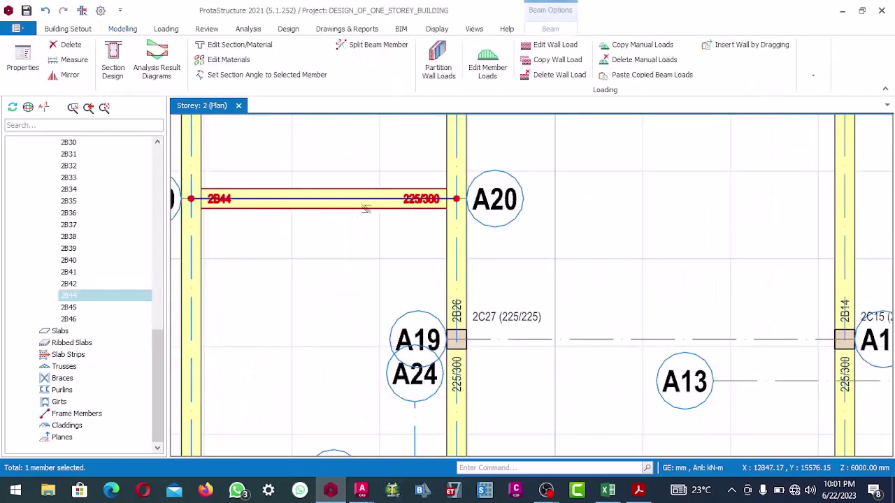
key(Delete)
Delete storey 2 beam 2B32 on axis A23, between beams 2B23 and 2B21
scroll(400, 210, down, 3)
scroll(411, 228, up, 1)
scroll(406, 252, down, 2)
scroll(395, 294, up, 4)
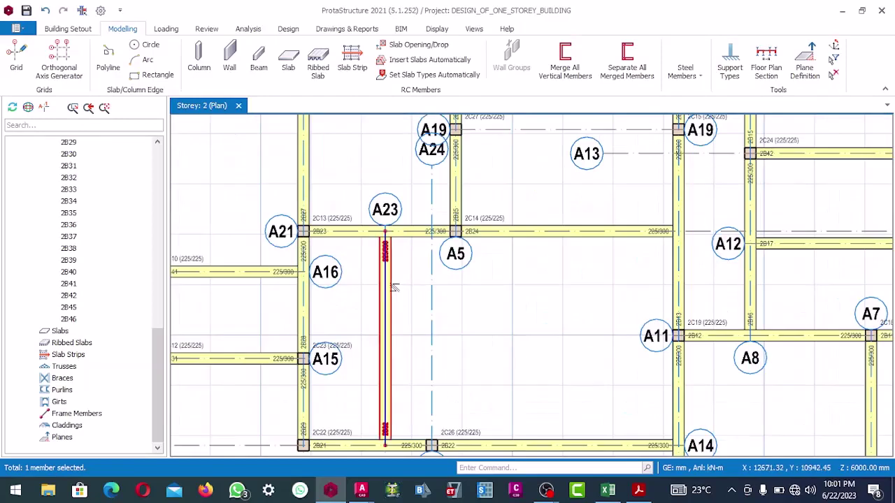
click(394, 286)
key(Delete)
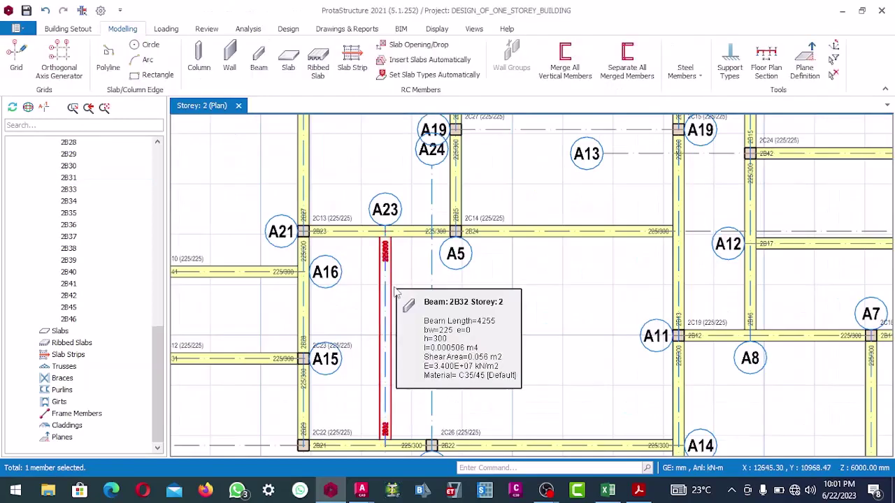
Delete storey 2 beam 2B17 on axis A12
scroll(441, 255, down, 2)
scroll(575, 270, down, 2)
scroll(577, 254, up, 5)
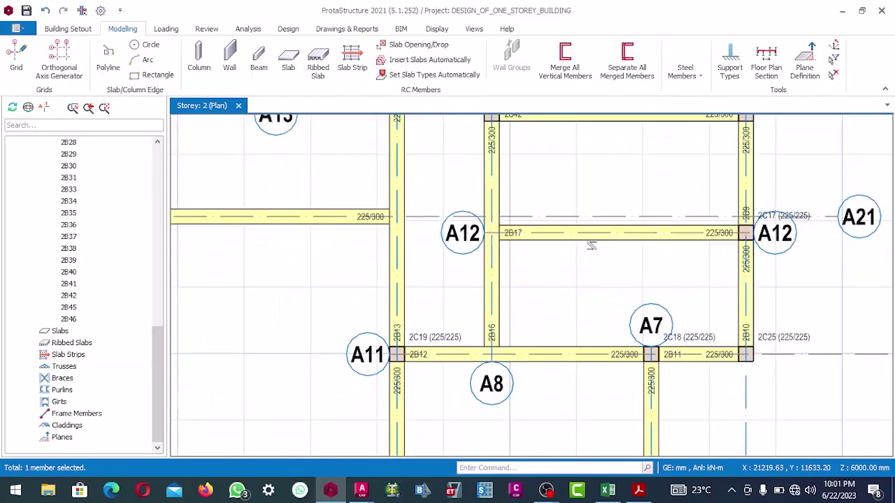
click(593, 237)
key(Delete)
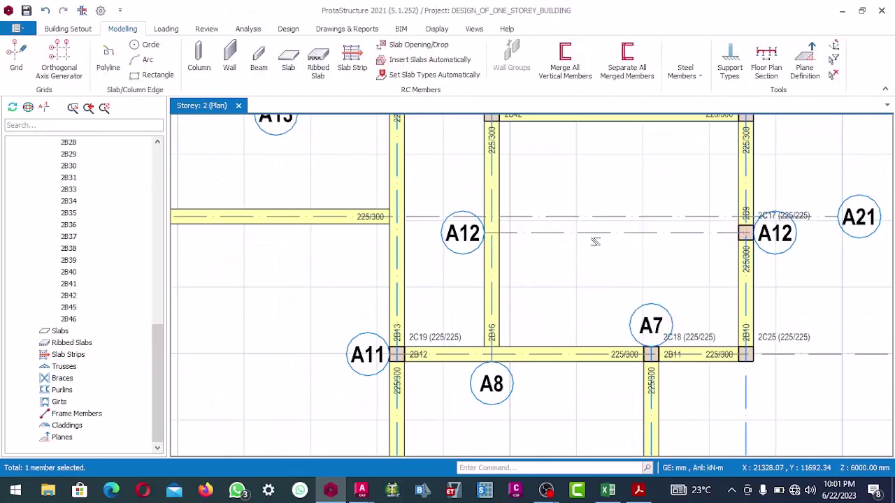
Delete storey 2 beam 2B42 on axis A13, between columns 2C24 and 2C16
scroll(580, 239, down, 3)
scroll(591, 195, up, 4)
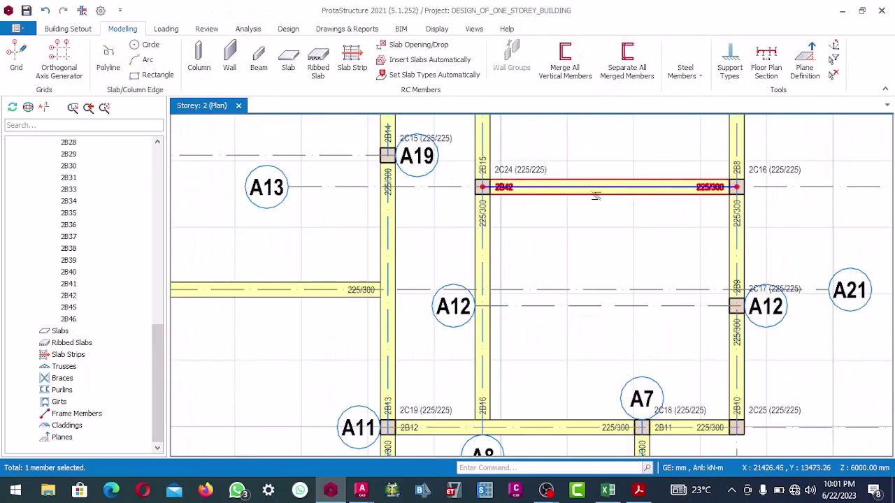
click(594, 195)
key(Delete)
Delete storey 2 beam 2B36 on axis A17, ending at column 2C8
scroll(571, 226, down, 4)
scroll(571, 226, down, 3)
scroll(456, 193, up, 3)
scroll(579, 210, down, 3)
scroll(383, 229, up, 4)
scroll(383, 229, down, 5)
scroll(406, 205, up, 8)
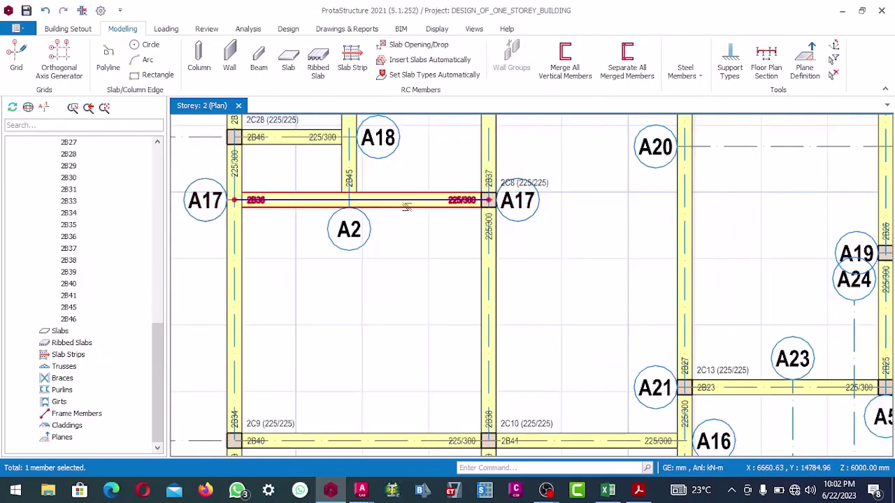
click(405, 203)
key(Delete)
Delete storey 2 beam 2B45 on axis A2
scroll(402, 218, down, 3)
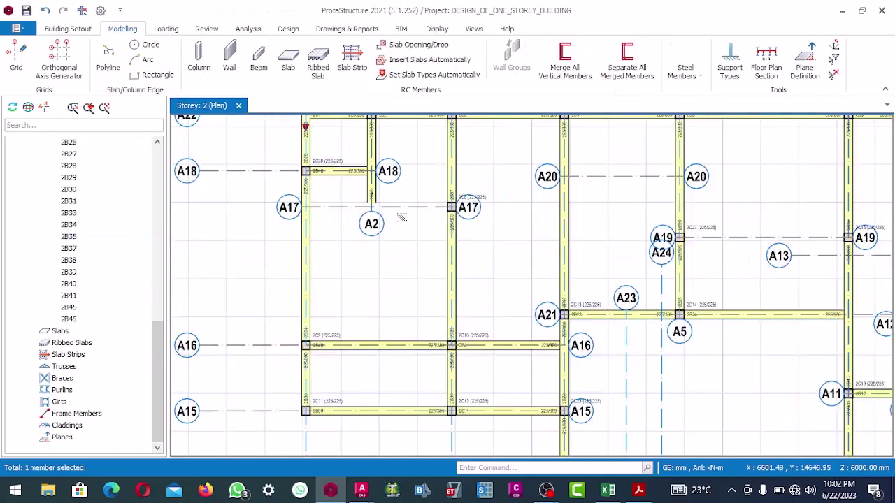
scroll(402, 217, up, 3)
click(374, 152)
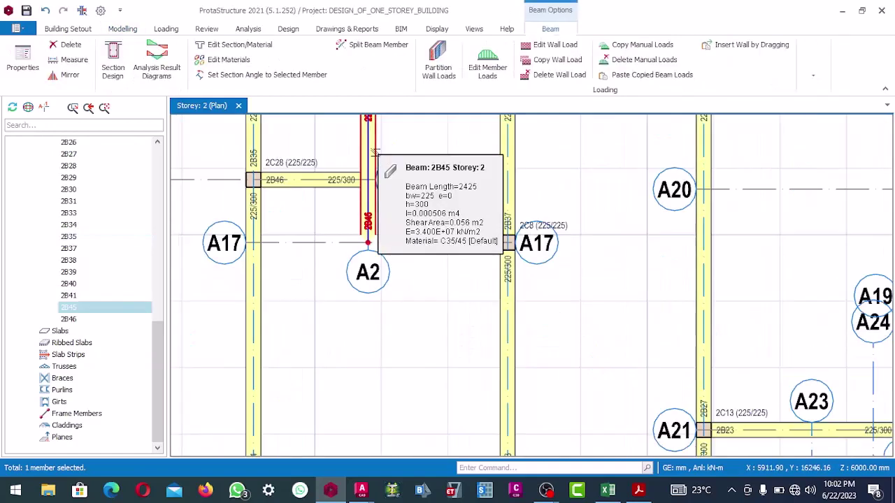
key(Delete)
Delete storey 2 beam 2B46 on axis A18, starting at column 2C28
scroll(371, 164, down, 3)
scroll(355, 180, up, 3)
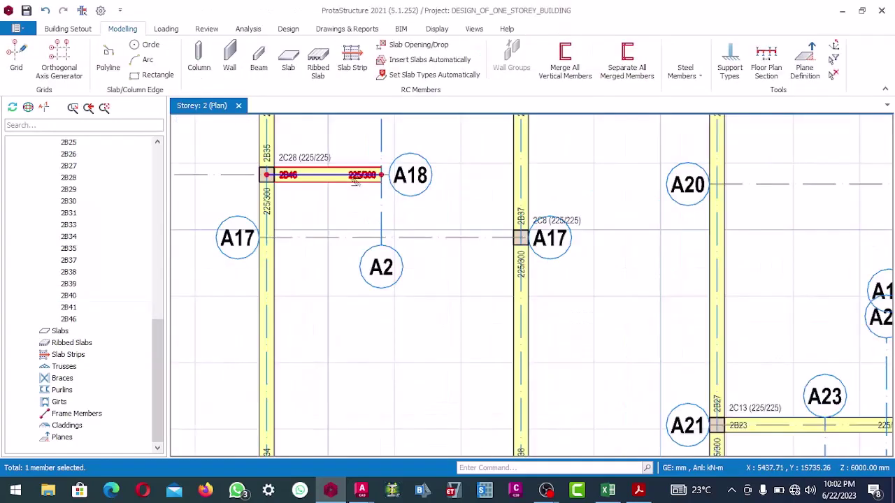
scroll(357, 182, up, 2)
click(358, 183)
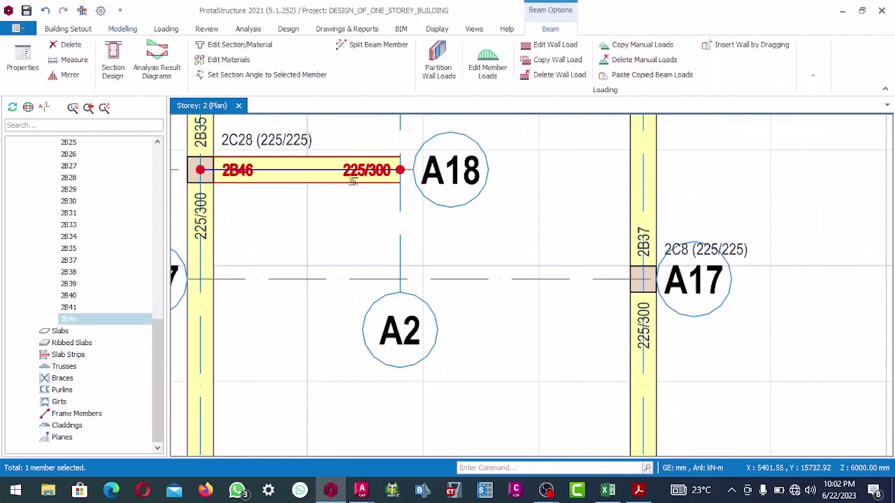
key(Delete)
scroll(355, 186, down, 4)
scroll(371, 174, up, 4)
scroll(377, 170, up, 3)
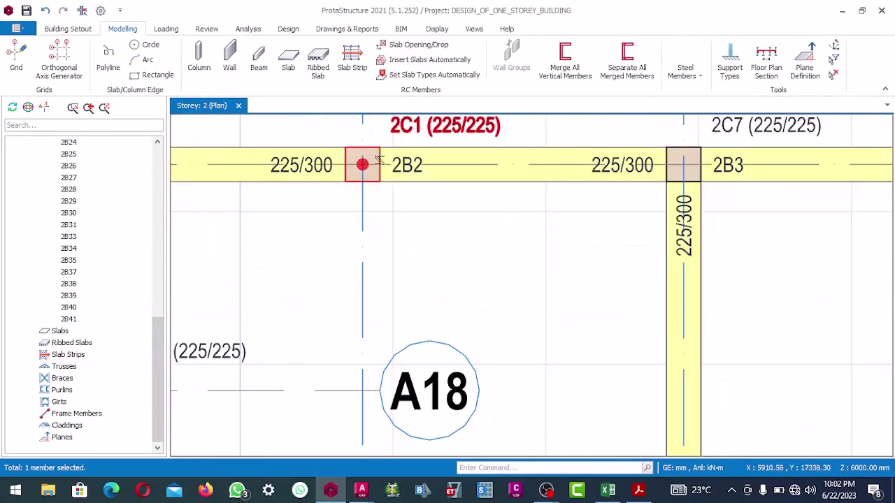
click(378, 159)
right_click(378, 161)
click(418, 16)
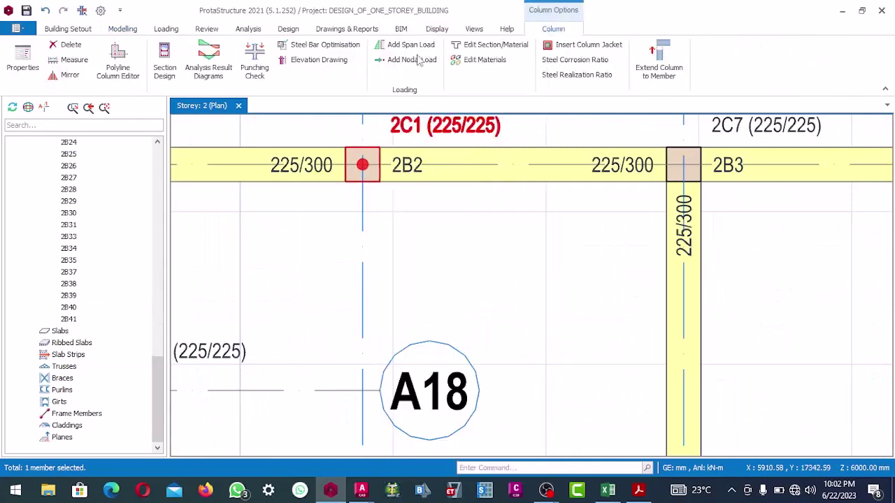
click(851, 333)
scroll(301, 184, down, 3)
scroll(285, 175, up, 3)
click(284, 175)
key(Escape)
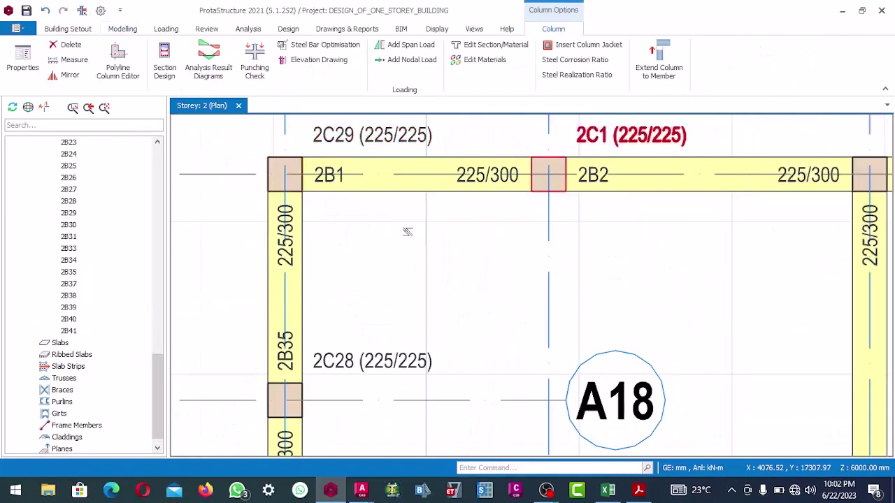
key(Escape)
Delete storey 2 beams 2B41 and 2B40 on axis A16
scroll(407, 232, down, 5)
scroll(455, 265, up, 3)
scroll(509, 287, down, 4)
scroll(509, 287, up, 4)
scroll(489, 280, down, 3)
scroll(487, 280, up, 4)
click(491, 274)
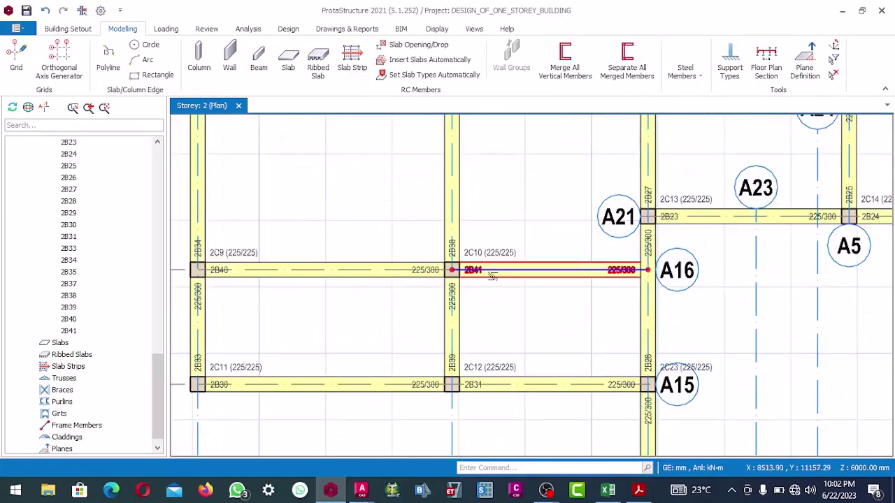
key(Delete)
click(412, 279)
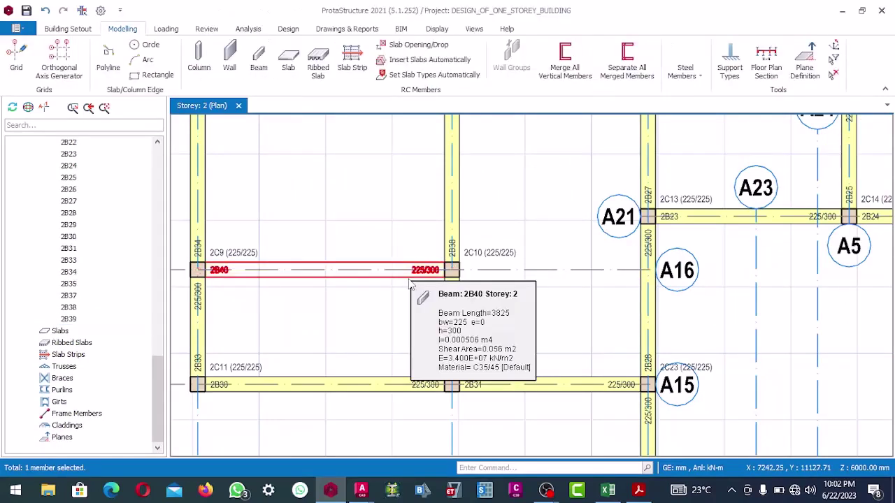
Delete storey 2 beams 2B26 and 2B25 along axis A5, above and below column 2C27
scroll(382, 283, down, 3)
scroll(491, 262, down, 2)
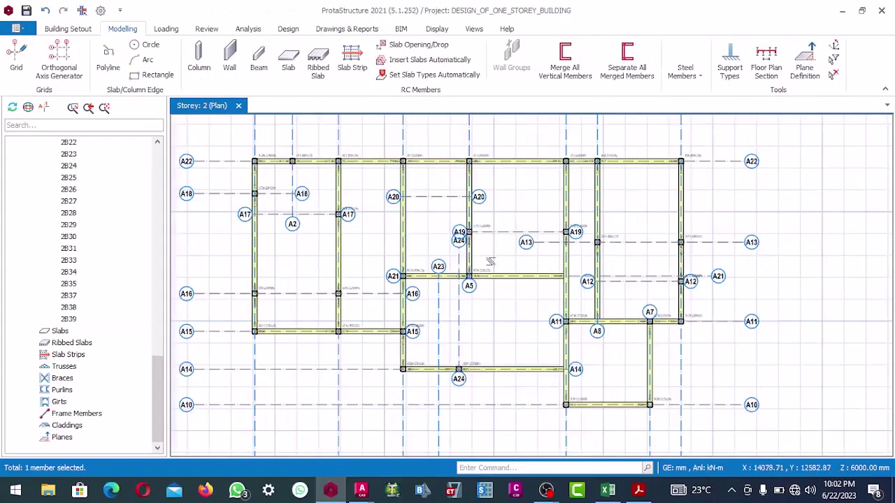
scroll(477, 221, up, 3)
click(467, 203)
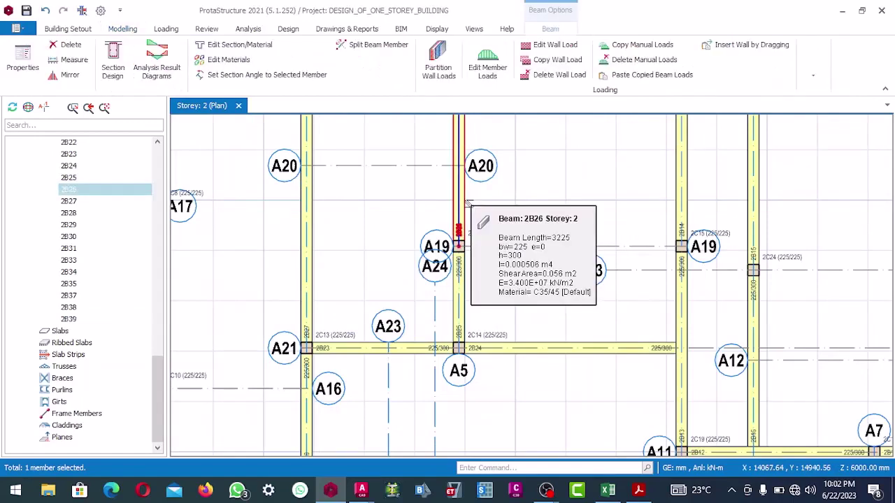
key(Delete)
scroll(472, 258, up, 2)
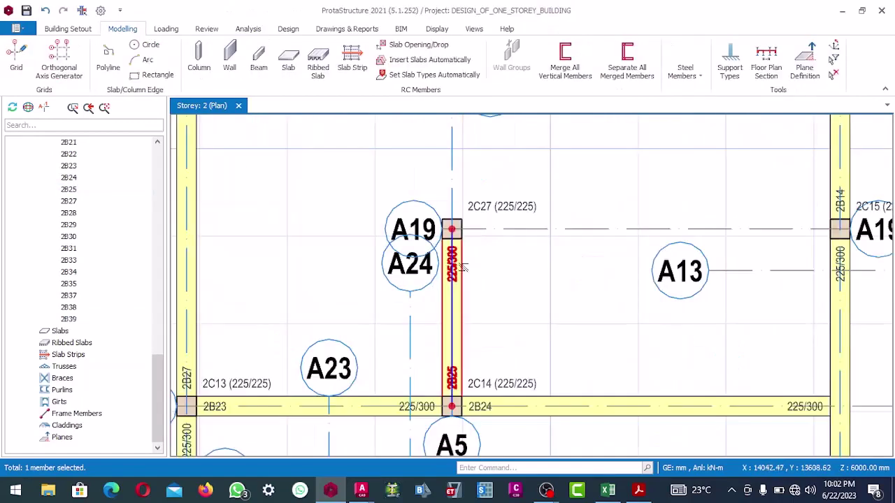
click(459, 261)
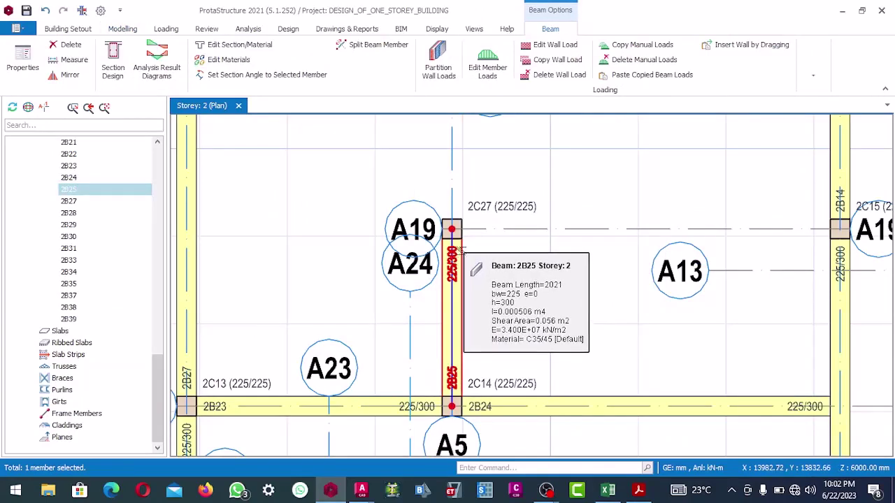
key(Delete)
Examine the remaining storey 2 beam layout across the whole plan and around beams 2B1 and 2B2 on axis A22
scroll(454, 250, down, 4)
scroll(458, 251, down, 1)
scroll(493, 210, up, 3)
scroll(497, 230, down, 3)
scroll(521, 262, up, 1)
scroll(530, 269, up, 2)
scroll(503, 245, down, 3)
scroll(482, 224, up, 3)
scroll(469, 210, down, 1)
scroll(458, 195, up, 3)
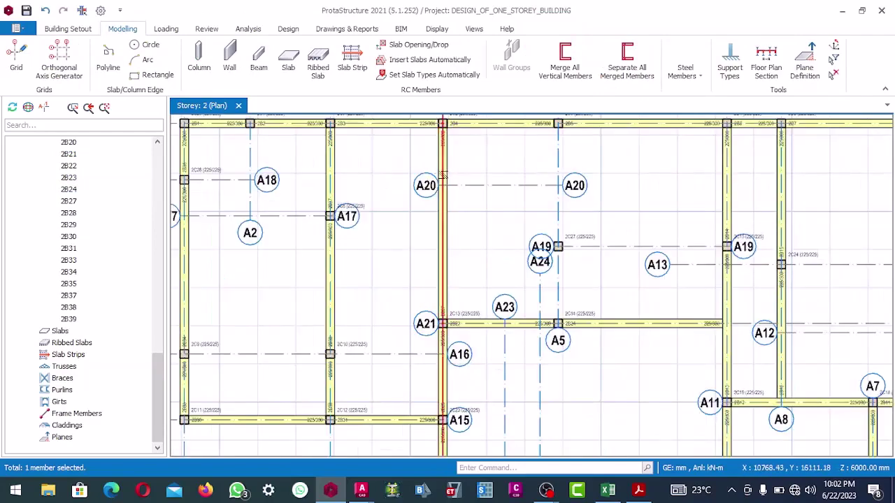
scroll(420, 196, down, 3)
scroll(406, 198, down, 2)
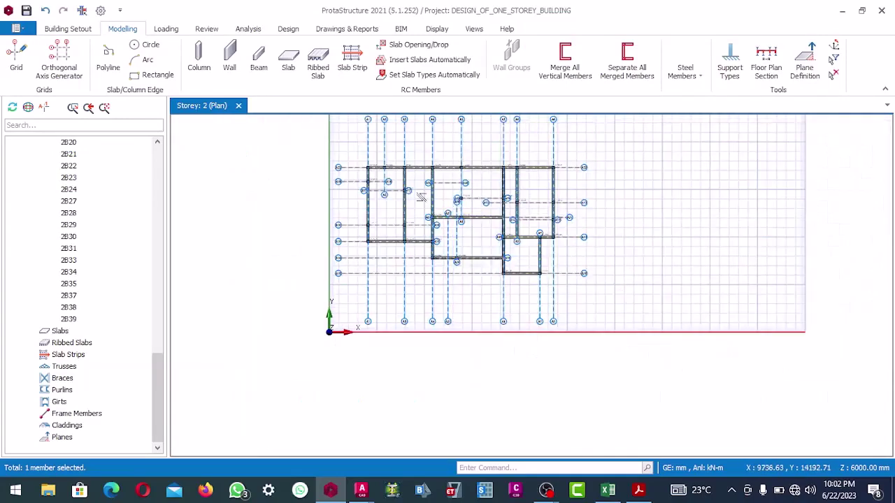
scroll(397, 353, down, 2)
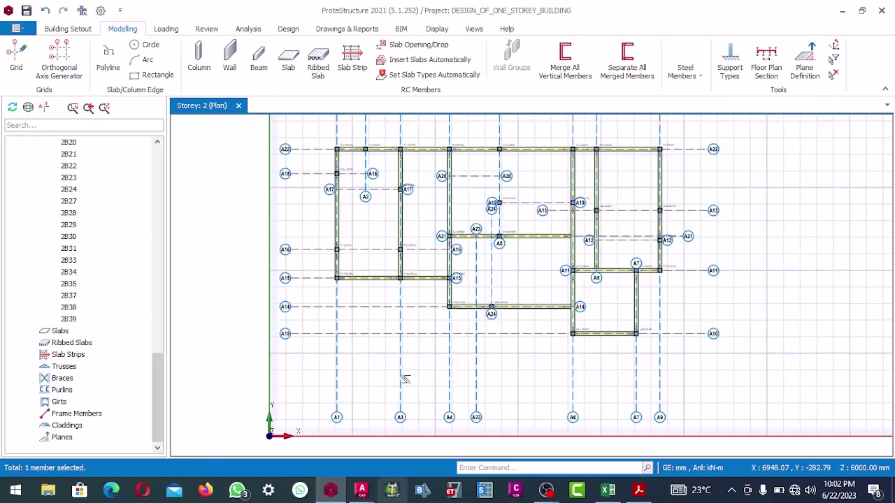
scroll(402, 315, up, 4)
scroll(408, 272, down, 2)
scroll(392, 185, up, 2)
scroll(420, 196, down, 4)
scroll(539, 186, up, 3)
scroll(516, 244, down, 2)
scroll(517, 244, up, 3)
scroll(540, 314, down, 4)
scroll(484, 195, up, 4)
scroll(405, 199, down, 4)
scroll(372, 174, up, 3)
scroll(301, 187, down, 3)
scroll(335, 209, up, 4)
scroll(335, 208, up, 1)
scroll(335, 209, down, 1)
scroll(345, 208, up, 4)
scroll(346, 208, down, 4)
scroll(345, 210, up, 5)
scroll(345, 216, down, 3)
scroll(344, 215, up, 2)
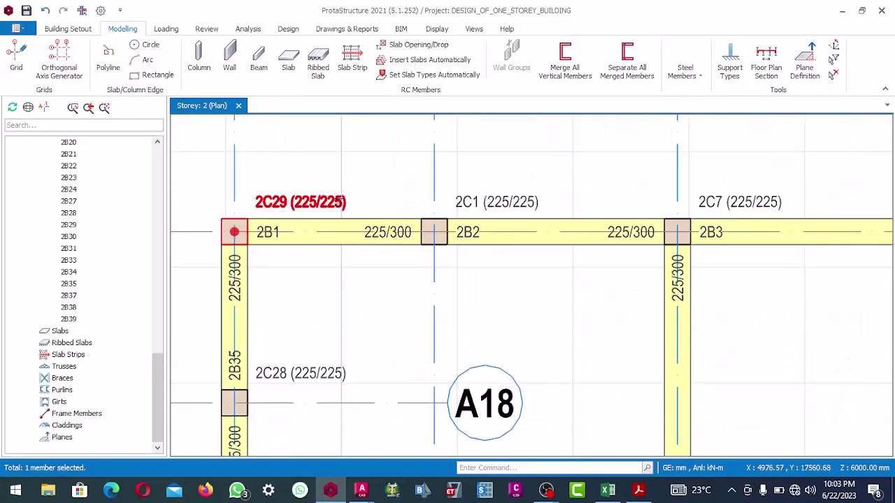
scroll(343, 217, down, 1)
scroll(338, 218, up, 3)
scroll(337, 218, down, 2)
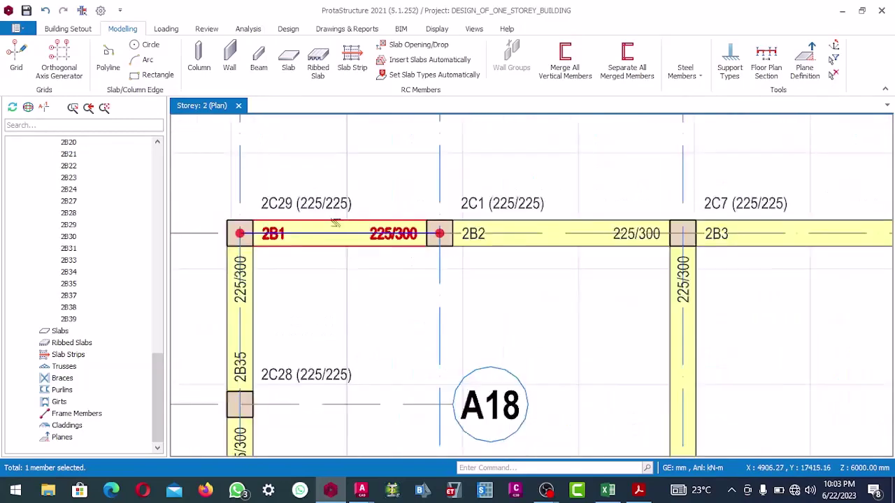
Start a new storey 2 slab with 100 mm thickness, 1.5 kN/m2 dead load and 1.5 kN/m2 imposed load
click(288, 63)
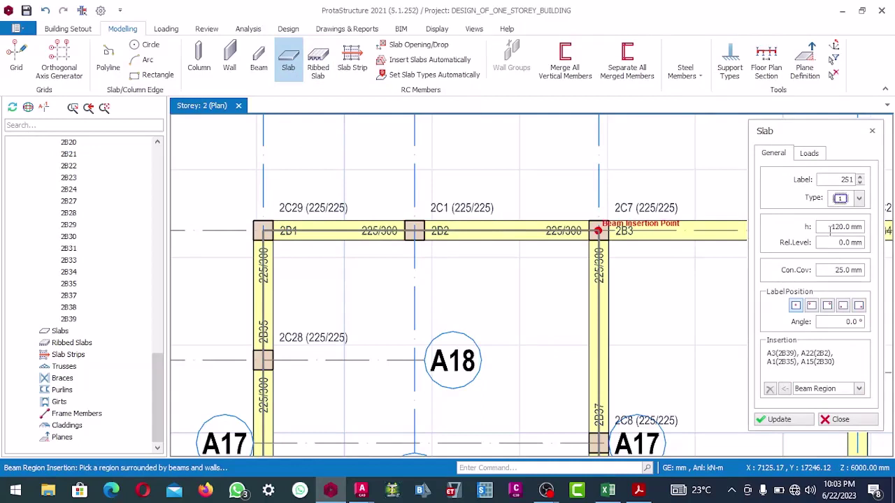
drag(832, 227, 859, 226)
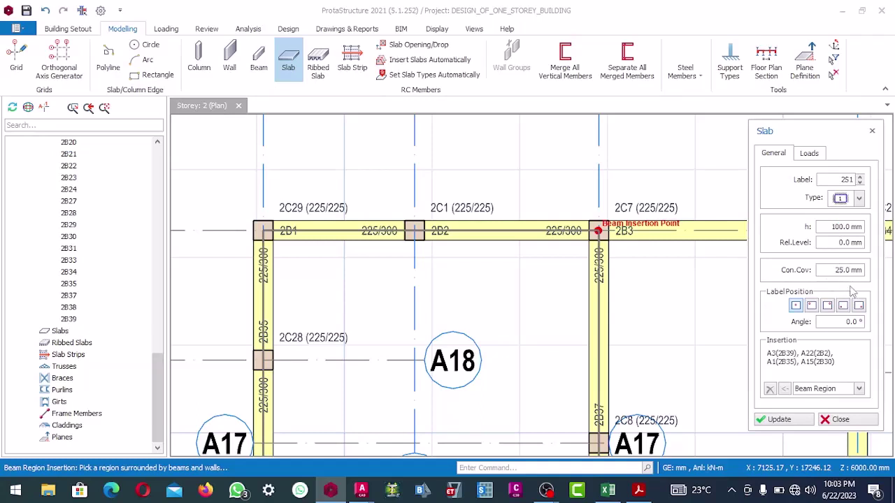
click(809, 157)
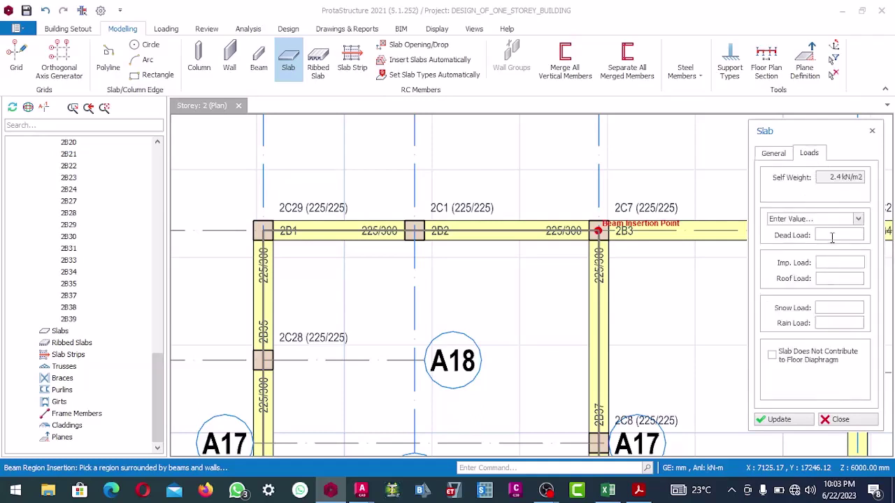
click(831, 236)
text(2)
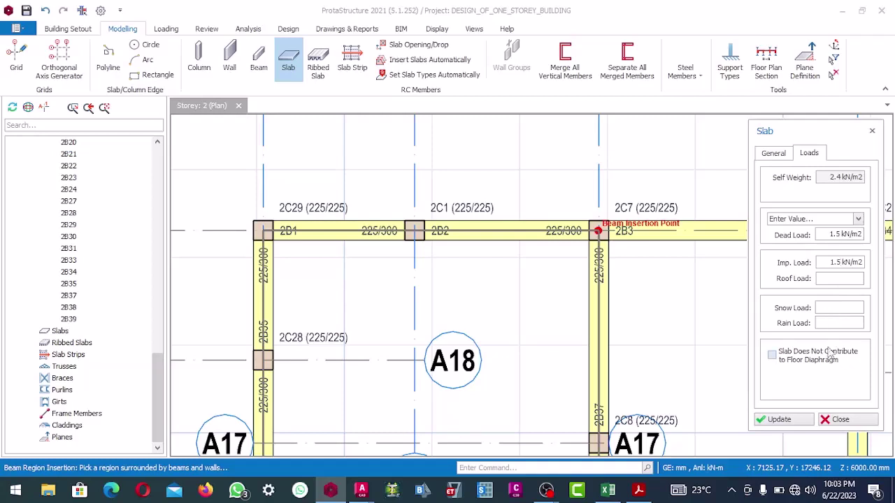
Set the new slab's type to 12, the cantilever type
click(787, 155)
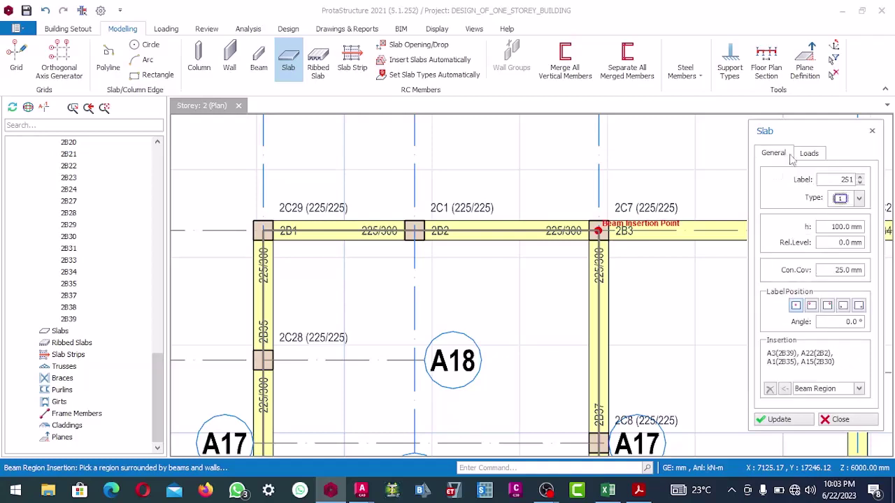
click(860, 199)
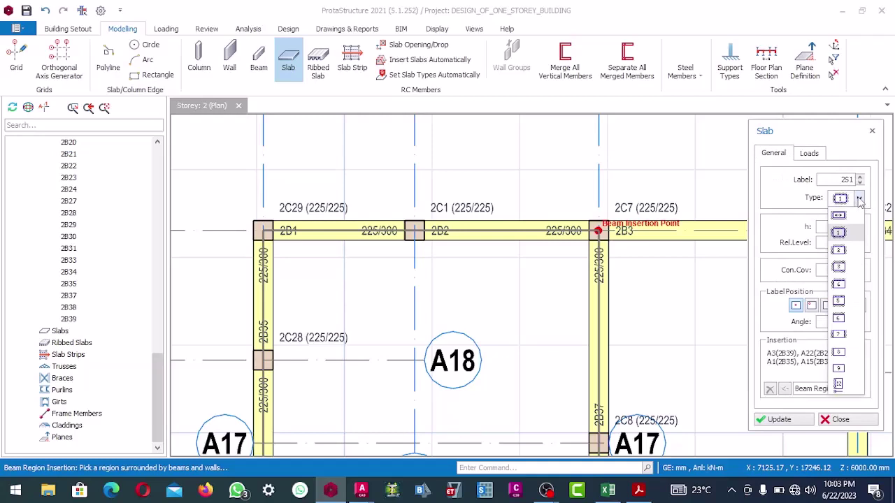
click(838, 386)
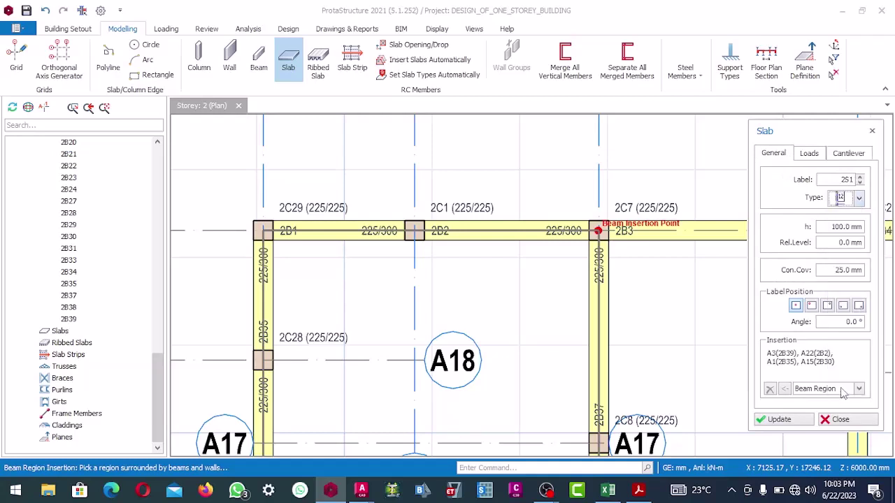
Set the cantilever length to 750 mm and parapet load to 2.25, and insert the slab outside axis A22 from A1 to A9
click(846, 155)
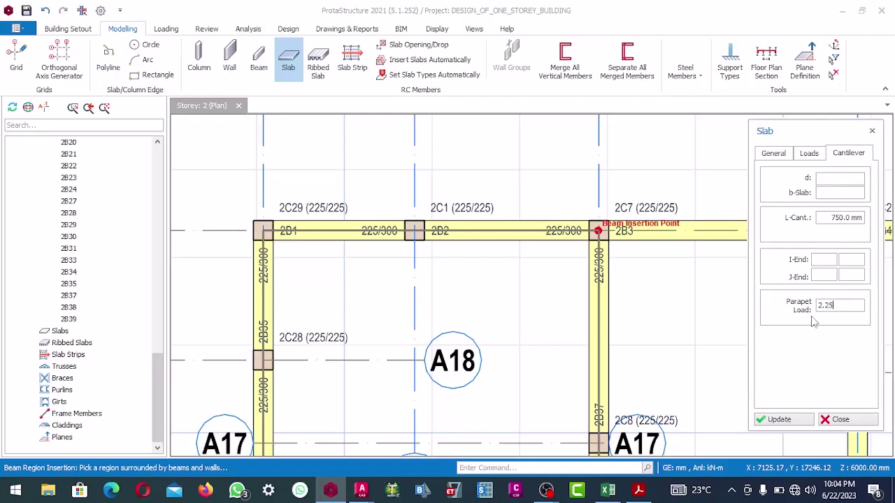
scroll(270, 220, up, 3)
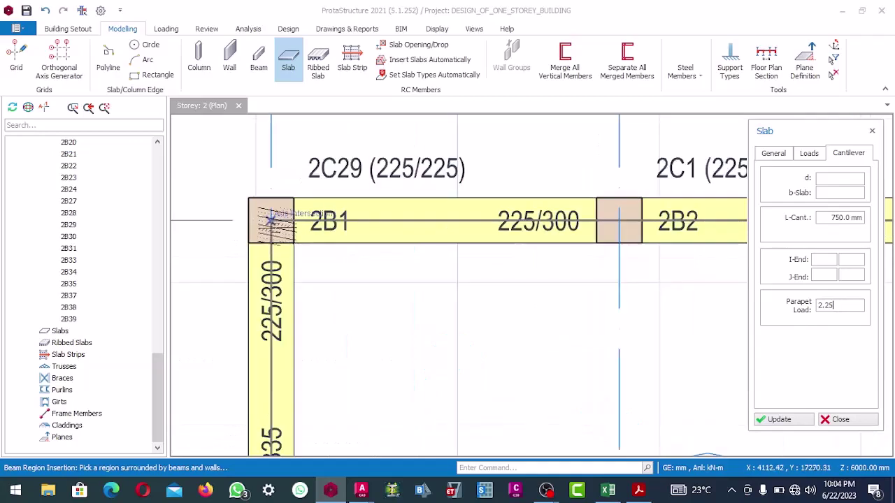
scroll(266, 223, down, 3)
scroll(485, 237, down, 2)
scroll(619, 241, up, 4)
click(664, 224)
click(668, 203)
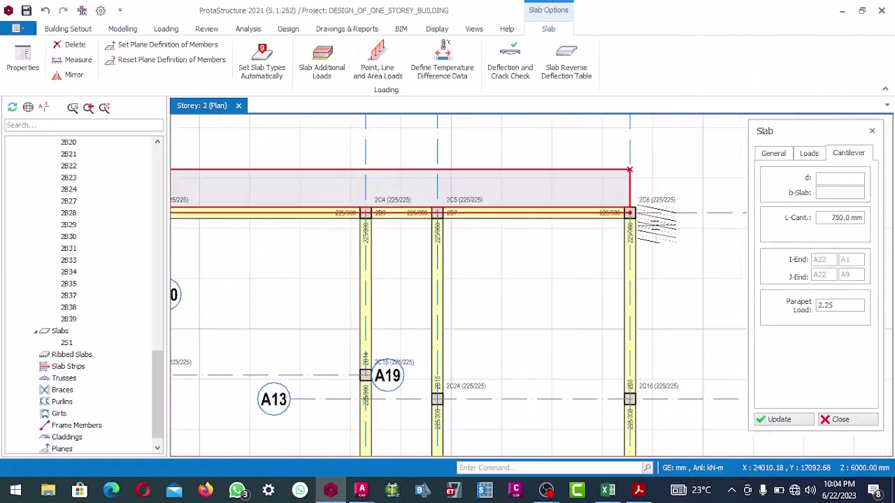
Insert a cantilever slab on the outer side of axis A9, from A22 to column 2C25 on A11
scroll(633, 213, up, 3)
scroll(621, 189, down, 5)
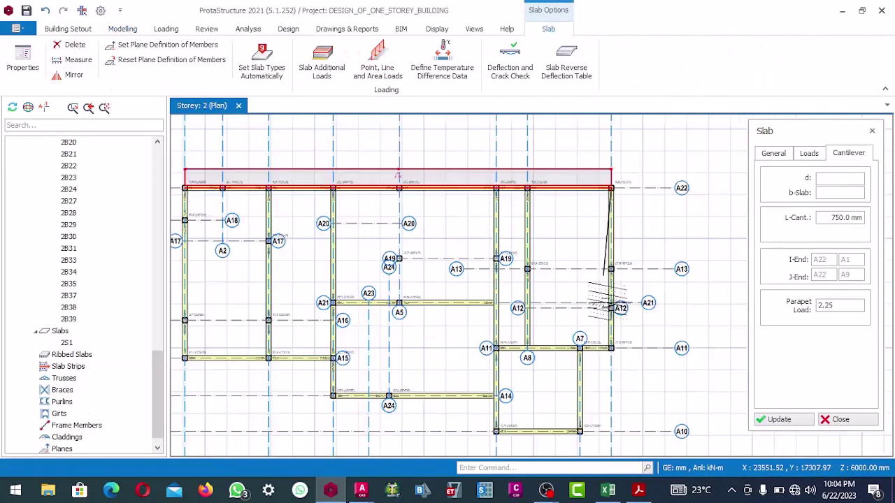
scroll(612, 307, up, 5)
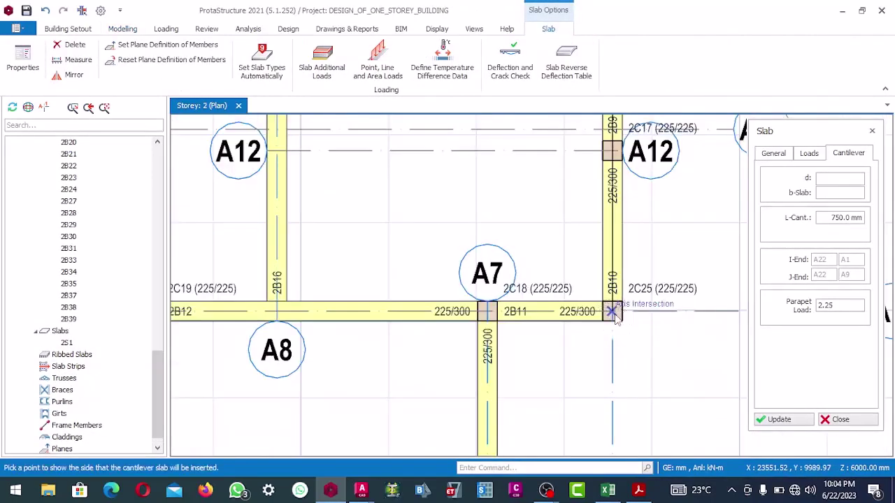
click(687, 311)
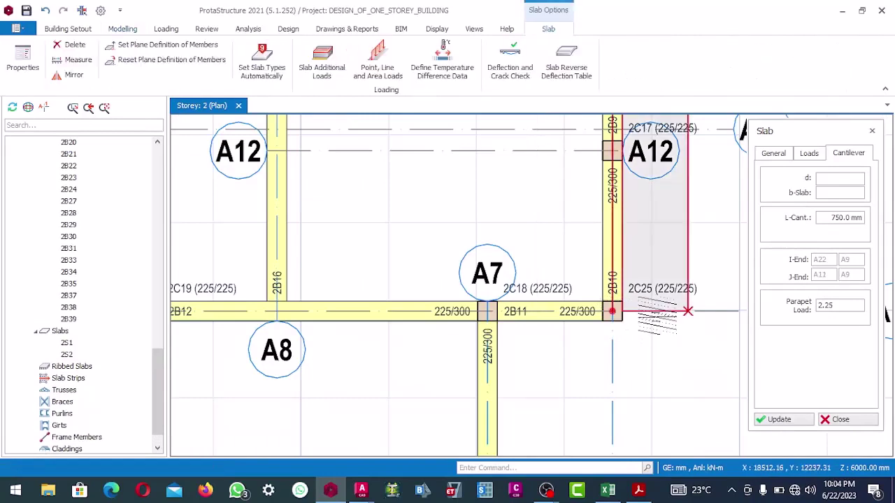
Insert a cantilever slab below beam 2B11 along axis A11, from A9 to A7
scroll(687, 311, down, 4)
scroll(696, 294, up, 4)
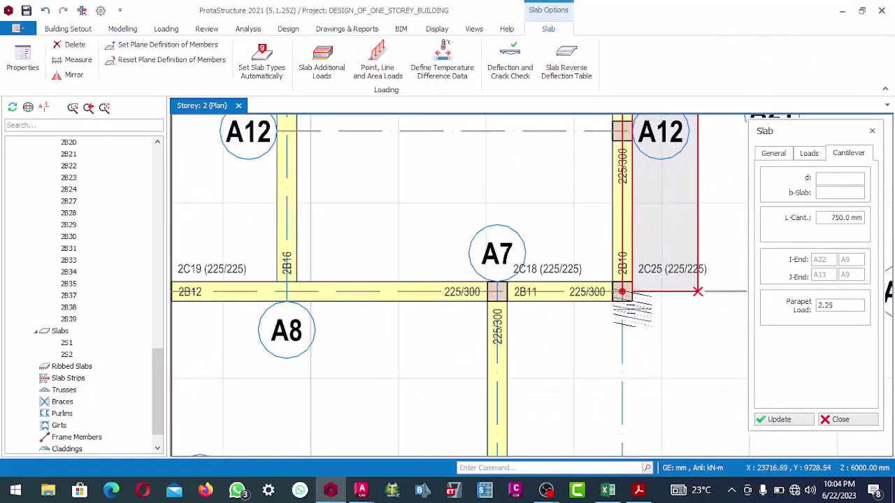
scroll(535, 268, up, 2)
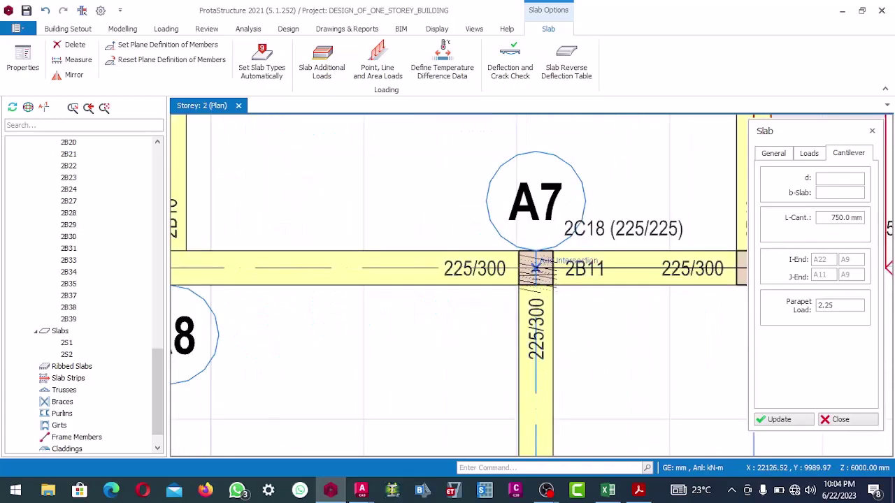
click(535, 268)
scroll(536, 266, down, 2)
click(555, 320)
scroll(557, 318, down, 3)
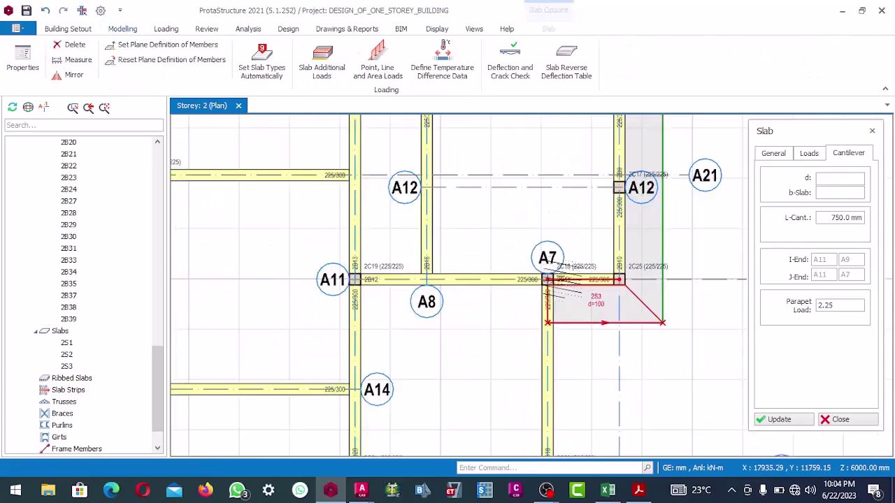
Insert a cantilever slab outside beam 2B18 along axis A7, from A11 to column 2C20 on A10
scroll(561, 319, up, 3)
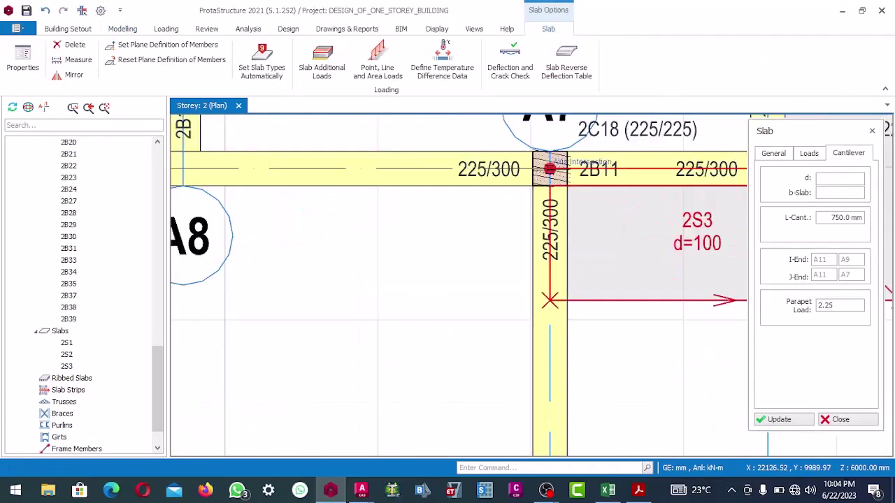
scroll(554, 199, down, 2)
scroll(556, 199, down, 1)
scroll(559, 328, up, 4)
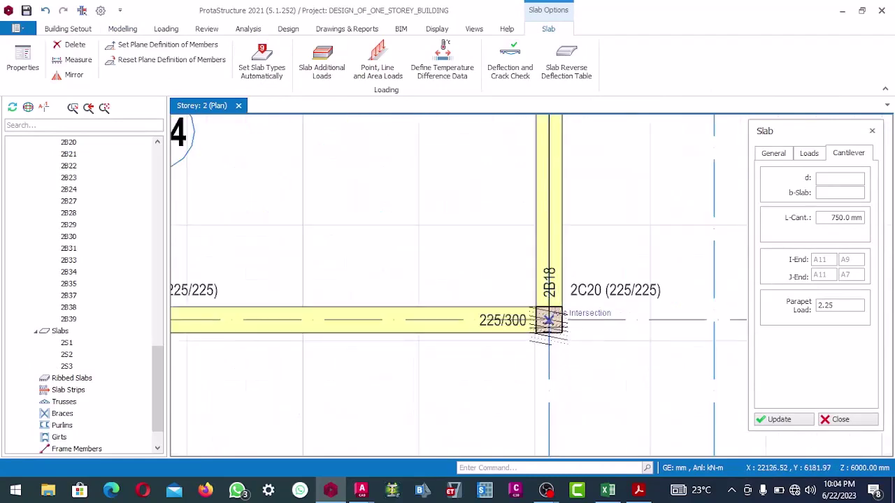
click(549, 320)
click(598, 322)
Insert a cantilever slab below beam 2B19 along axis A10, from A7 to column 2C21 on A6
scroll(581, 313, down, 2)
scroll(581, 284, up, 4)
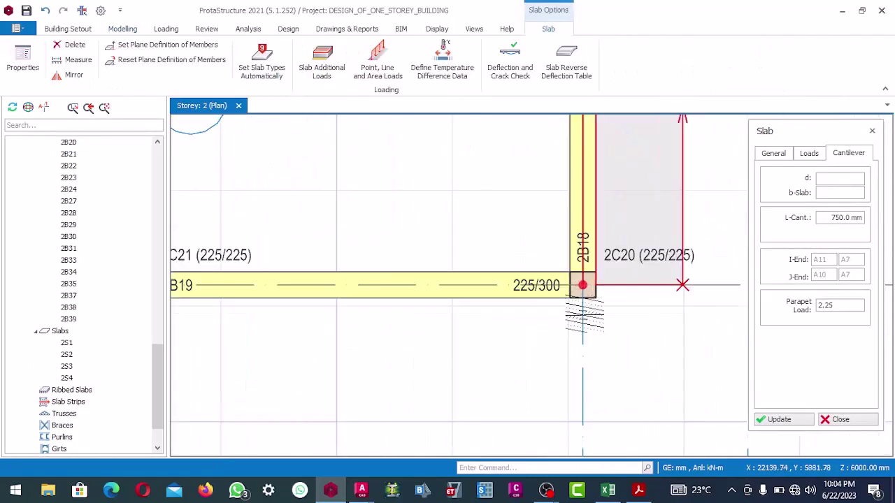
scroll(582, 279, down, 2)
scroll(418, 278, up, 5)
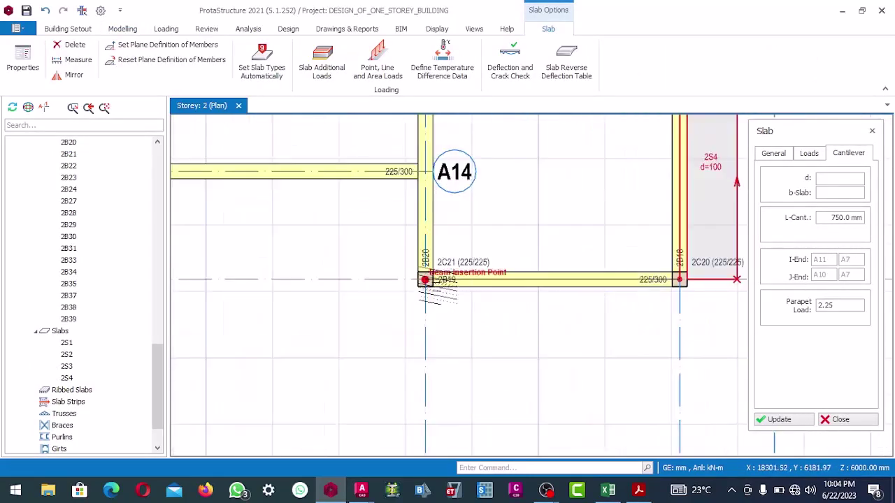
click(419, 278)
click(416, 328)
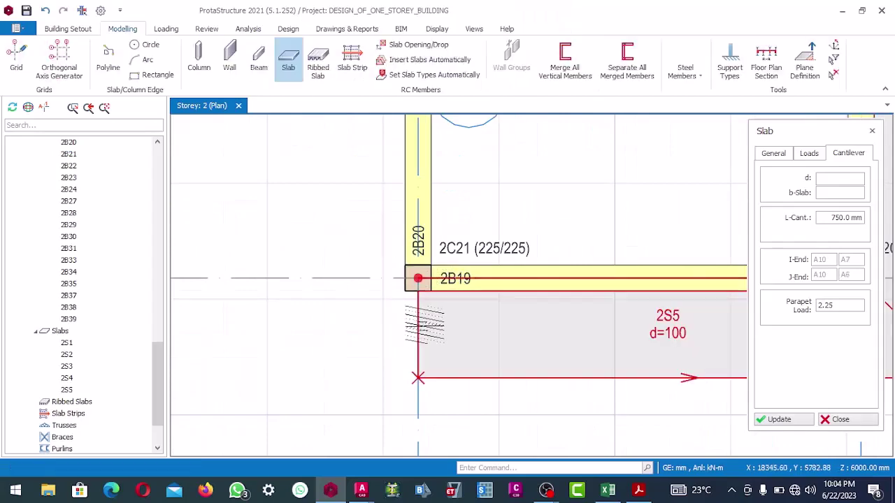
Insert a cantilever slab outside beam 2B20 along axis A6, from A10 to A14
scroll(418, 279, down, 2)
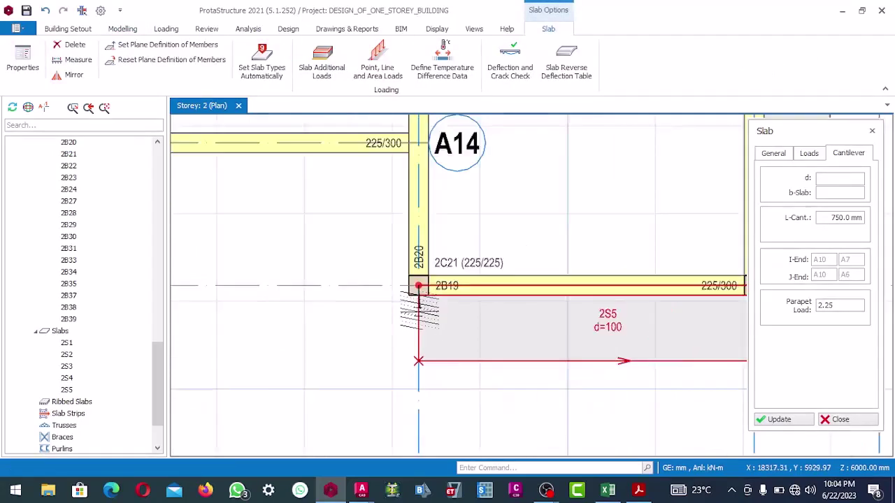
scroll(418, 178, up, 2)
click(418, 179)
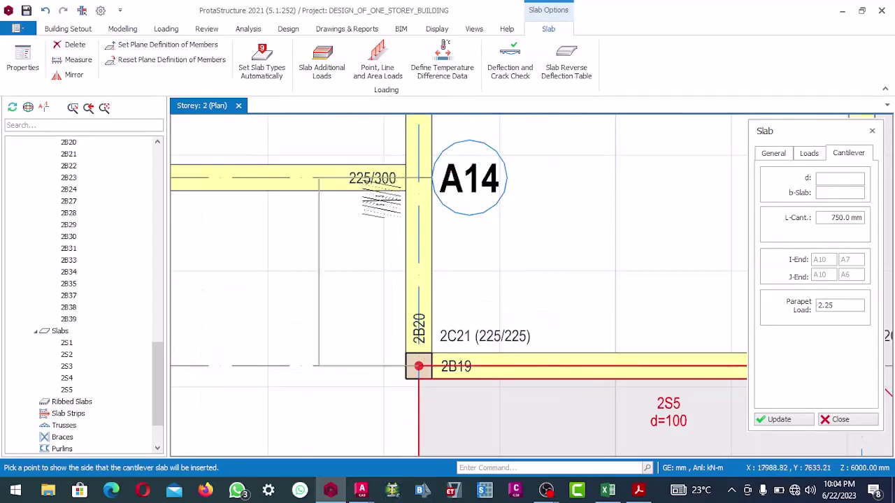
click(370, 315)
Insert a cantilever slab below beams 2B22 and 2B21 along axis A14, from A6 to column 2C22 on A4
scroll(443, 230, down, 2)
scroll(428, 201, up, 2)
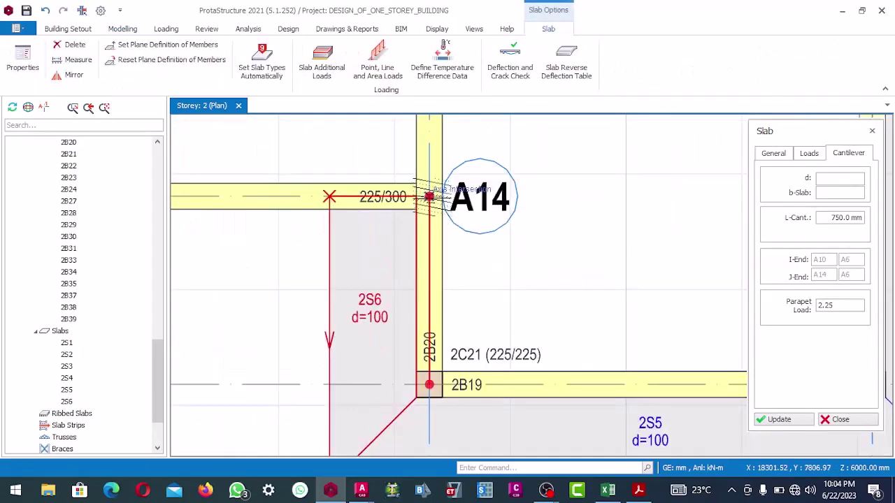
scroll(429, 197, down, 3)
scroll(300, 199, up, 3)
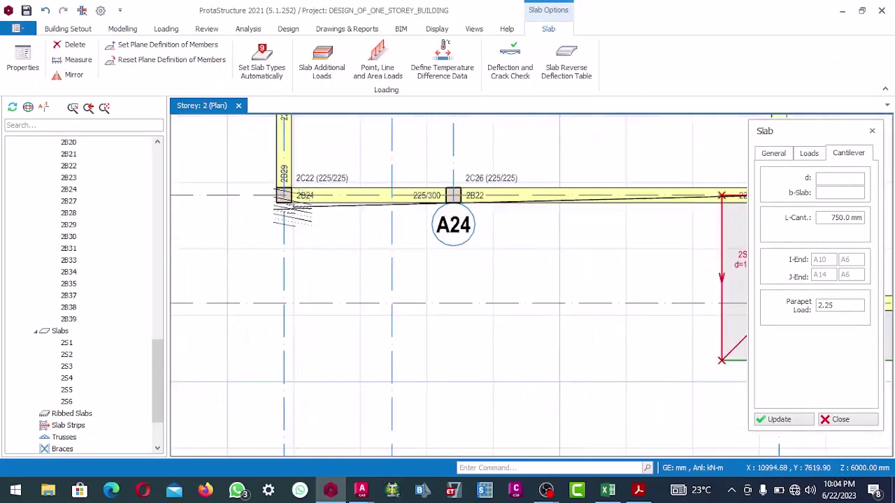
click(278, 186)
click(291, 242)
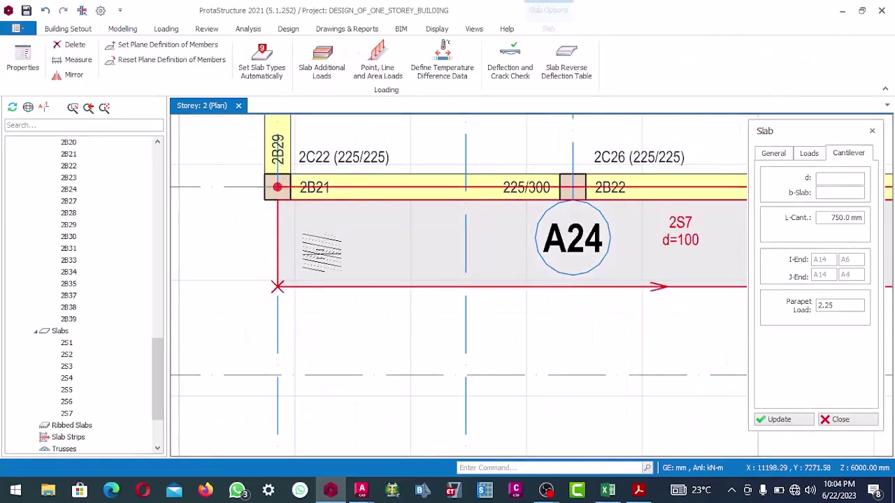
Insert a cantilever slab outside beam 2B29 along axis A4, from A14 to column 2C23 on A15
scroll(301, 209, up, 2)
scroll(306, 213, down, 3)
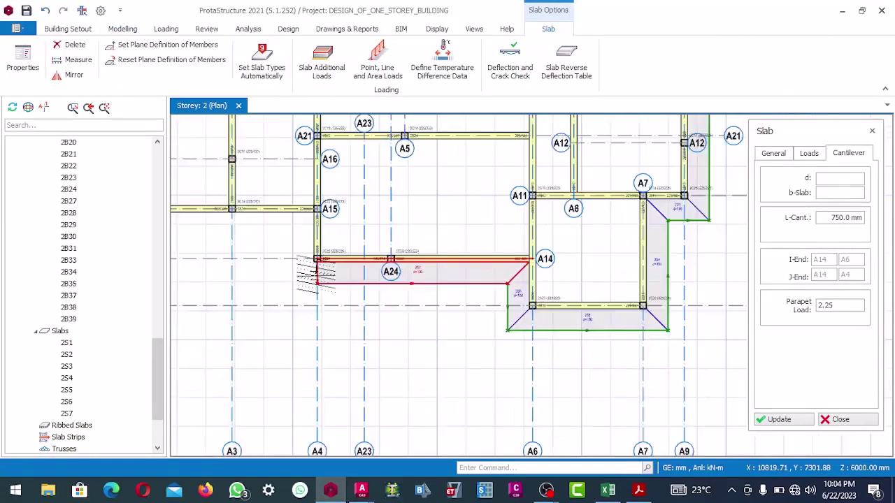
scroll(311, 196, up, 2)
click(331, 195)
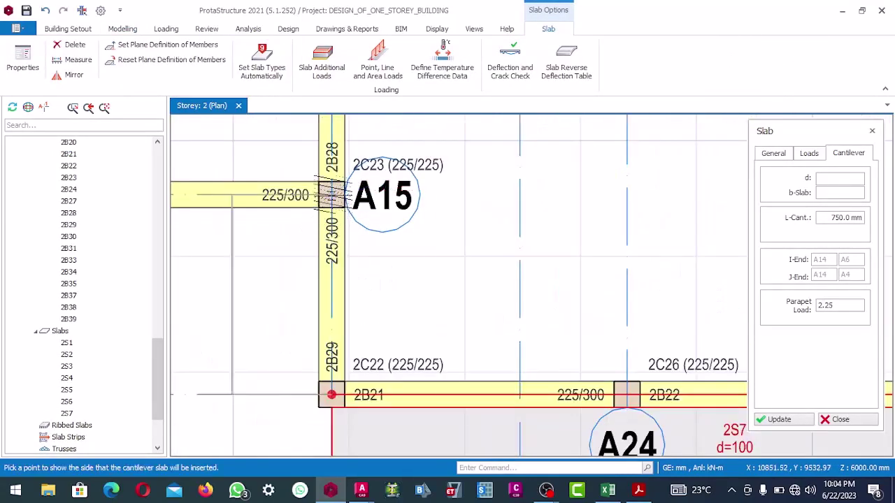
click(284, 322)
Insert a cantilever slab below beams 2B31 and 2B30 along axis A15, from A4 to column 2C11 on A1
scroll(343, 241, down, 2)
middle_drag(339, 308, 383, 313)
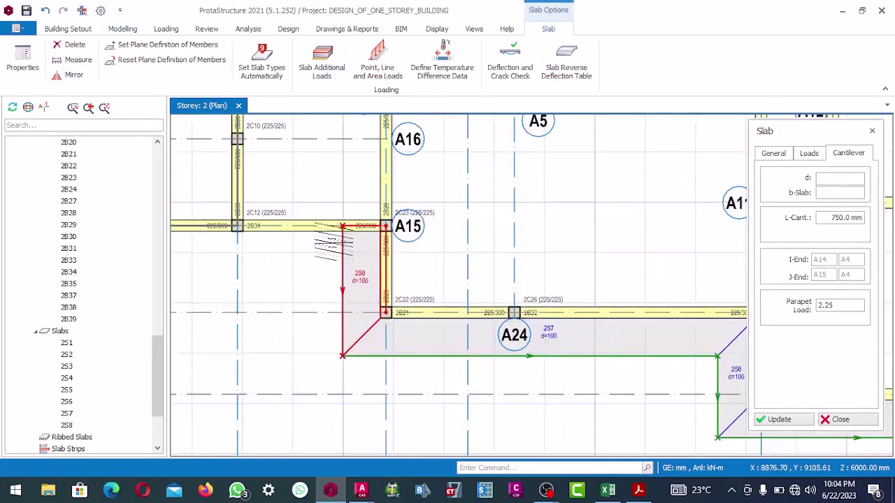
scroll(394, 213, up, 3)
scroll(393, 212, down, 4)
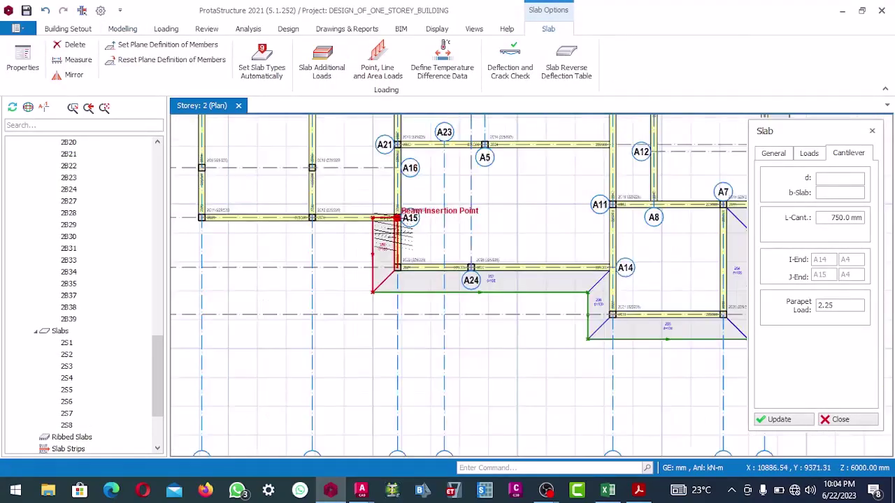
scroll(235, 205, up, 4)
click(236, 205)
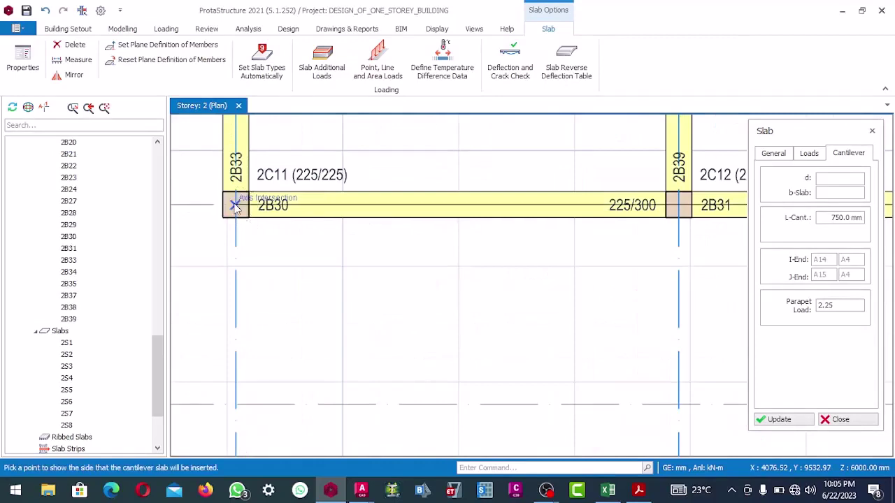
click(236, 210)
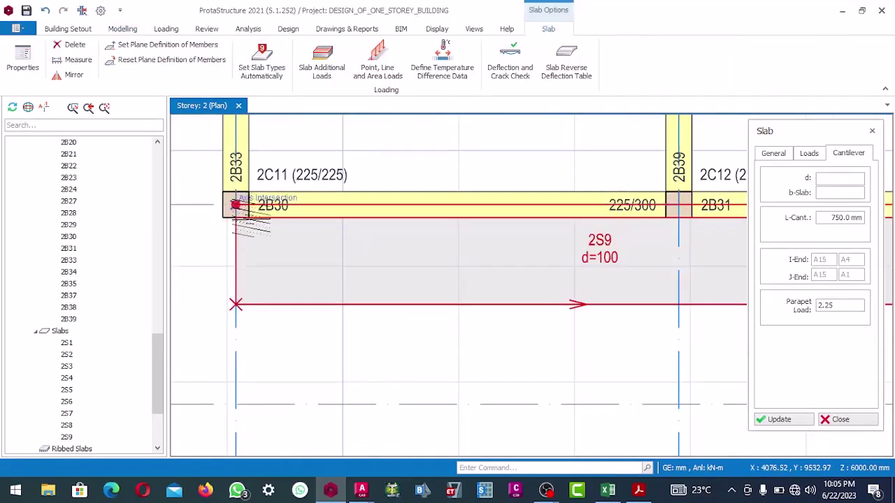
Insert the closing cantilever slab outside axis A1, from A15 to column 2C29 on A22, and end slab insertion
scroll(235, 205, down, 4)
scroll(241, 161, up, 4)
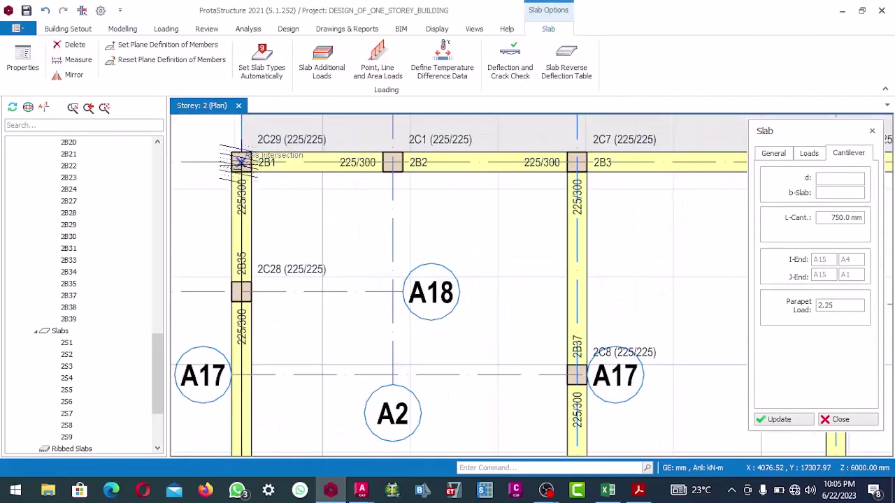
click(240, 161)
click(214, 160)
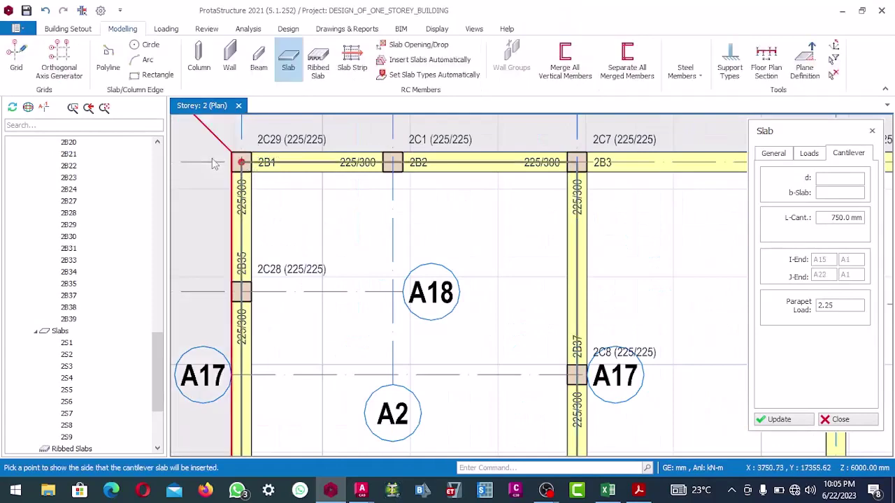
scroll(218, 420, down, 4)
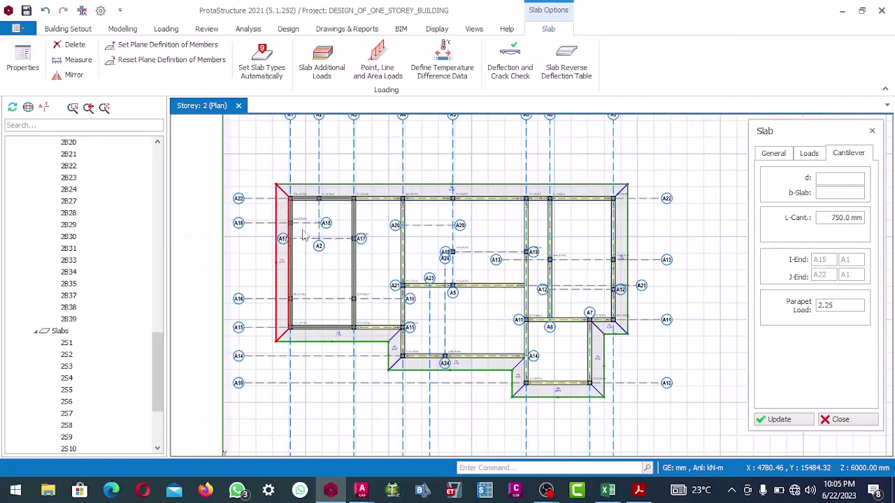
key(Escape)
Examine the cantilever slabs around the storey 2 perimeter, including the corners near axes A6, A7 and A11
scroll(335, 217, up, 2)
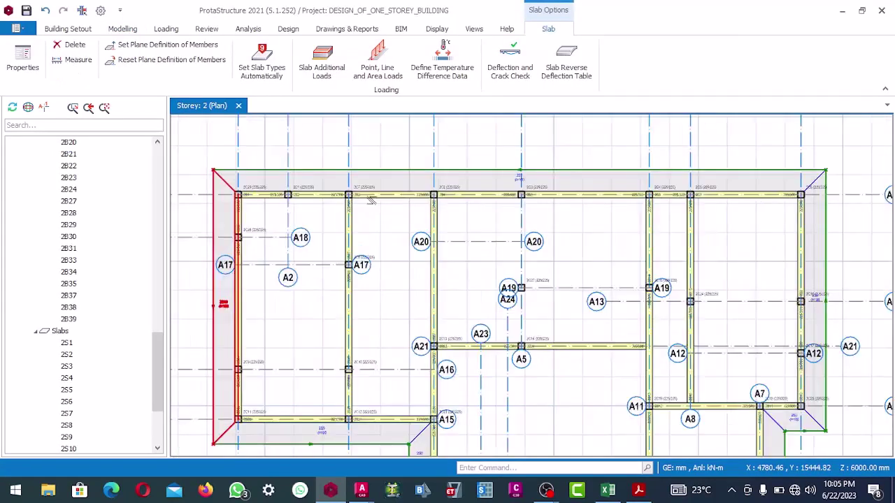
scroll(376, 280, down, 4)
key(Escape)
scroll(376, 280, up, 5)
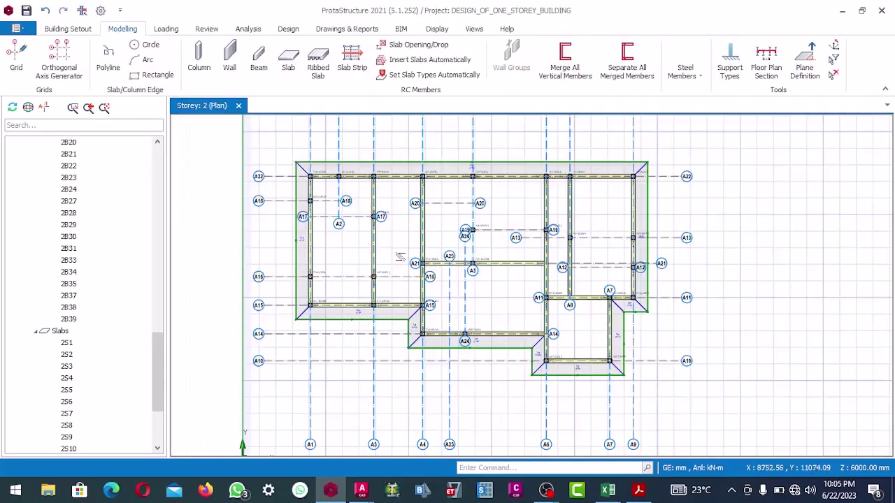
scroll(569, 307, down, 6)
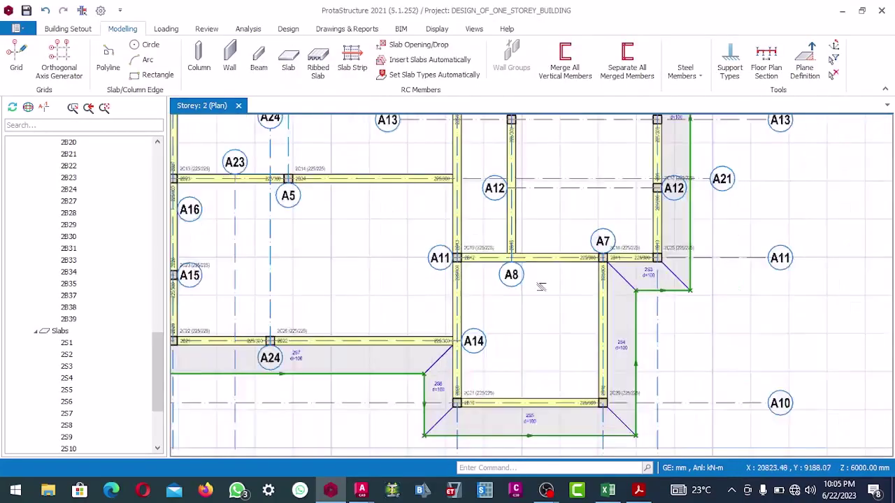
scroll(415, 272, up, 5)
scroll(415, 273, down, 3)
scroll(420, 266, up, 3)
scroll(350, 280, down, 3)
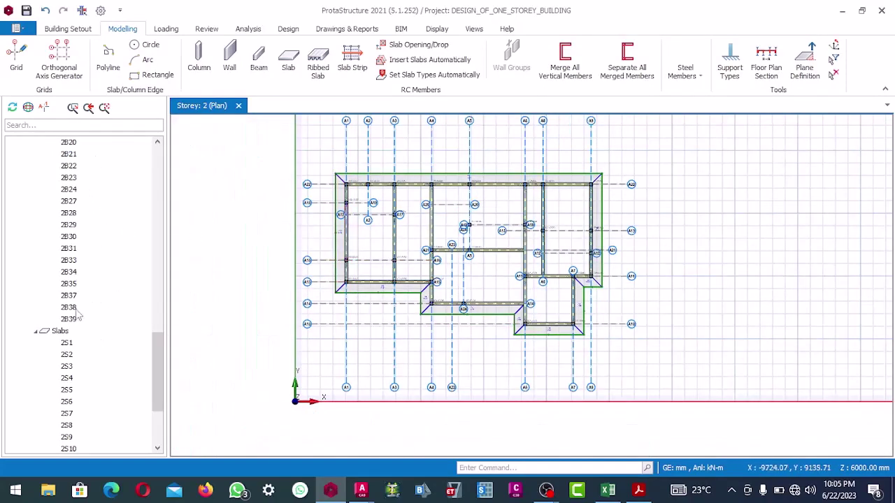
Change the storey 2 plan view to a 3D view
scroll(105, 210, up, 12)
scroll(97, 216, up, 8)
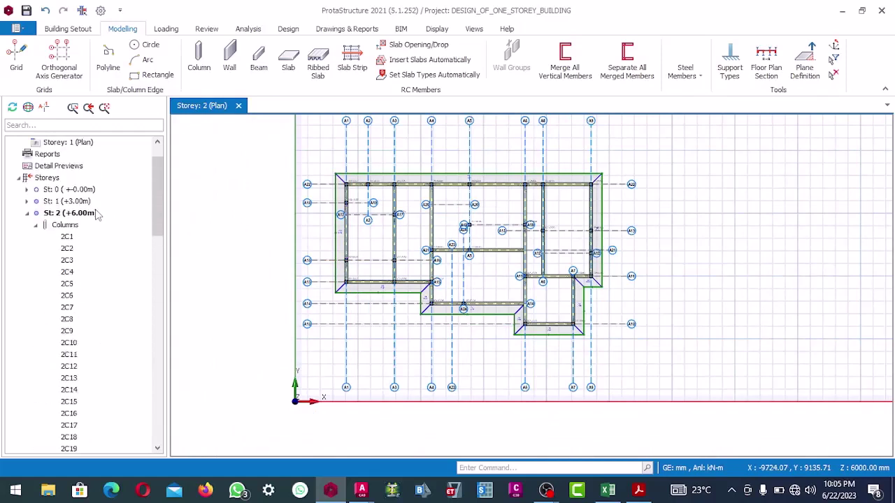
click(70, 178)
right_click(86, 181)
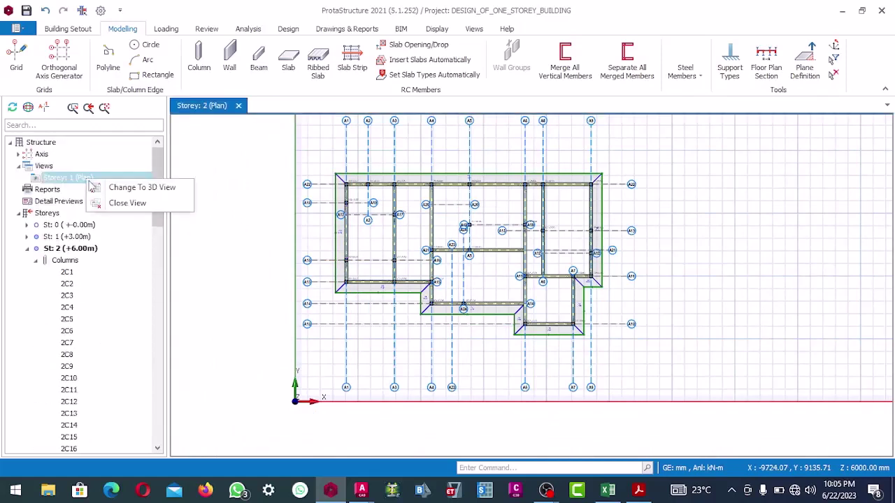
click(329, 241)
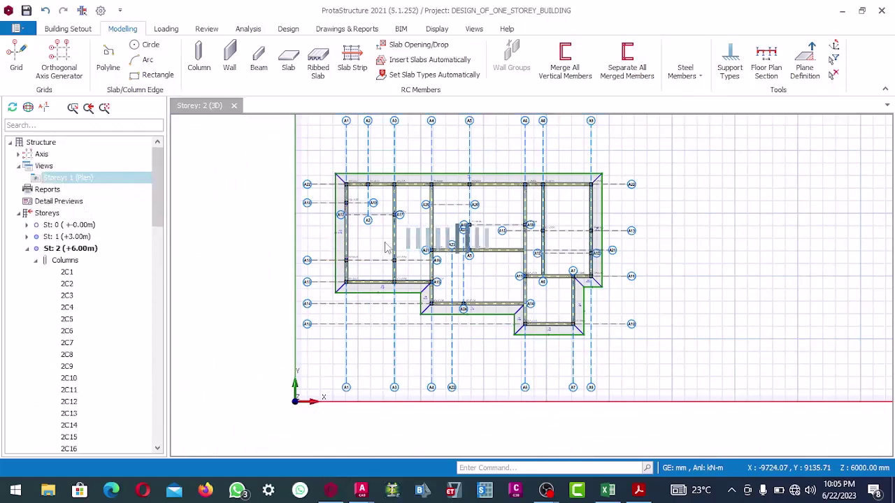
Examine the whole building in 3D, checking the roof-level cantilever slabs, beams and columns from the front and side
scroll(397, 264, up, 5)
middle_drag(511, 266, 458, 269)
scroll(458, 269, down, 3)
middle_drag(559, 297, 503, 299)
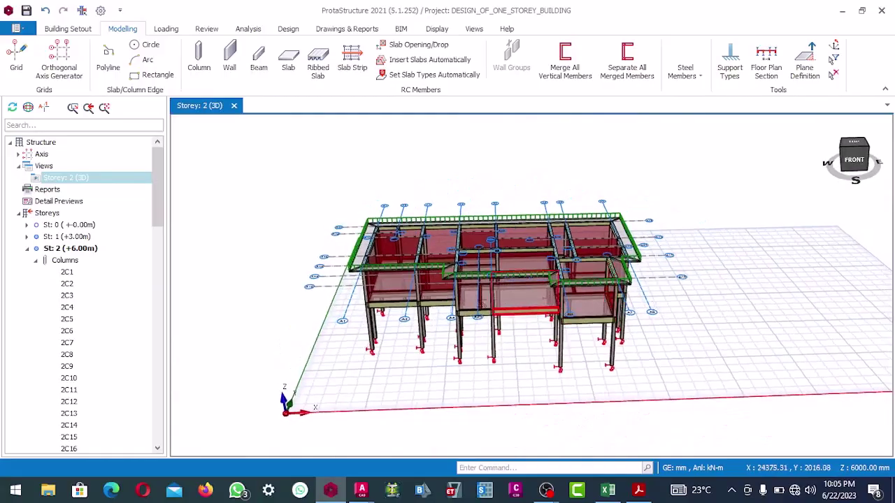
scroll(384, 278, up, 5)
middle_drag(384, 278, 400, 290)
scroll(478, 290, down, 5)
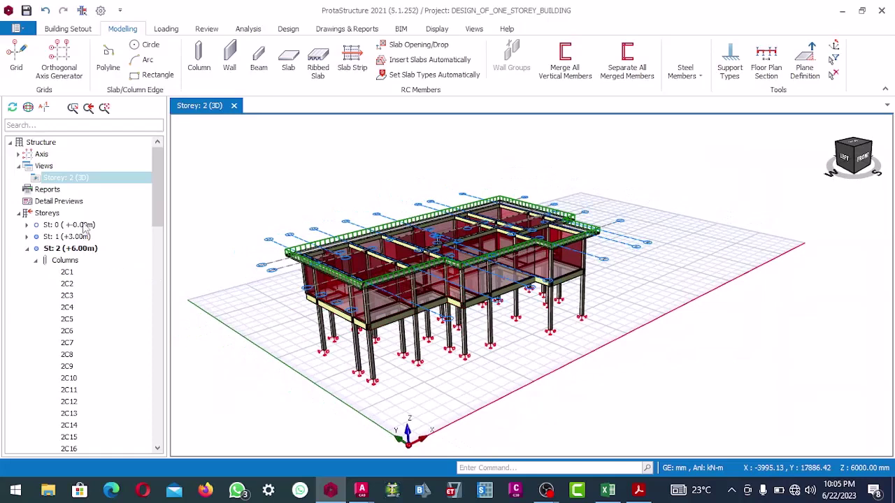
Return the storey 2 view to plan and switch to the plan of St: 1 (+3.00m)
right_click(60, 179)
key(Escape)
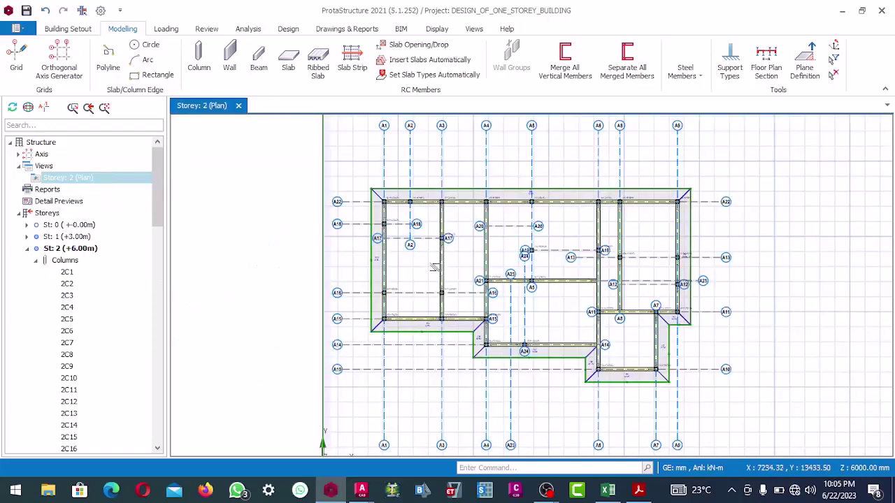
scroll(429, 248, up, 3)
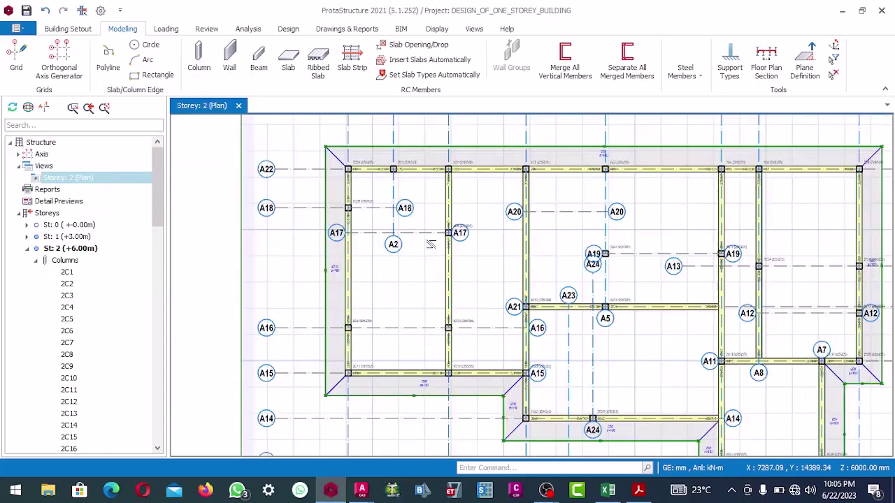
double_click(77, 239)
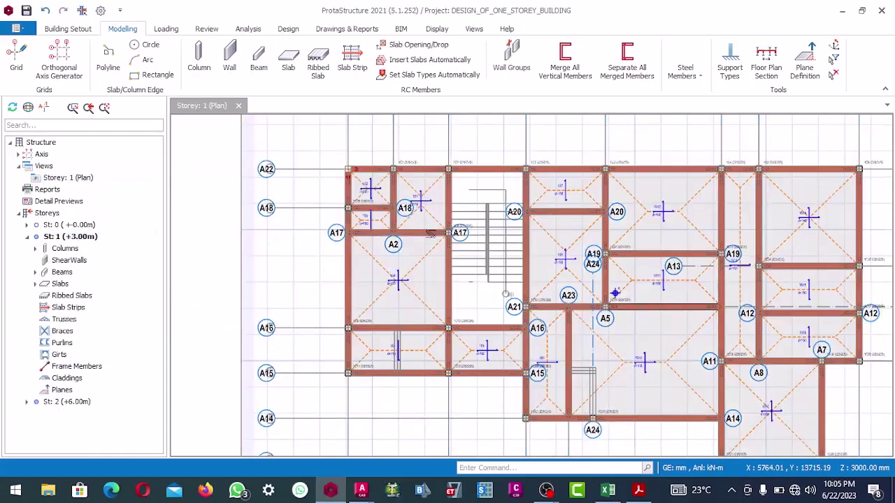
Examine the storey 1 plan, checking the slab panels, beams and the stair opening between axes A3 and A4
scroll(425, 210, up, 5)
scroll(425, 210, down, 5)
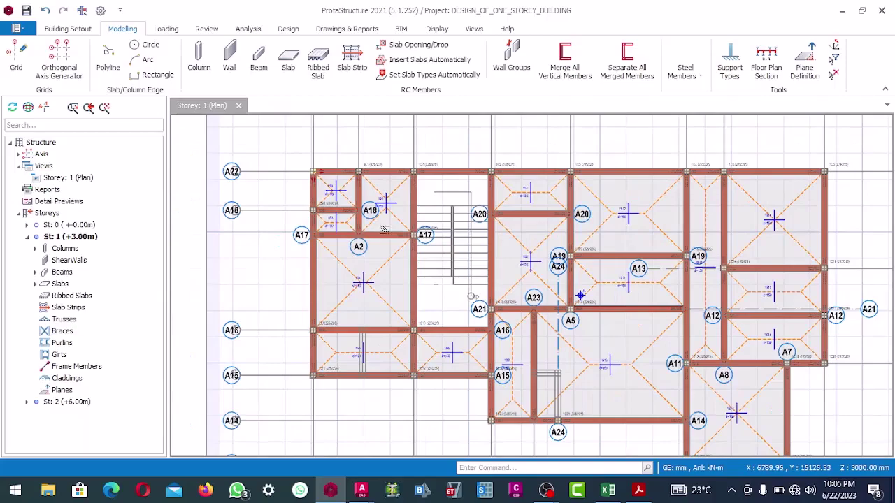
scroll(433, 260, up, 3)
scroll(416, 248, down, 3)
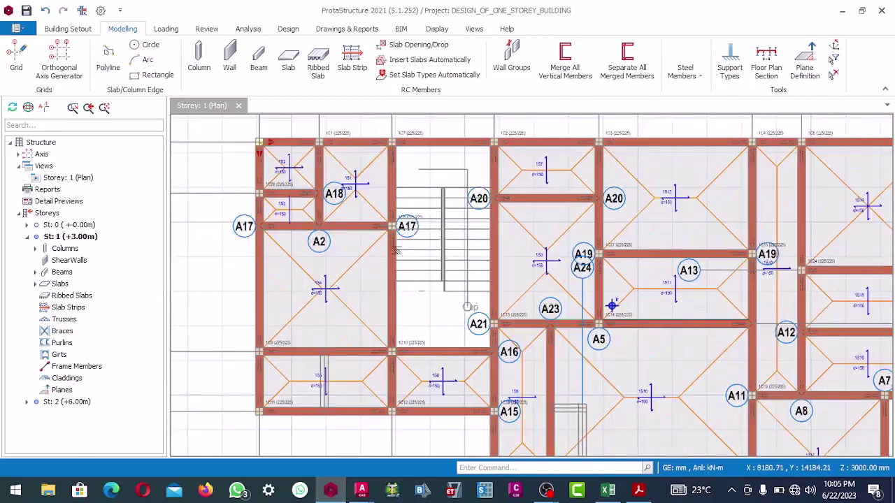
scroll(494, 243, up, 3)
scroll(493, 243, down, 3)
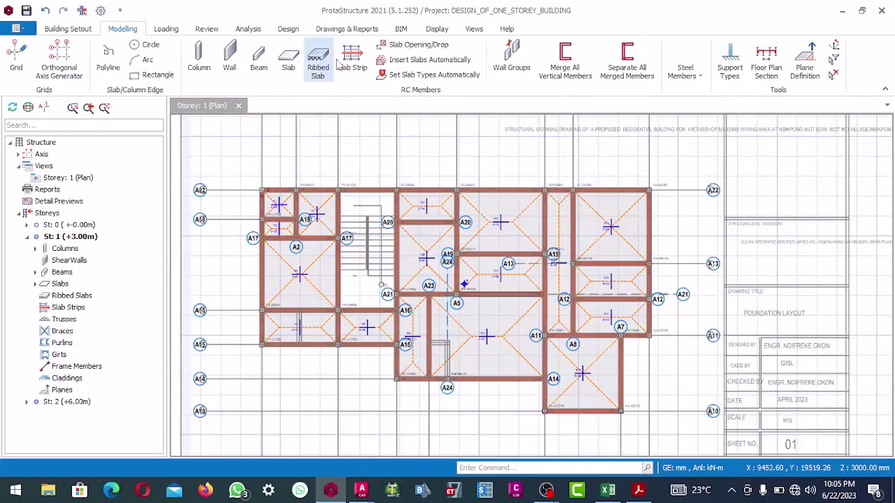
scroll(320, 200, up, 3)
scroll(320, 200, down, 3)
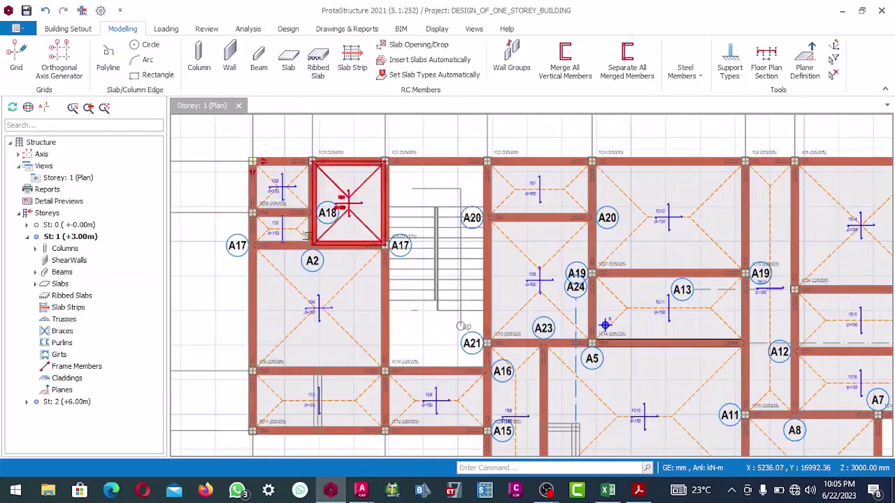
scroll(326, 209, down, 2)
scroll(330, 244, up, 3)
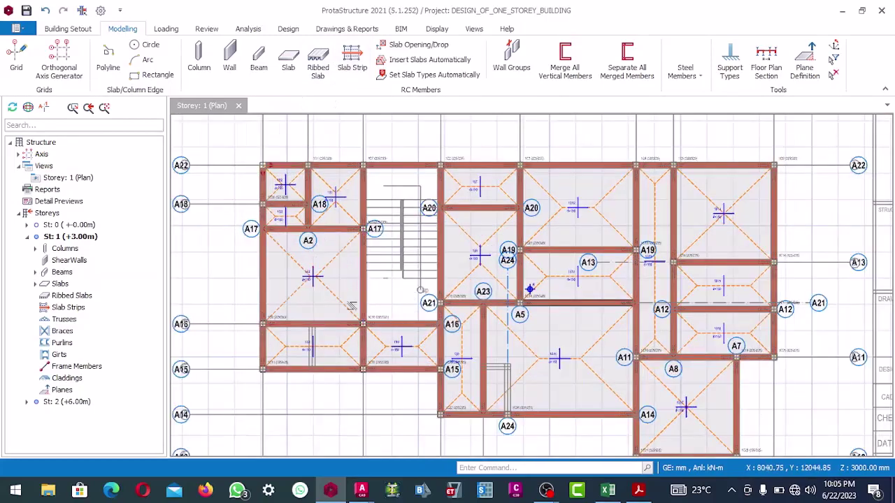
scroll(323, 246, up, 2)
scroll(343, 242, down, 3)
scroll(342, 208, up, 2)
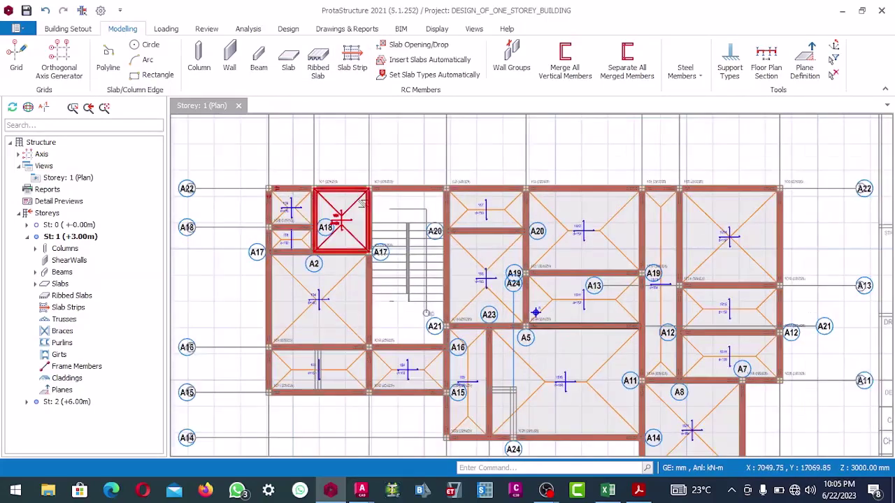
scroll(533, 240, down, 3)
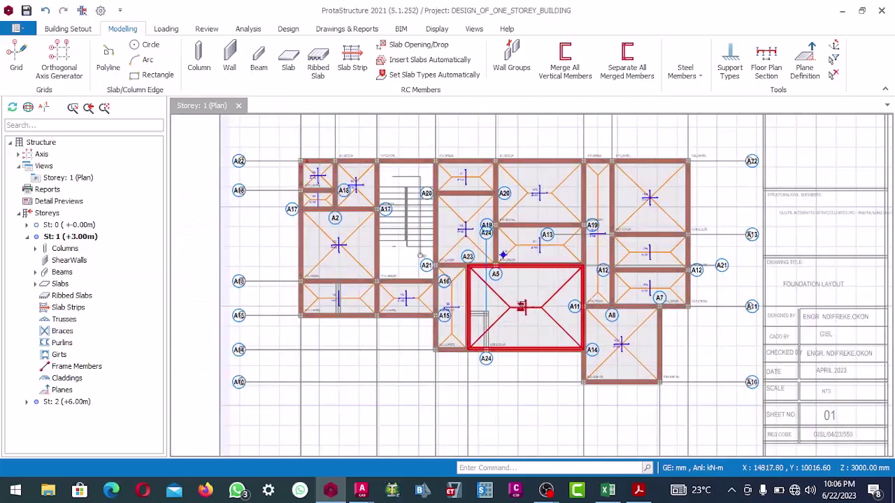
scroll(353, 187, up, 2)
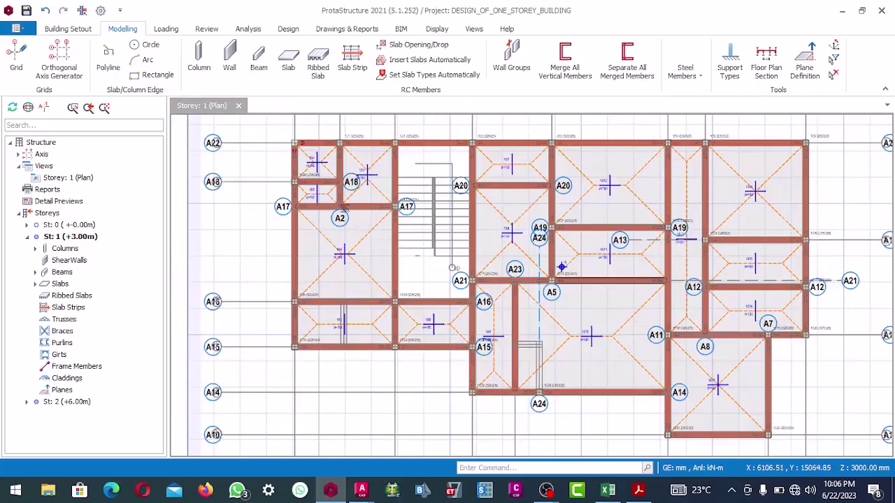
scroll(371, 183, down, 2)
Start Building Analysis and open the default materials for editing
double_click(244, 31)
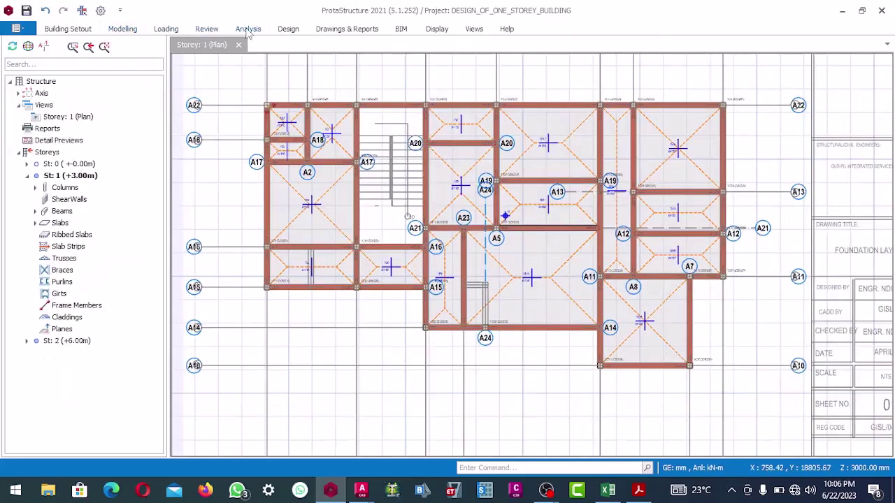
click(249, 29)
click(24, 67)
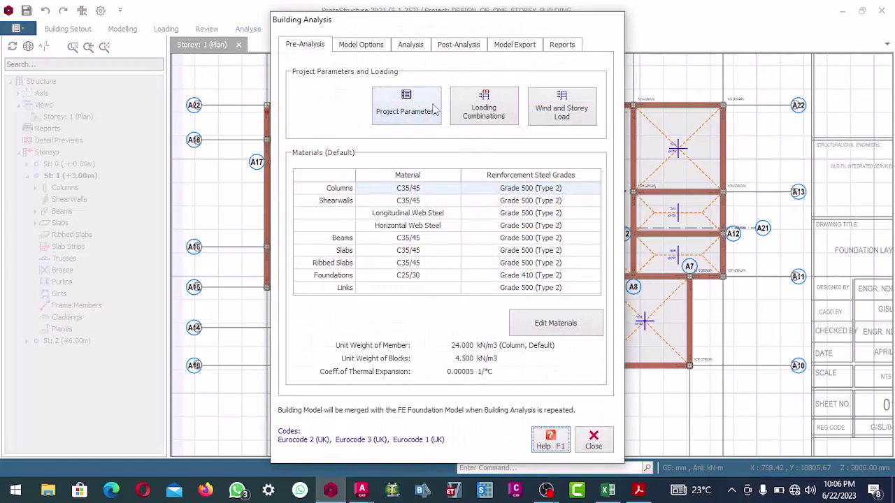
click(549, 328)
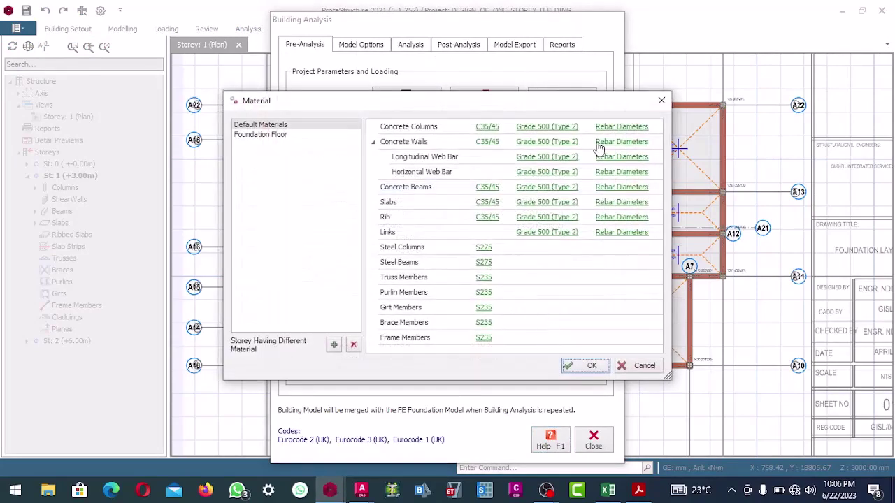
Set the default concrete column materials to C20/25 concrete and Grade 410 (Type 2) reinforcement
click(488, 127)
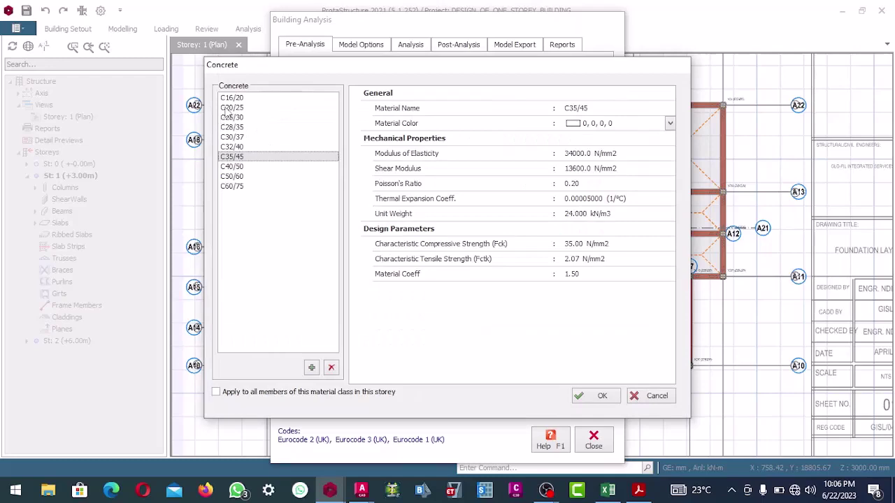
click(231, 108)
click(601, 397)
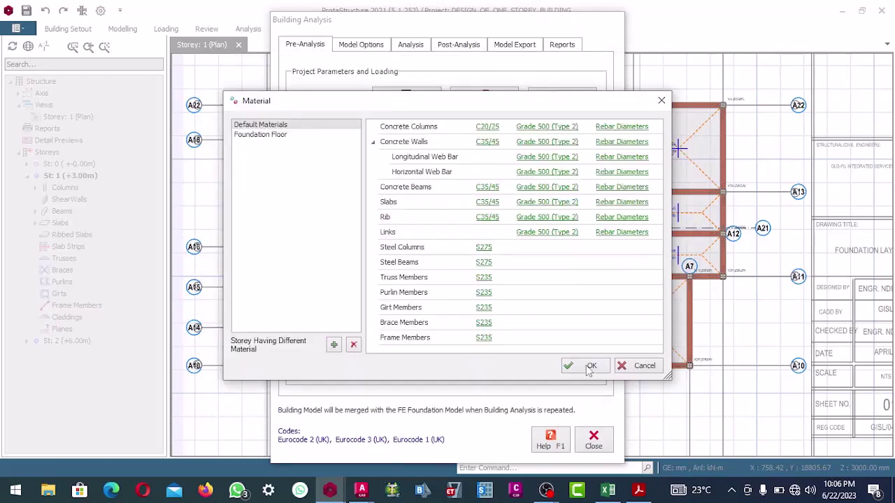
click(540, 129)
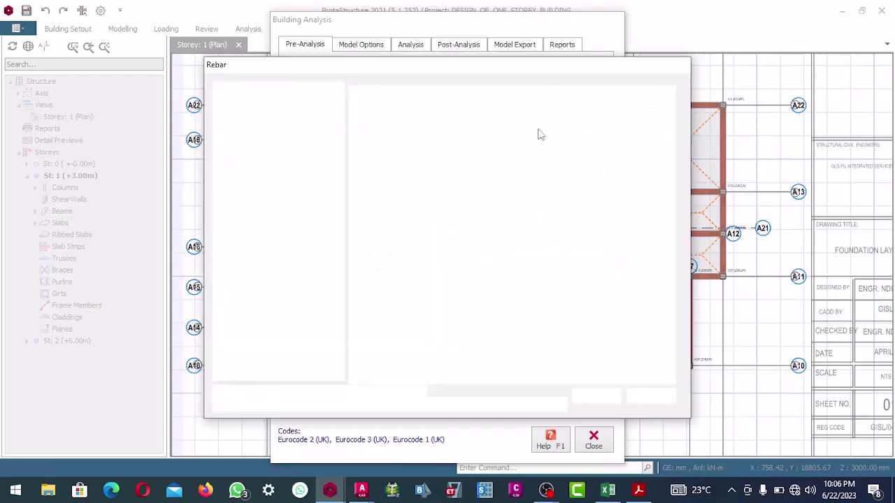
click(246, 108)
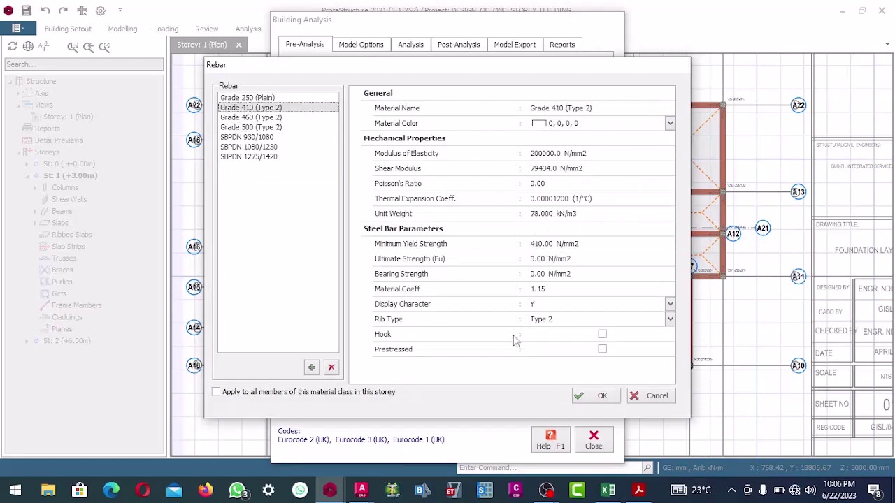
click(593, 396)
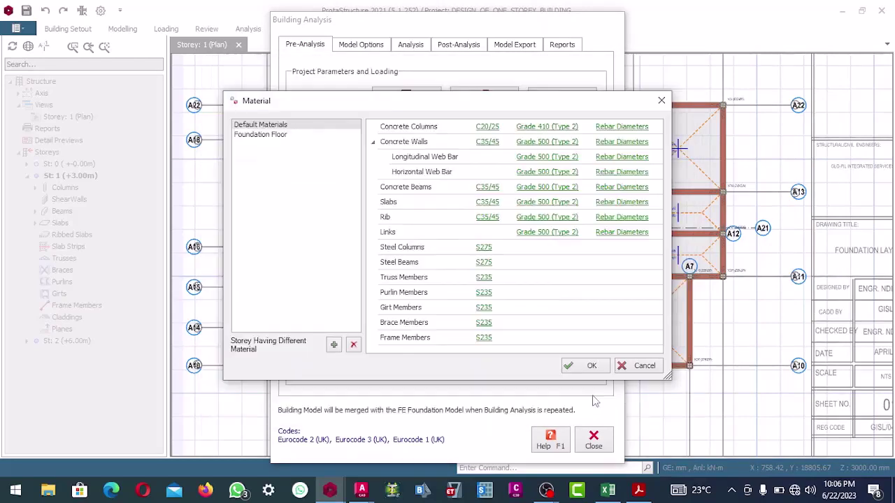
Restrict the concrete column rebar diameters in use to Y12 and Y16, excluding Y10, Y13, Y20, Y25 and Y32
click(616, 129)
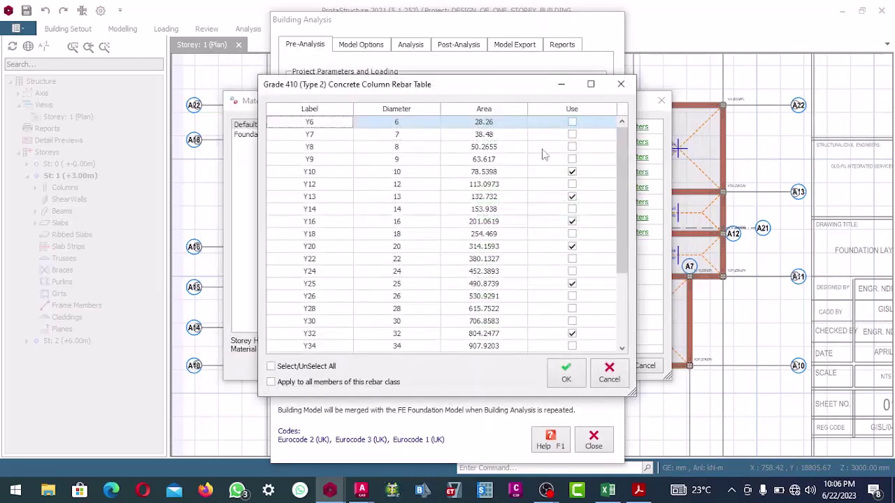
click(572, 172)
click(572, 198)
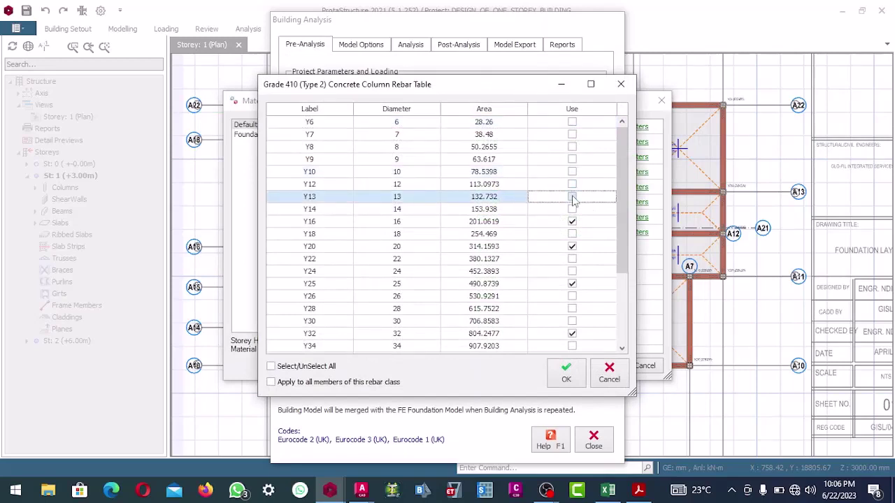
click(572, 184)
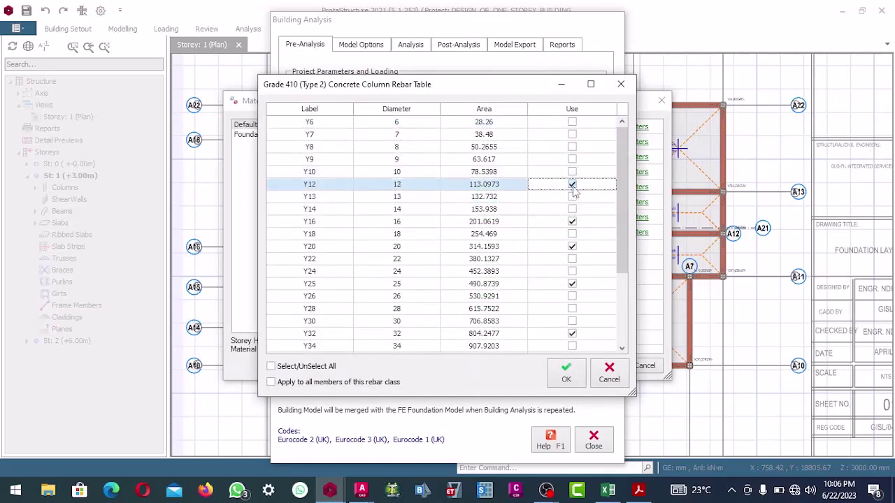
click(572, 221)
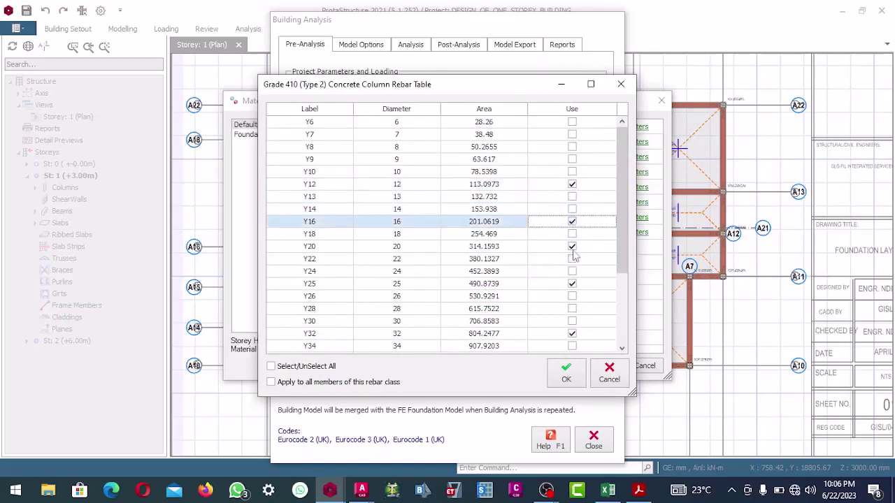
click(572, 247)
click(572, 284)
click(572, 334)
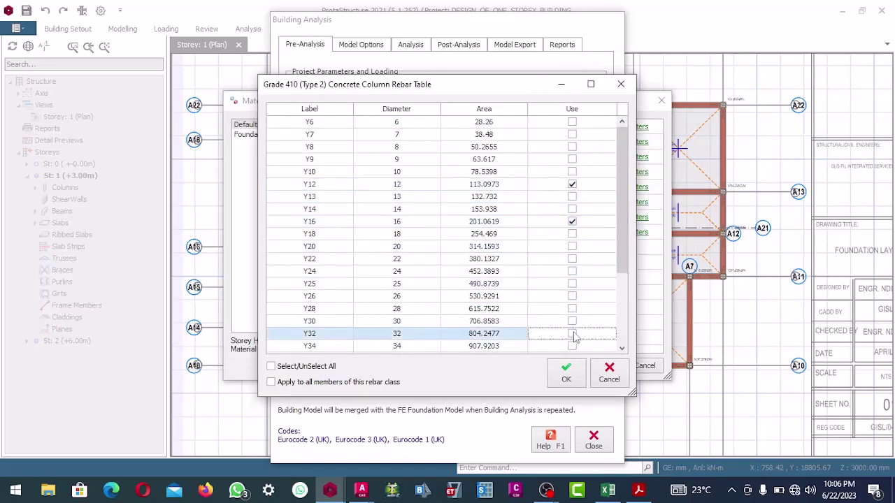
click(622, 348)
click(622, 348)
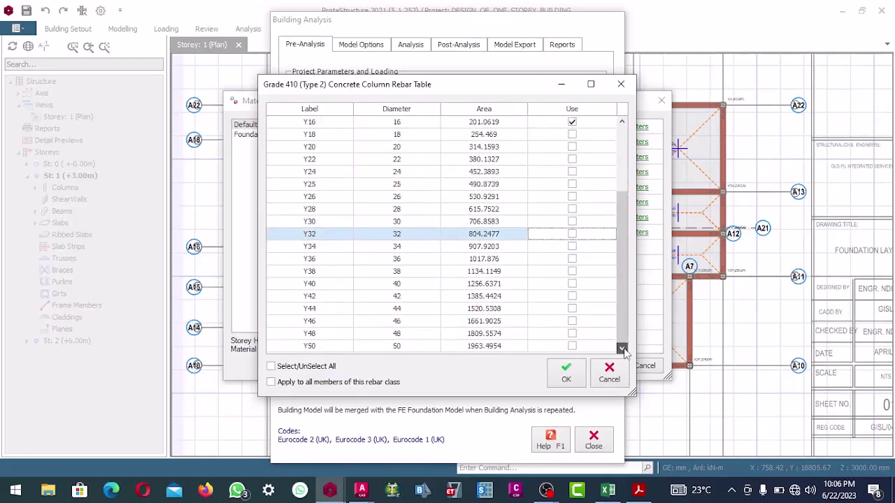
click(566, 372)
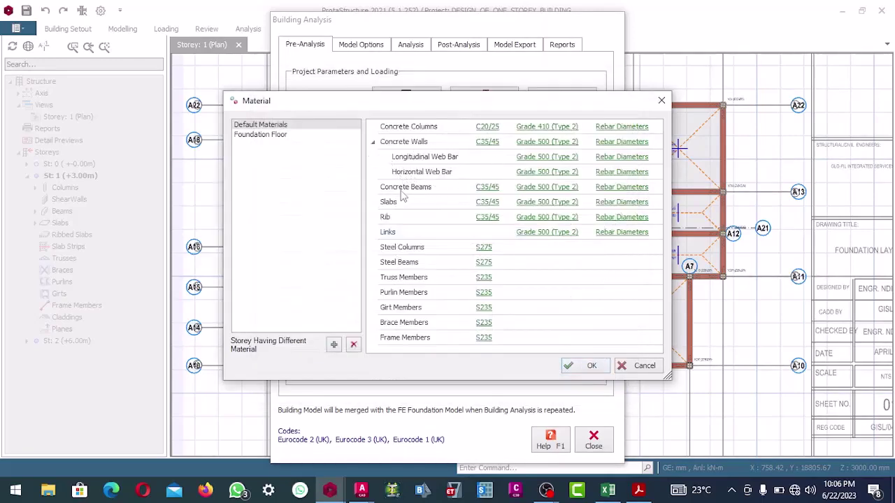
Set the default concrete beam materials to C20/25 concrete and Grade 410 (Type 2) reinforcement
click(488, 187)
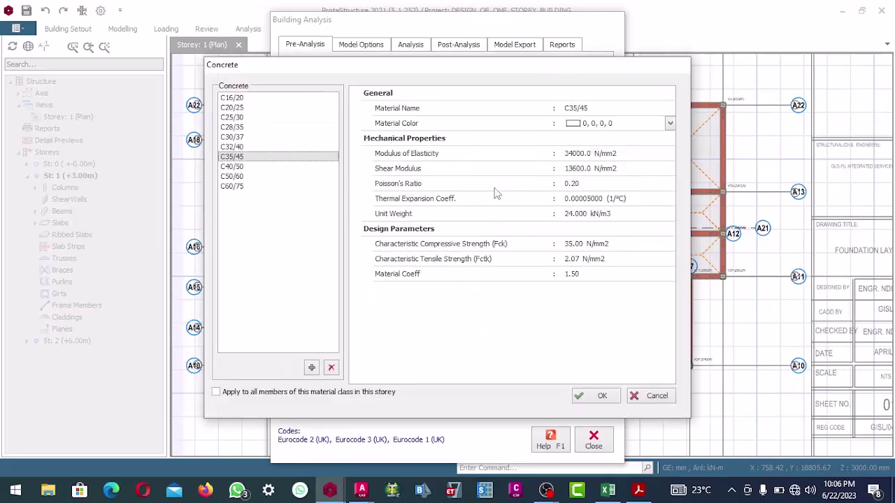
click(225, 109)
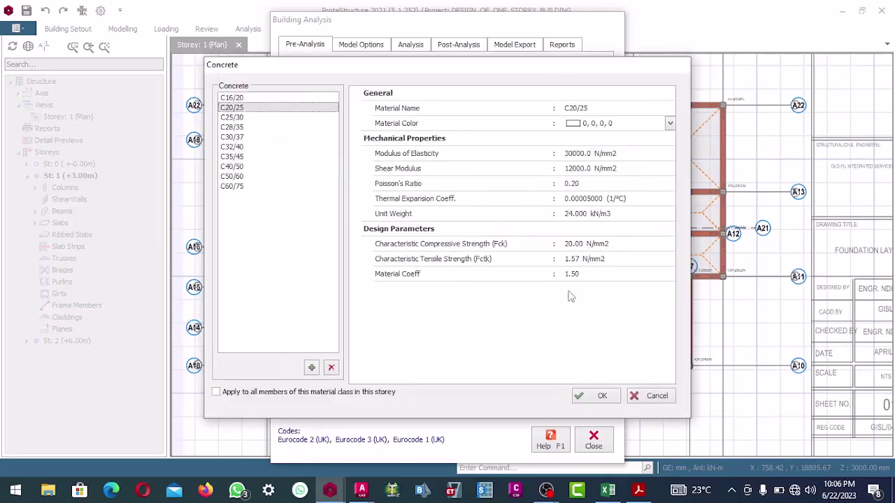
click(602, 397)
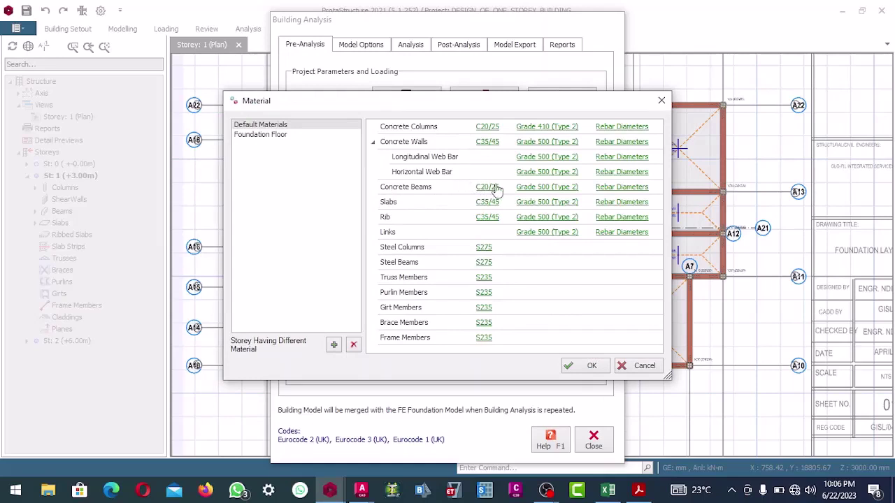
click(553, 188)
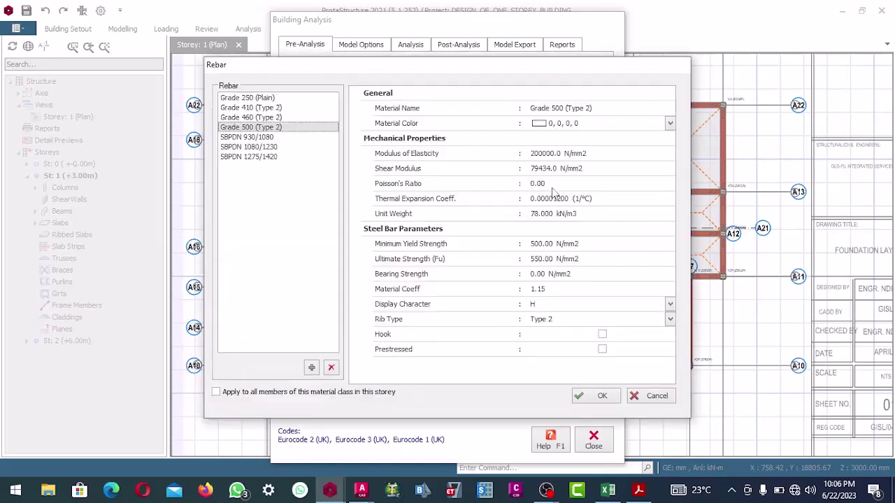
click(245, 107)
click(599, 398)
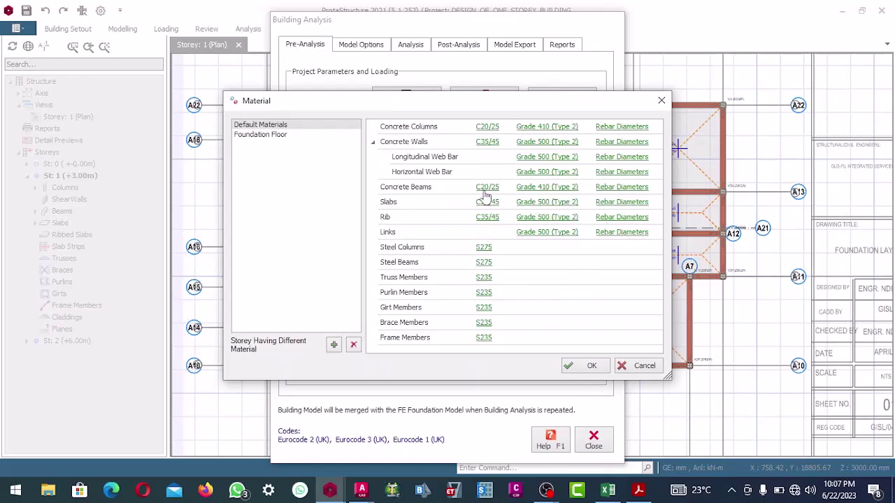
Restrict the concrete beam rebar diameters in use to Y12 and Y16, excluding Y10, Y13, Y20, Y25 and Y32
click(621, 188)
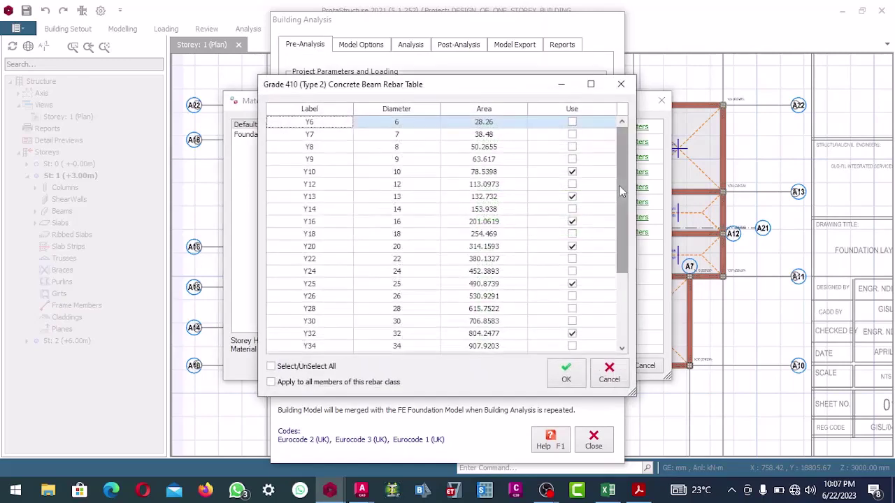
click(572, 172)
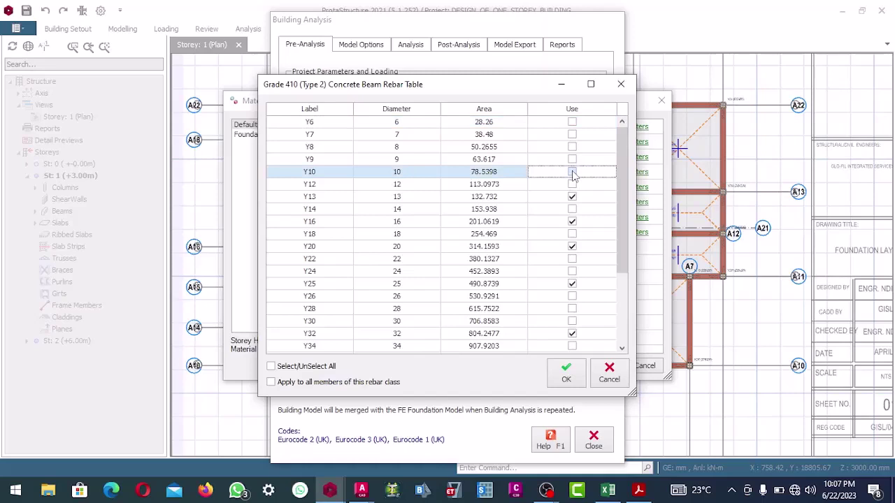
click(571, 186)
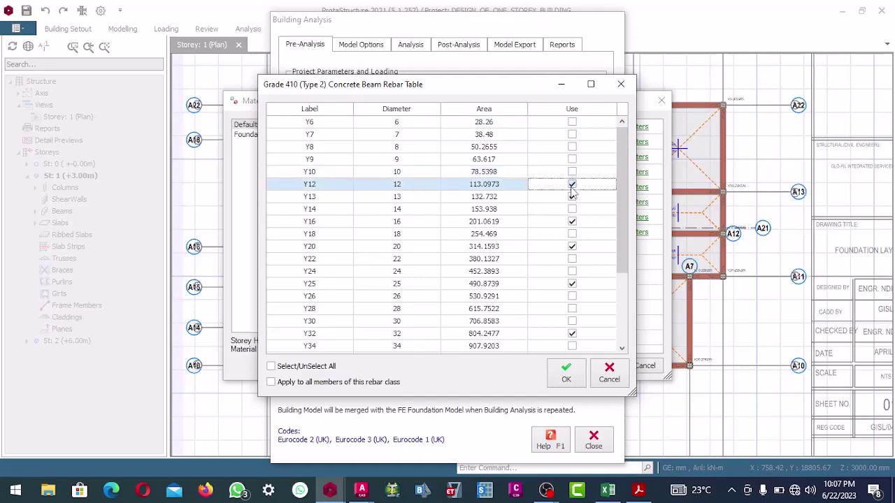
click(573, 199)
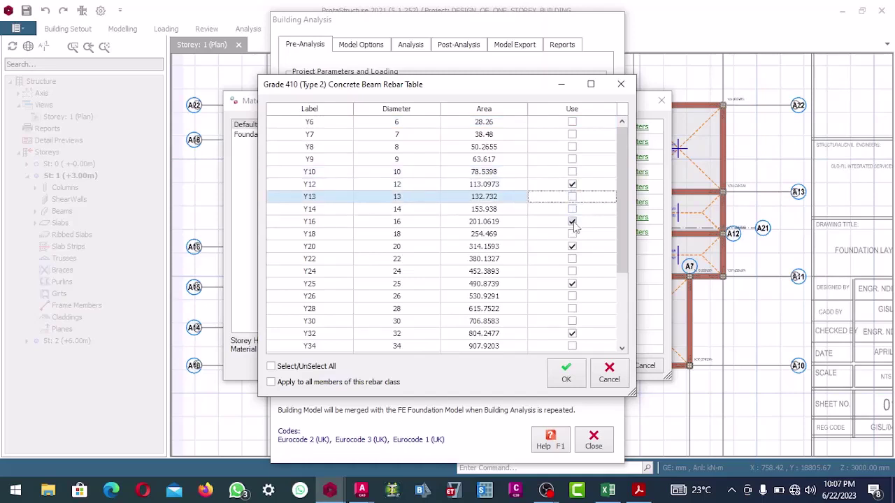
click(573, 223)
click(572, 223)
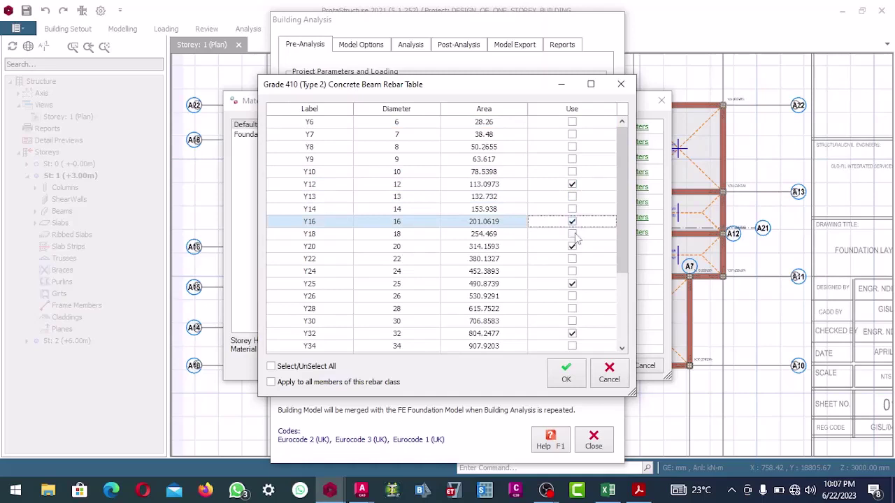
click(573, 247)
click(572, 284)
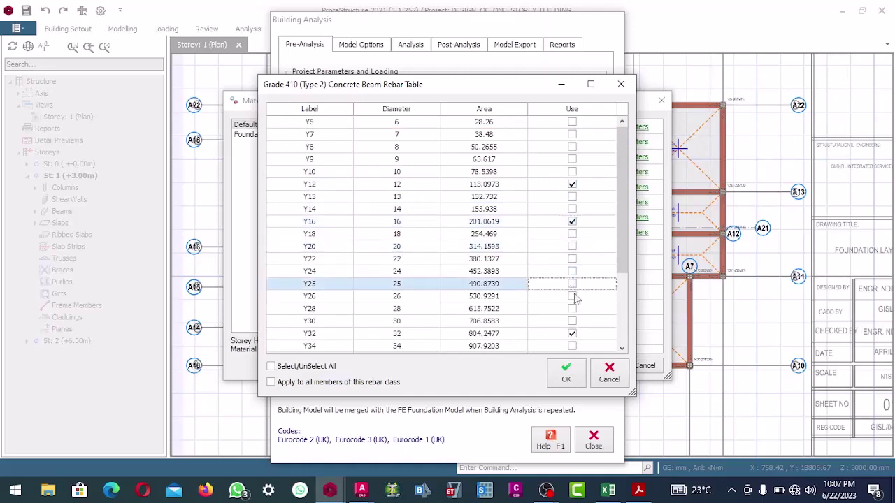
click(573, 334)
scroll(621, 352, down, 3)
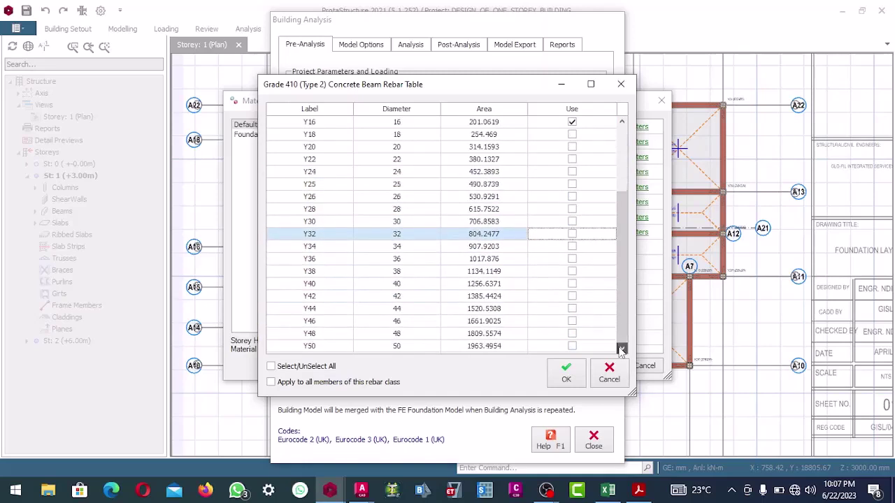
scroll(588, 216, up, 3)
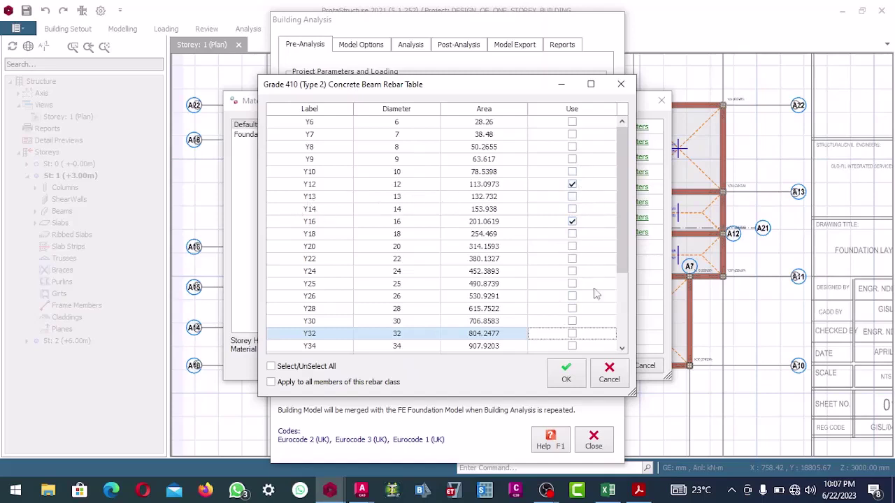
click(571, 379)
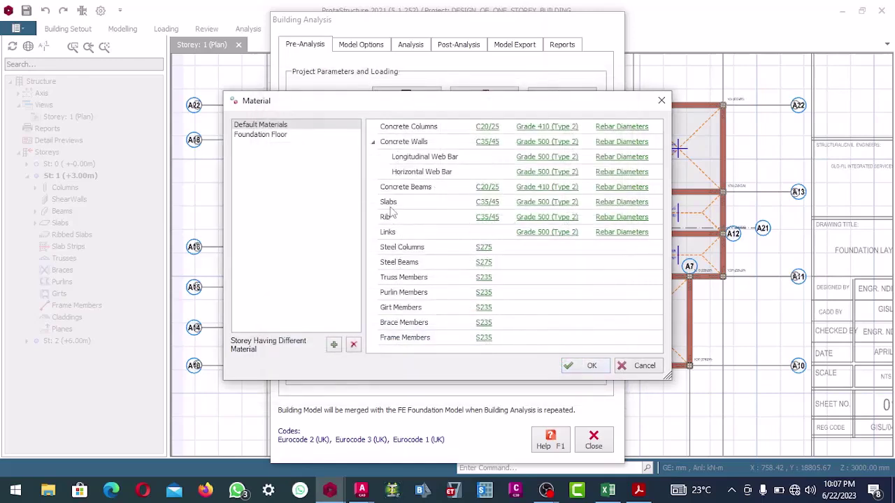
Set the default slab materials to C20/25 concrete and Grade 410 (Type 2) reinforcement
click(491, 204)
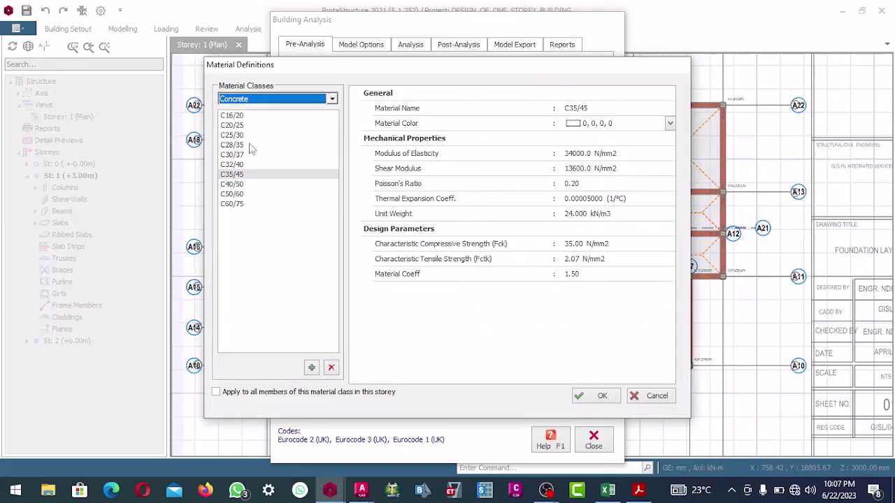
click(233, 126)
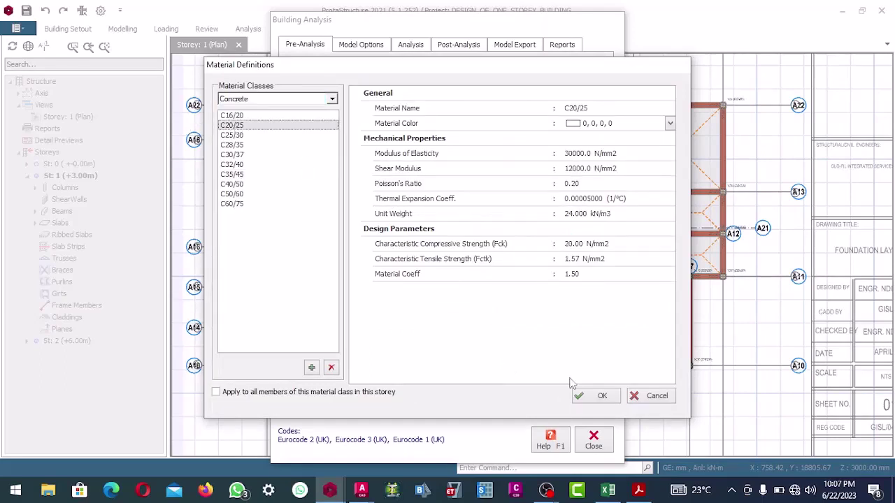
click(594, 396)
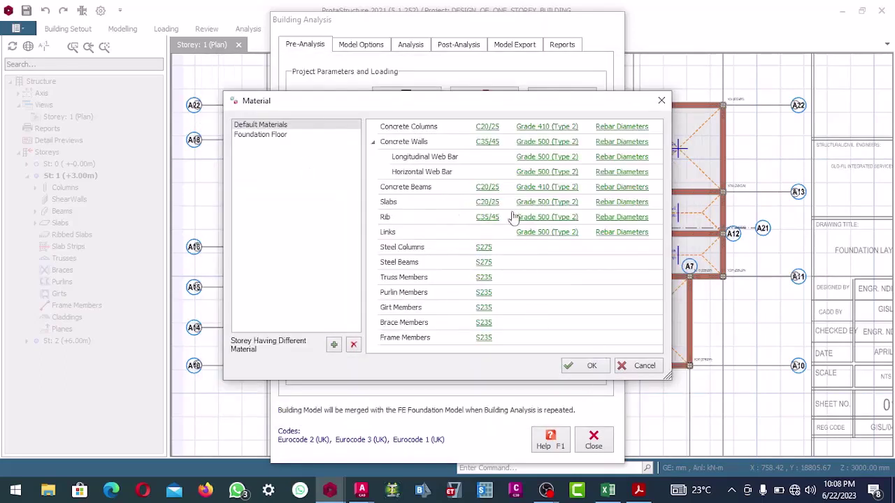
click(545, 202)
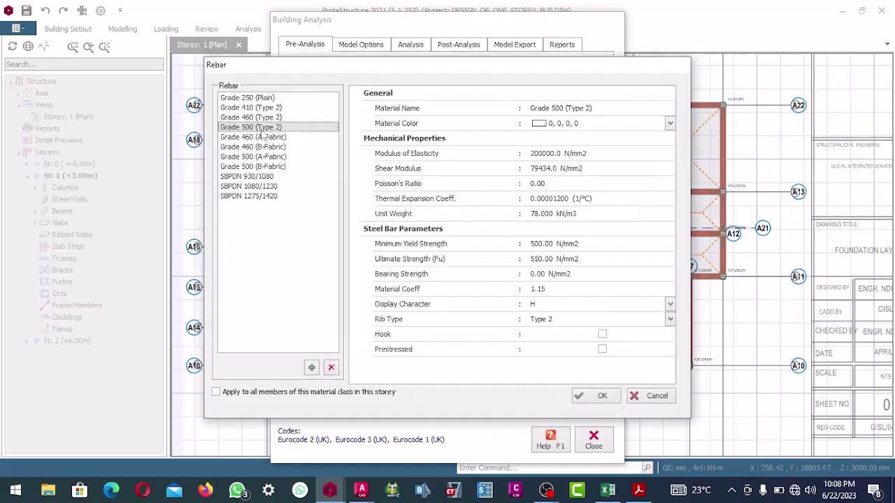
click(252, 109)
click(594, 395)
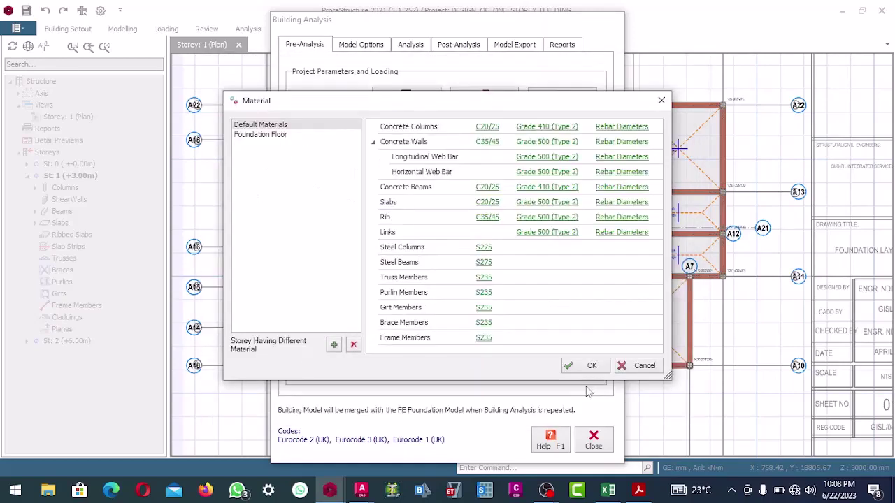
Restrict the slab rebar diameters in use to Y10 and Y12, excluding Y8, Y13, Y16, Y20, Y25 and Y32
click(605, 202)
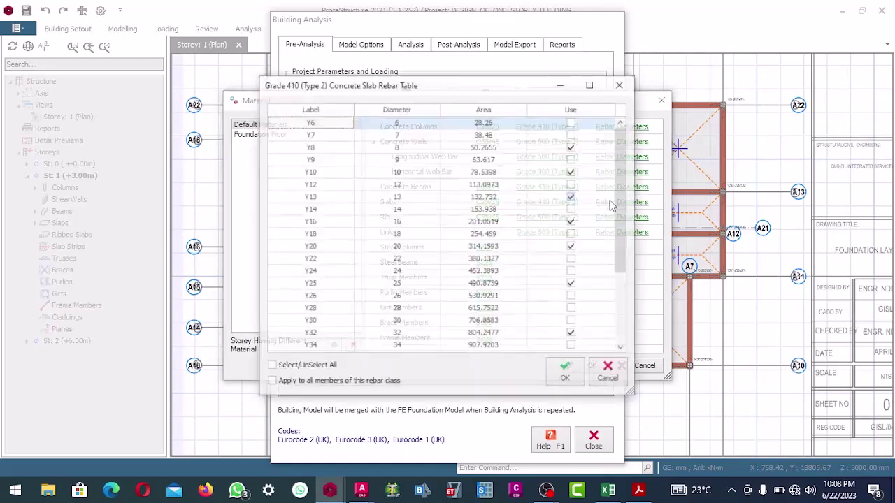
click(572, 147)
click(572, 171)
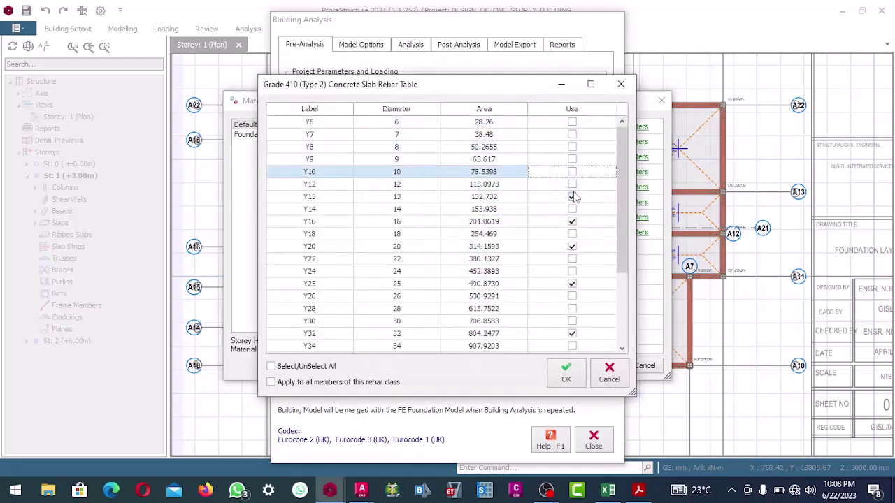
click(572, 172)
click(573, 197)
click(572, 183)
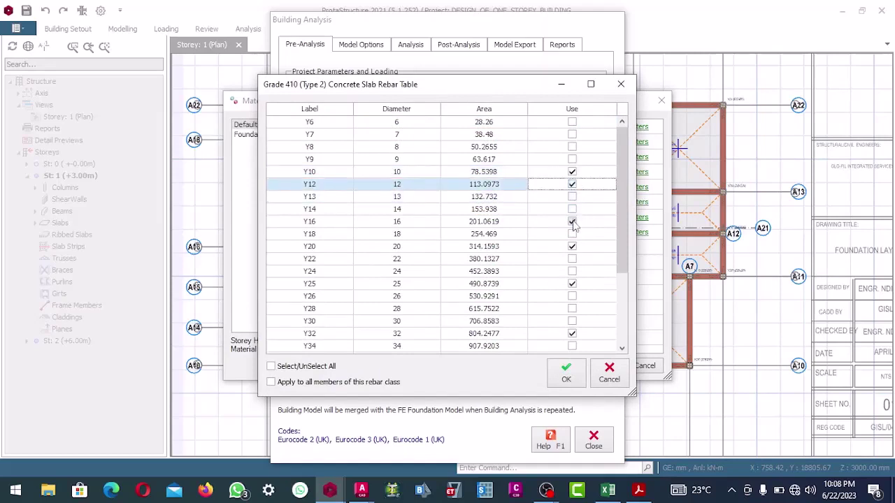
click(572, 222)
click(572, 246)
click(572, 284)
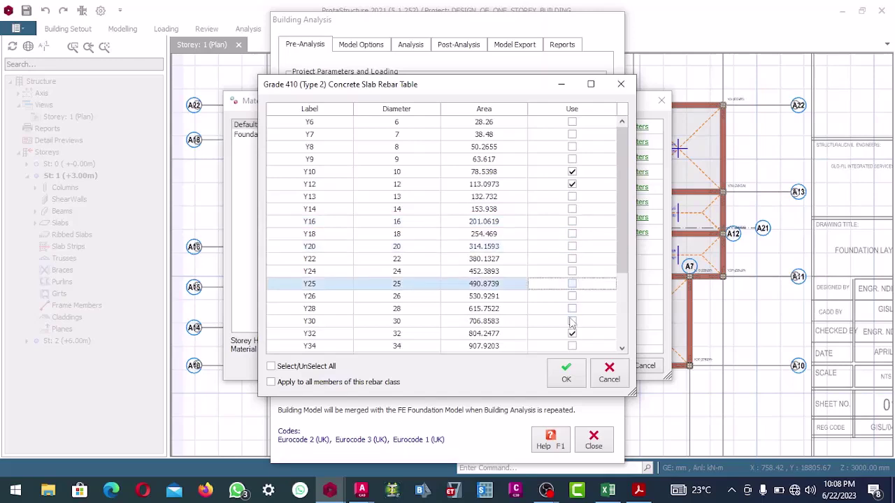
click(572, 334)
click(622, 348)
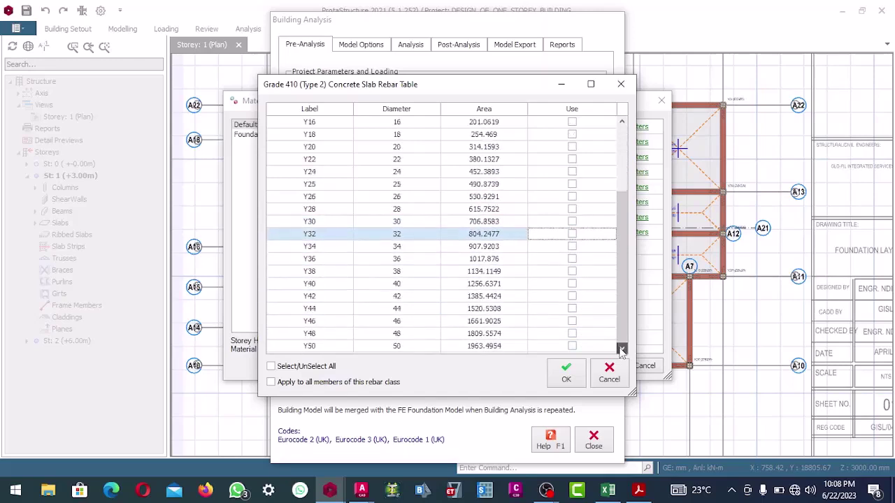
click(567, 373)
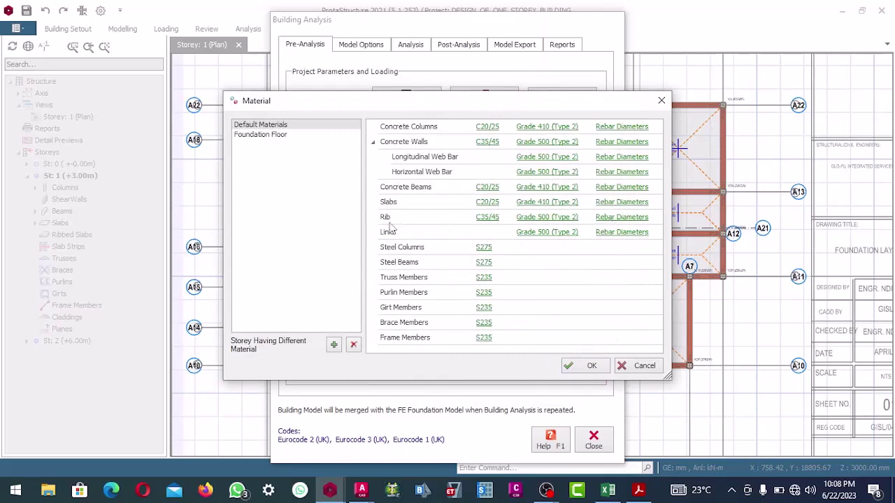
Set the default reinforcement grade for links to Grade 410 (Type 2)
click(556, 235)
click(253, 108)
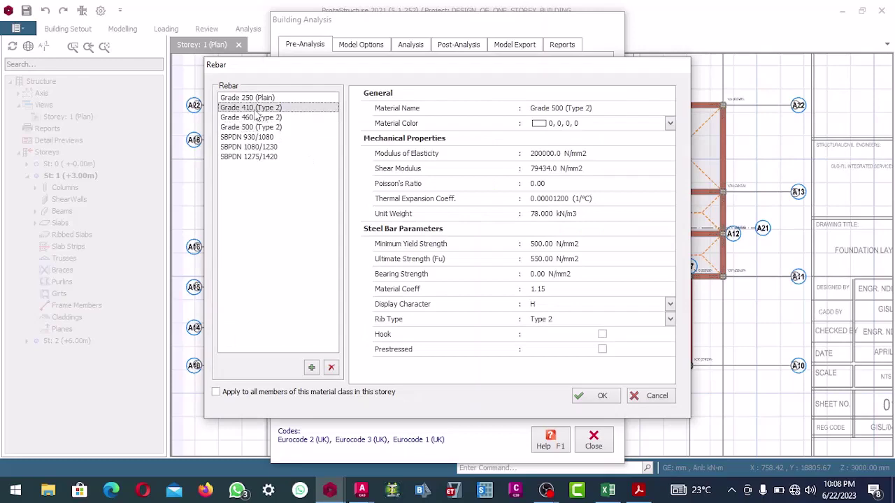
click(602, 397)
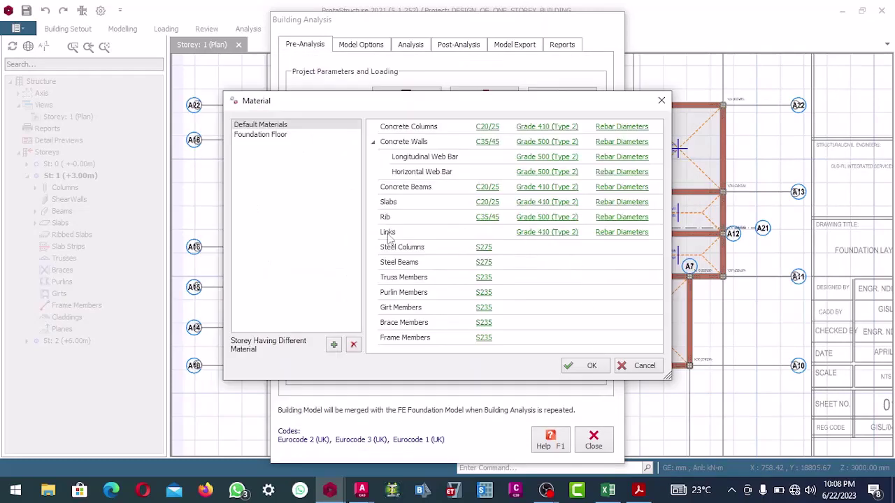
Restrict the link rebar diameters to Y8 only, excluding Y9, Y10, Y13, Y18, Y20, Y25 and Y32, and accept the material settings
click(637, 235)
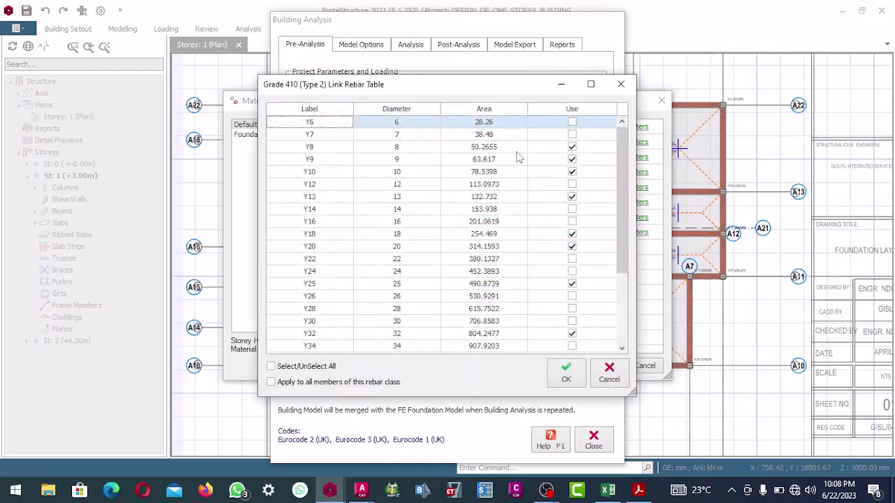
click(571, 148)
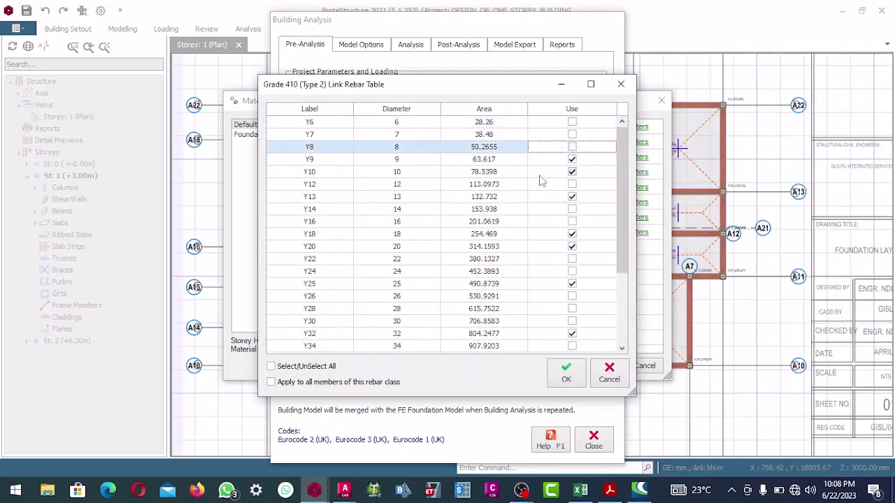
click(572, 147)
click(572, 159)
click(572, 159)
click(572, 196)
click(572, 234)
click(572, 246)
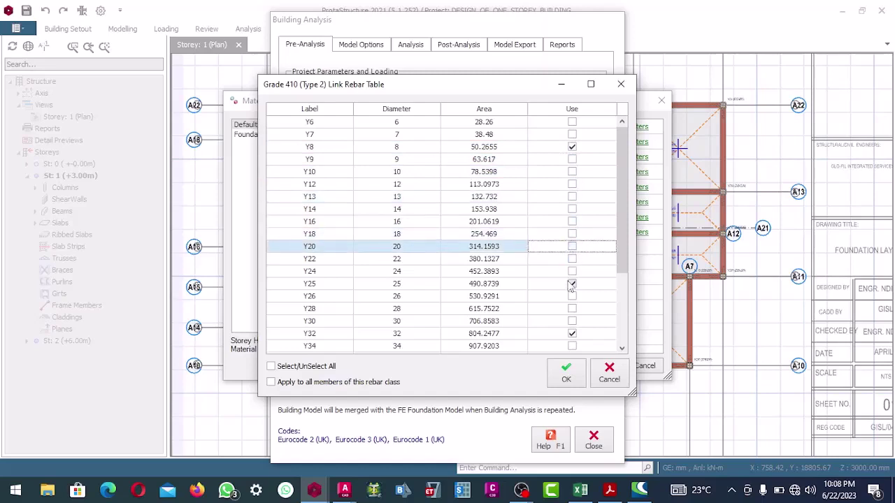
click(572, 284)
click(573, 333)
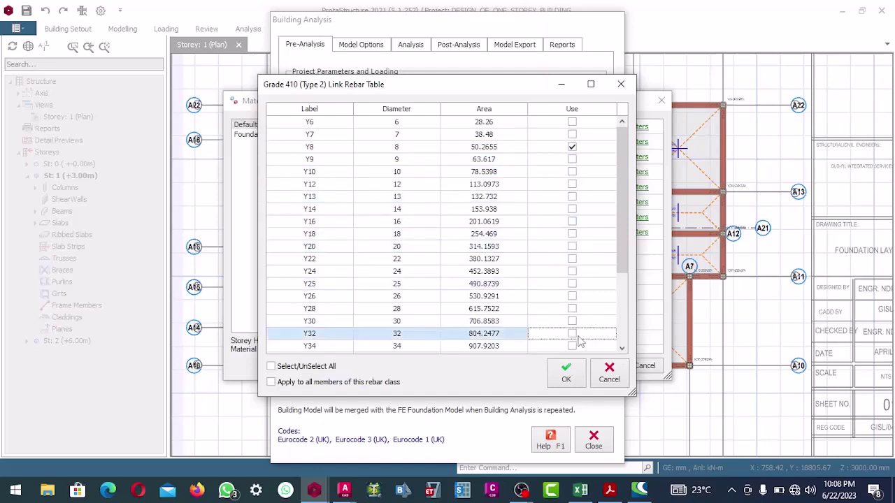
click(622, 348)
click(622, 348)
click(622, 348)
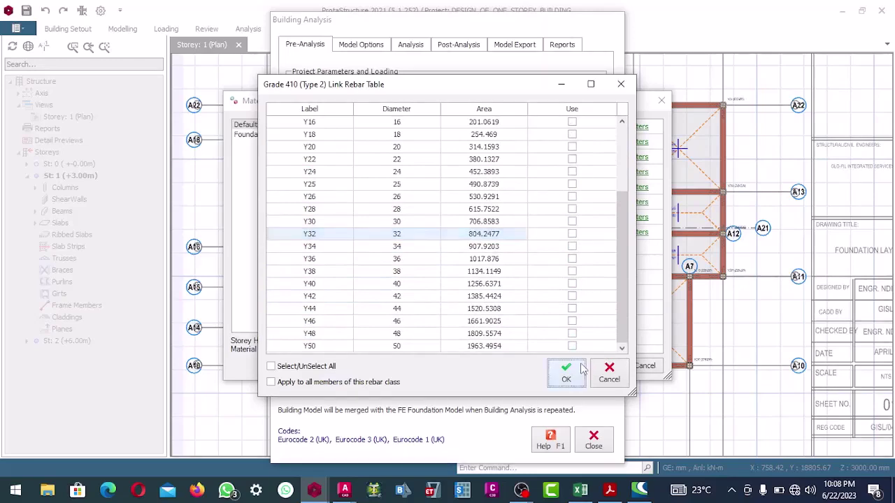
click(567, 373)
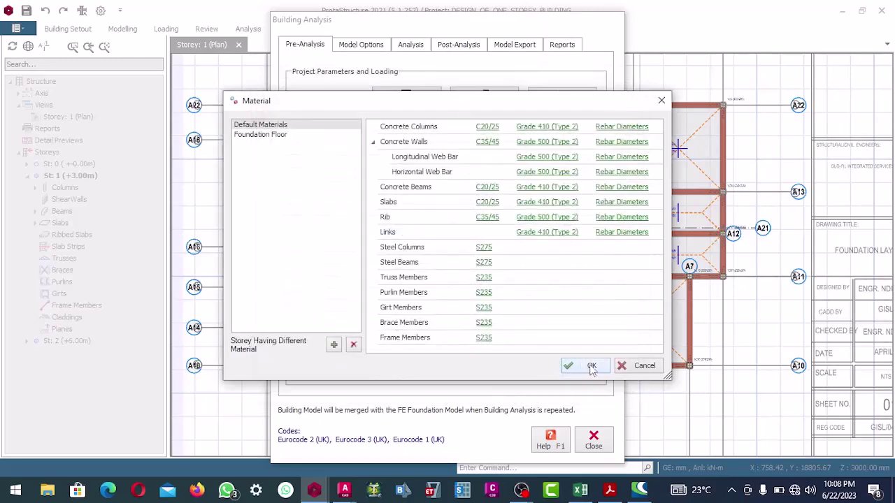
click(591, 366)
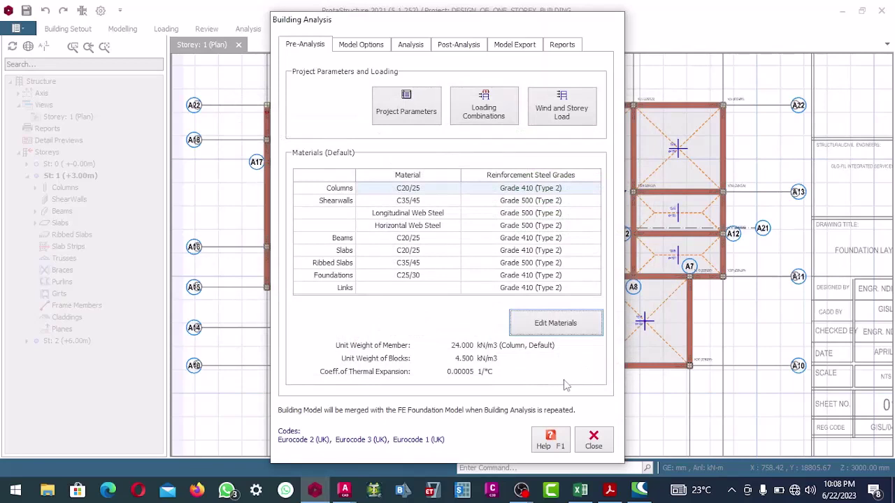
Generate the loading combinations automatically with the default vertical and horizontal settings, check the load cases, and accept the combinations
click(475, 120)
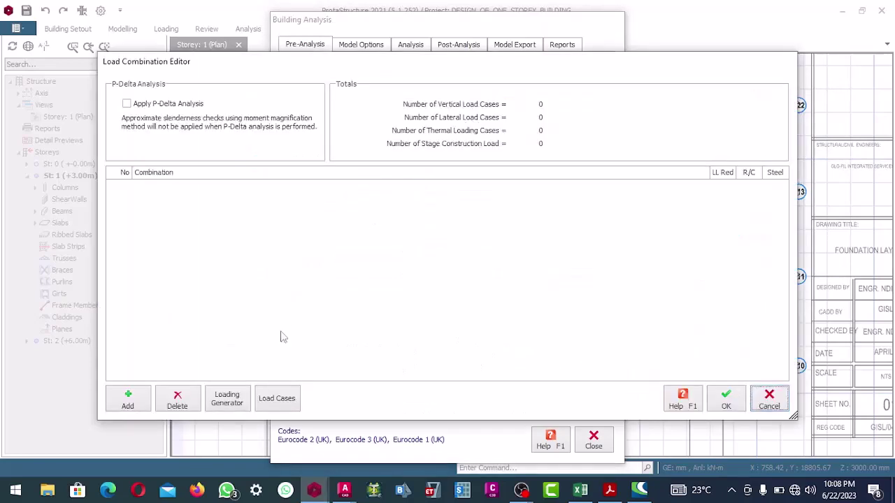
click(228, 400)
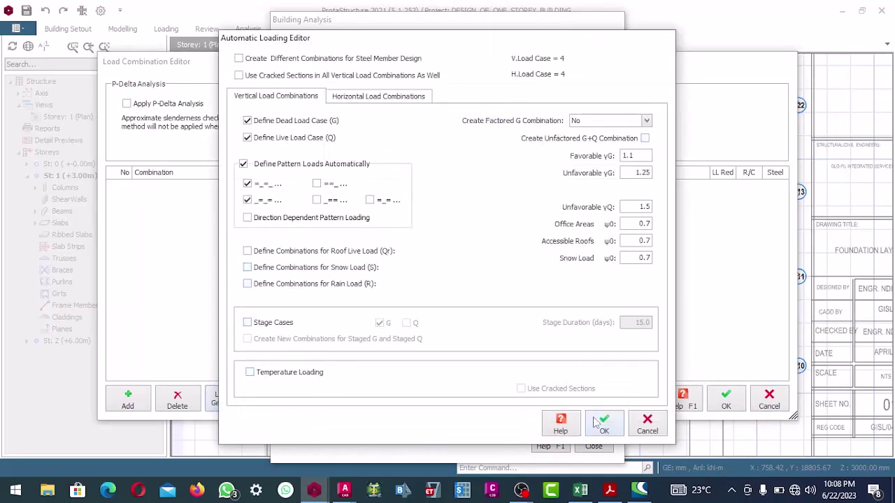
click(597, 423)
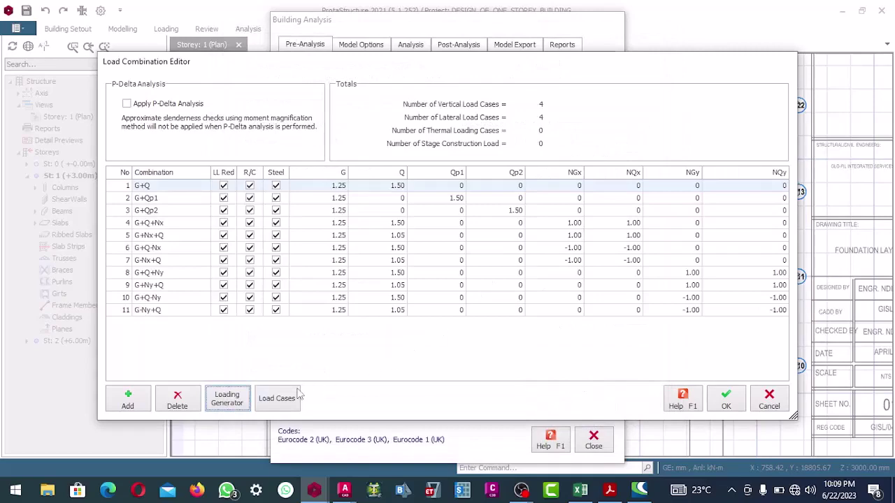
click(280, 400)
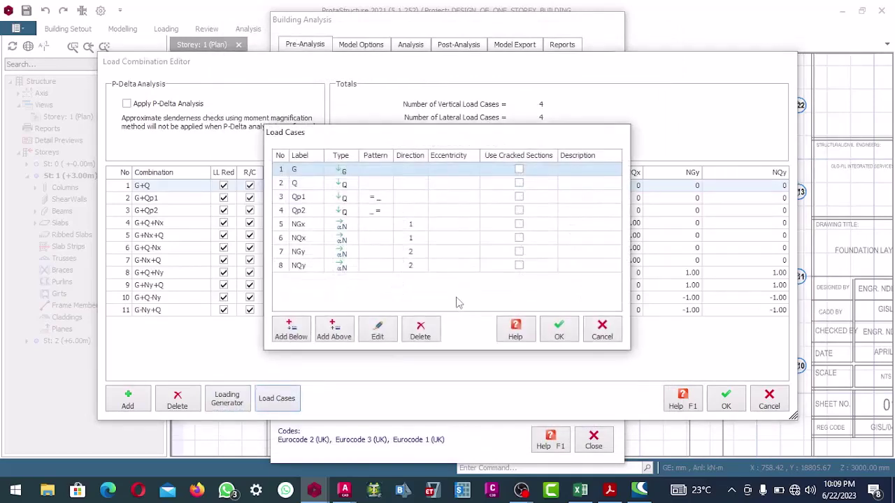
click(558, 331)
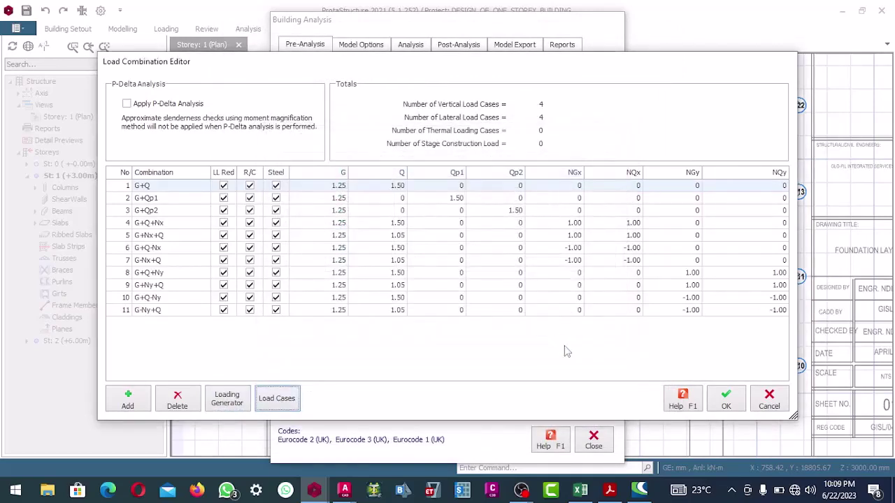
click(724, 400)
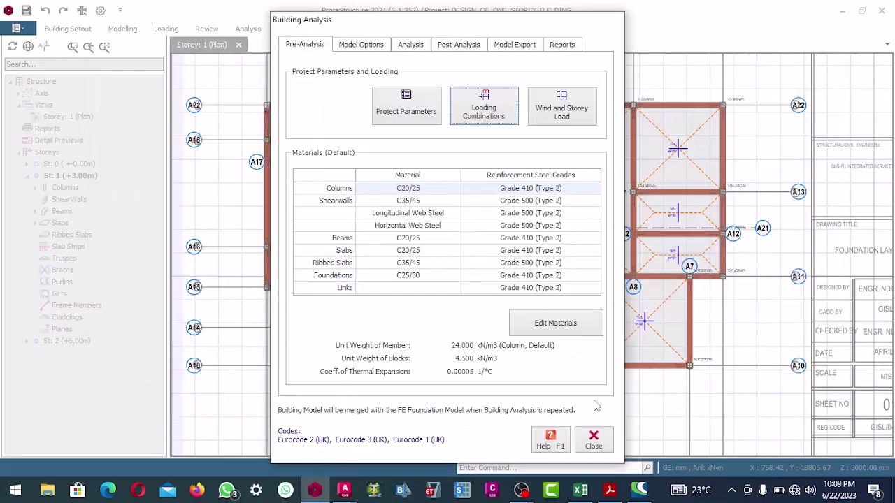
Close the building analysis settings and look over the slab and beam layout on the Storey 1 plan
click(594, 440)
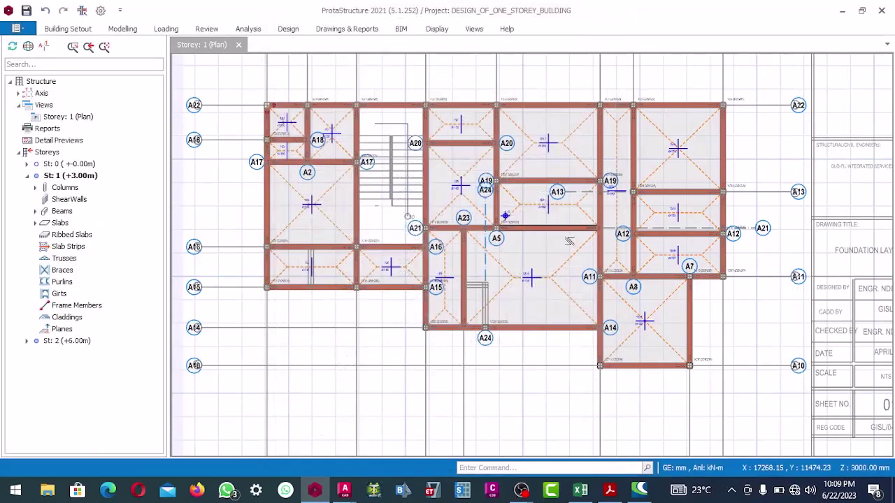
scroll(355, 166, up, 3)
scroll(355, 166, down, 3)
scroll(355, 165, up, 3)
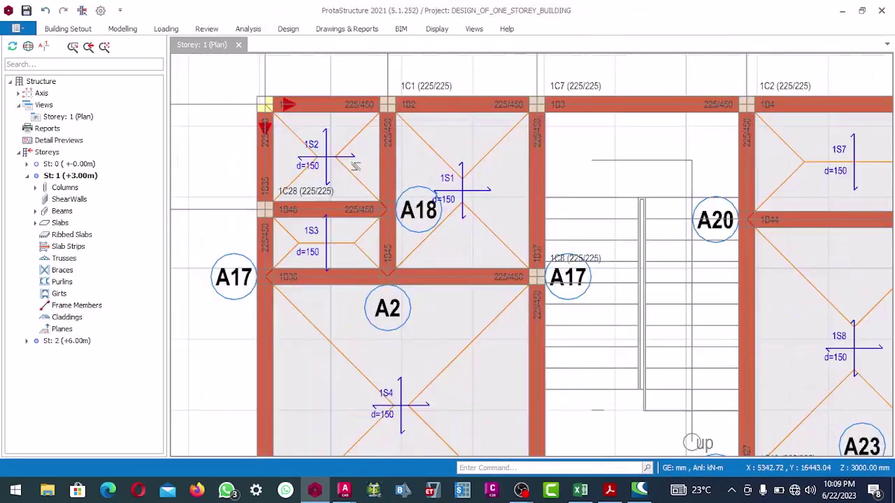
scroll(355, 166, down, 3)
scroll(357, 210, up, 1)
scroll(360, 237, down, 3)
scroll(362, 250, up, 3)
scroll(361, 250, down, 3)
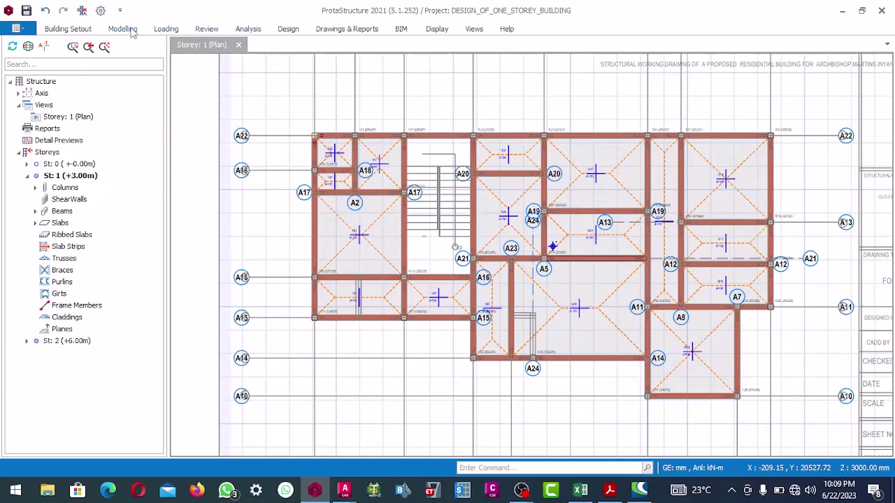
Start the Slab Strip command and examine the slab panels across the Storey 1 plan for strip locations
click(125, 29)
click(351, 70)
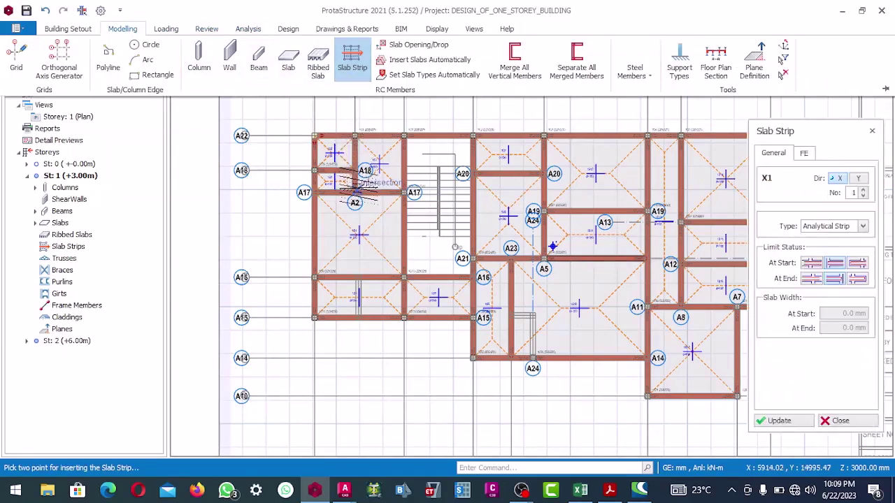
scroll(383, 219, down, 5)
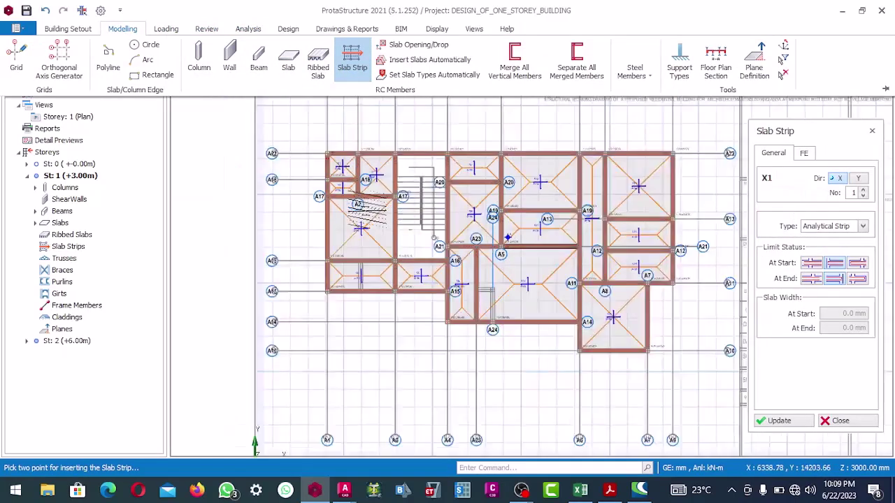
scroll(383, 219, up, 5)
scroll(456, 178, down, 2)
scroll(456, 178, up, 2)
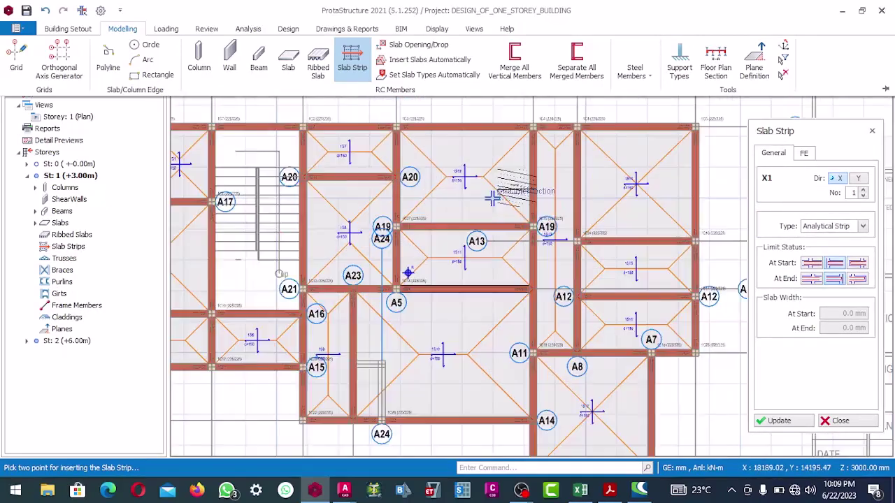
scroll(456, 178, down, 3)
scroll(601, 210, up, 3)
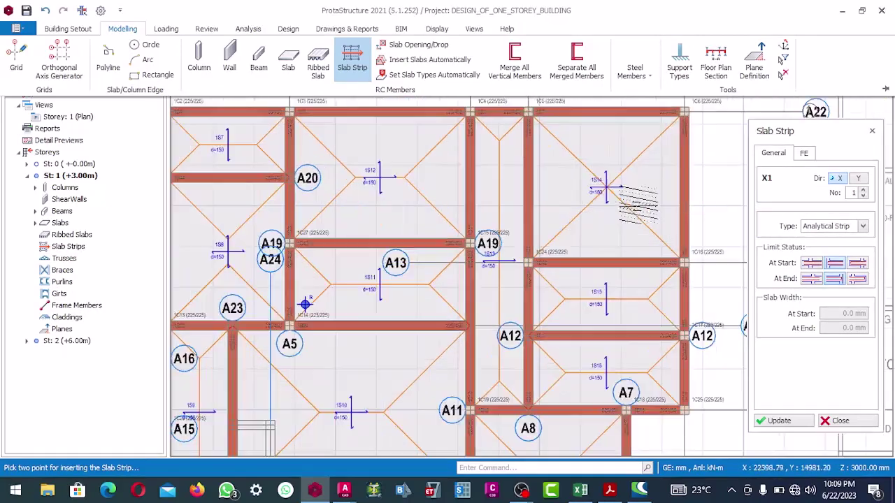
scroll(589, 185, down, 1)
scroll(549, 177, up, 2)
scroll(546, 189, down, 2)
scroll(542, 202, up, 3)
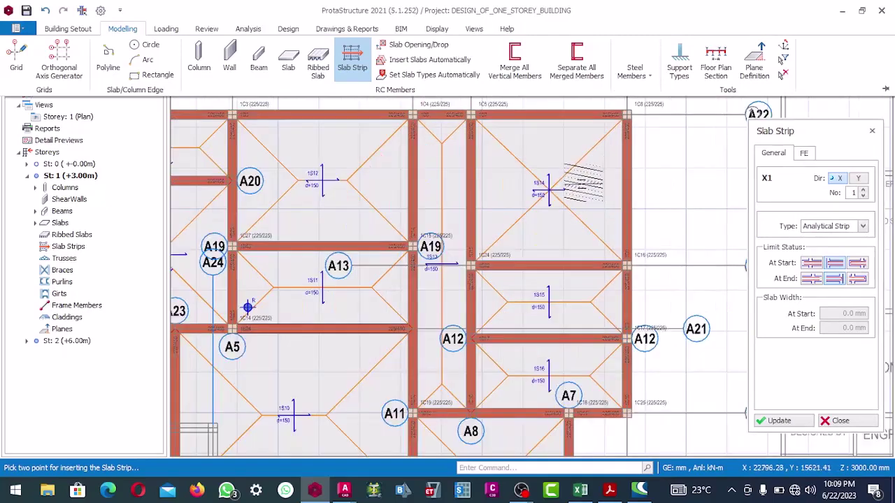
scroll(548, 199, down, 2)
scroll(326, 170, down, 2)
scroll(289, 305, up, 2)
middle_drag(290, 306, 349, 305)
scroll(364, 176, down, 2)
scroll(391, 230, up, 2)
scroll(405, 266, down, 2)
scroll(421, 286, up, 2)
scroll(420, 286, down, 2)
scroll(414, 283, up, 2)
scroll(410, 280, down, 2)
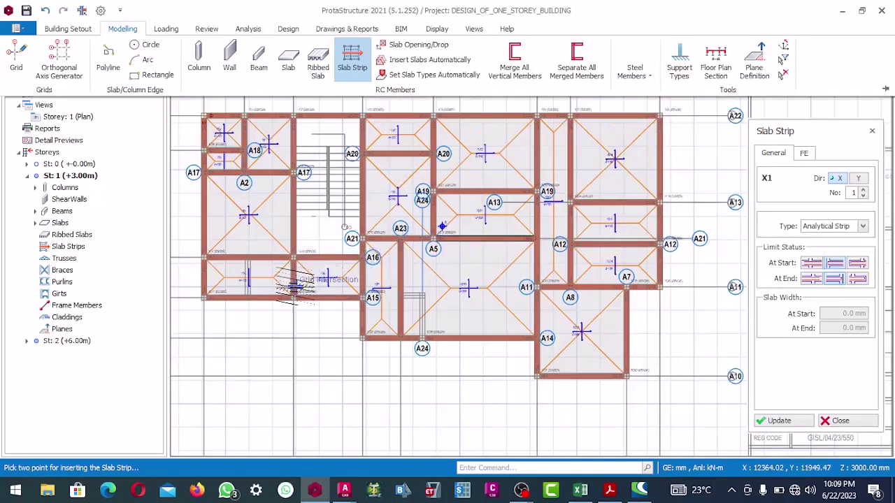
scroll(404, 277, up, 2)
scroll(399, 269, down, 2)
scroll(393, 257, up, 2)
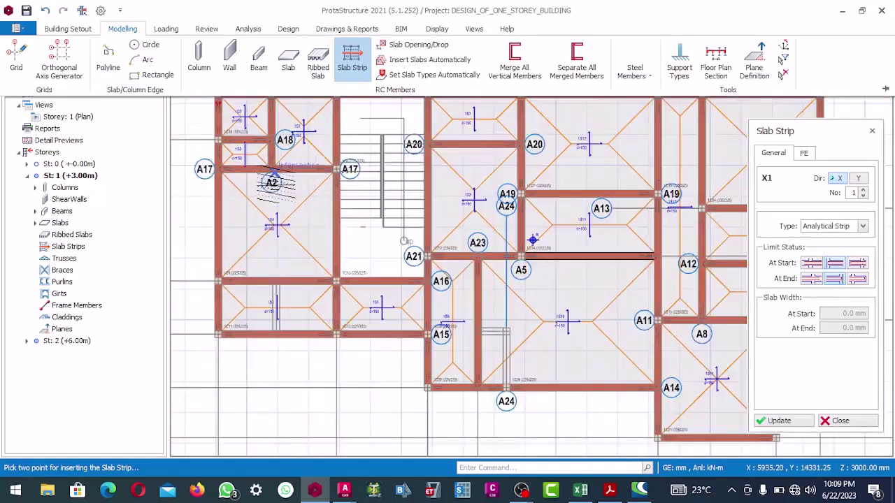
scroll(386, 246, down, 2)
scroll(387, 246, down, 2)
scroll(402, 257, up, 3)
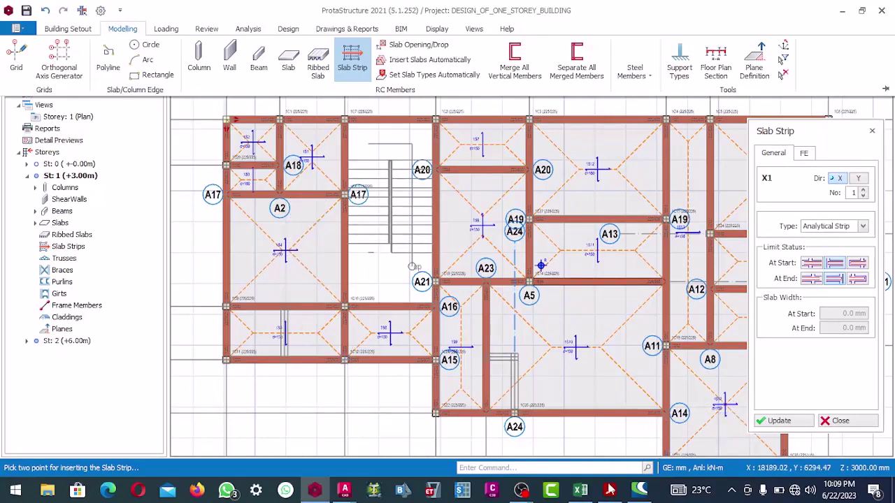
Switch to the Excel slab design sheet and review the design load and the span data and coefficients of critical panel 1
click(585, 492)
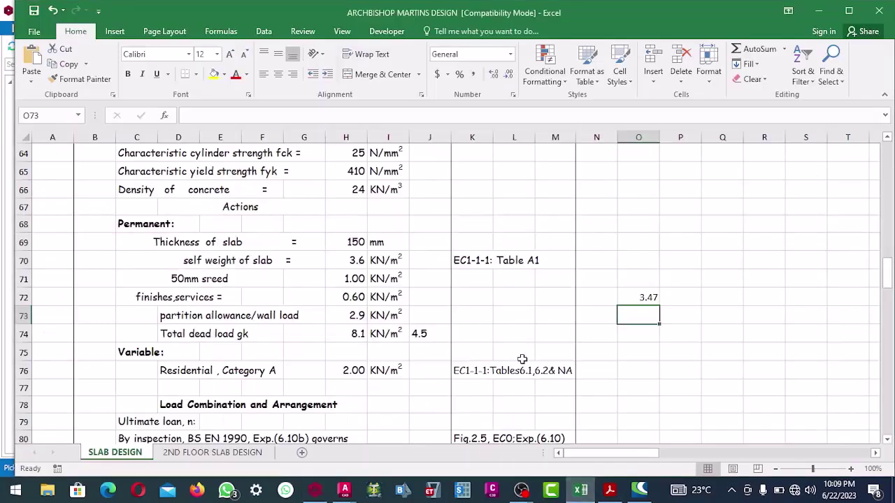
scroll(500, 343, down, 5)
scroll(497, 342, down, 1)
scroll(450, 340, up, 2)
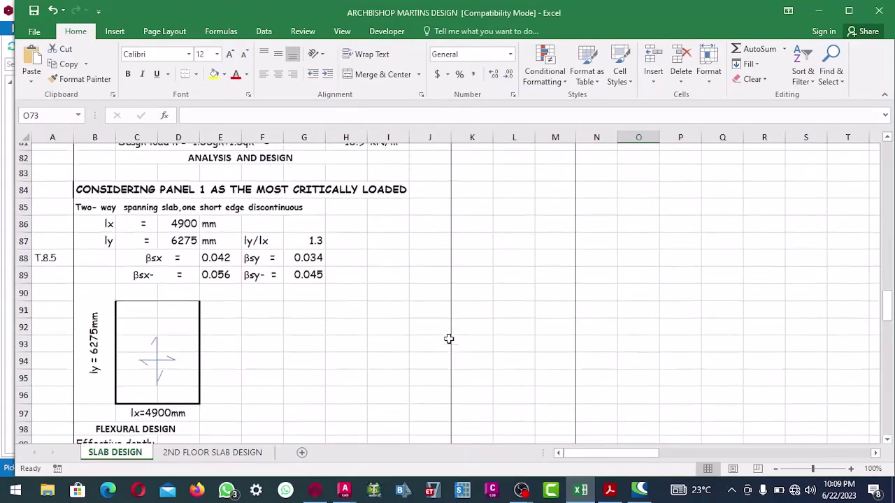
scroll(384, 329, down, 1)
scroll(388, 321, down, 1)
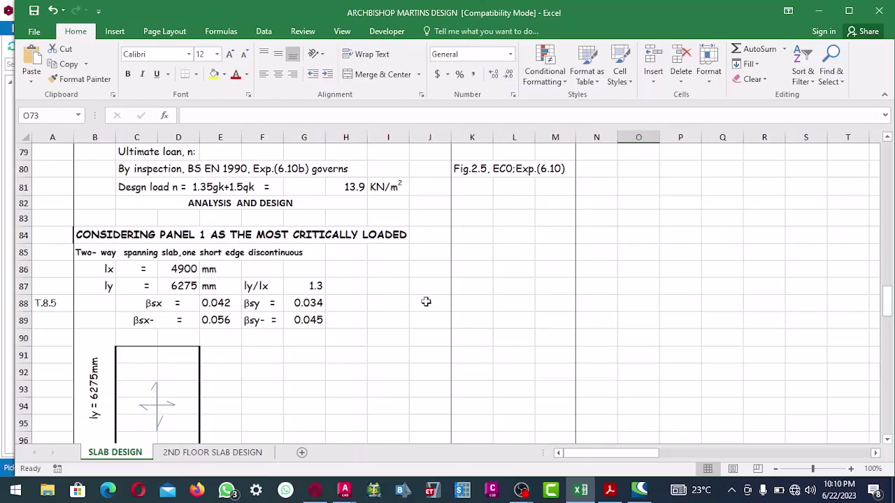
Switch back to ProtaStructure and examine slabs 1S5 and 1S6 between axes A15 and A16 for the strip position
click(316, 491)
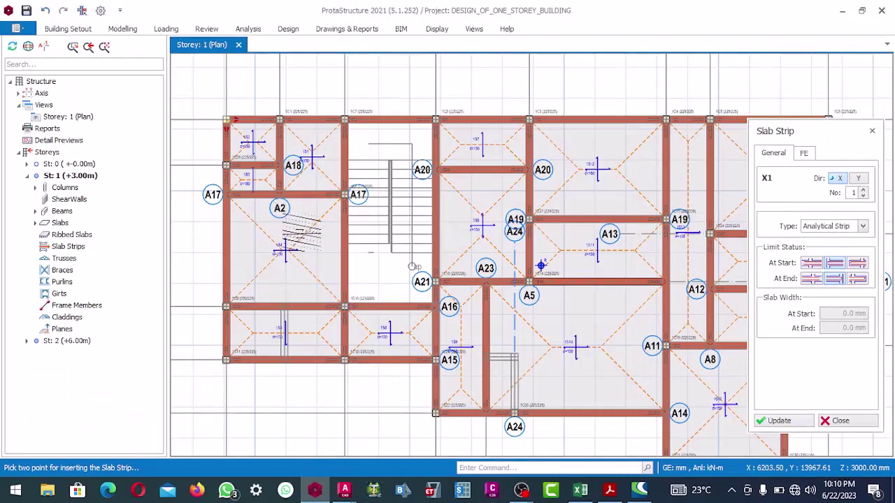
scroll(440, 257, up, 2)
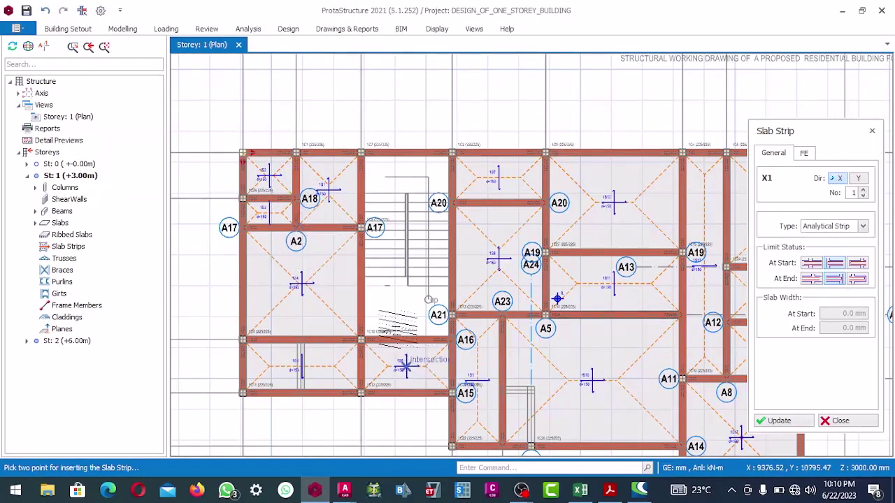
scroll(364, 268, down, 3)
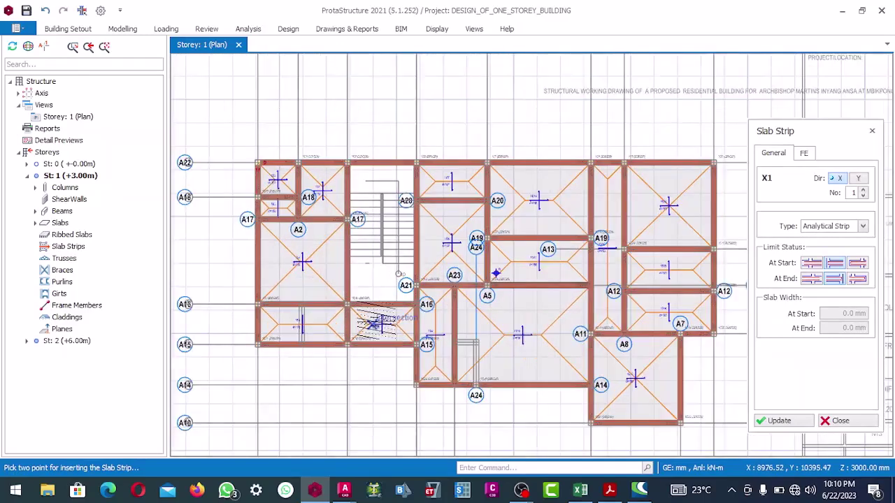
scroll(467, 256, up, 2)
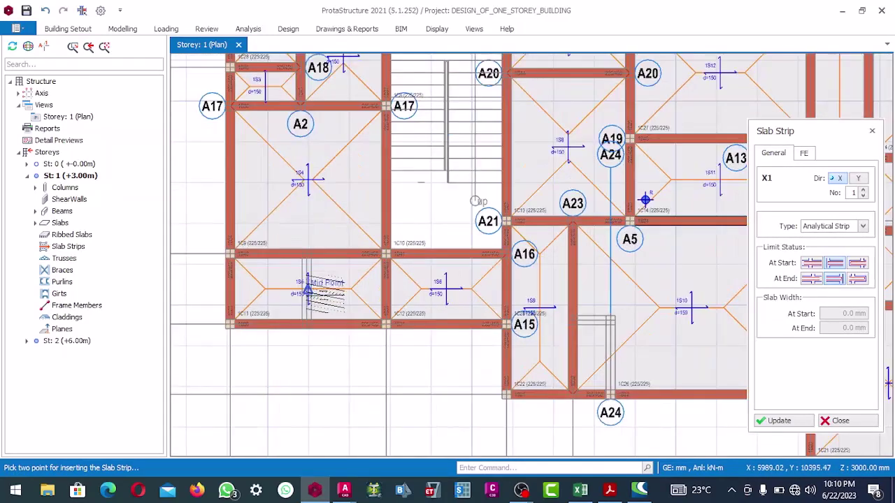
scroll(327, 280, up, 3)
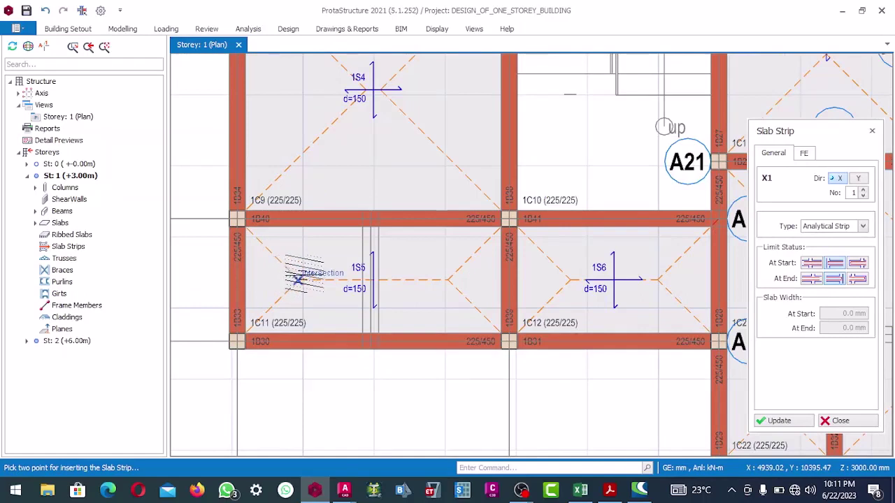
scroll(301, 278, down, 1)
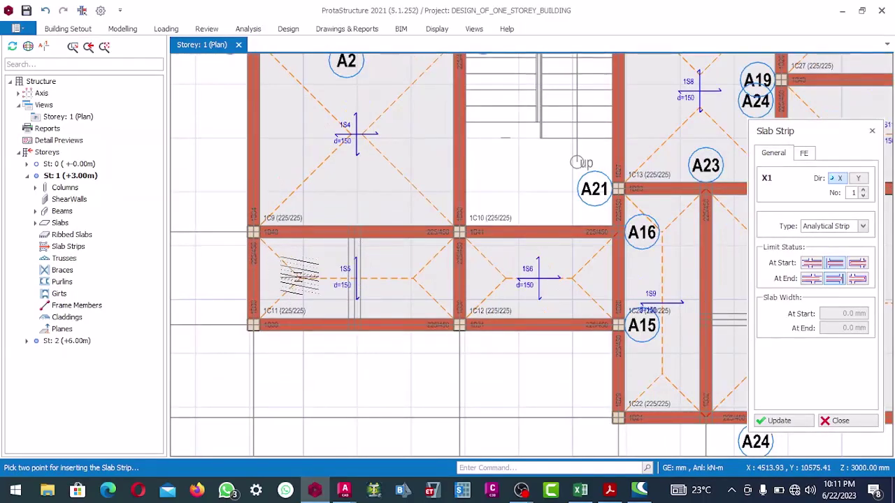
scroll(307, 277, down, 1)
scroll(346, 278, up, 1)
scroll(348, 278, down, 1)
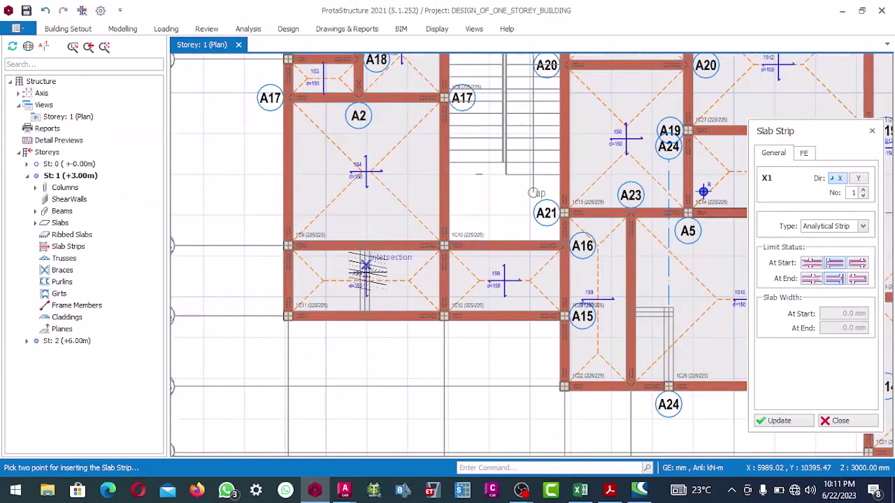
scroll(354, 252, down, 1)
scroll(358, 217, up, 1)
scroll(358, 216, down, 2)
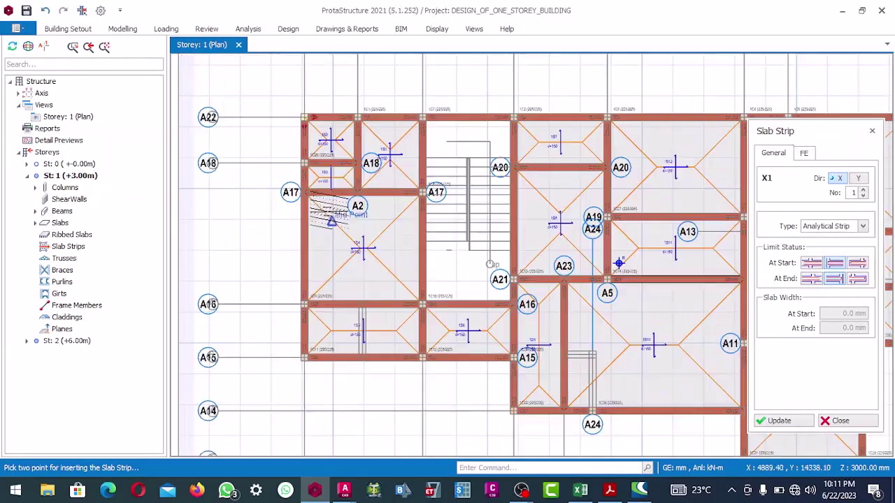
Examine slabs 1S1, 1S2 and 1S3 between axes A17 and A22 to decide where the first X-direction strip should run
scroll(328, 206, up, 2)
scroll(319, 200, down, 1)
scroll(319, 199, up, 1)
scroll(301, 161, down, 1)
scroll(301, 161, up, 1)
scroll(301, 161, down, 1)
scroll(328, 189, up, 1)
scroll(357, 173, down, 2)
scroll(336, 189, up, 3)
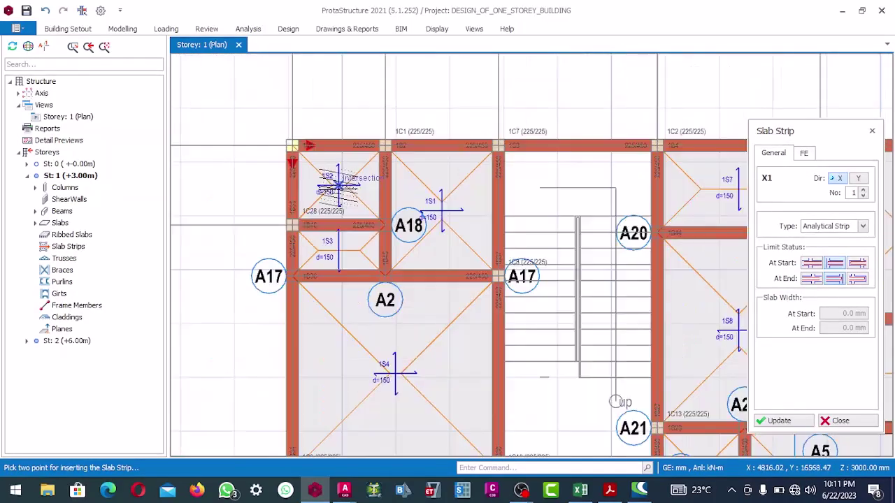
scroll(323, 206, down, 2)
scroll(323, 210, up, 3)
scroll(294, 200, down, 1)
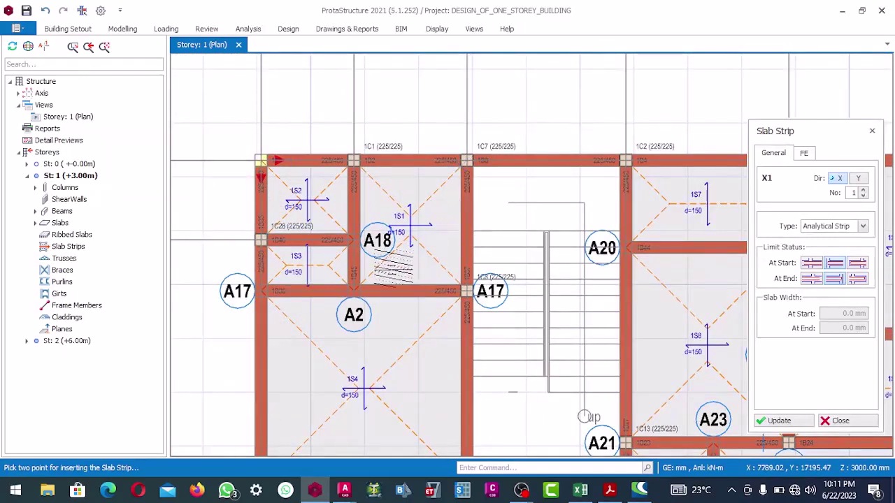
scroll(378, 276, down, 2)
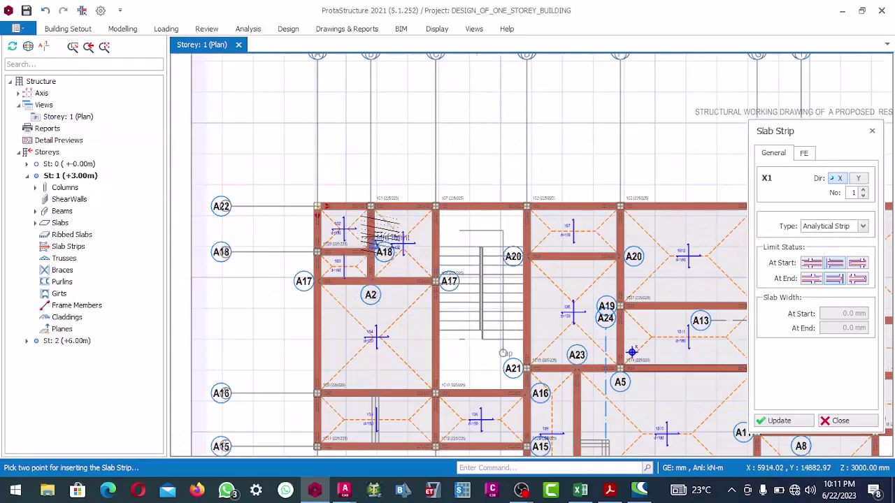
scroll(375, 245, down, 2)
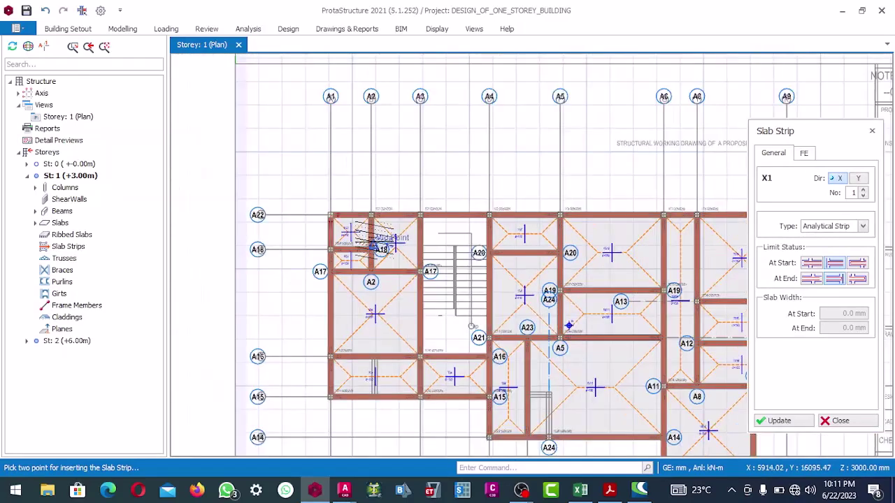
scroll(360, 231, up, 2)
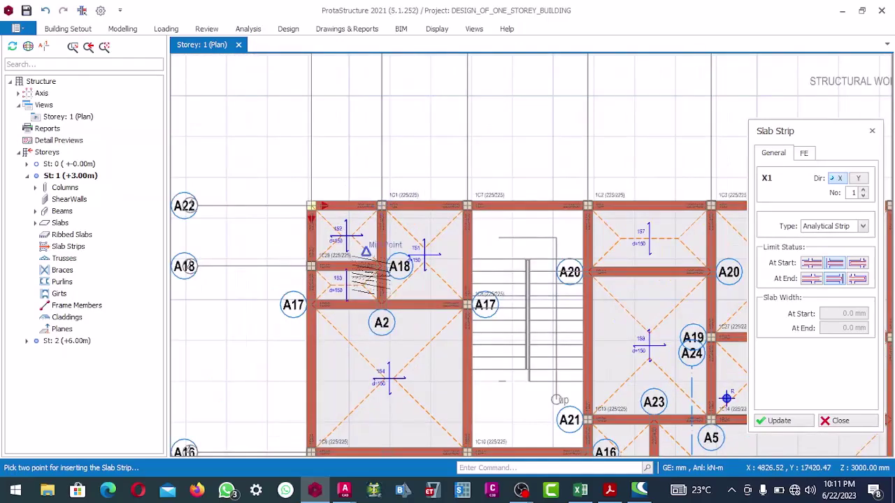
scroll(378, 305, down, 3)
scroll(350, 260, up, 2)
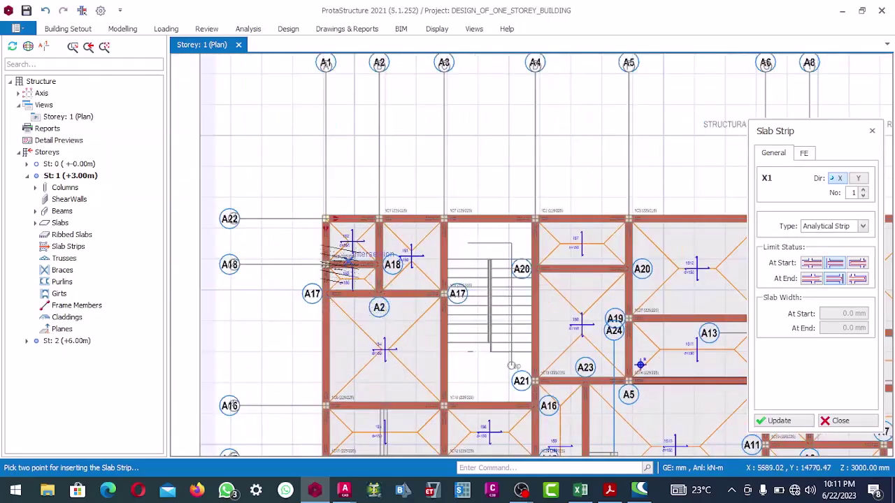
scroll(412, 254, down, 3)
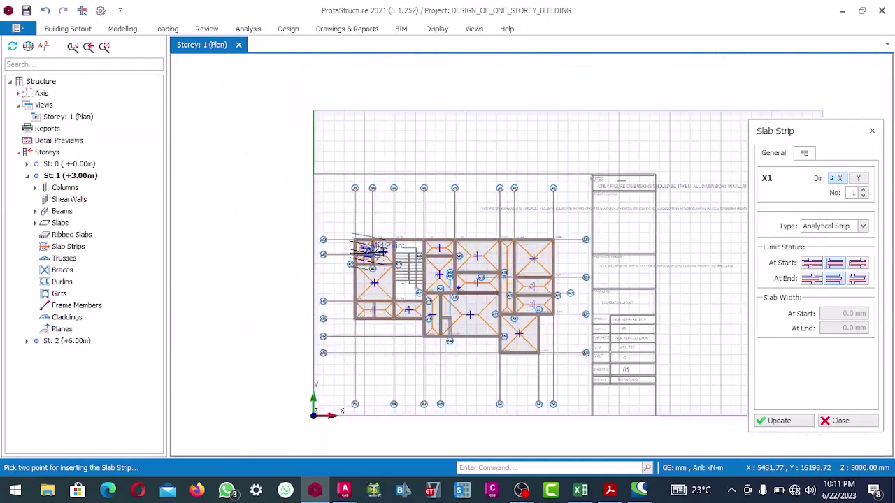
scroll(371, 250, up, 3)
scroll(391, 253, down, 3)
scroll(342, 208, up, 2)
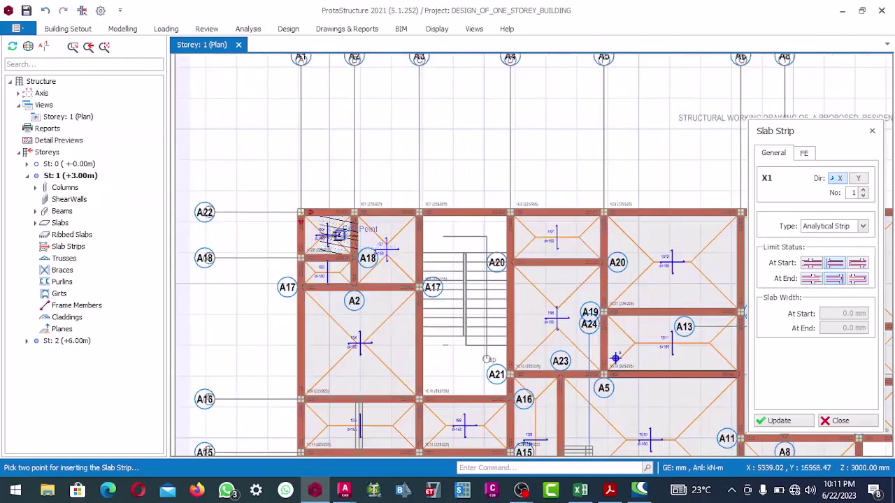
scroll(346, 207, up, 1)
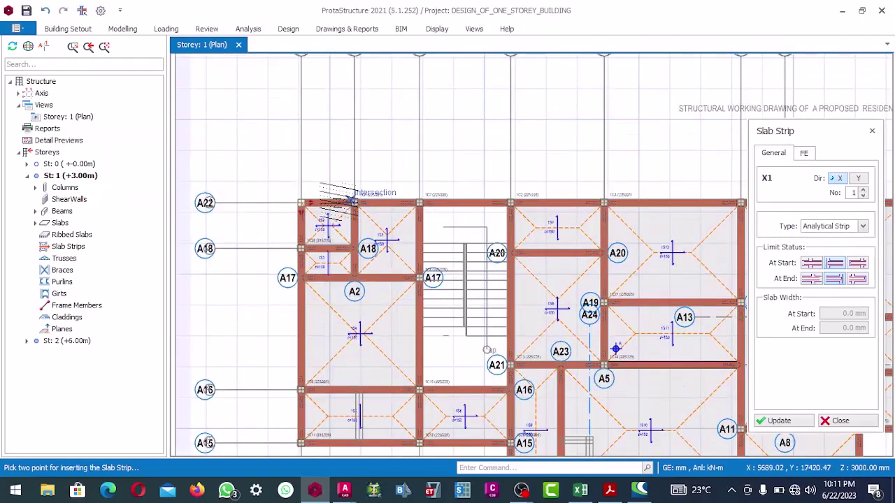
scroll(418, 204, down, 3)
scroll(346, 259, up, 3)
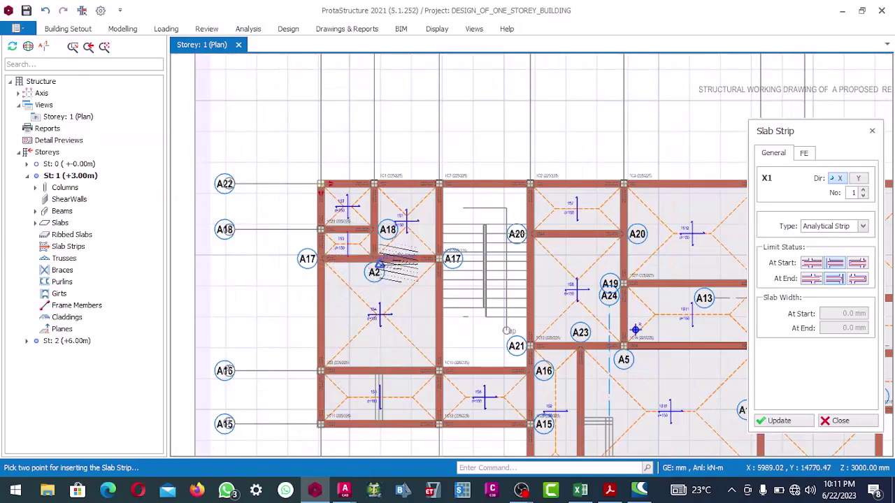
scroll(377, 267, down, 2)
scroll(367, 231, up, 3)
scroll(378, 231, down, 2)
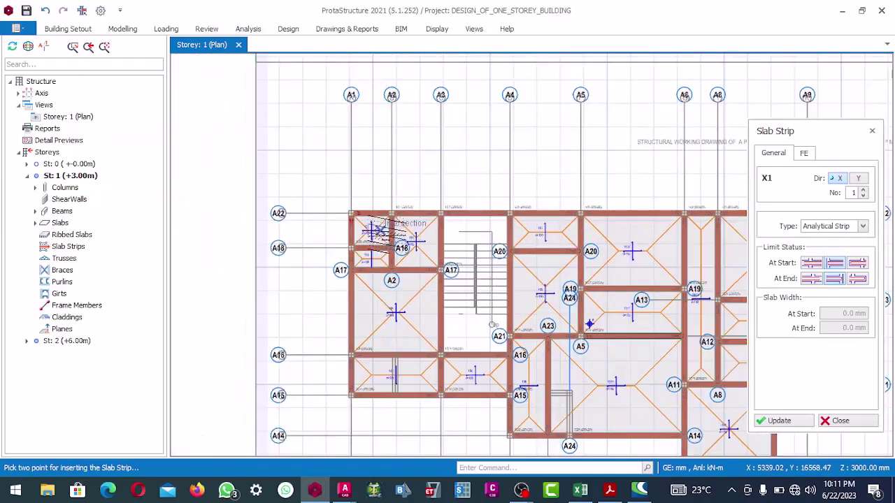
scroll(382, 240, down, 3)
scroll(397, 241, up, 2)
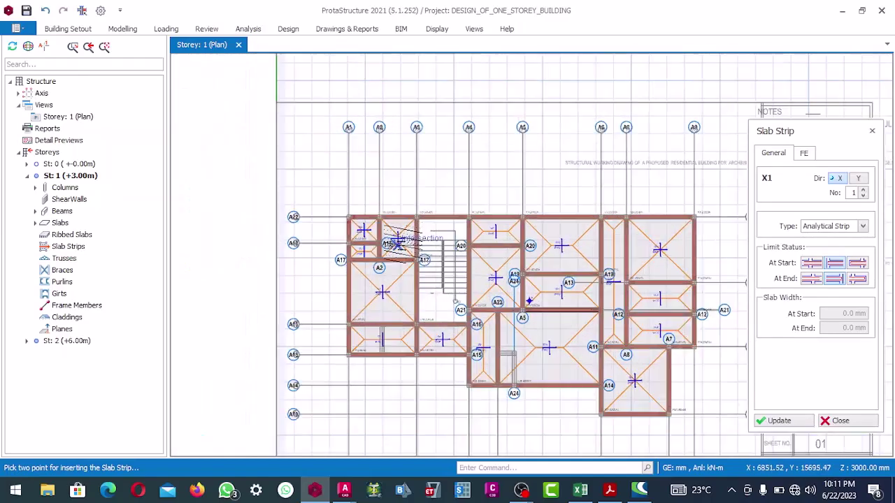